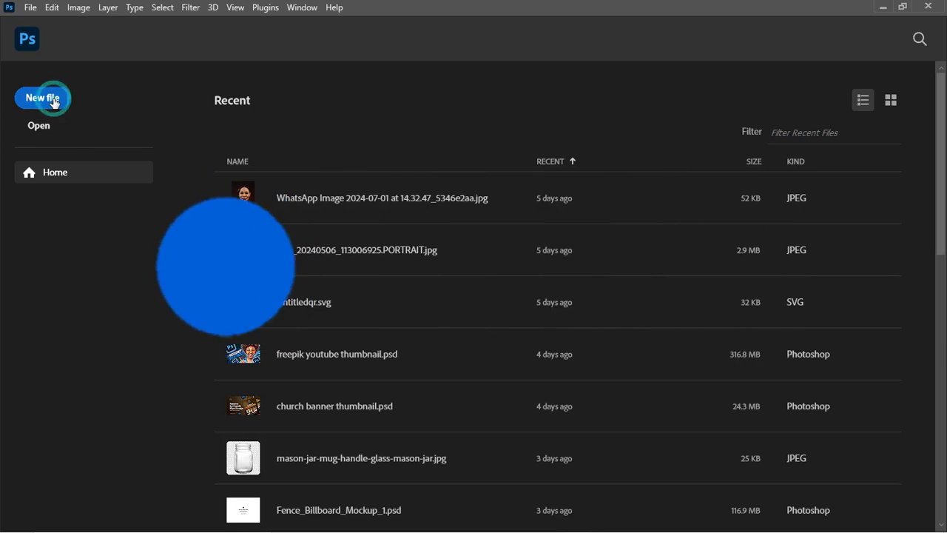
Step: Create a blank 1080 × 1350 px, 300 ppi document in pixel units with a white background
click(54, 102)
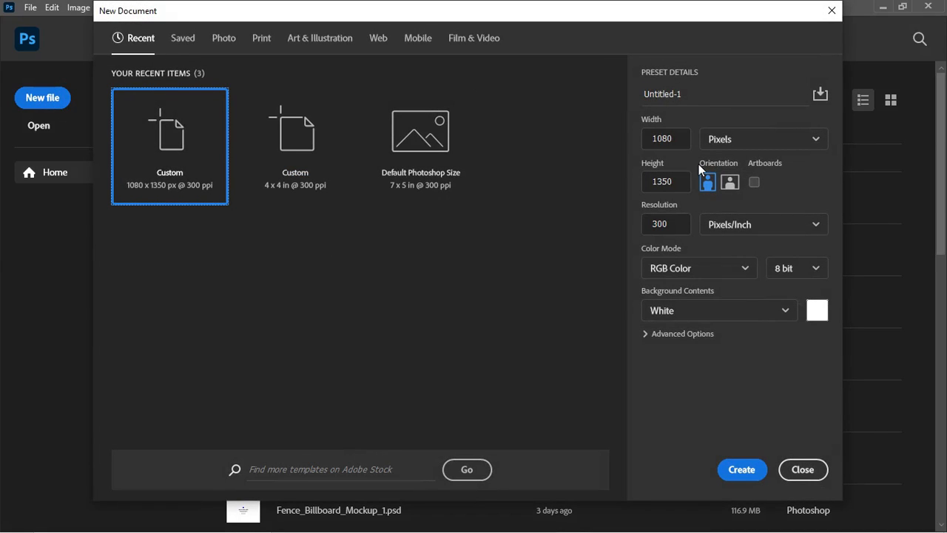
click(753, 139)
click(738, 166)
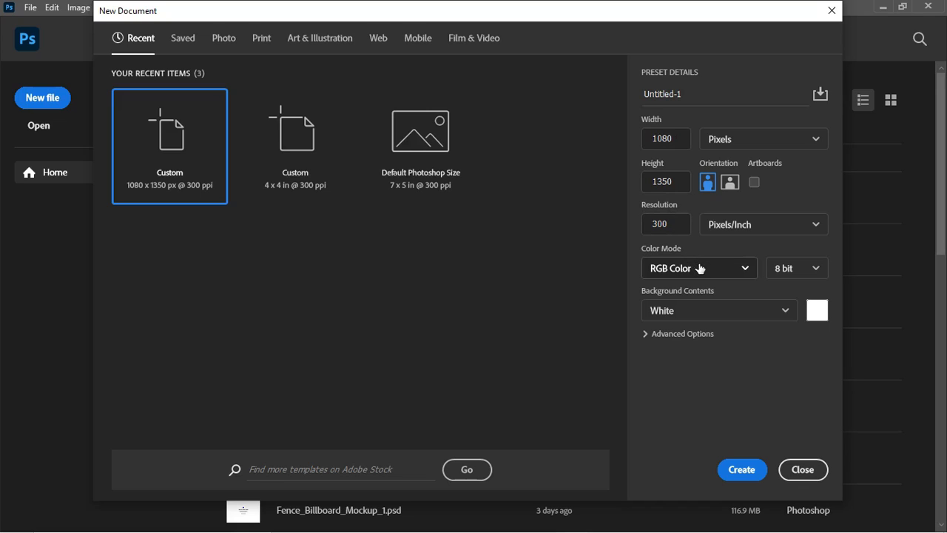
click(742, 467)
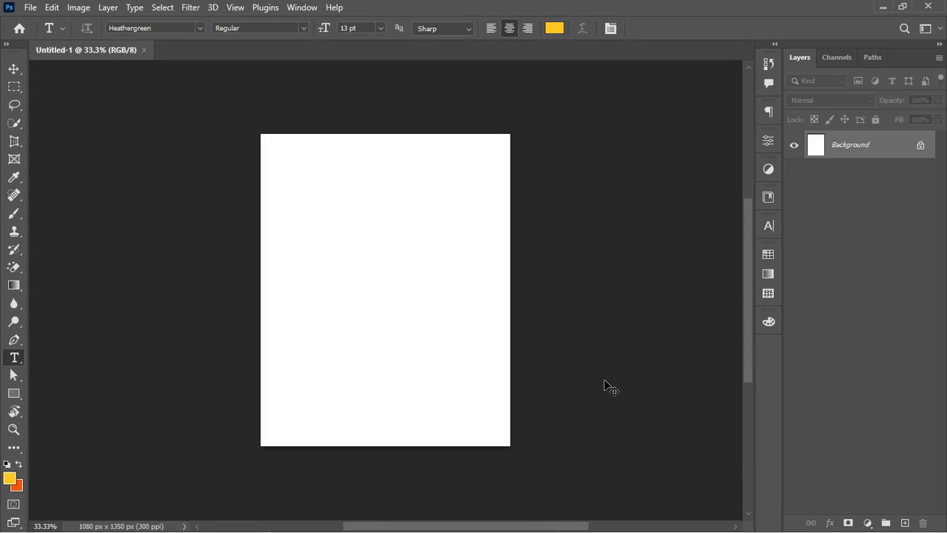
Step: Hide the ten layers from HipTV_logo through Johnnie-Walker-Logo, Lady included
key(ctrl+plus)
key(ctrl+minus)
key(ctrl+plus)
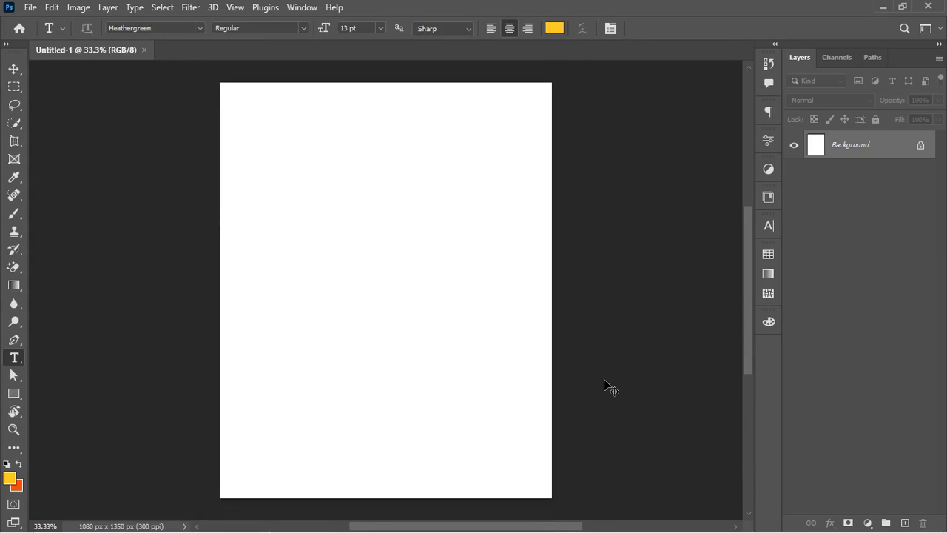
key(ctrl+plus)
key(ctrl+minus)
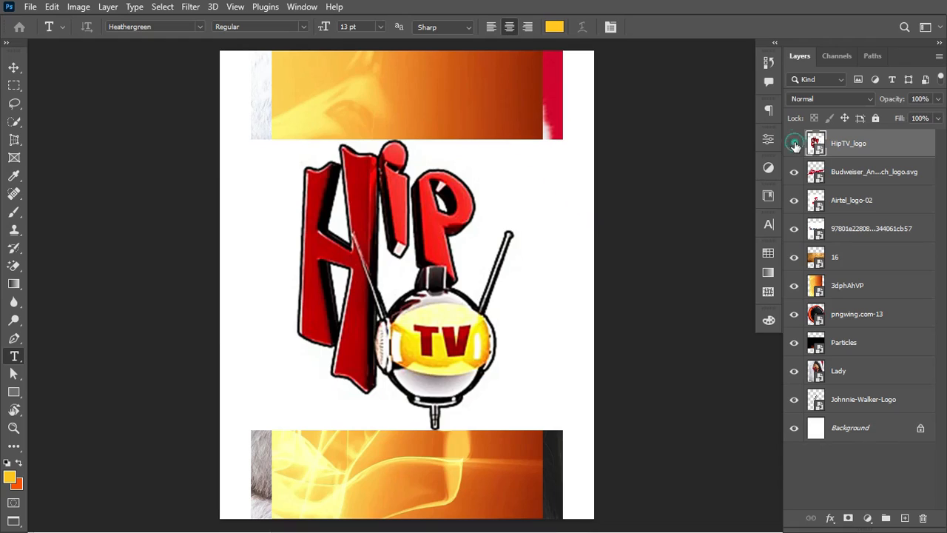
click(794, 143)
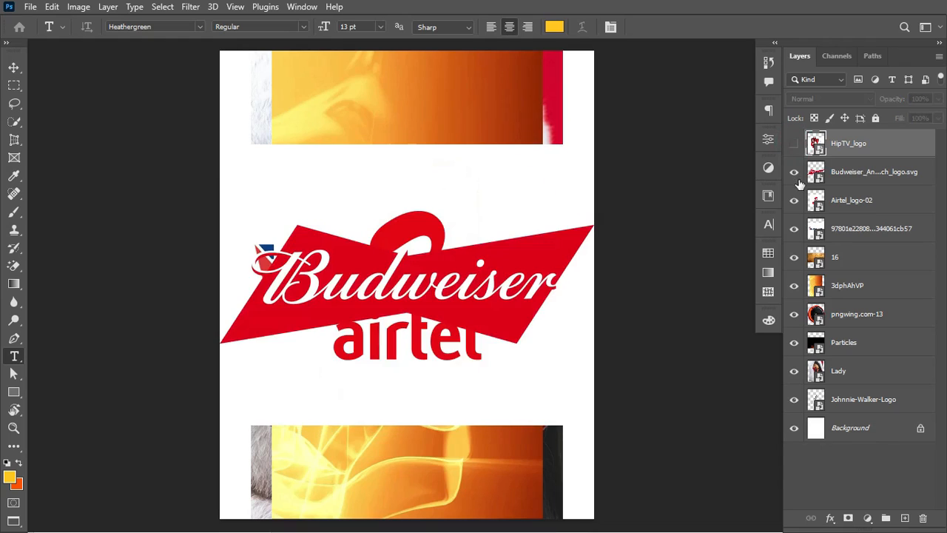
click(794, 173)
click(794, 200)
click(795, 229)
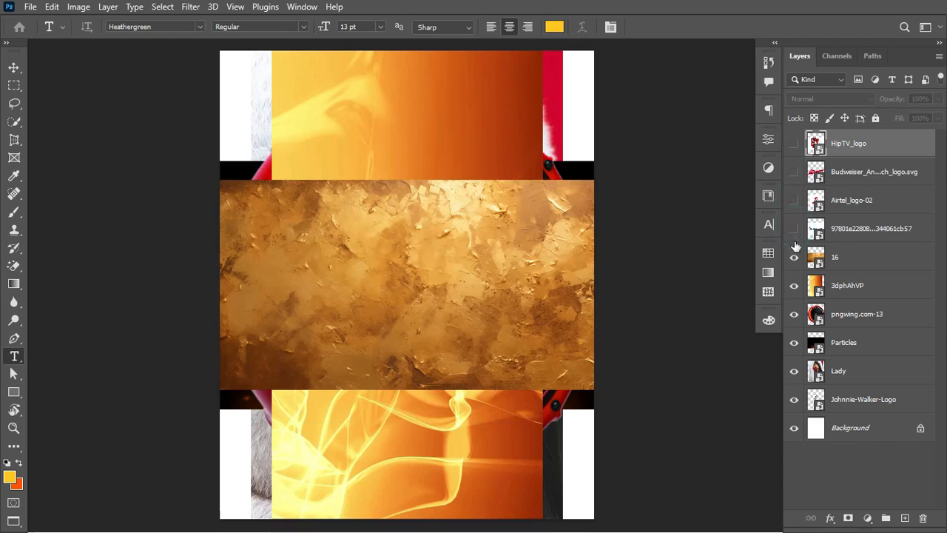
click(794, 258)
click(794, 286)
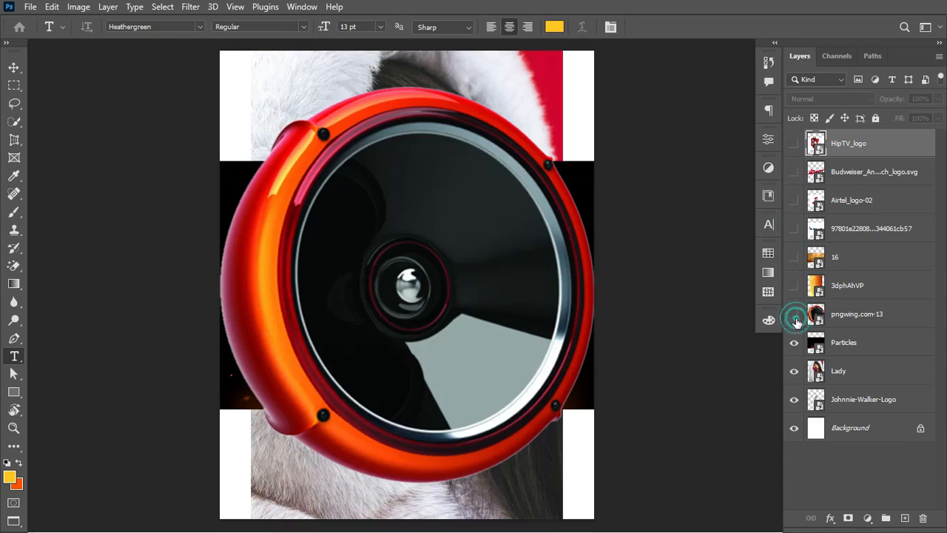
click(794, 313)
click(794, 342)
click(794, 371)
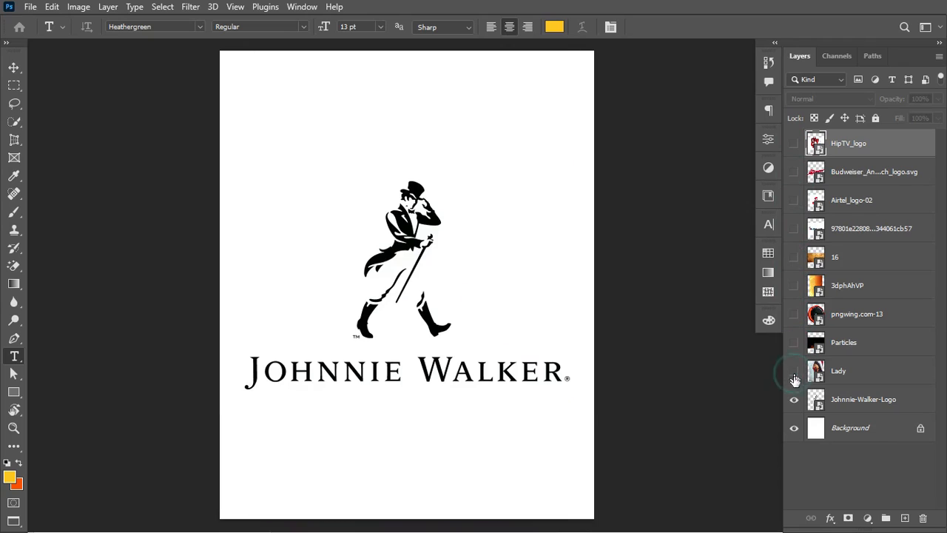
click(794, 400)
Step: Move the Lady layer below Johnnie-Walker-Logo and make it visible again
drag(846, 384, 825, 401)
click(795, 401)
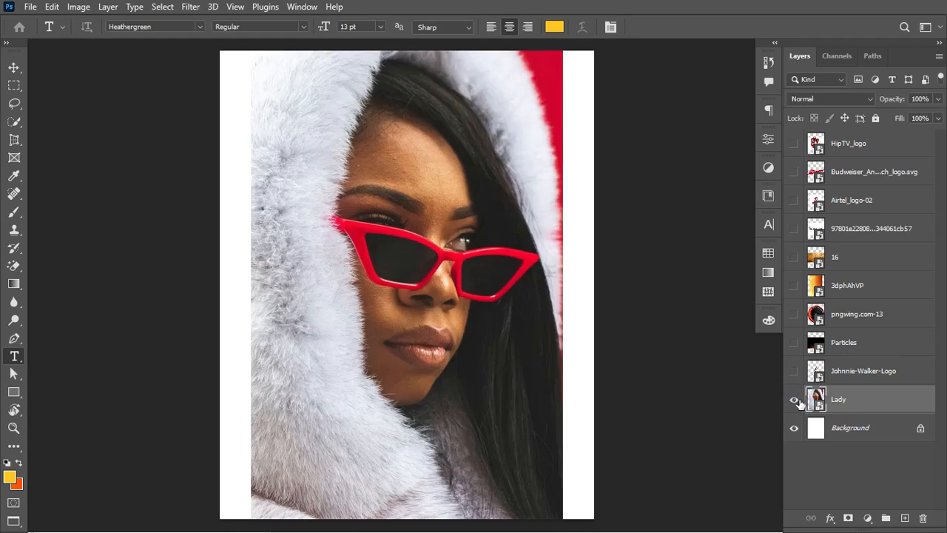
click(795, 401)
click(793, 402)
Step: With the Move tool and auto-select off, convert the Lady layer to a smart object
click(13, 67)
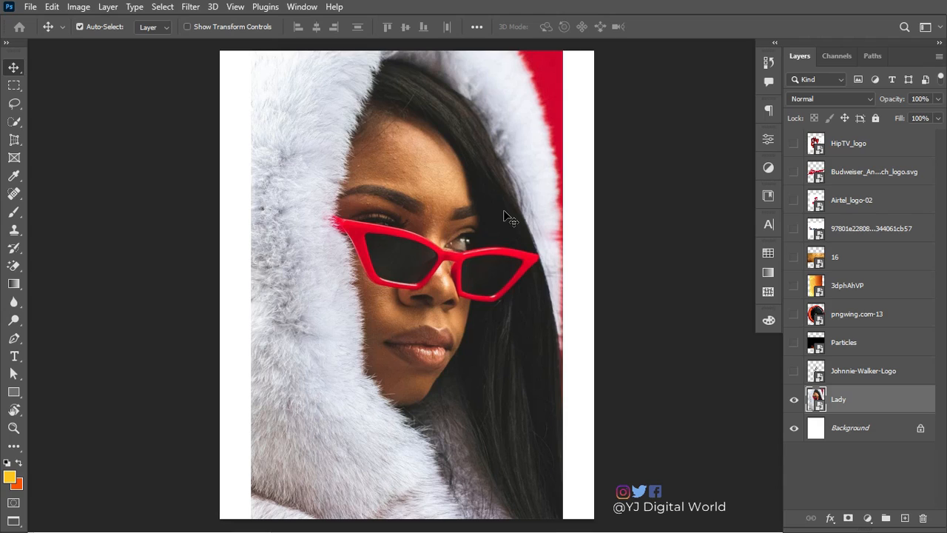
key(ctrl)
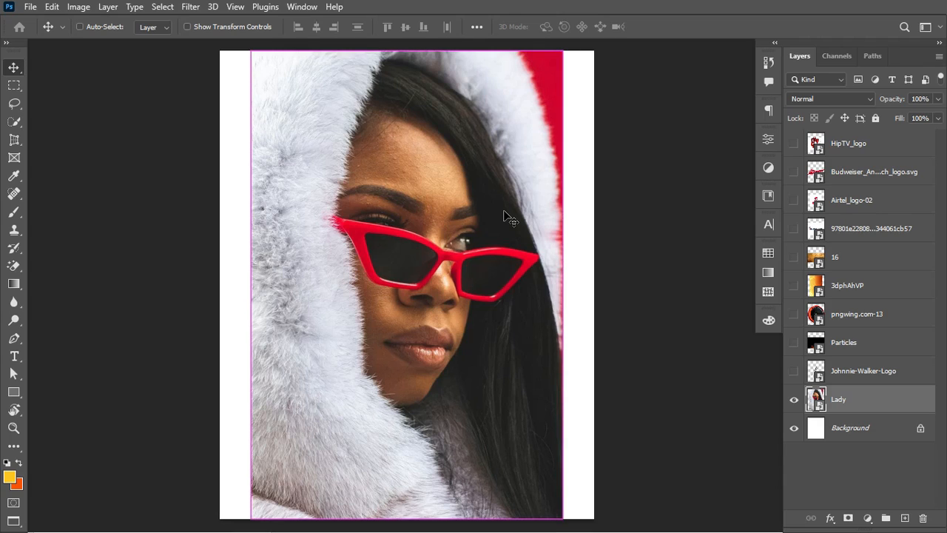
right_click(891, 399)
click(830, 164)
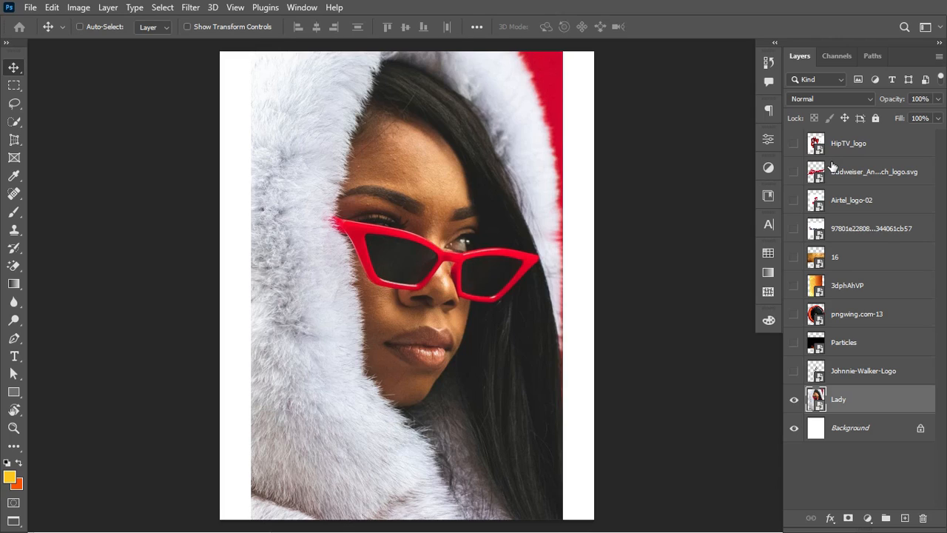
Step: Free Transform the Lady portrait to about 124.89% so it fills the canvas width
key(ctrl+t)
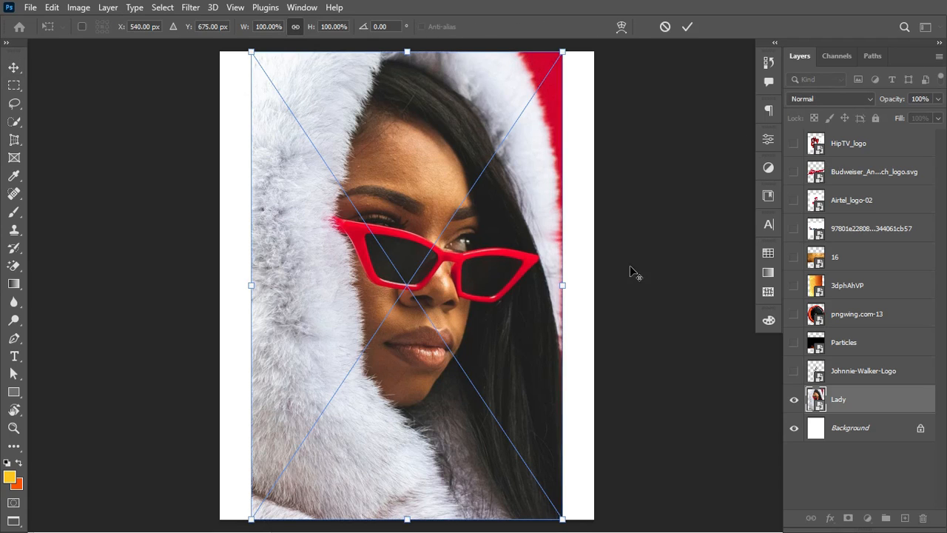
mouse_move(562, 285)
mouse_down()
mouse_move(602, 290)
mouse_move(554, 287)
mouse_move(554, 273)
mouse_move(554, 286)
mouse_up()
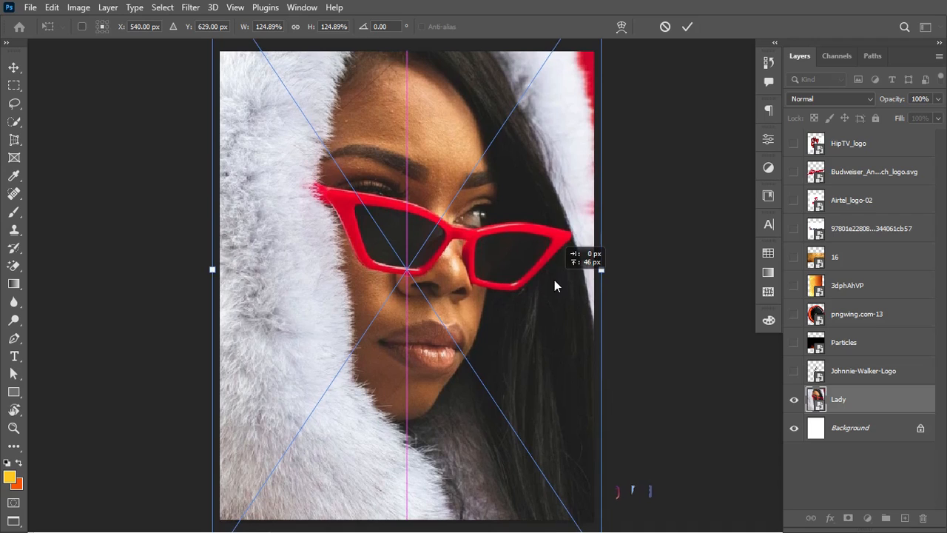
click(687, 27)
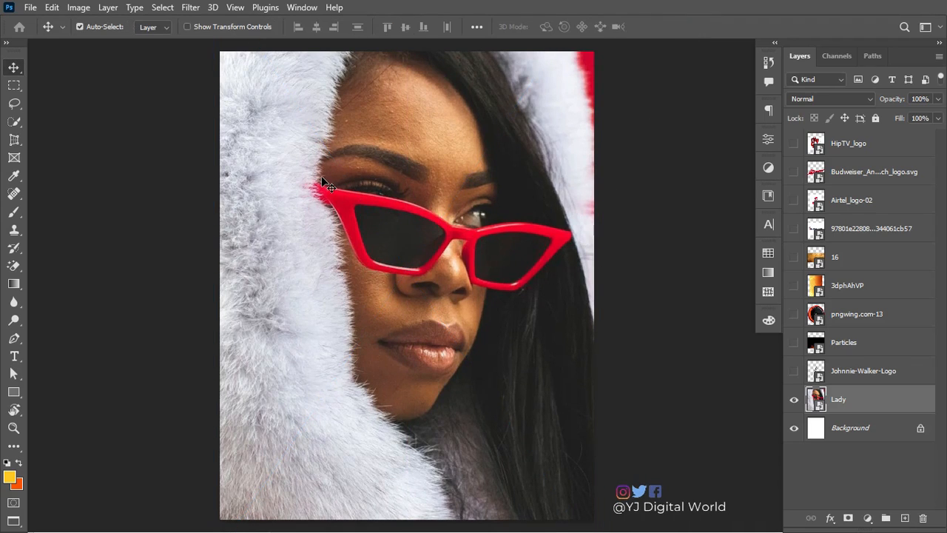
Step: Open the Camera Raw Filter in Before/After view with the Basic panel expanded
click(192, 9)
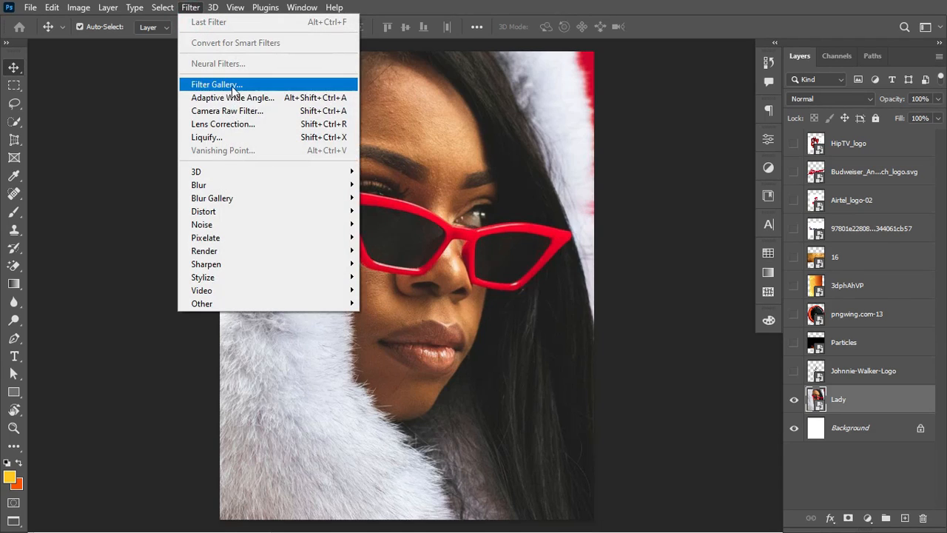
click(241, 111)
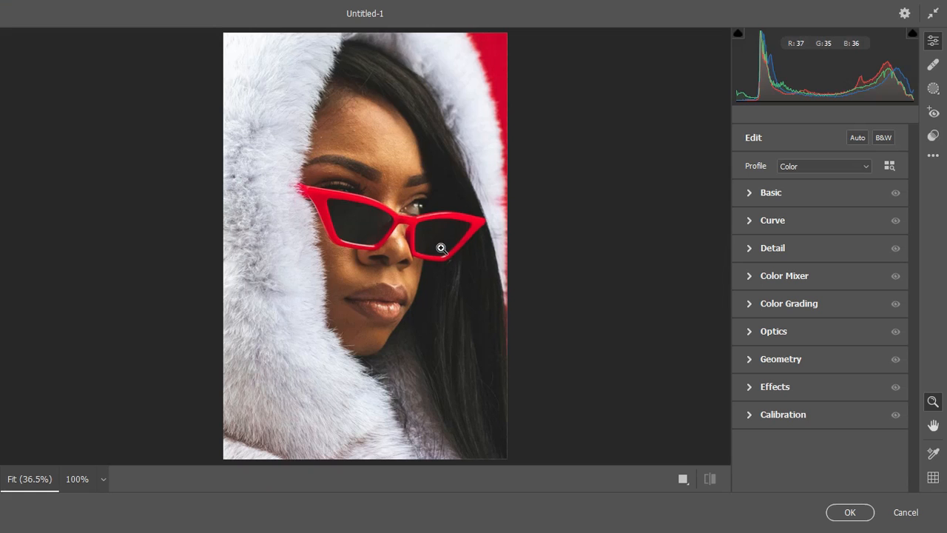
click(683, 478)
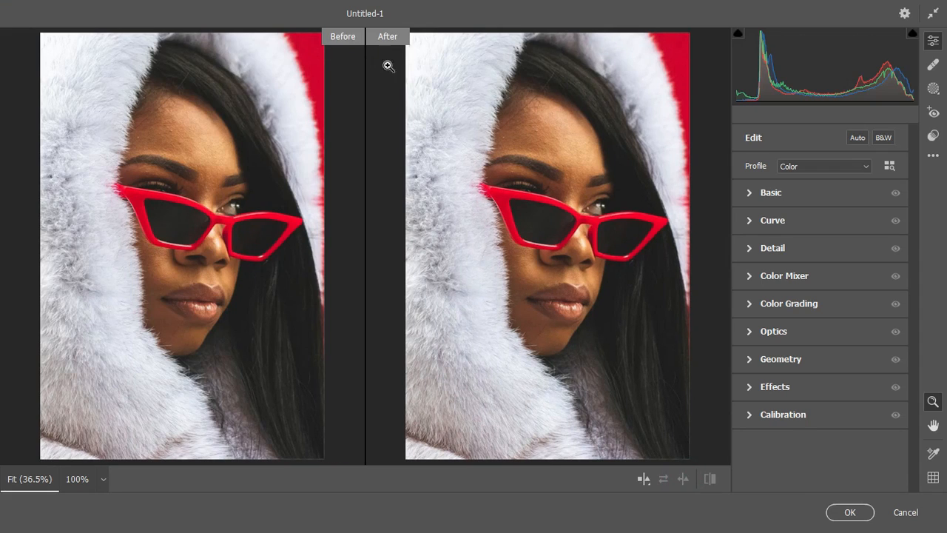
click(750, 195)
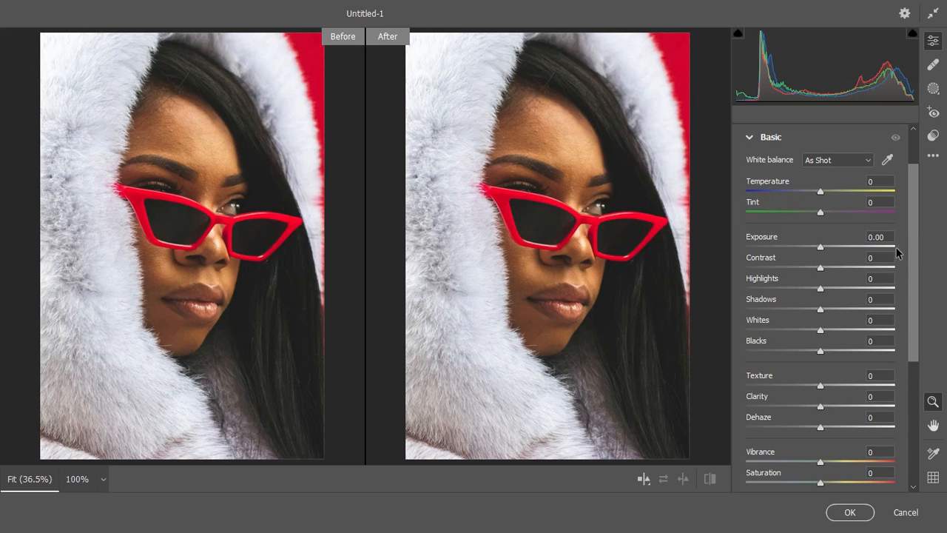
Step: Set Texture +93, Clarity +32, Exposure +0.45 and Highlights -26
scroll(912, 252, down, 2)
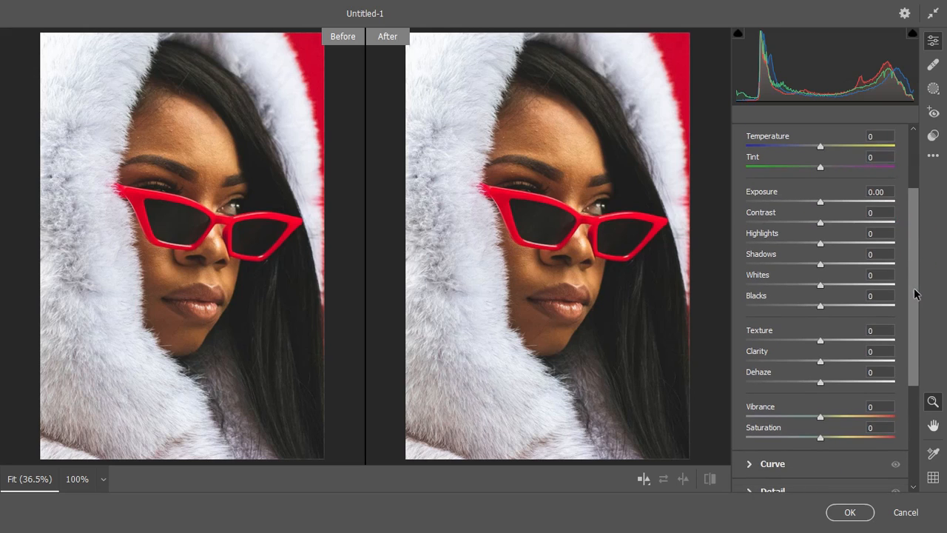
drag(820, 340, 894, 342)
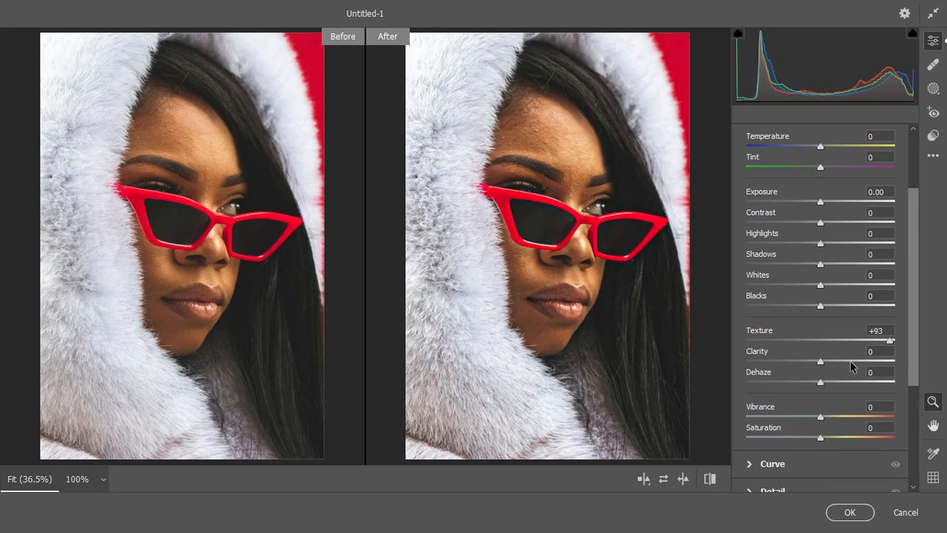
drag(830, 360, 843, 361)
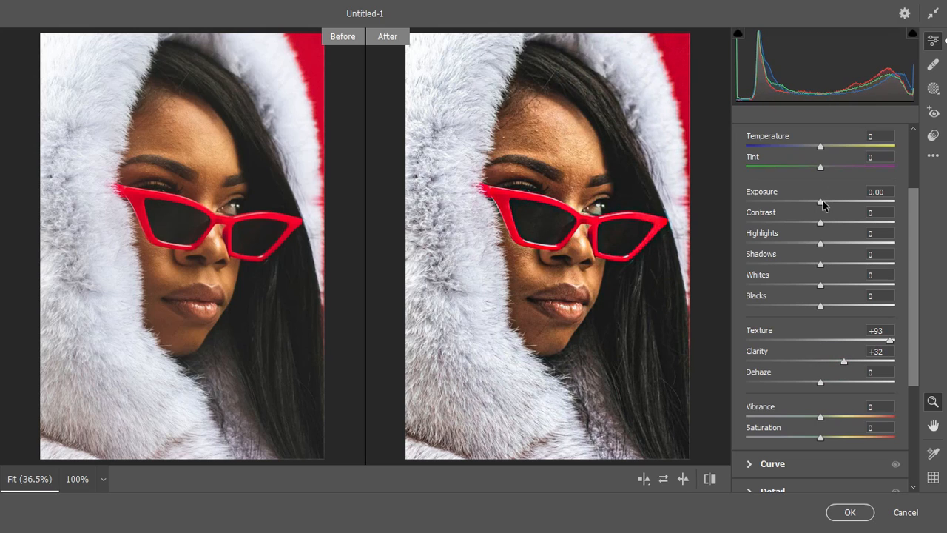
mouse_move(822, 201)
mouse_down()
mouse_move(824, 220)
mouse_move(839, 226)
mouse_move(837, 246)
mouse_move(824, 262)
mouse_move(832, 266)
mouse_move(799, 271)
mouse_move(830, 268)
mouse_move(823, 287)
mouse_move(801, 288)
mouse_move(833, 290)
mouse_move(797, 310)
mouse_move(814, 310)
mouse_up()
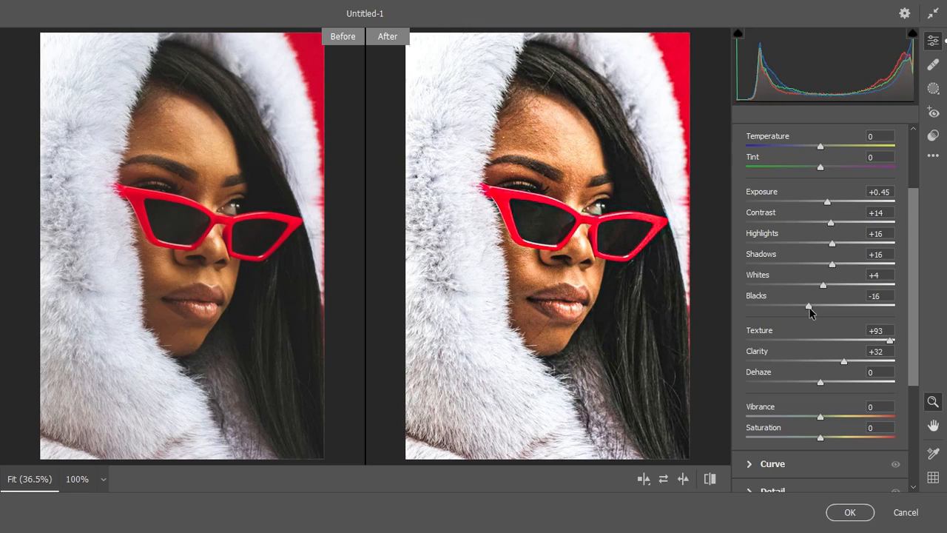
mouse_move(830, 245)
mouse_down()
mouse_move(798, 248)
mouse_move(829, 219)
mouse_move(822, 231)
mouse_up()
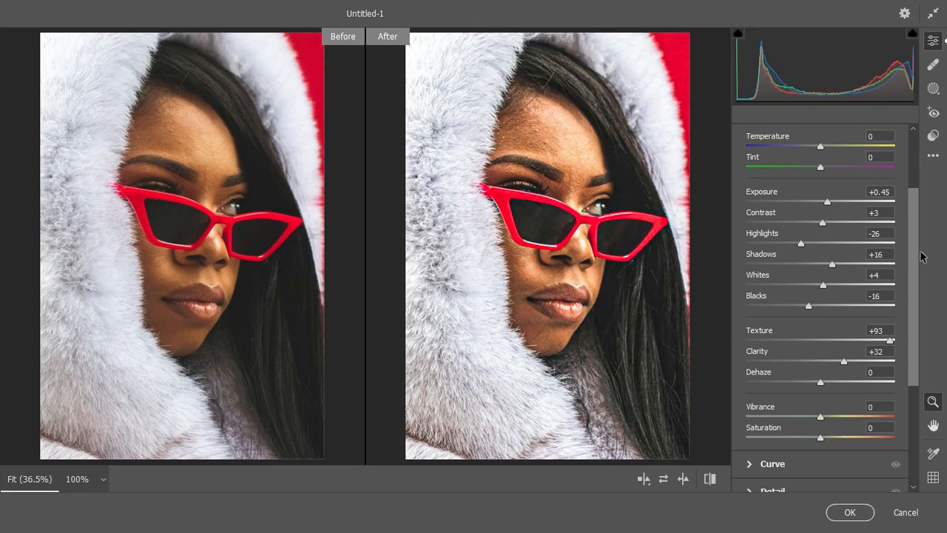
scroll(915, 249, down, 3)
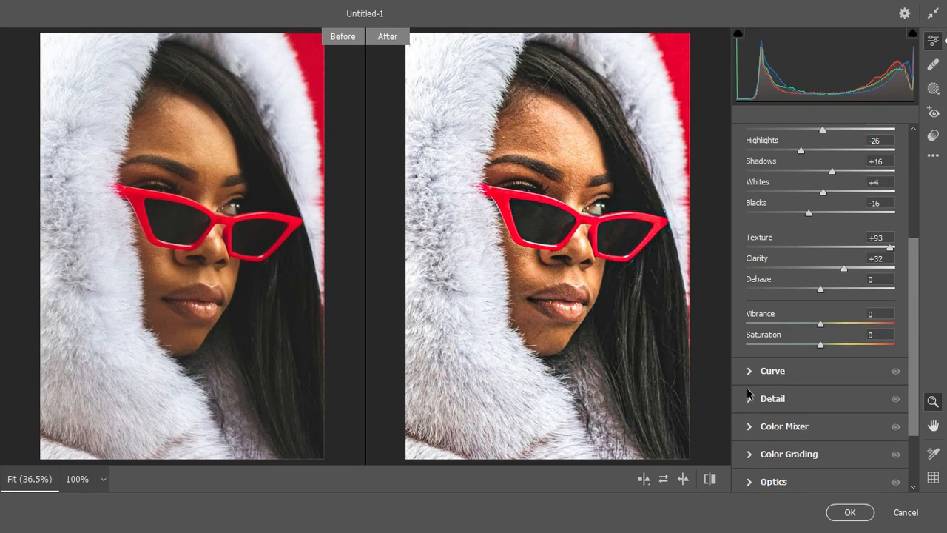
Step: Set Detail Sharpening to 99 and Noise Reduction to 12, then apply the Camera Raw filter
click(751, 400)
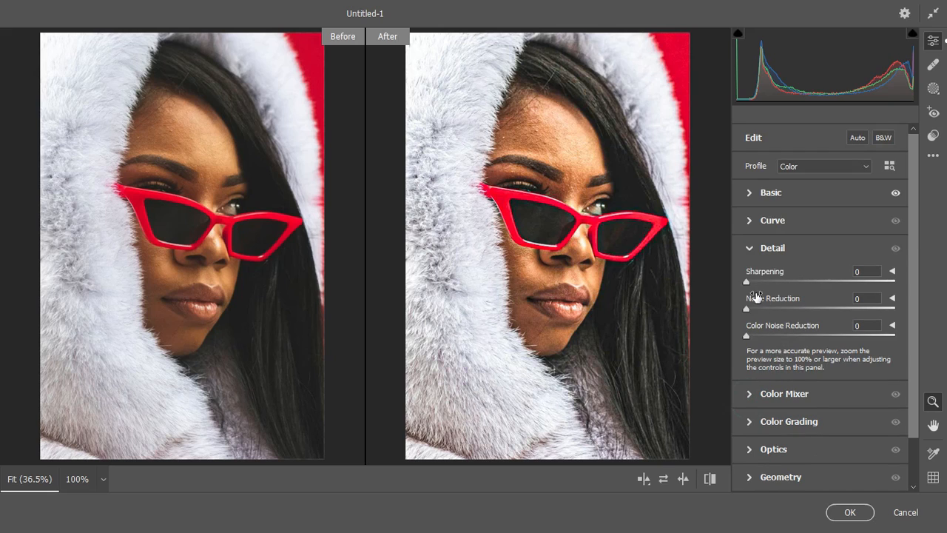
drag(747, 308, 765, 315)
drag(745, 281, 837, 282)
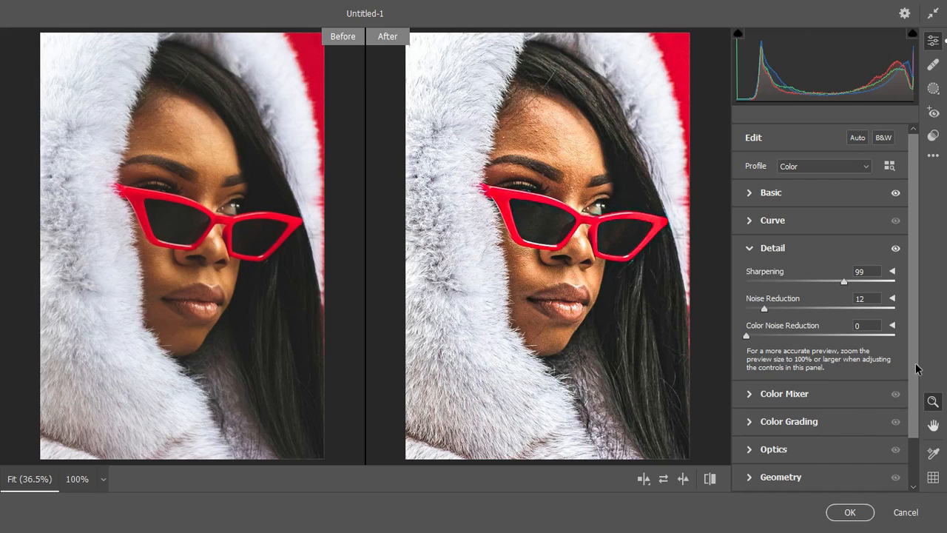
scroll(906, 415, down, 1)
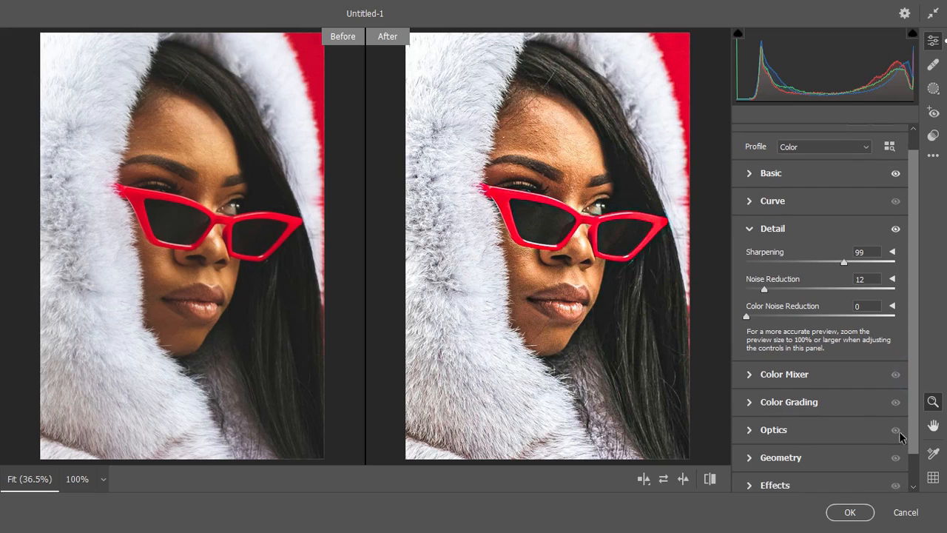
click(859, 513)
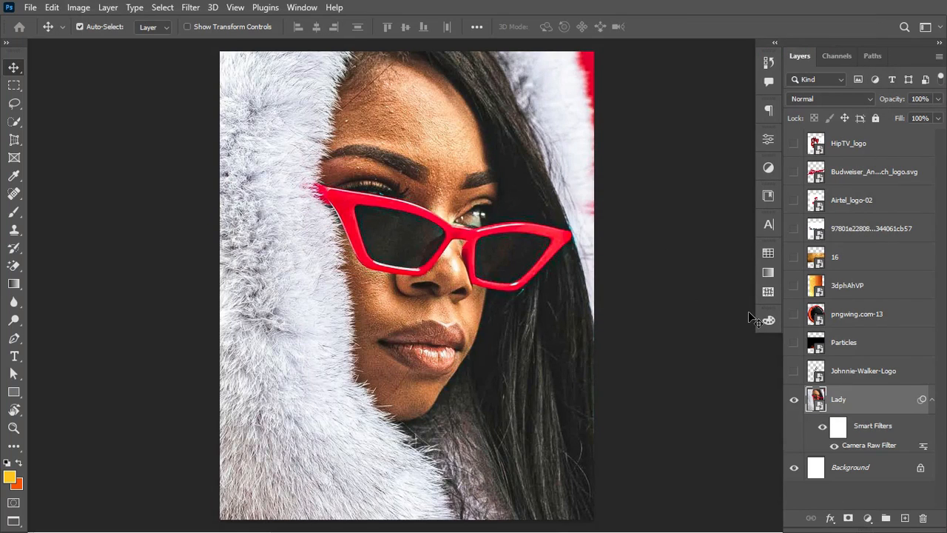
Step: Move Johnnie-Walker-Logo above Particles and add a new empty layer above Lady
click(932, 399)
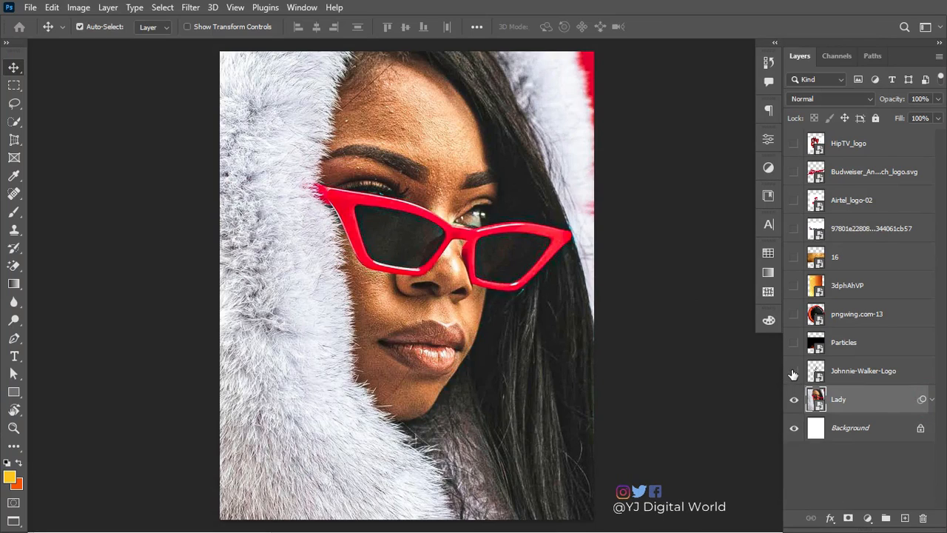
drag(864, 364, 848, 342)
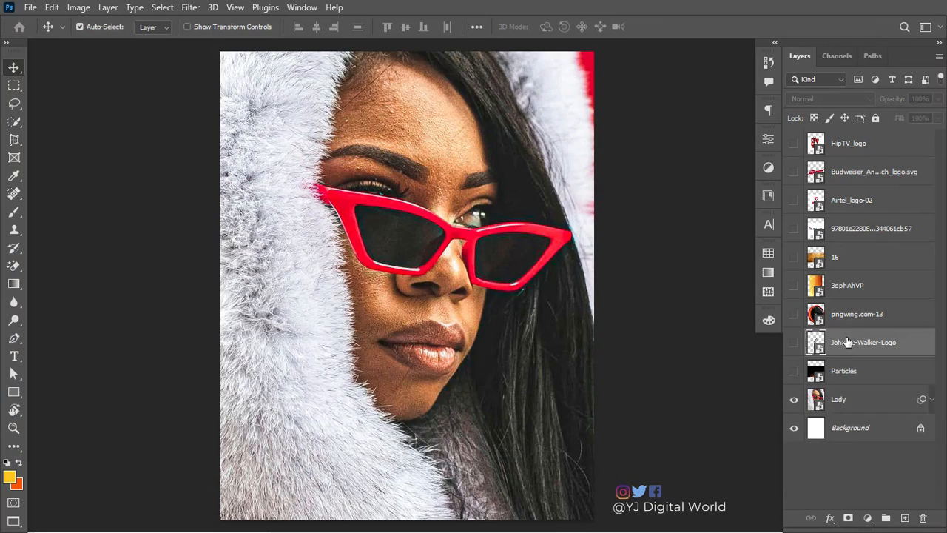
click(842, 399)
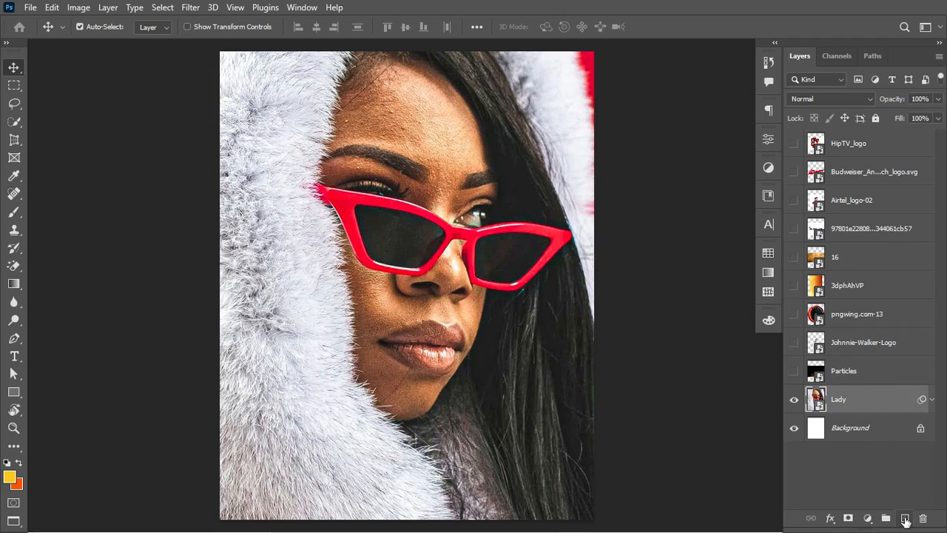
click(905, 519)
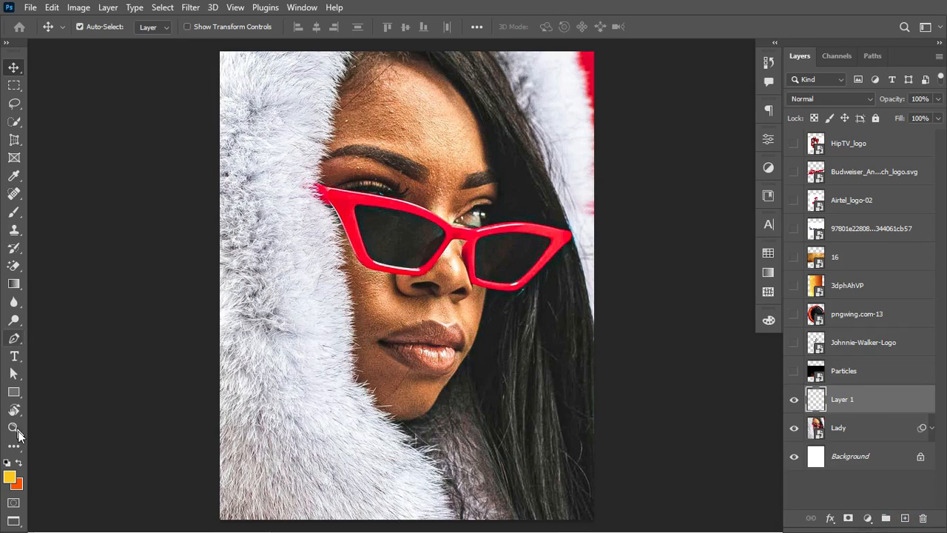
Step: Set the foreground colour to near-black 0d0d0d
click(13, 481)
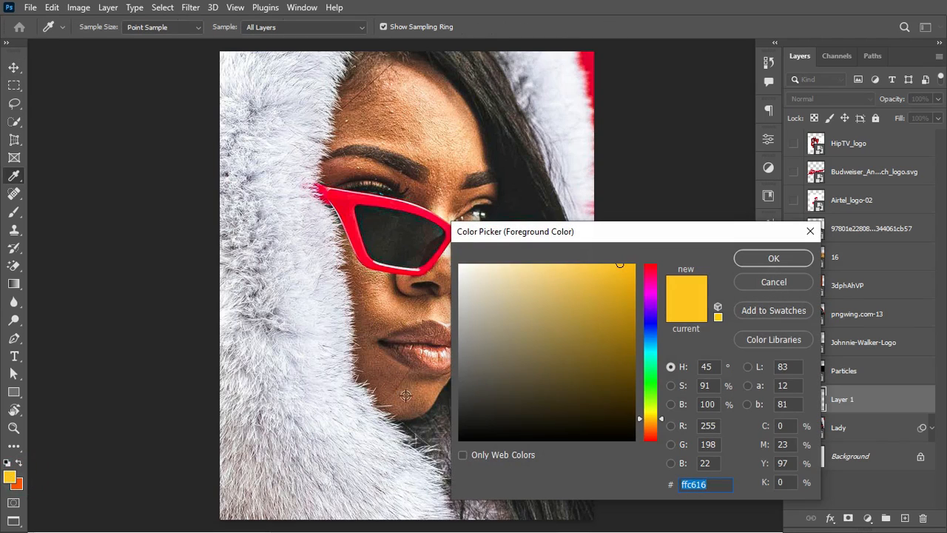
click(456, 409)
drag(459, 420, 459, 432)
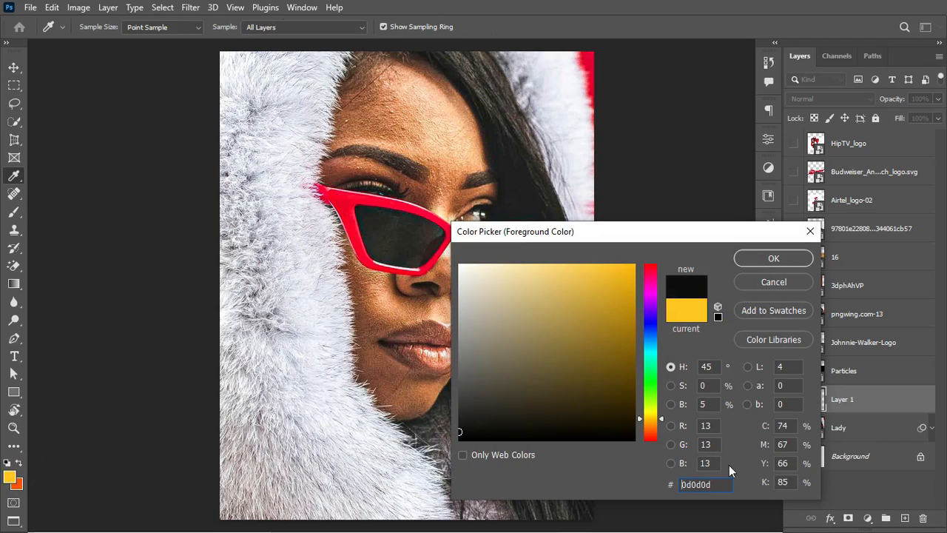
click(773, 257)
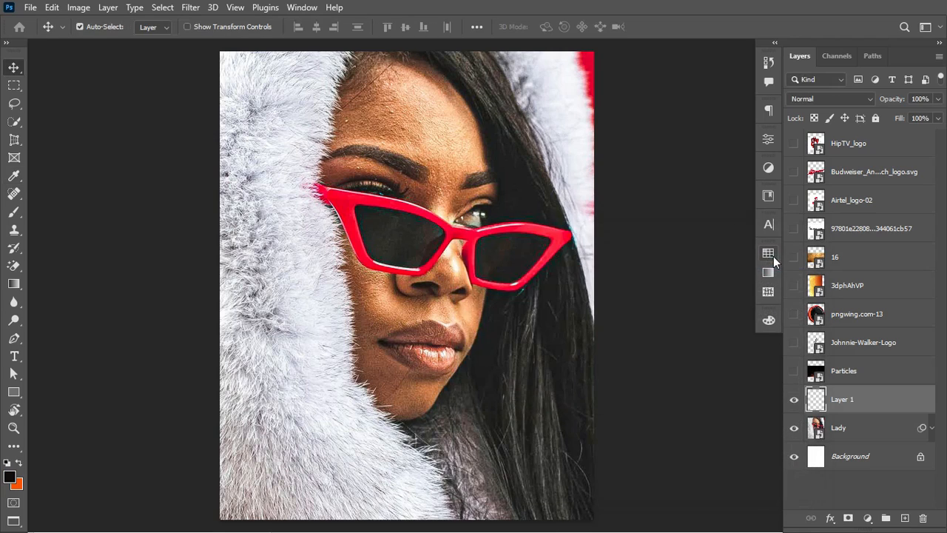
Step: Draw a Foreground to Transparent gradient upward from the bottom of the portrait
click(14, 285)
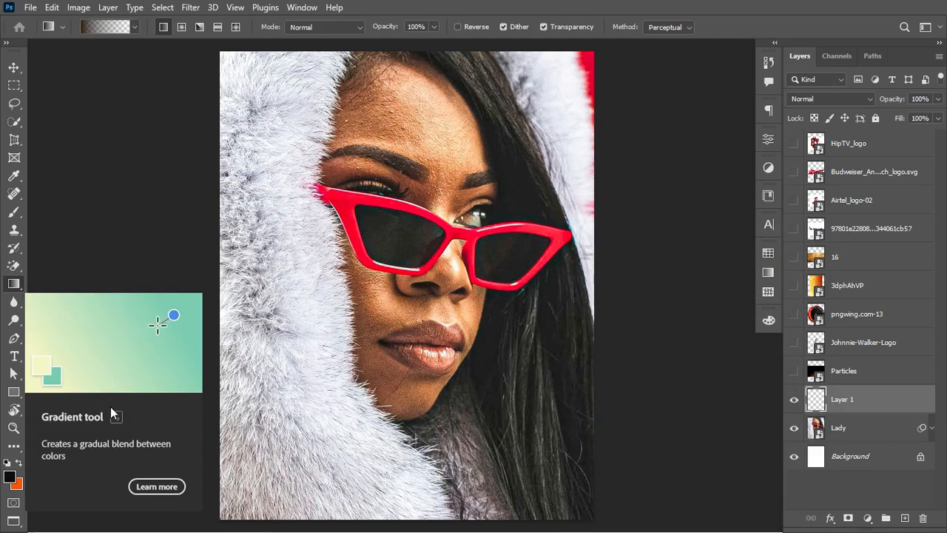
click(133, 28)
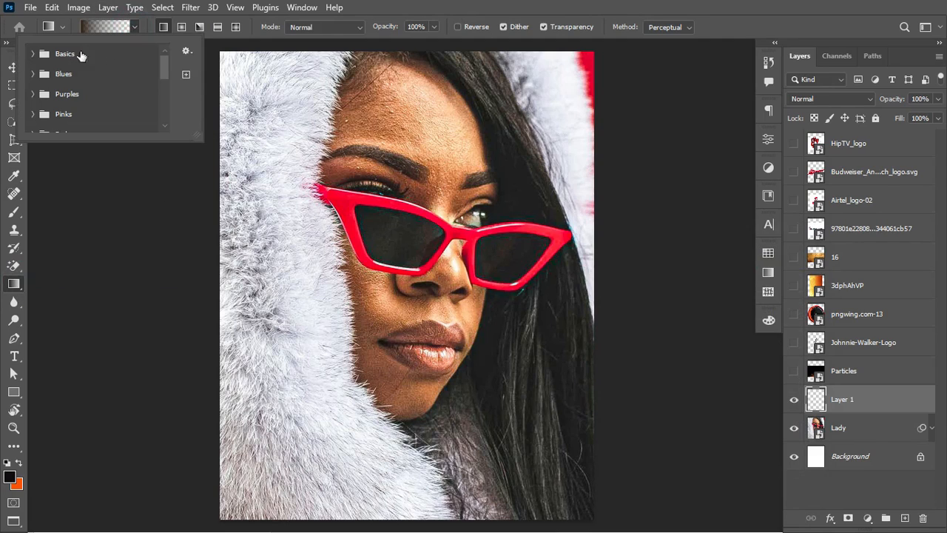
click(33, 54)
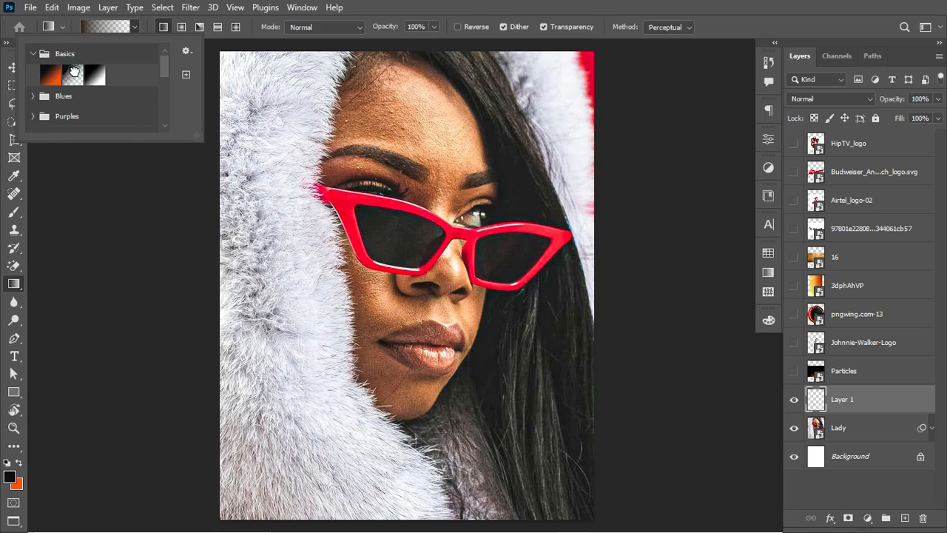
click(75, 74)
click(109, 28)
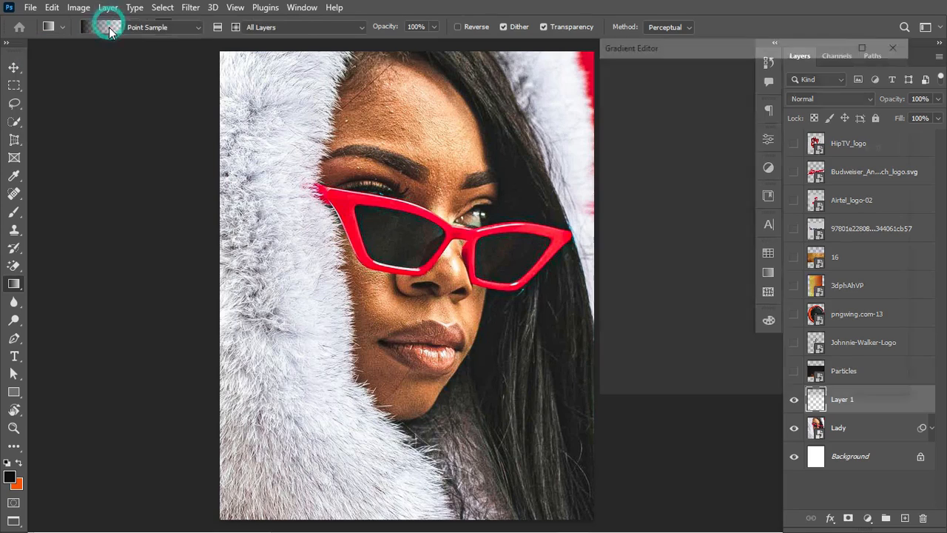
click(898, 42)
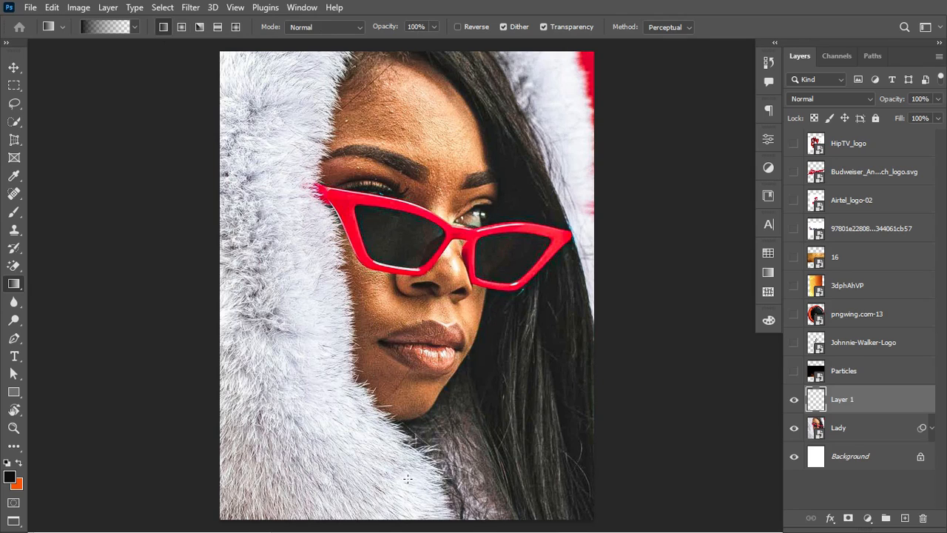
scroll(379, 494, down, 1)
drag(380, 482, 387, 279)
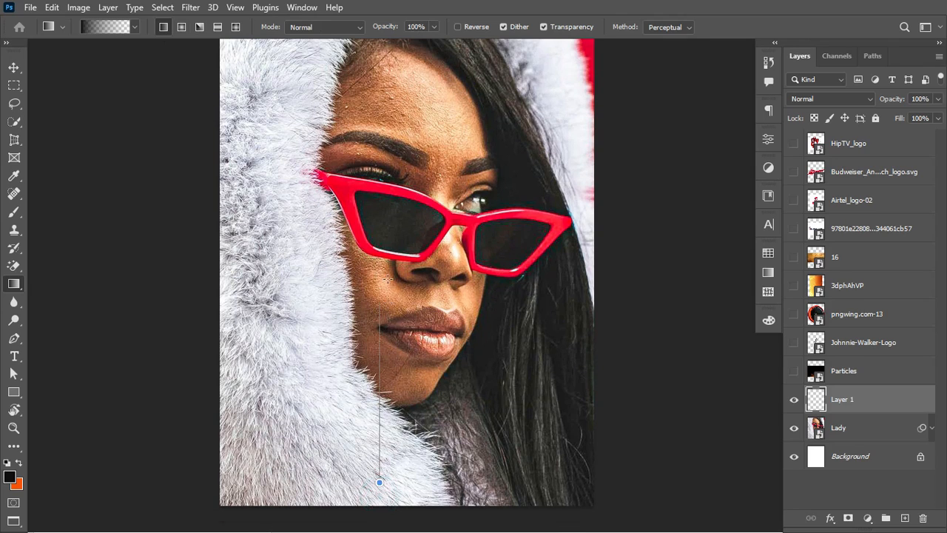
drag(390, 226, 389, 226)
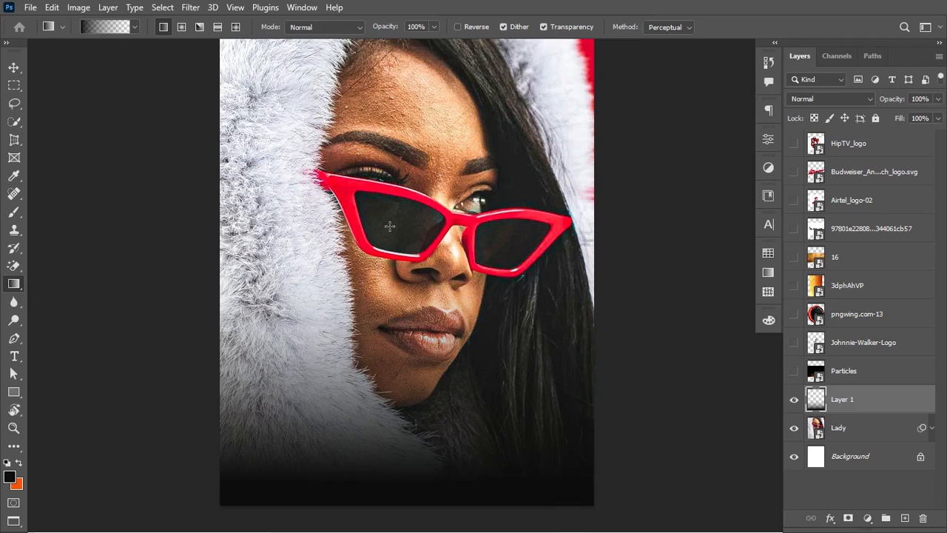
Step: Stretch the dark gradient taller and shift it down about 80 px
key(ctrl+t)
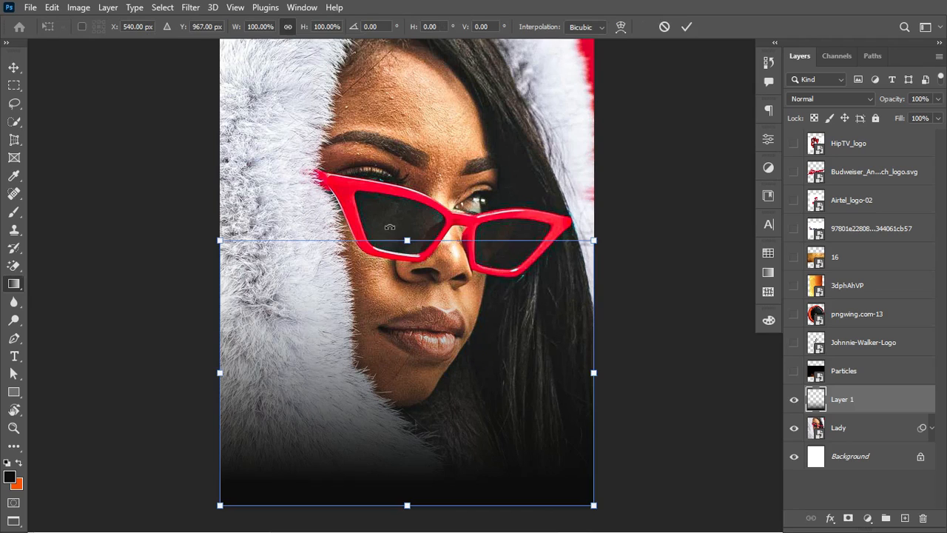
drag(407, 241, 407, 139)
scroll(398, 285, down, 3)
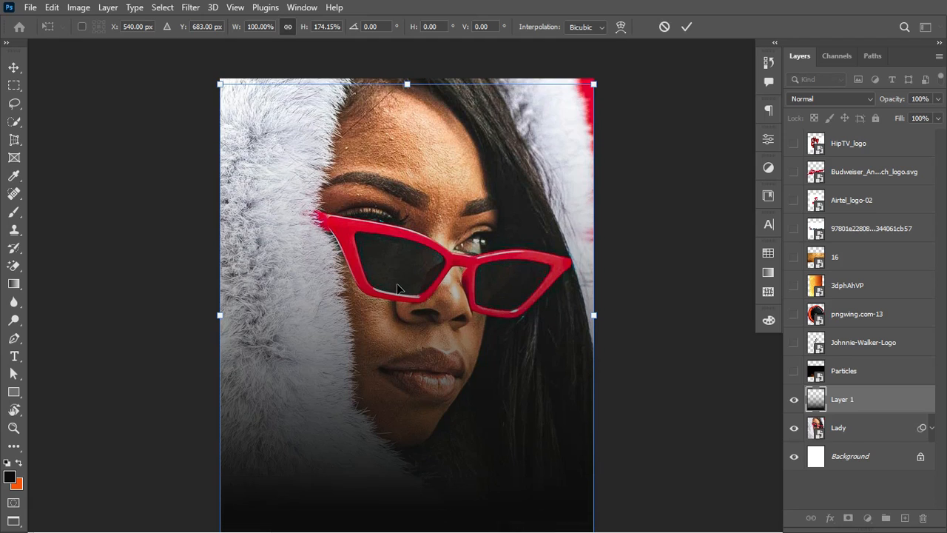
scroll(398, 289, down, 5)
drag(407, 392, 409, 418)
key(Return)
key(g)
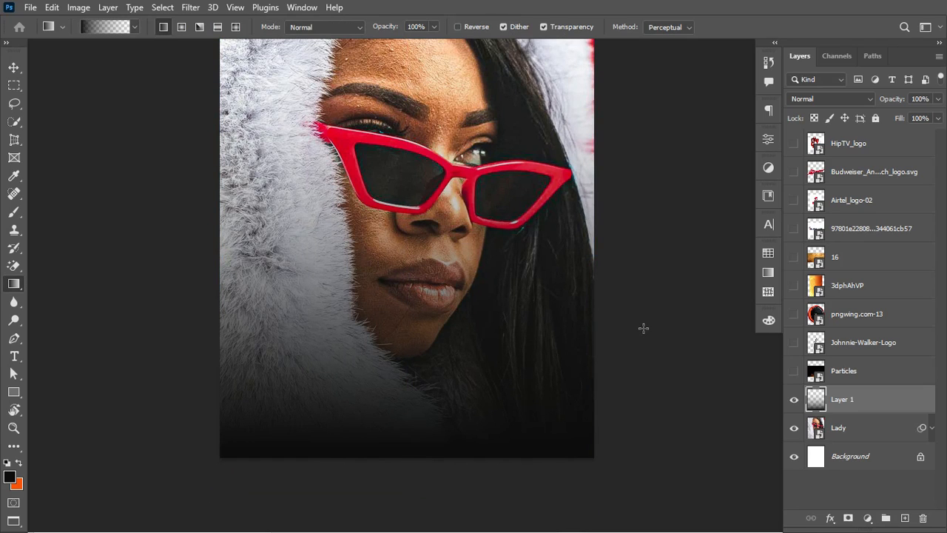
scroll(490, 222, up, 4)
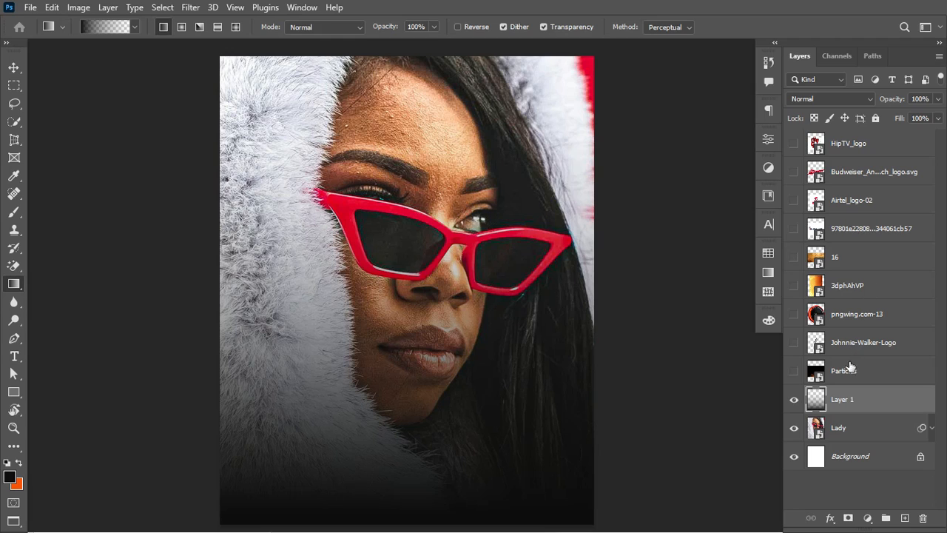
Step: Show the Particles layer in Screen blend mode and move the sparks to the portrait's bottom
click(794, 372)
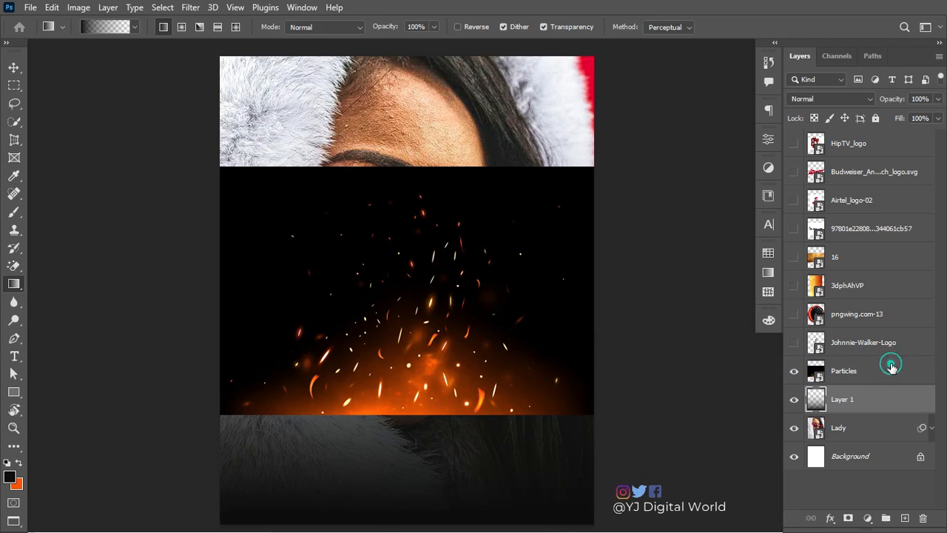
click(890, 364)
click(861, 97)
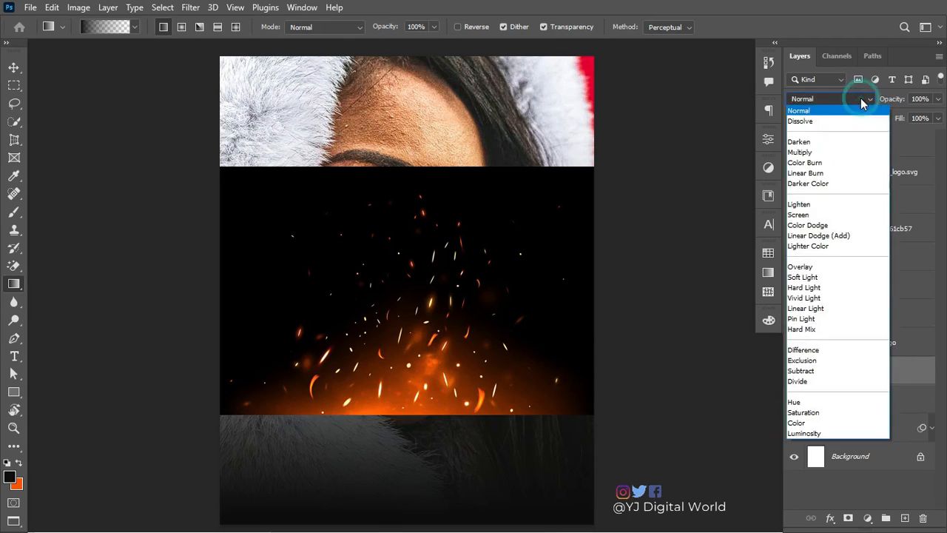
click(834, 215)
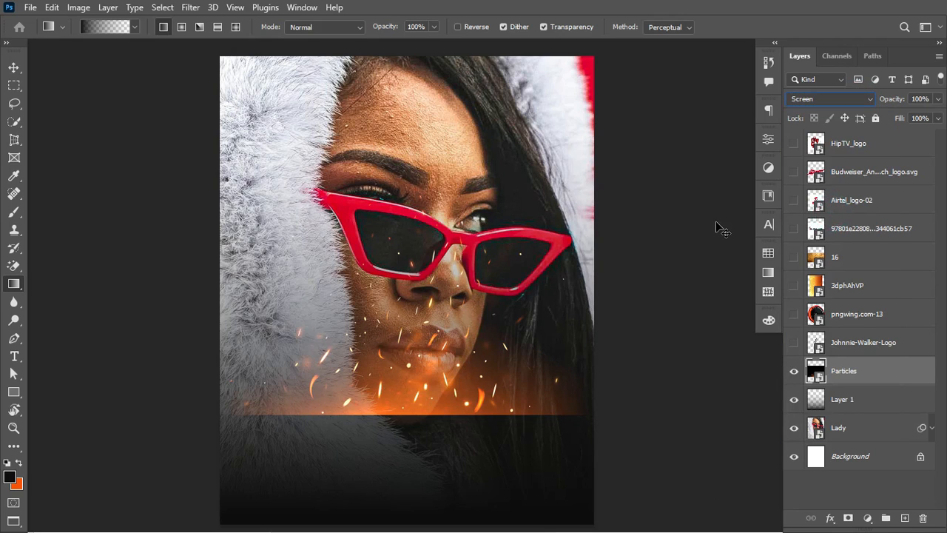
key(ctrl+t)
drag(422, 333, 433, 135)
scroll(433, 135, up, 8)
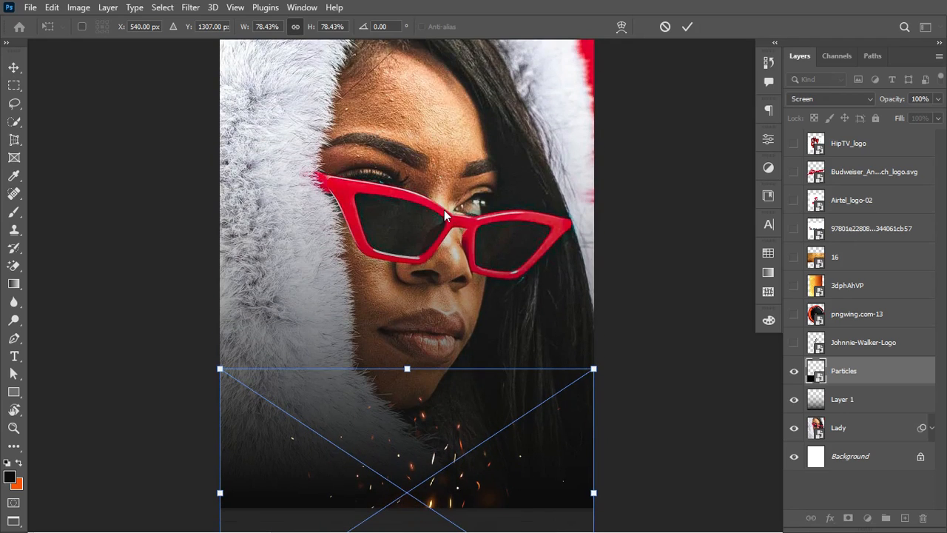
drag(425, 435, 426, 425)
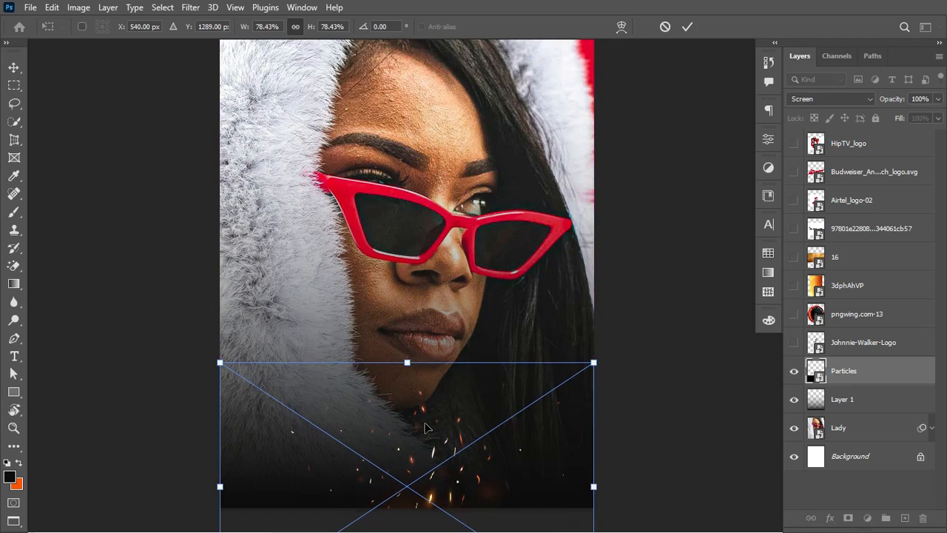
key(Return)
Step: Duplicate the sparks, shrinking and tilting the copy toward the lower left
key(g)
key(ctrl+j)
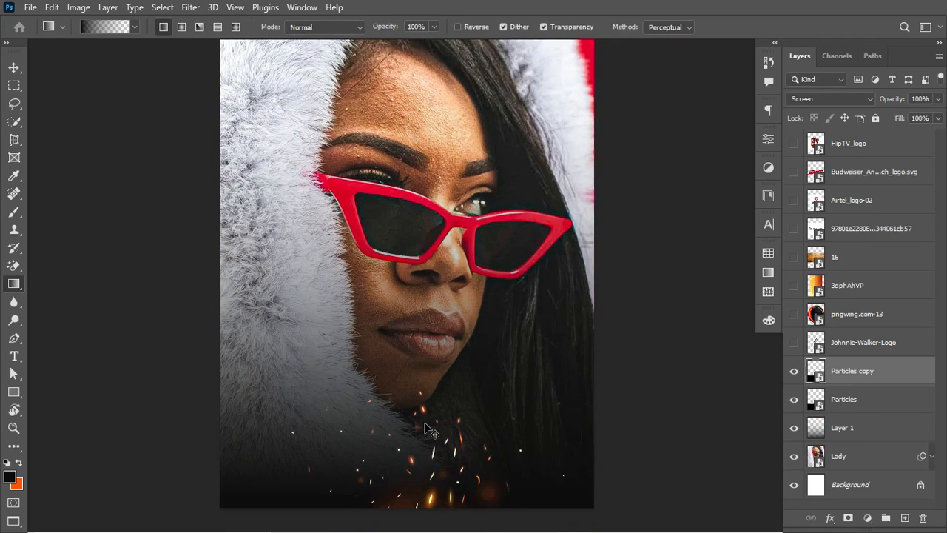
key(ctrl+t)
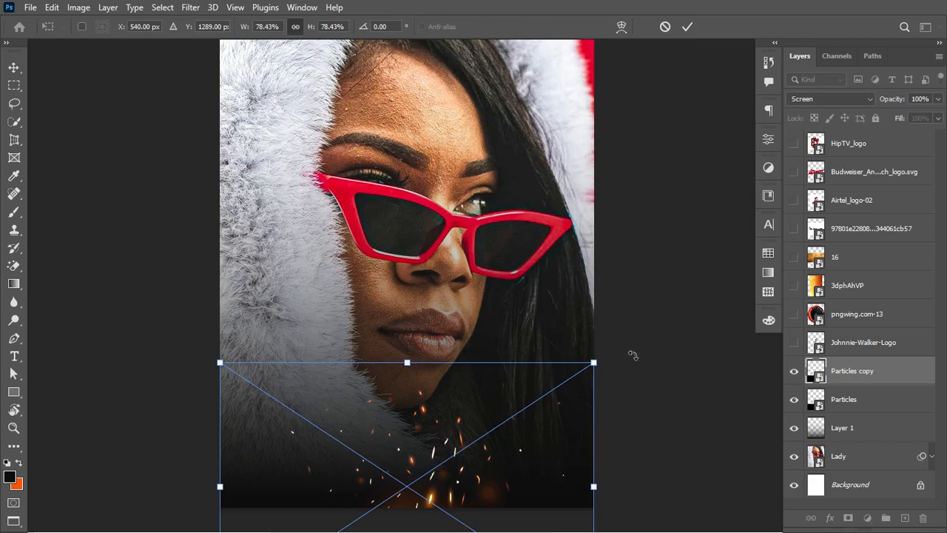
drag(594, 363, 518, 464)
drag(367, 479, 299, 468)
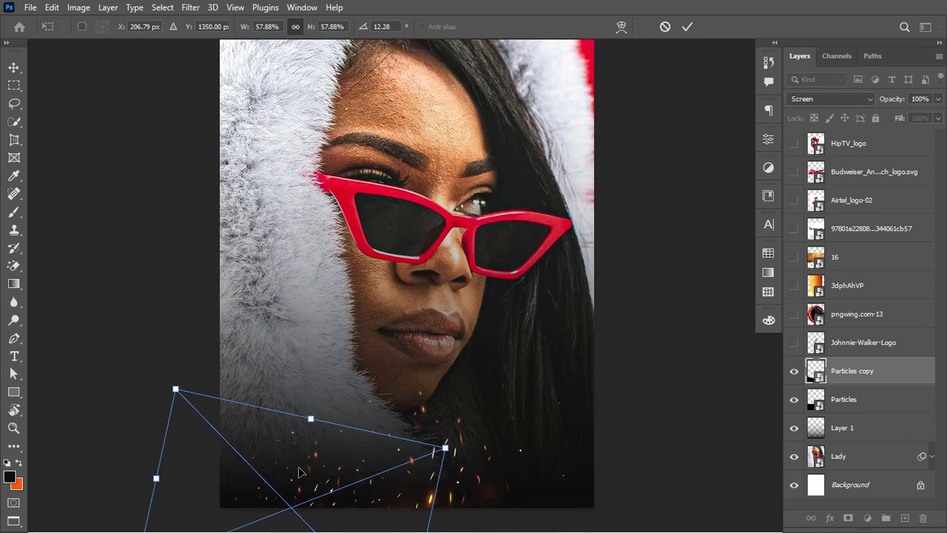
key(Return)
key(g)
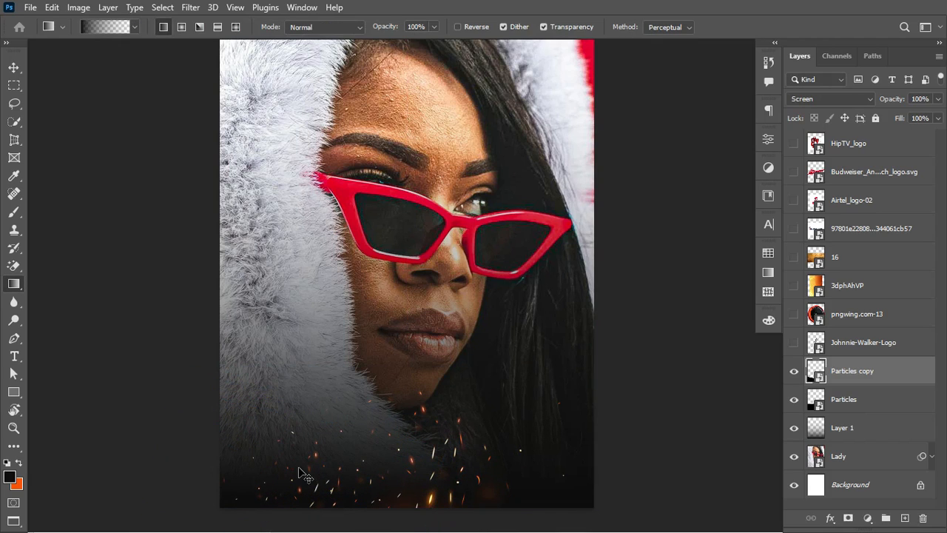
Step: Duplicate the copy again, tilting it the opposite way toward the lower right
key(ctrl+j)
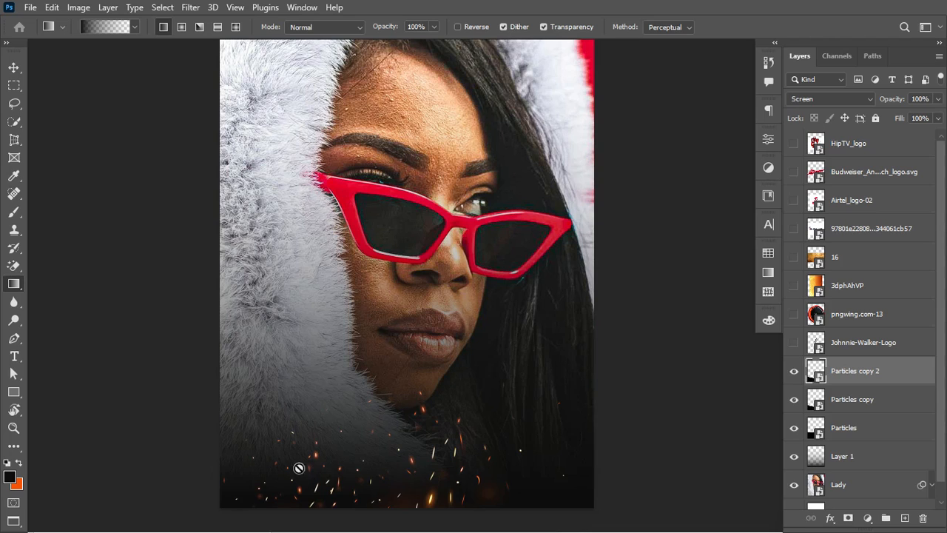
key(ctrl+t)
drag(518, 447, 407, 417)
drag(302, 485, 551, 494)
key(Return)
key(g)
scroll(514, 364, up, 1)
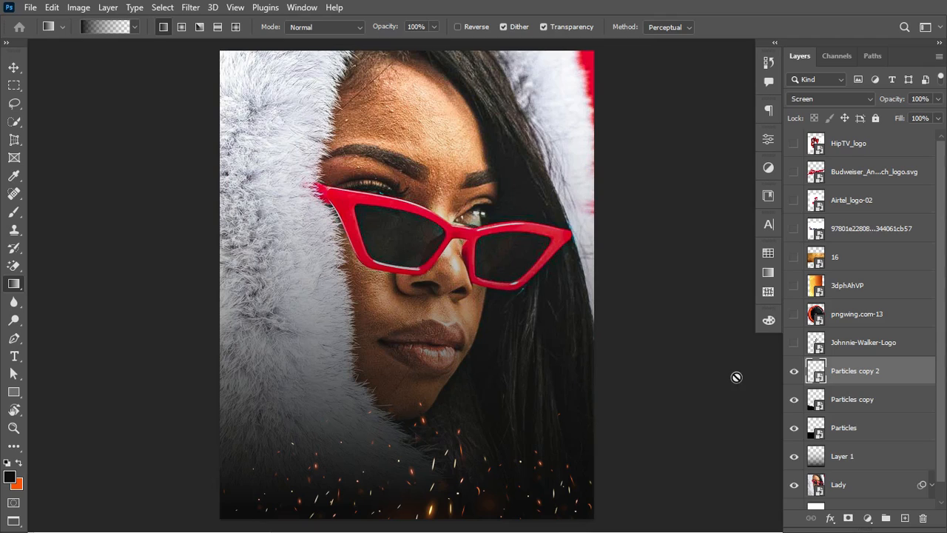
click(906, 370)
scroll(906, 370, down, 1)
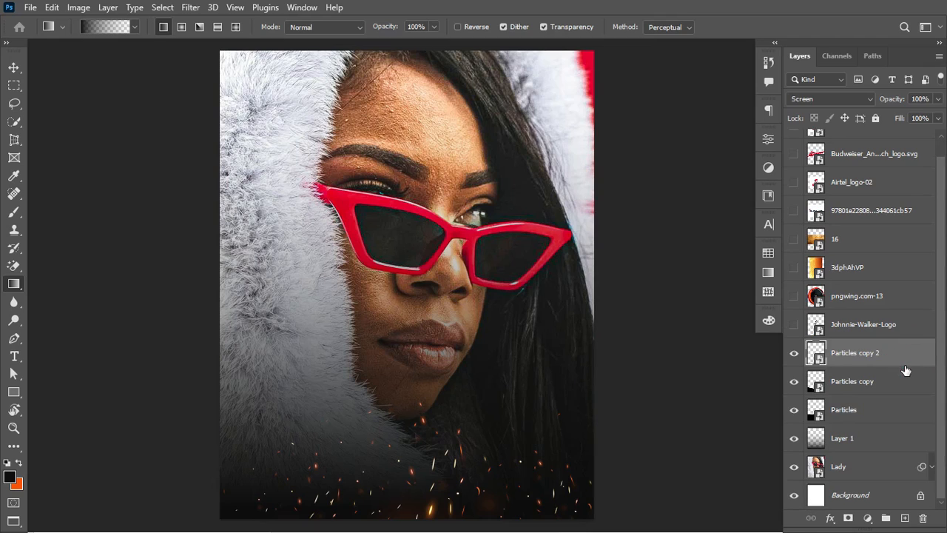
Step: Group Lady through Particles copy 2 as BG and move pngwing.com-13 above it
shift+click(884, 473)
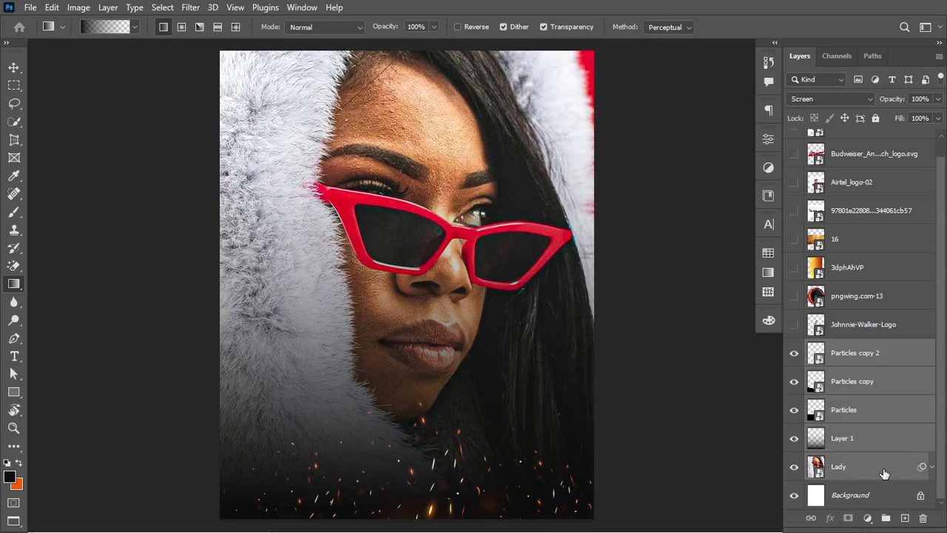
key(ctrl+g)
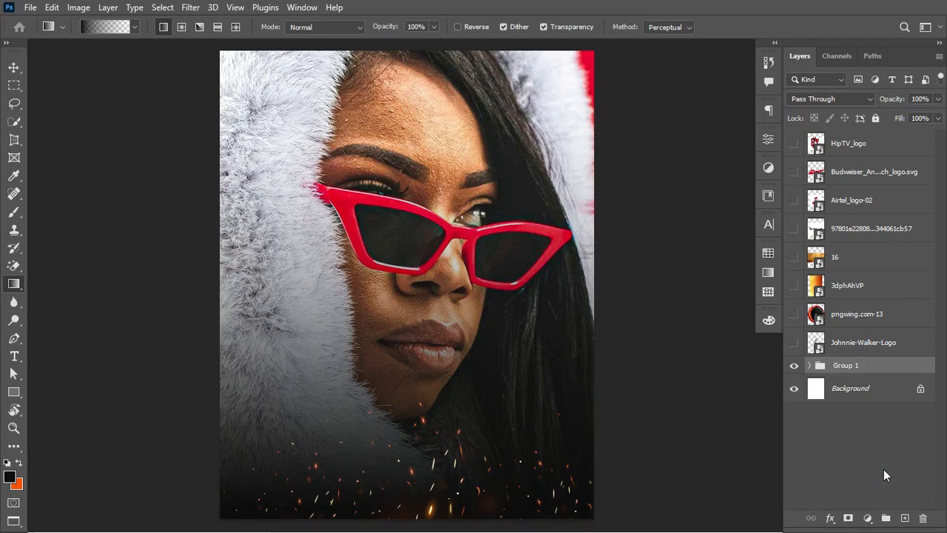
double_click(843, 364)
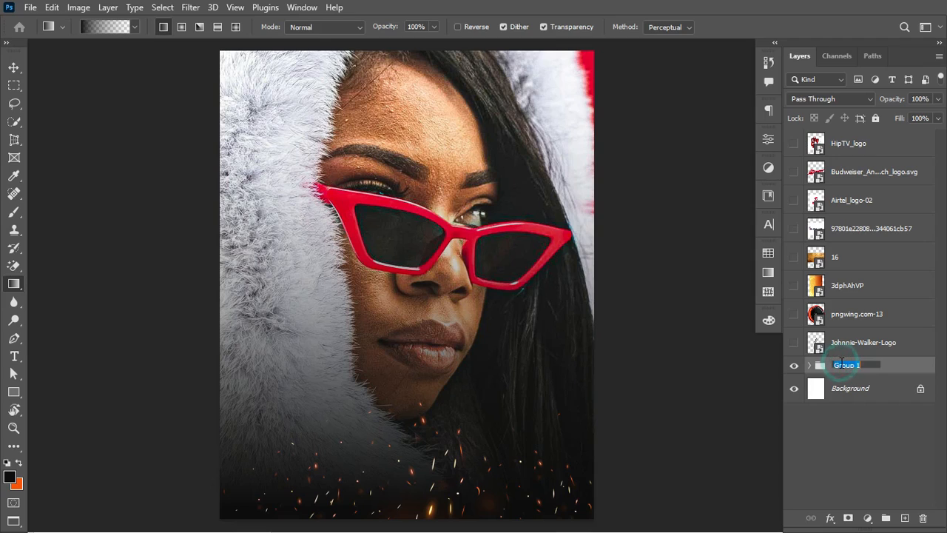
text(BG)
key(Return)
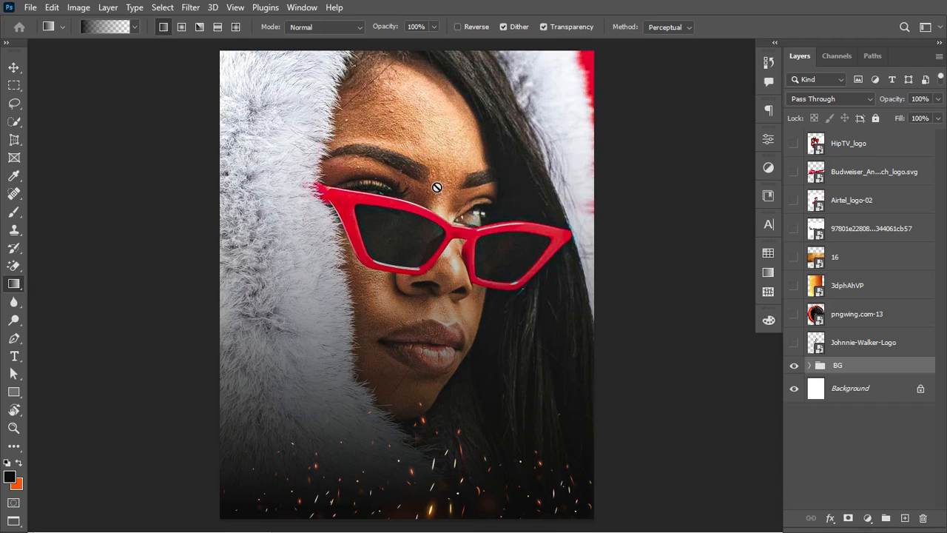
drag(873, 312, 862, 349)
Step: Show the pngwing.com-13 speaker and scale it down into the lower-right corner
click(794, 342)
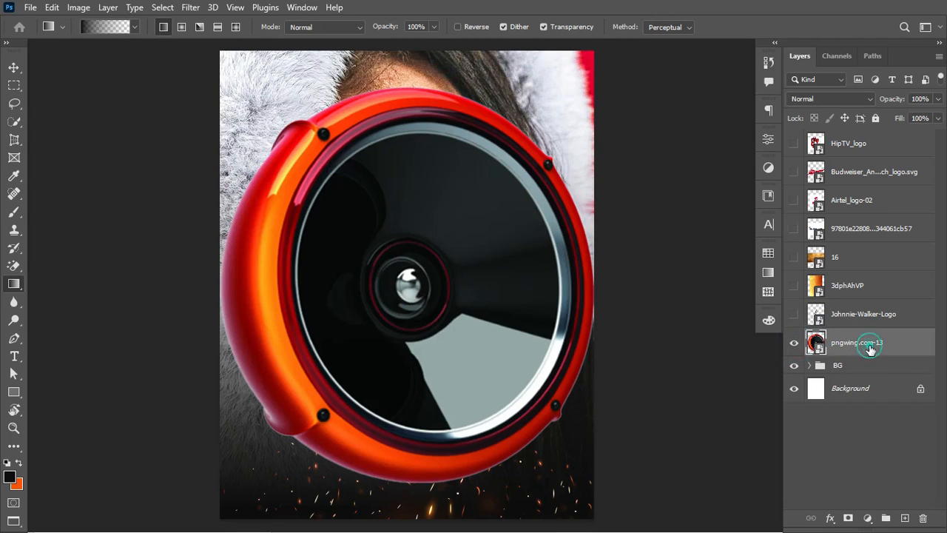
key(ctrl+t)
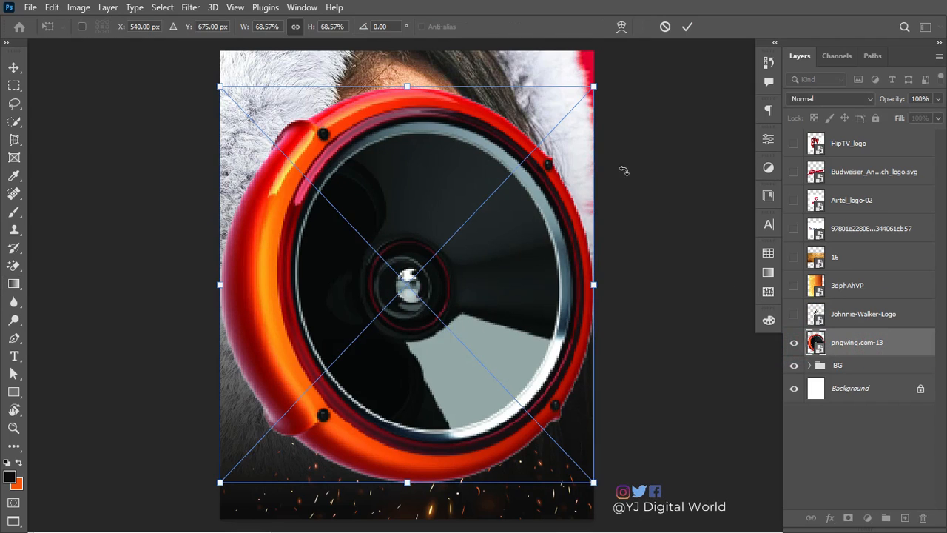
drag(595, 282, 631, 492)
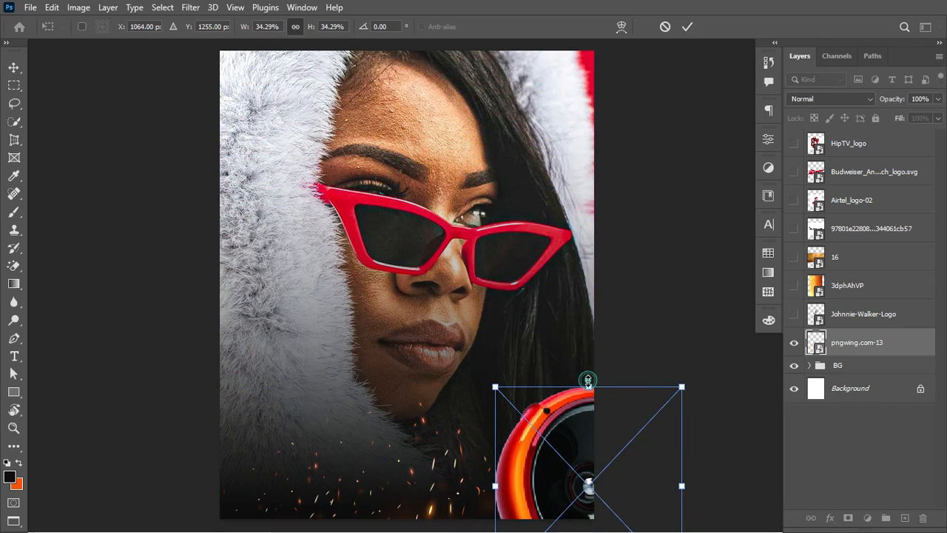
mouse_move(588, 382)
mouse_down()
mouse_move(594, 376)
mouse_move(590, 423)
mouse_move(594, 381)
mouse_up()
drag(575, 434, 577, 425)
key(Return)
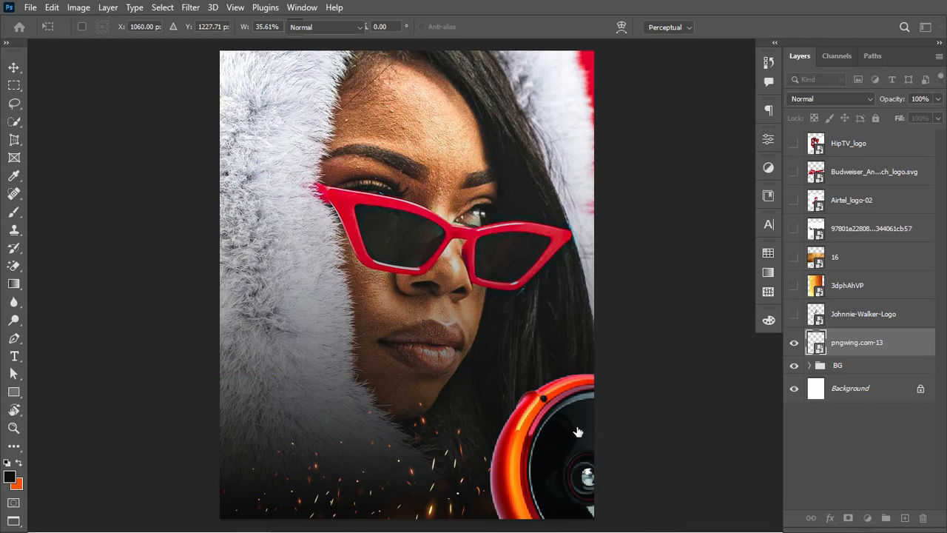
key(g)
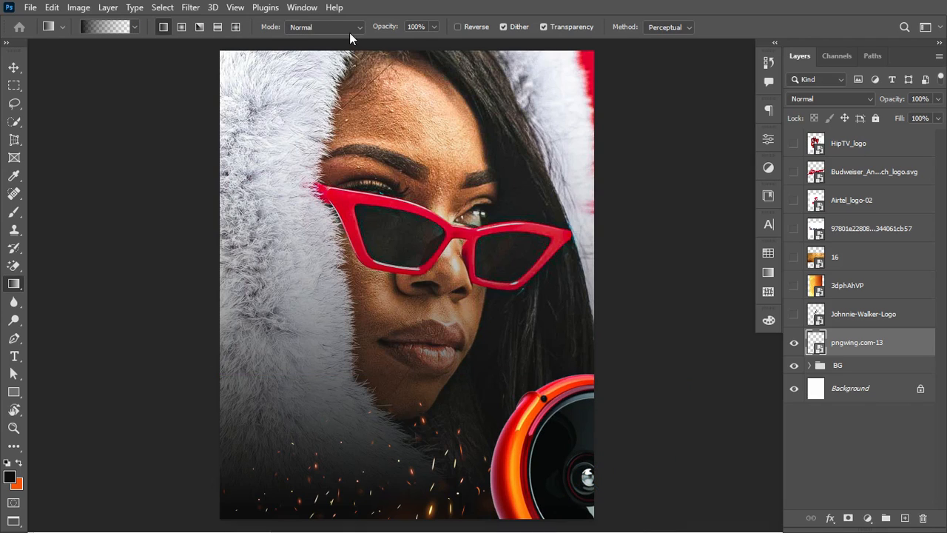
Step: Apply a Motion Blur of -39° angle and 36 px distance to the speaker
click(189, 8)
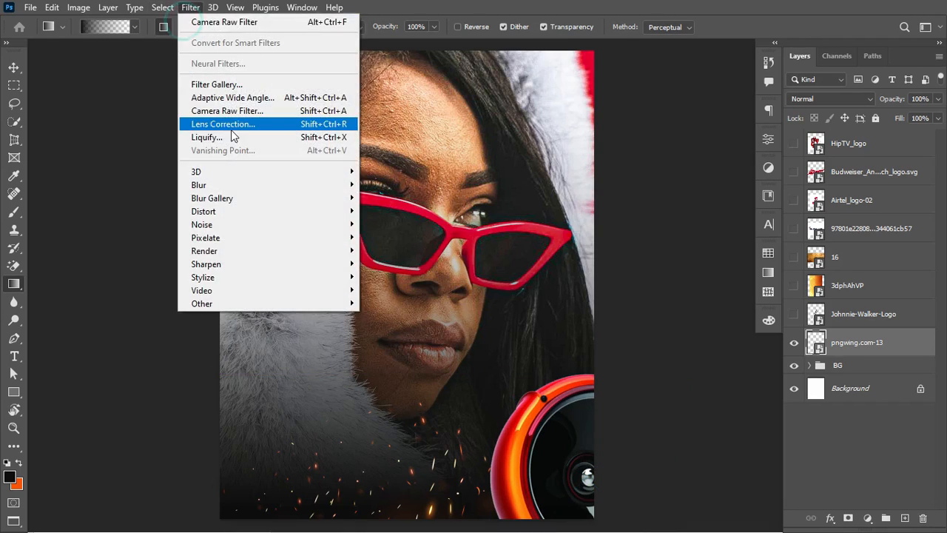
mouse_move(257, 187)
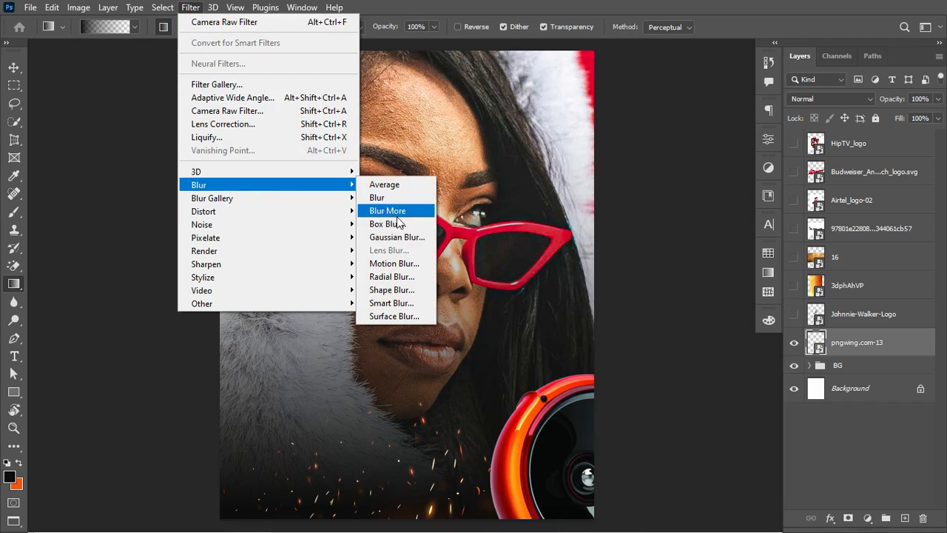
click(395, 263)
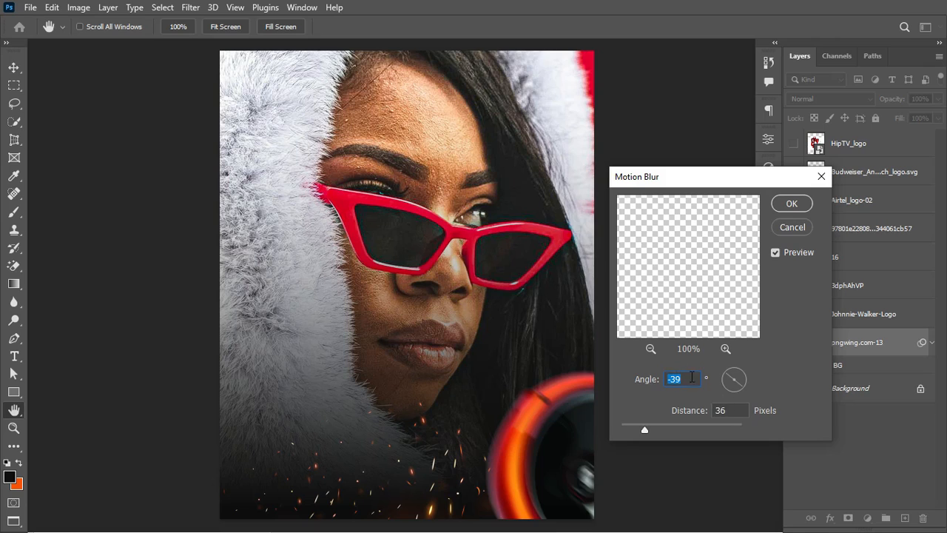
click(792, 204)
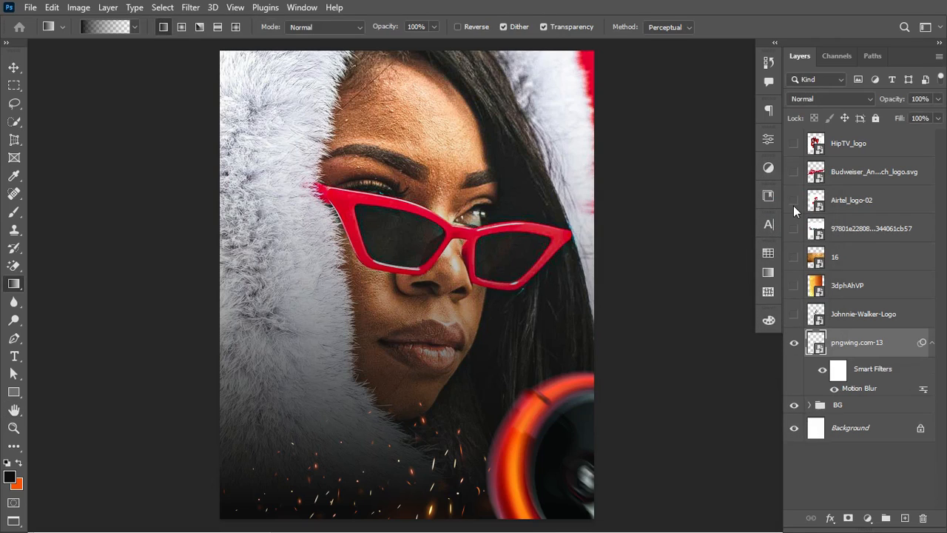
click(932, 342)
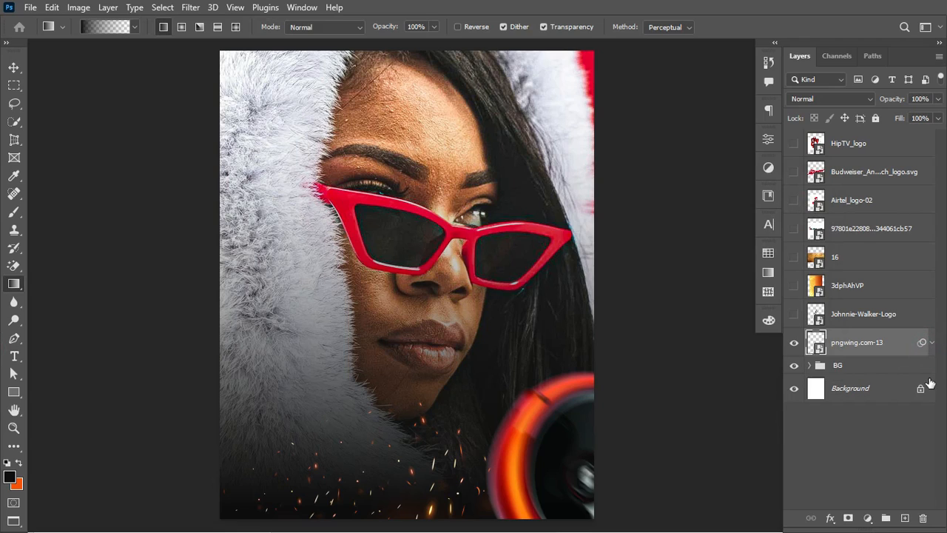
Step: Duplicate the speaker, flip the copy horizontally, and shrink it into the lower-left corner
key(ctrl+j)
key(ctrl+t)
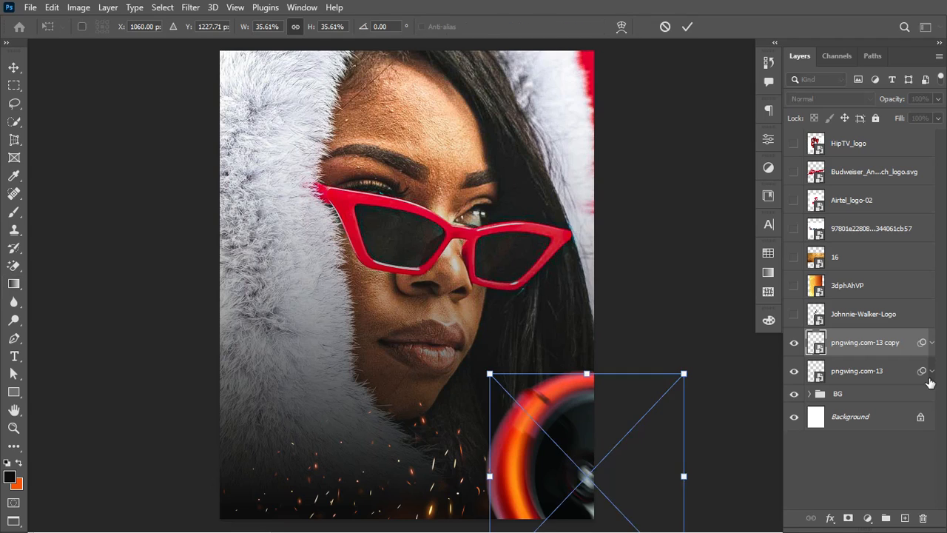
right_click(560, 406)
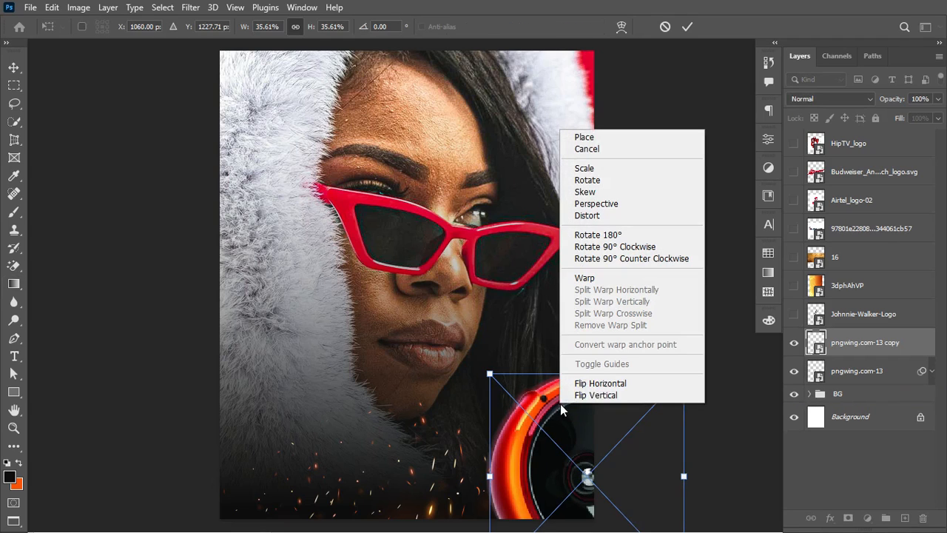
click(601, 384)
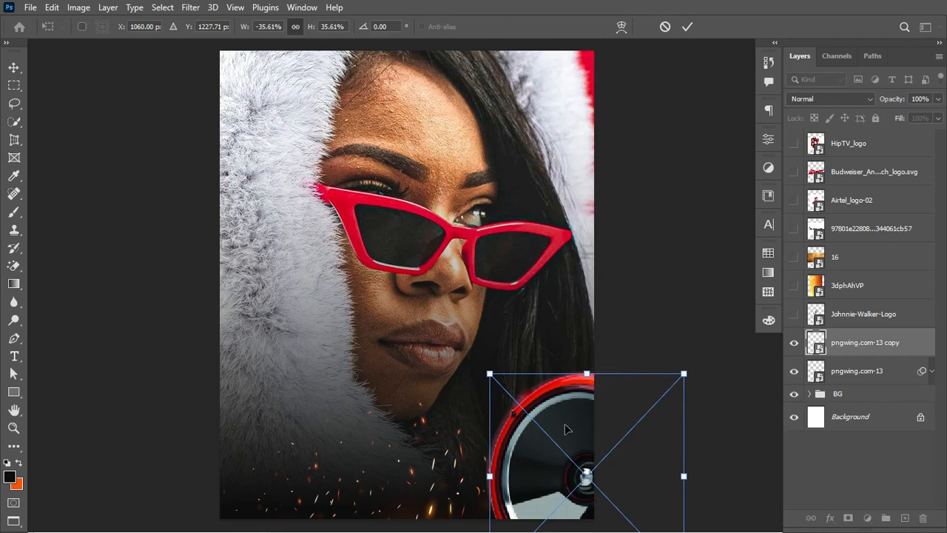
drag(565, 427, 226, 453)
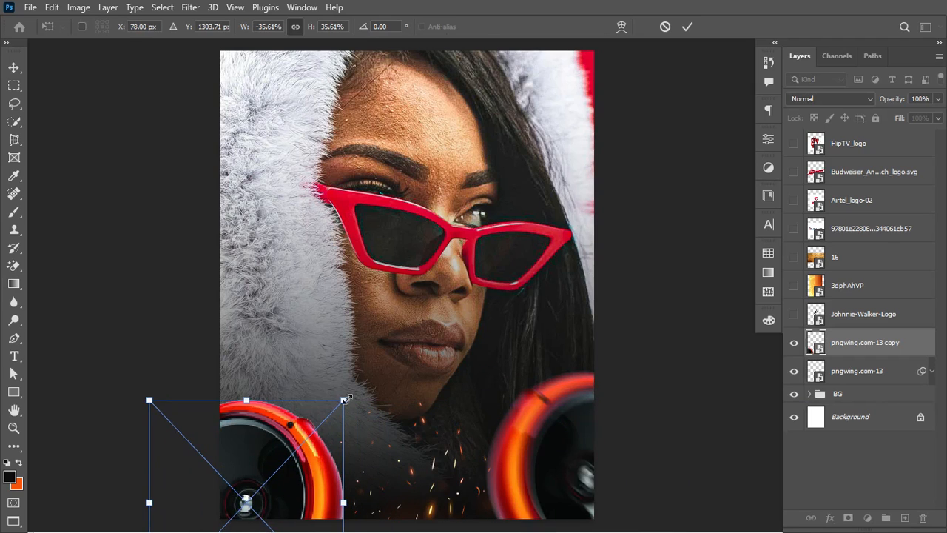
drag(346, 400, 254, 455)
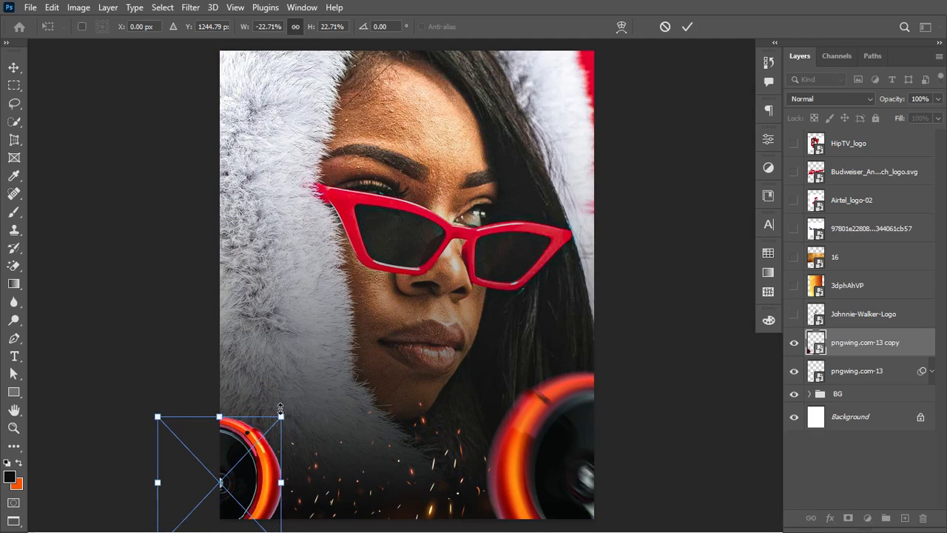
drag(280, 409, 271, 433)
mouse_move(239, 465)
mouse_down()
mouse_move(239, 482)
mouse_move(239, 463)
mouse_up()
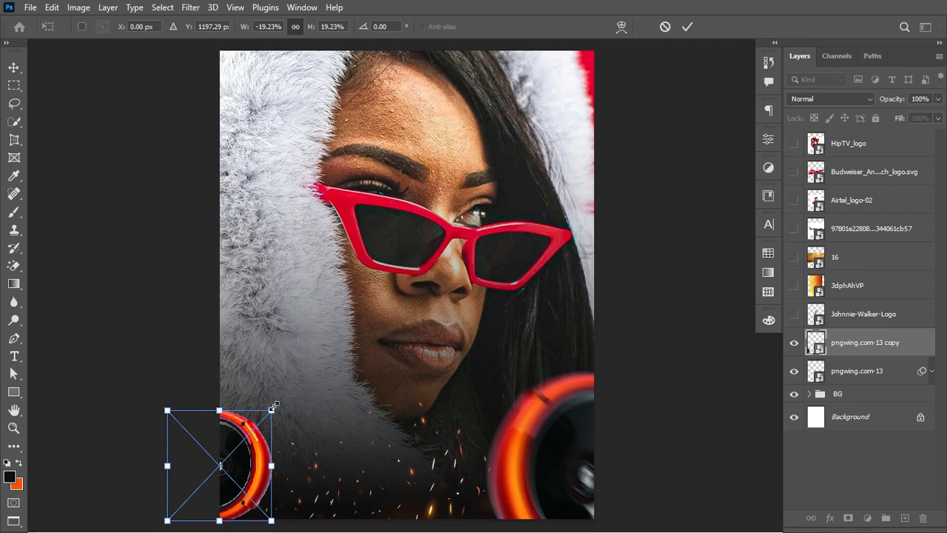
drag(273, 407, 264, 419)
drag(232, 483, 242, 484)
key(Return)
Step: Group the original and mirrored speaker layers into a group named SPEAKER
key(g)
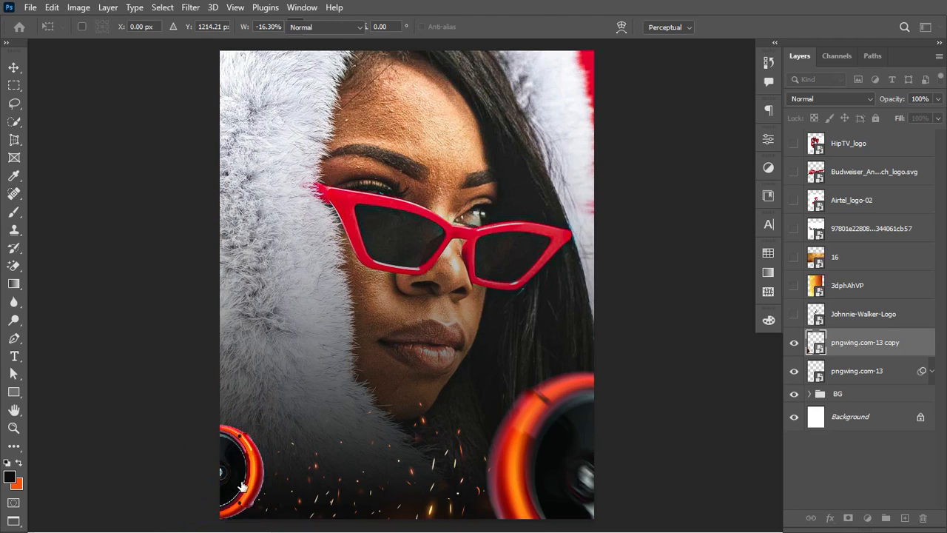
shift+click(893, 377)
key(ctrl+g)
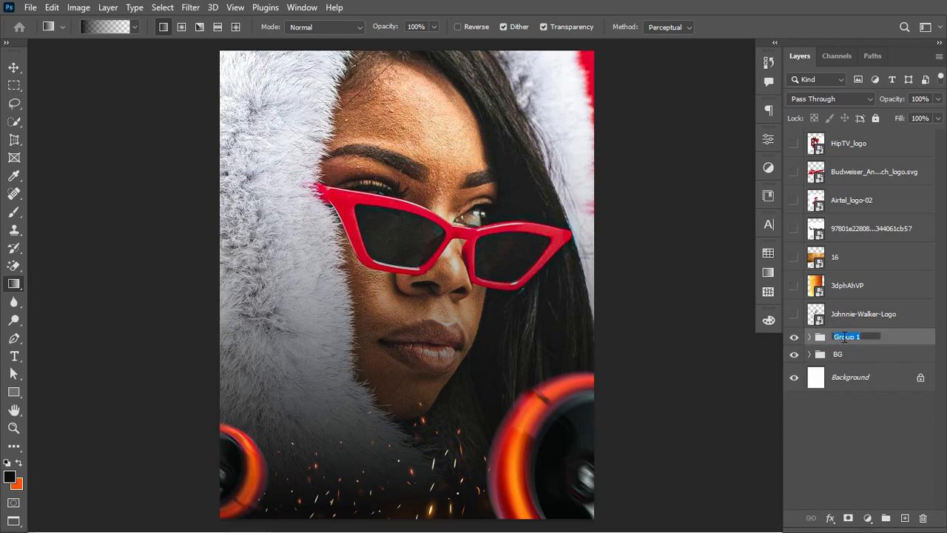
text(SPEAKER)
key(Return)
Step: Clip a Hue/Saturation adjustment to the SPEAKER group with Hue +19 and Saturation +58
click(867, 518)
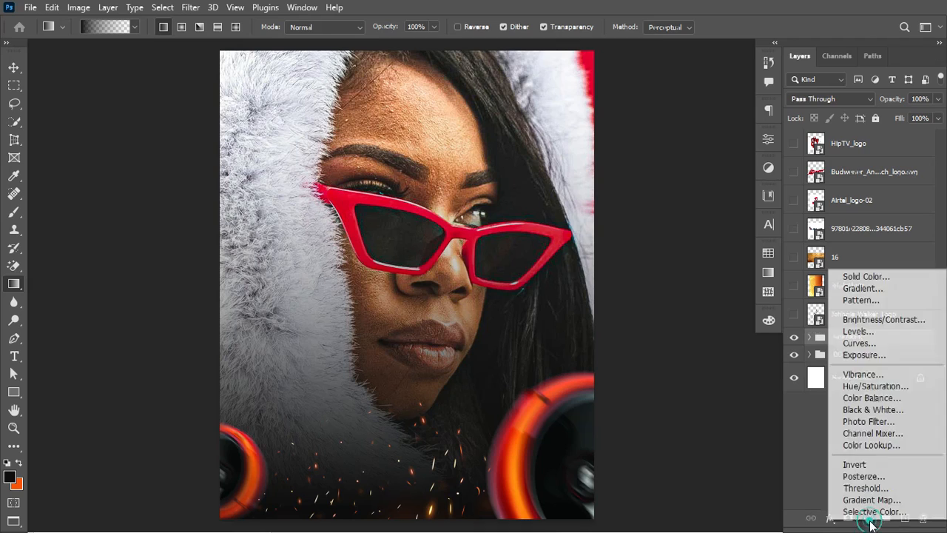
click(882, 391)
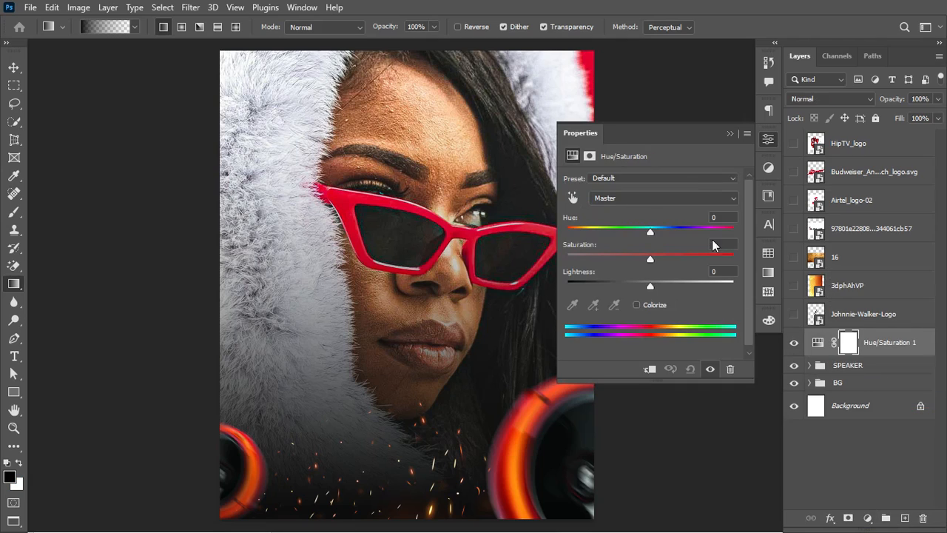
click(650, 370)
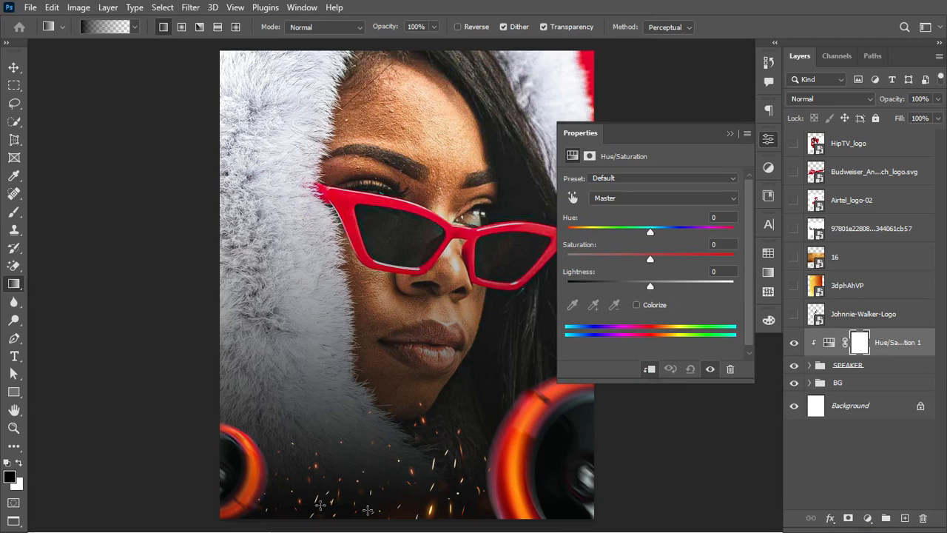
drag(650, 232, 677, 259)
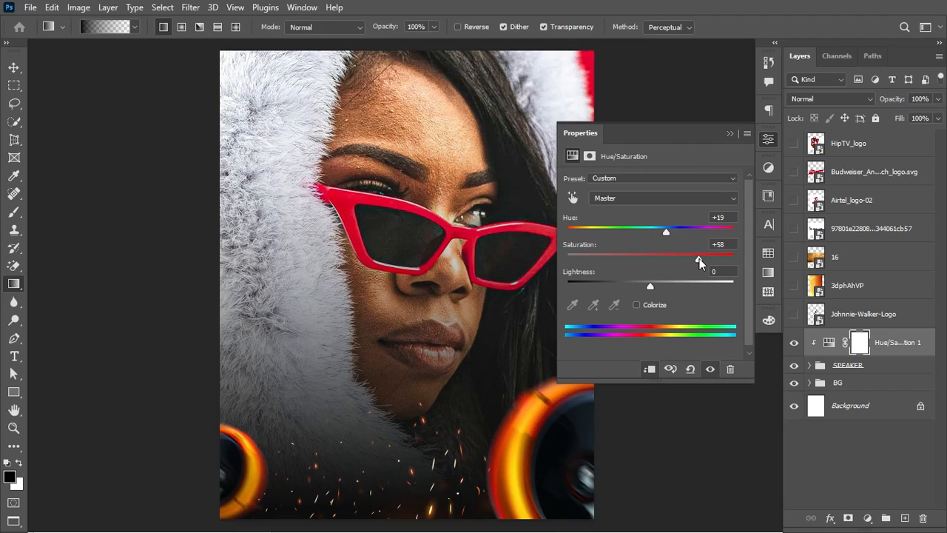
click(730, 133)
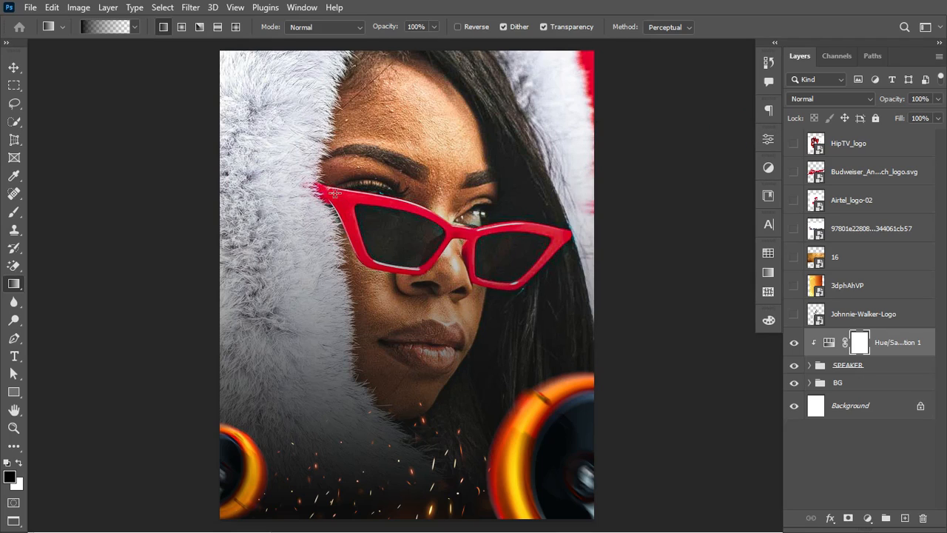
click(14, 122)
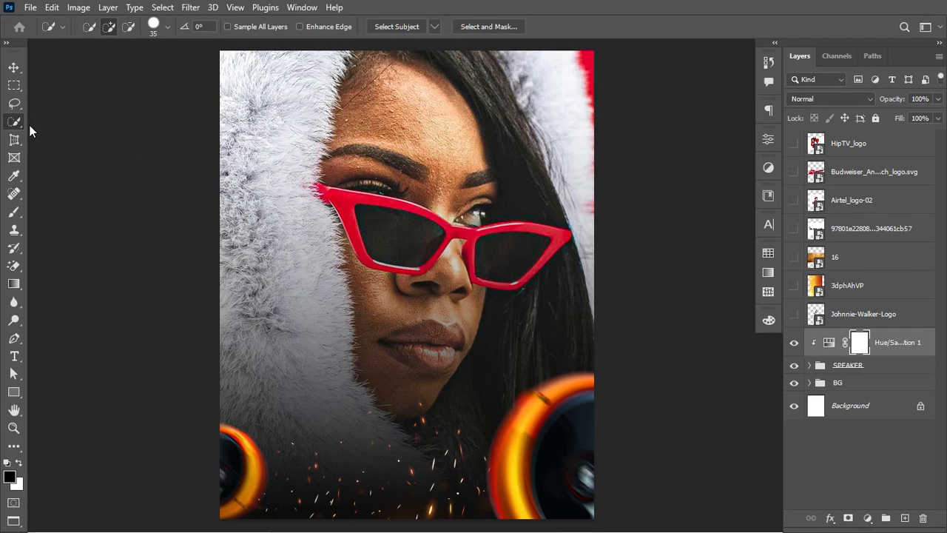
Step: On the Lady layer, quick-select the red sunglasses frame, subtracting the stray area at the bridge
click(809, 382)
scroll(931, 358, down, 2)
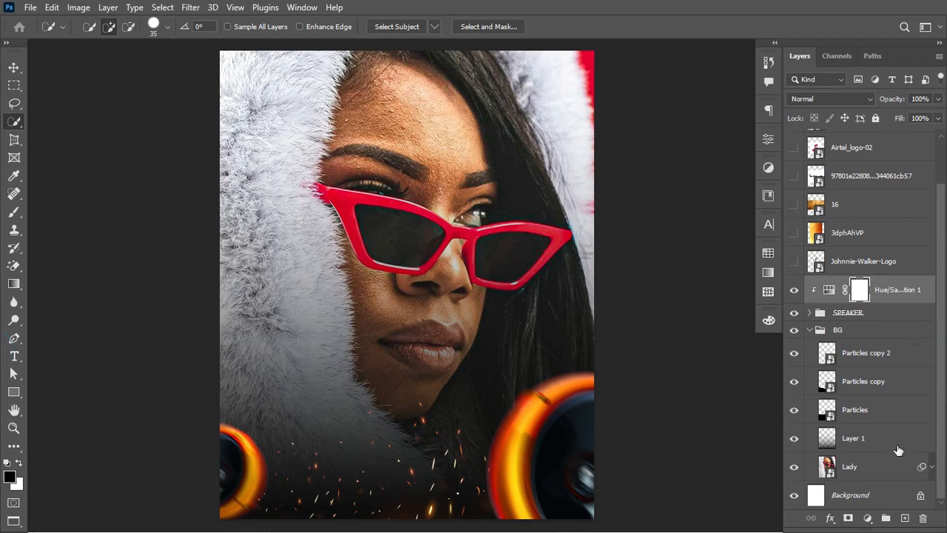
click(865, 470)
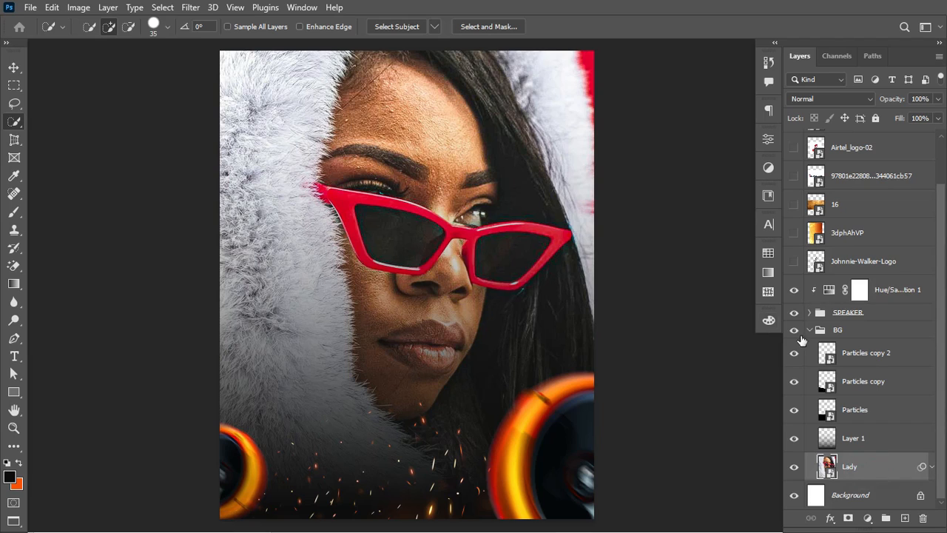
mouse_move(333, 194)
mouse_down()
mouse_move(419, 209)
mouse_move(451, 233)
mouse_move(498, 233)
mouse_move(474, 240)
mouse_move(509, 229)
mouse_move(561, 233)
mouse_up()
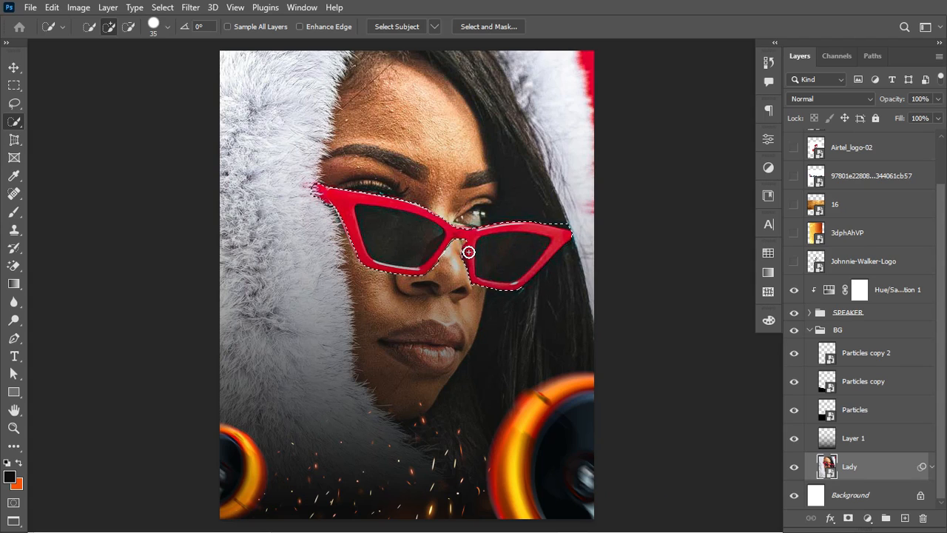
key(alt)
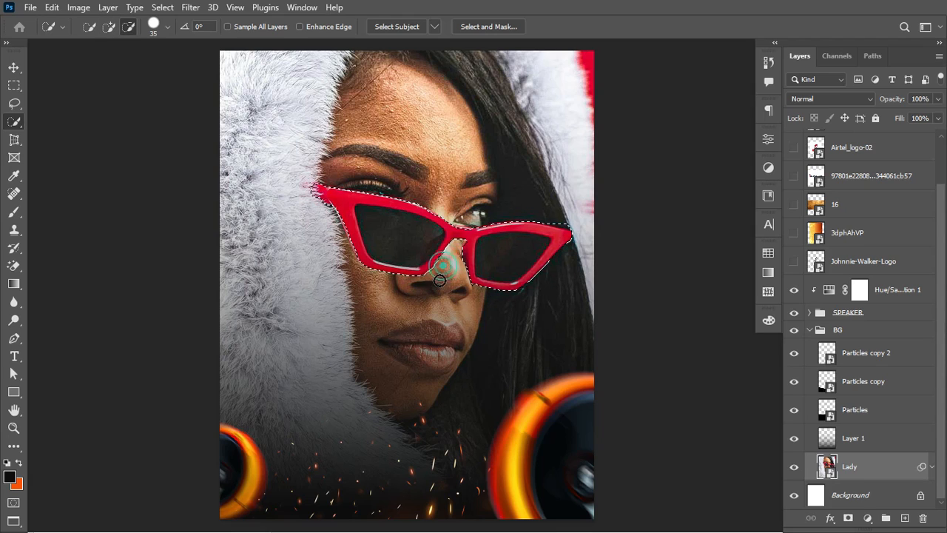
drag(454, 250, 447, 262)
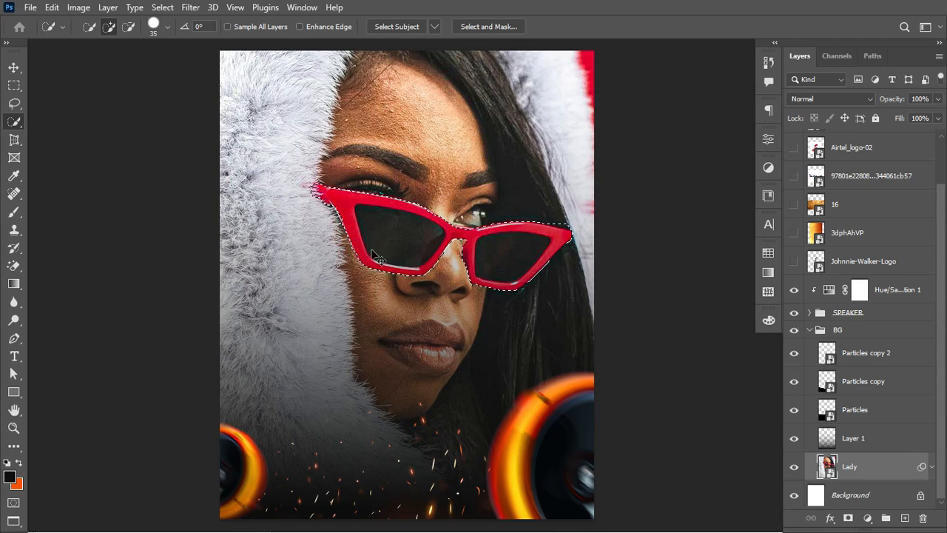
key(alt)
key(alt)
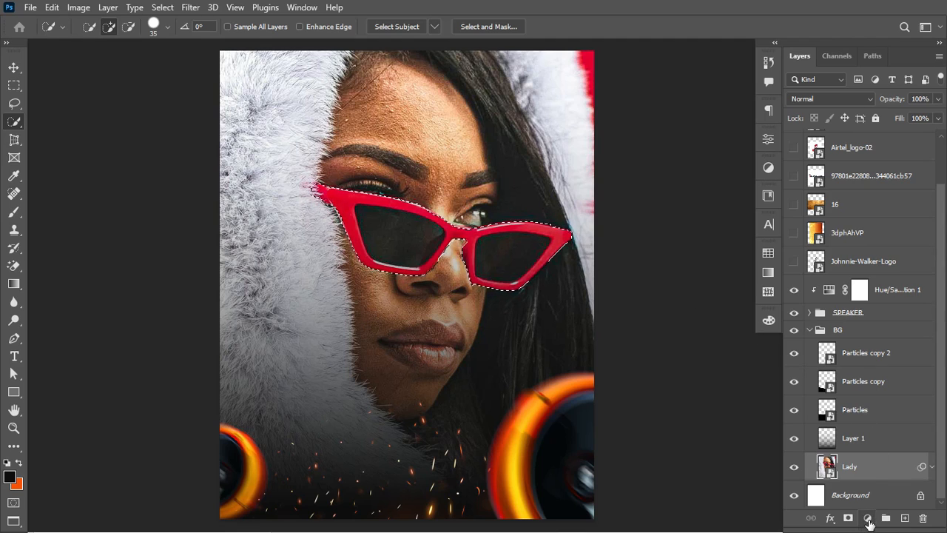
Step: Add a Hue/Saturation layer masked to the glasses, sampling Reds, with Hue +31 and Saturation +56
click(867, 518)
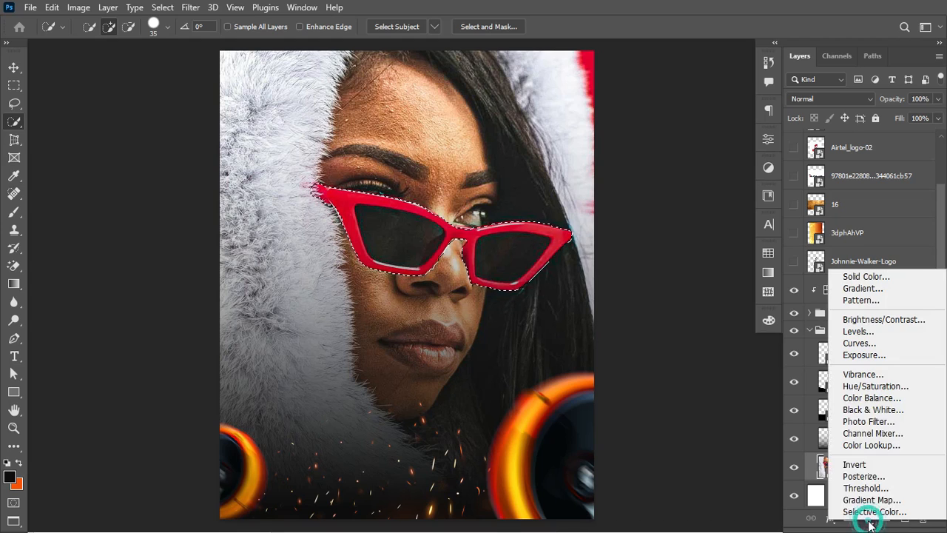
click(873, 386)
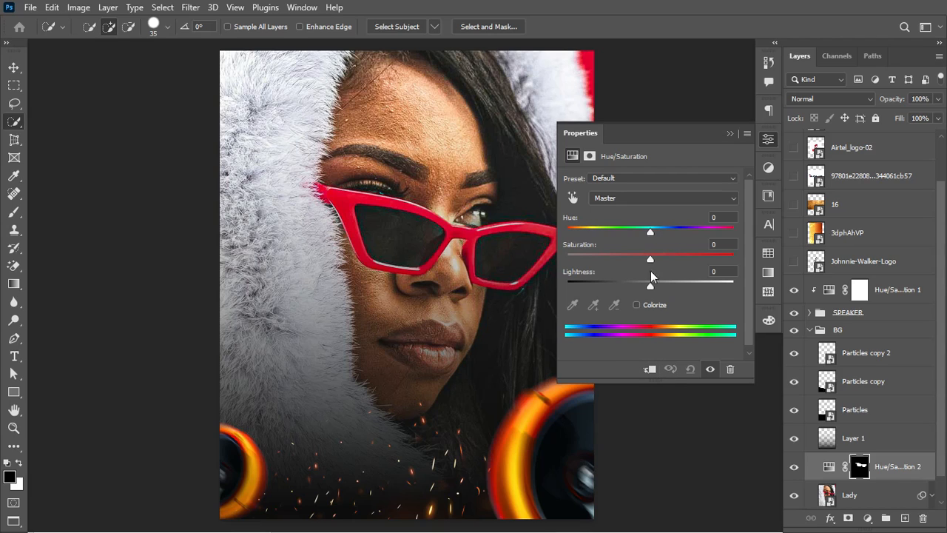
click(572, 197)
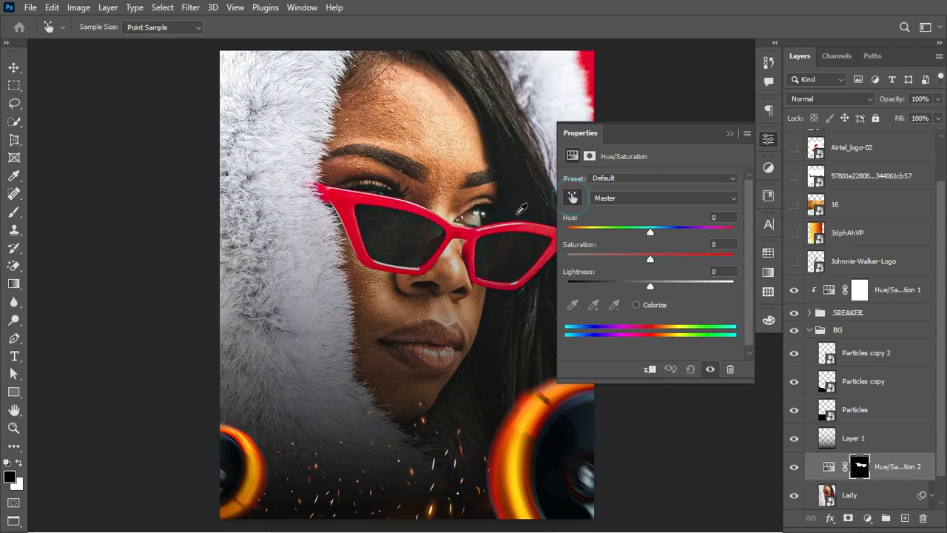
click(335, 186)
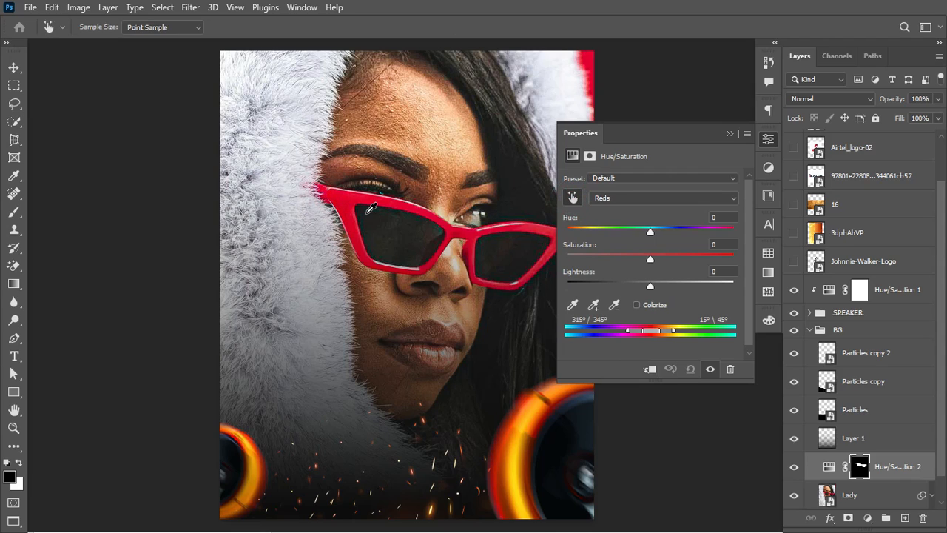
drag(650, 231, 705, 262)
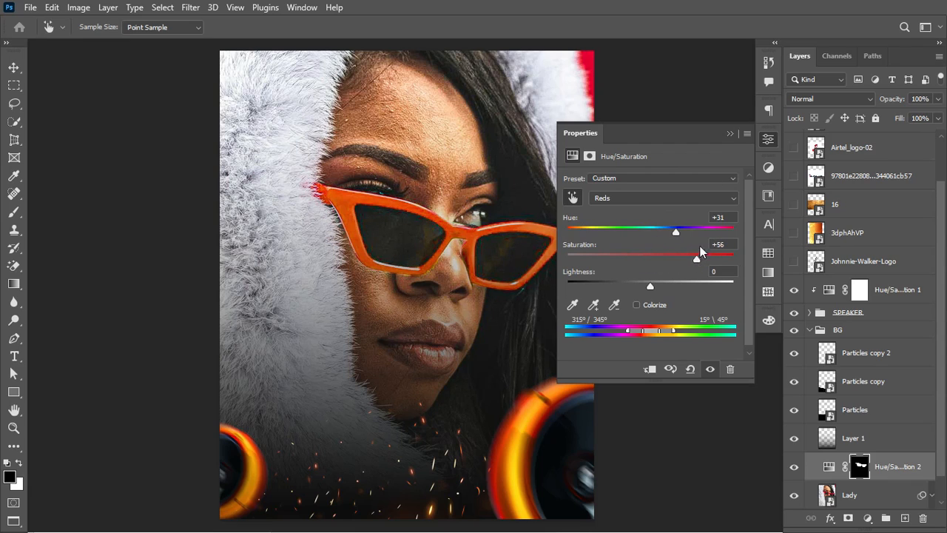
click(729, 133)
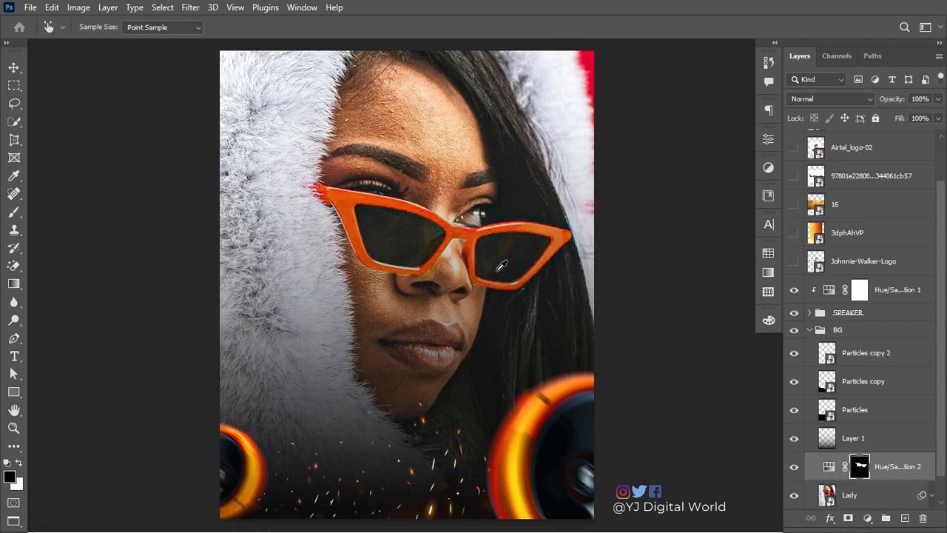
Step: Collapse the BG group and move the Johnnie-Walker-Logo layer above layer 16
key(b)
click(814, 330)
click(809, 330)
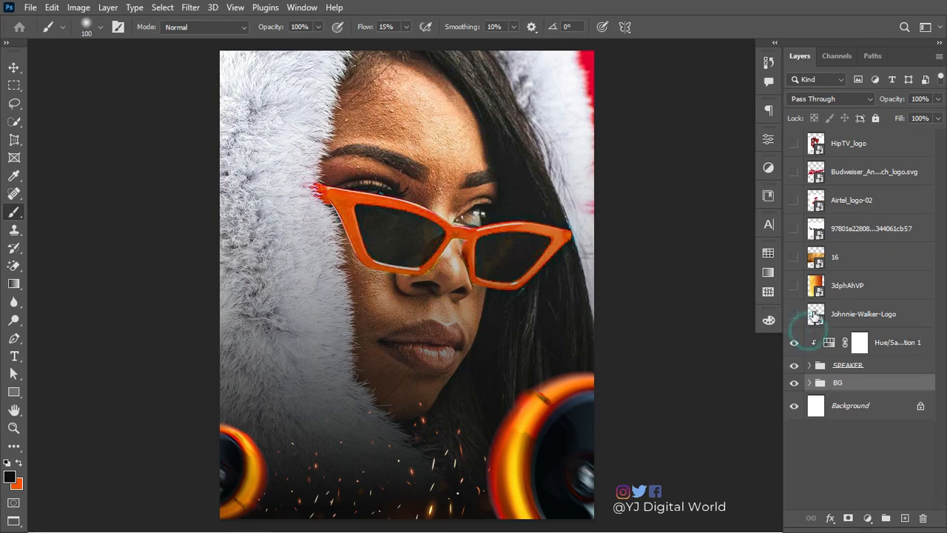
click(870, 319)
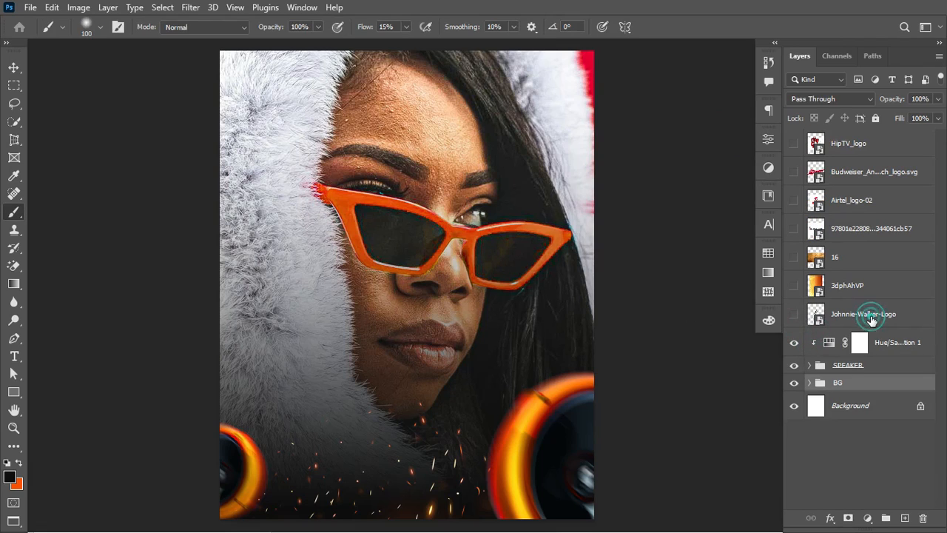
drag(876, 299, 867, 281)
drag(849, 314, 850, 252)
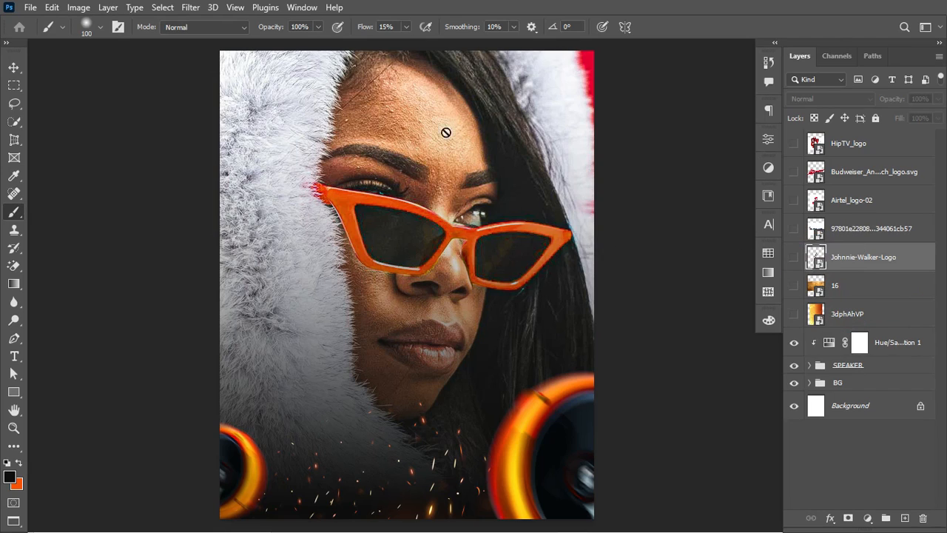
Step: Add a new guide layout with 84 px margins on every canvas edge
click(235, 9)
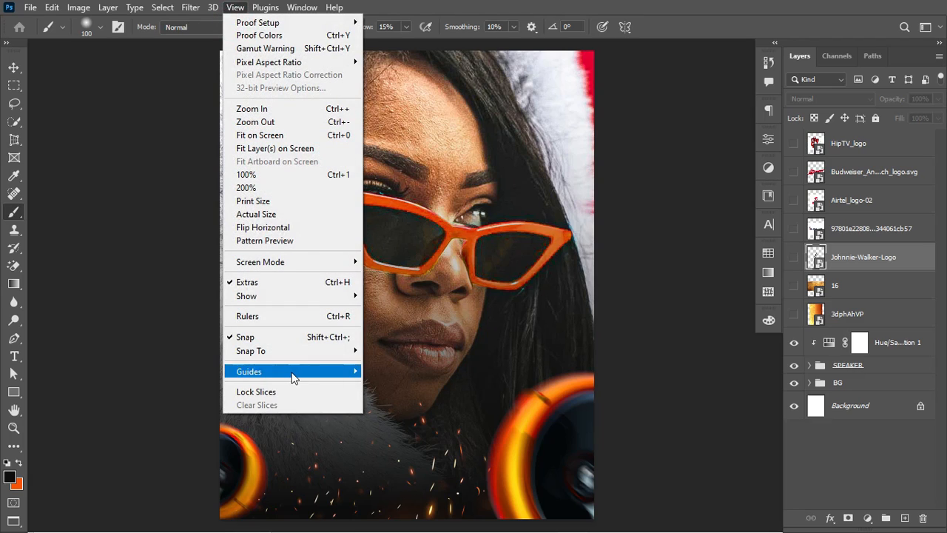
mouse_move(292, 372)
click(405, 462)
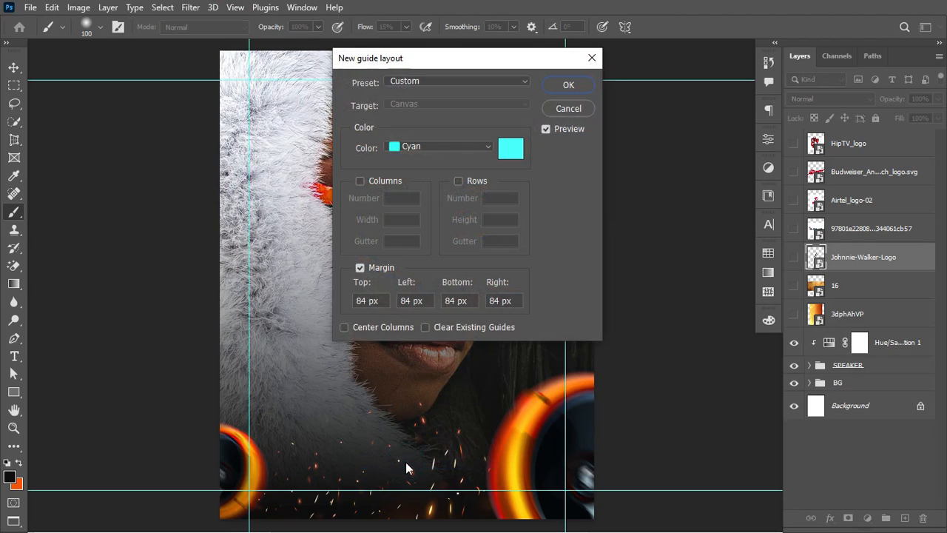
click(568, 83)
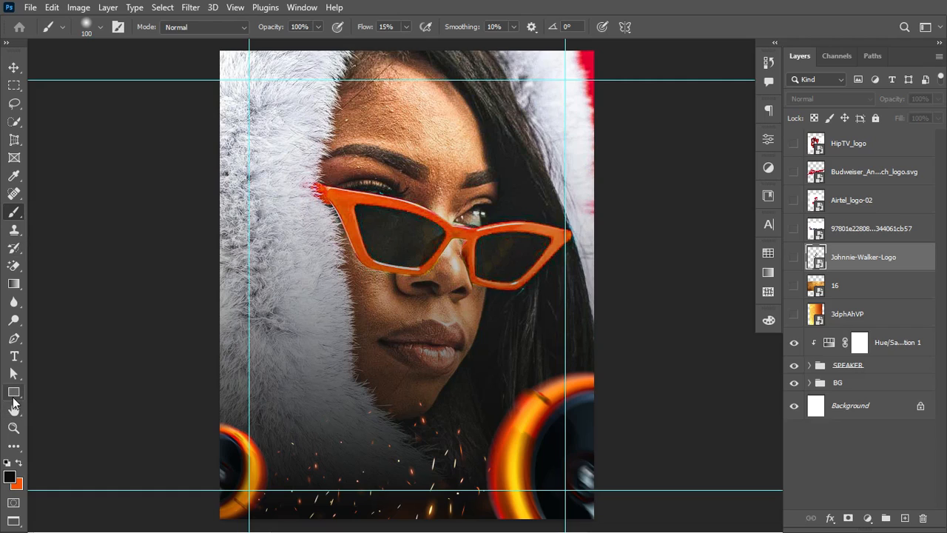
Step: Draw a white 187×296 px rectangle on the fur left of the face
click(11, 397)
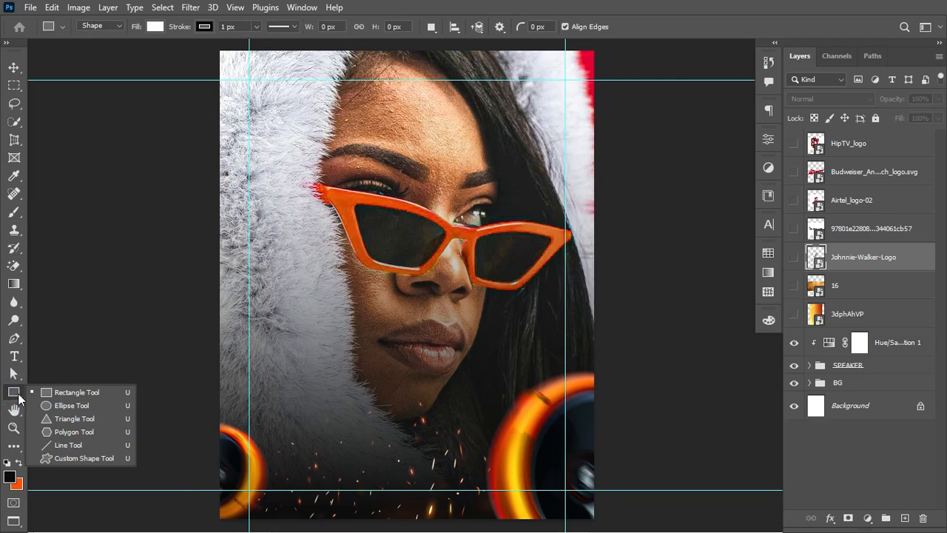
click(56, 394)
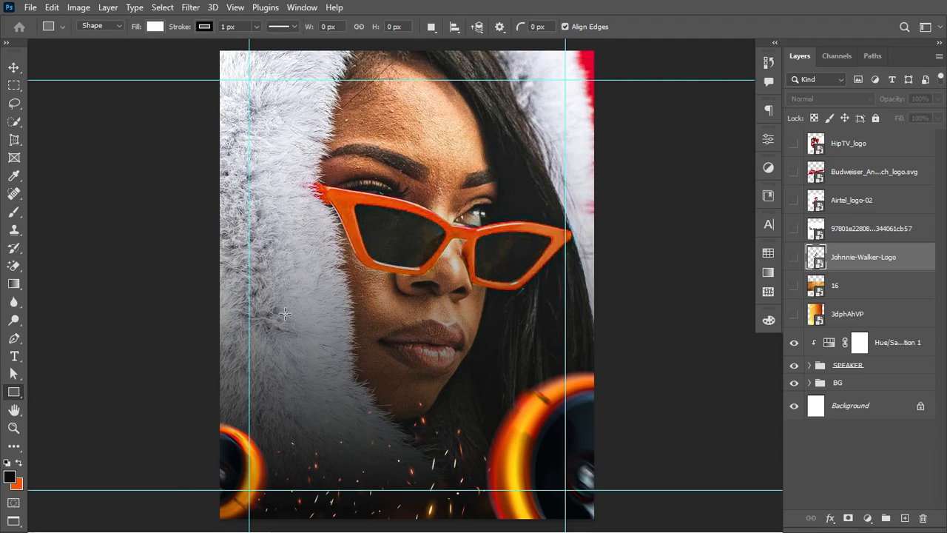
drag(269, 219, 334, 321)
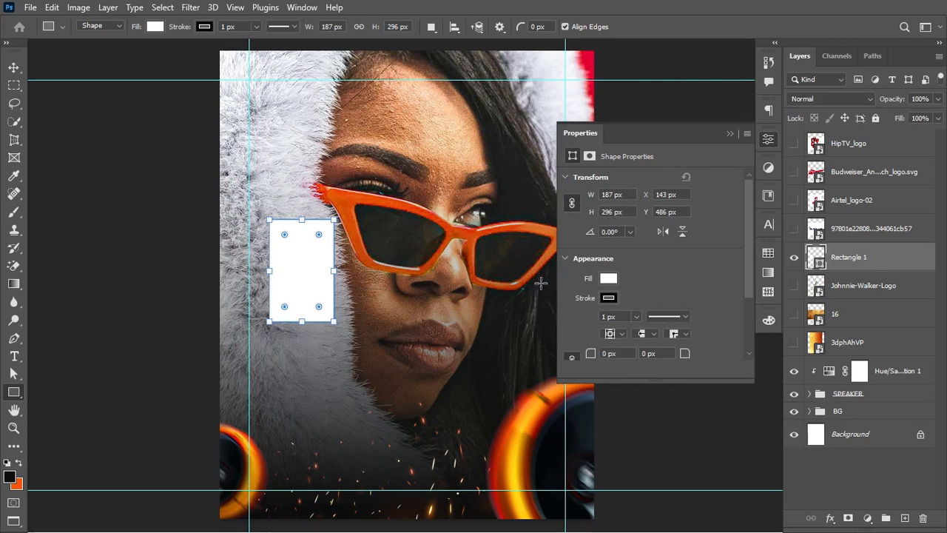
drag(751, 250, 750, 310)
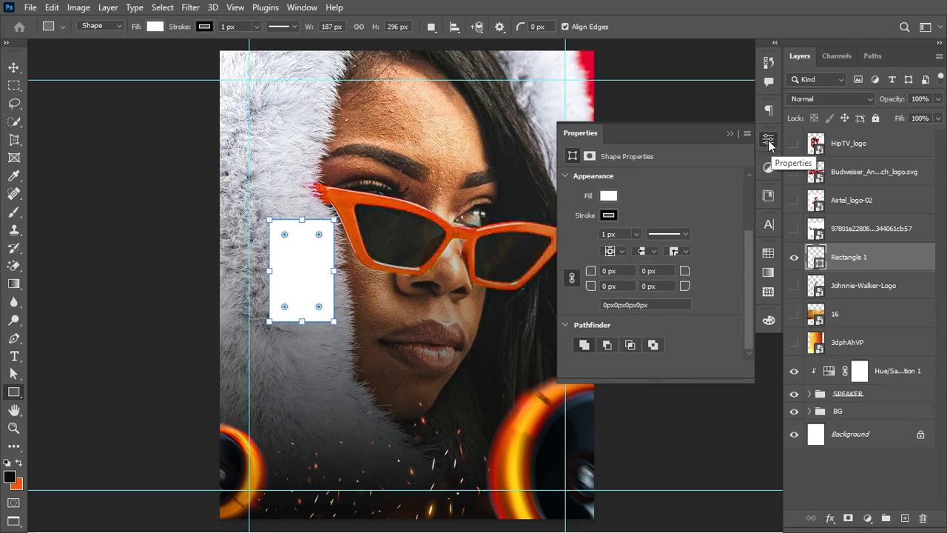
Step: Unlink the corner radii and round the top-left and bottom-right corners to 44 px
click(302, 7)
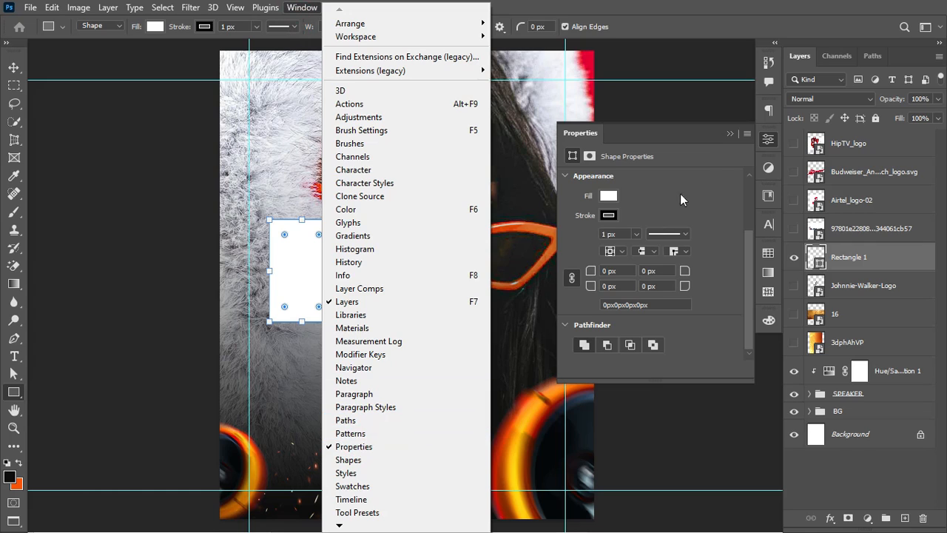
click(713, 140)
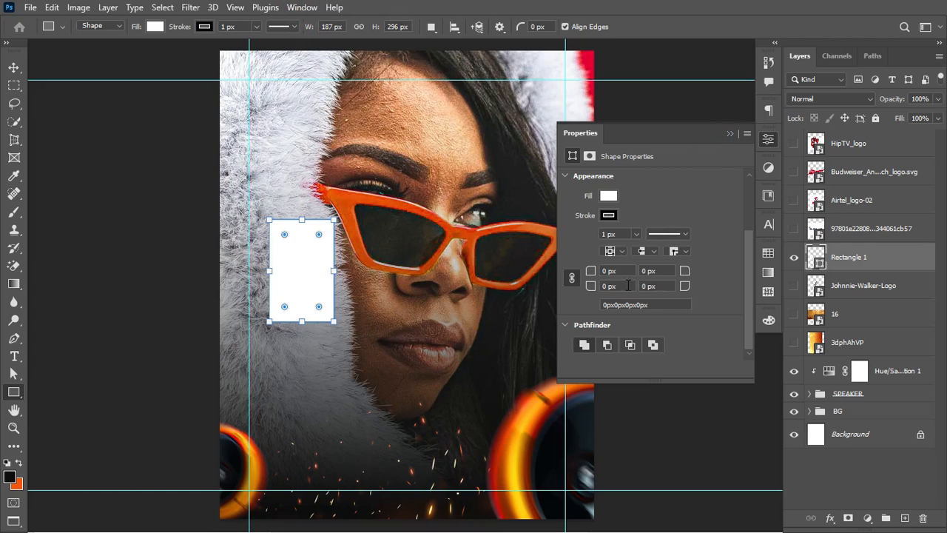
click(572, 277)
drag(688, 287, 714, 289)
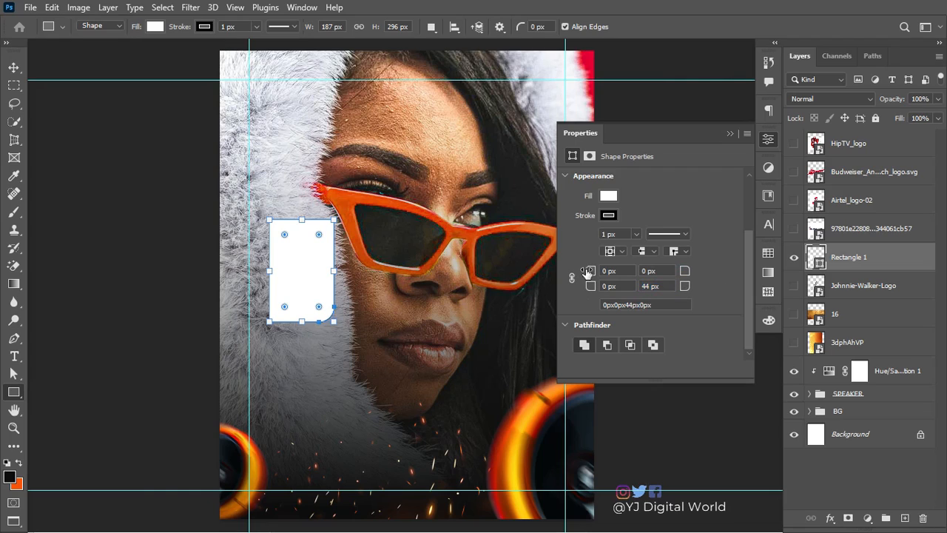
drag(582, 273, 617, 280)
click(730, 135)
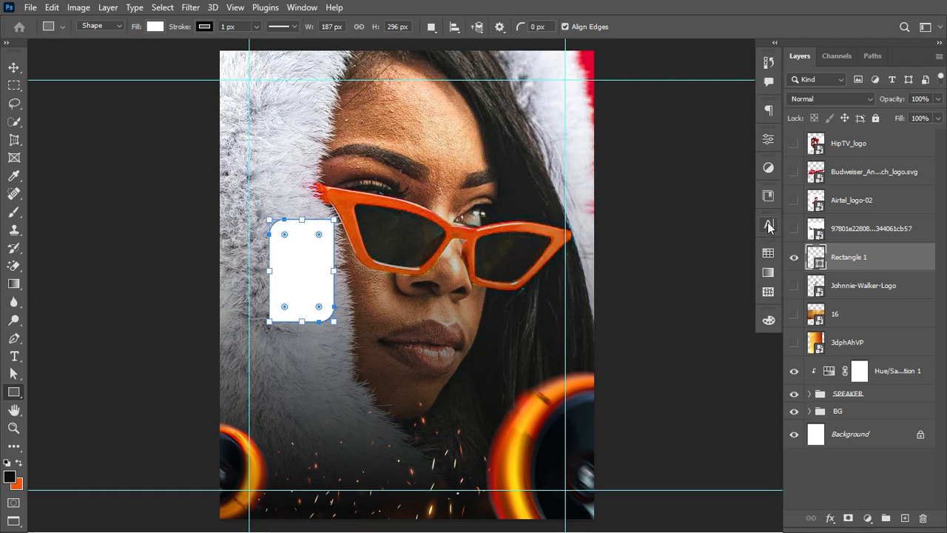
Step: Fill Rectangle 1 with red ff1640 and move it below 3dphAhVP in the stack
click(769, 253)
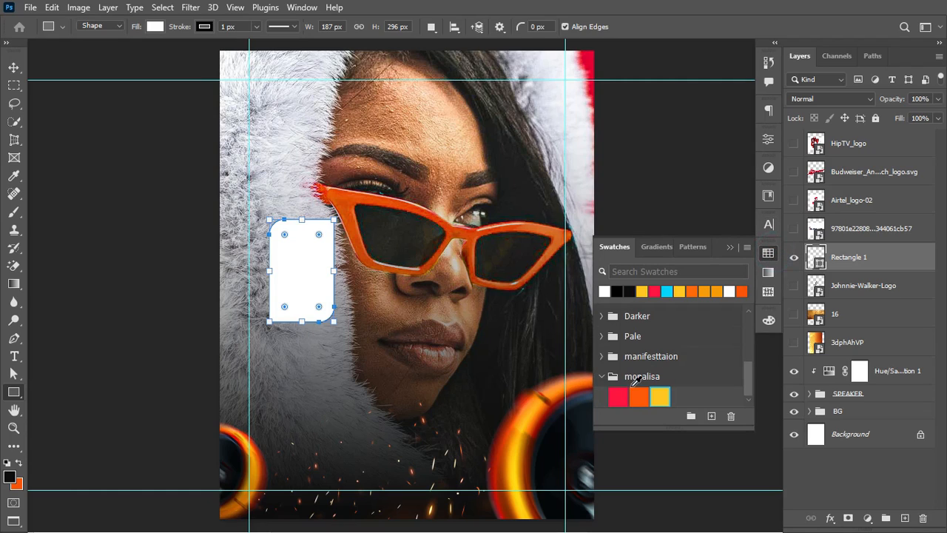
click(623, 392)
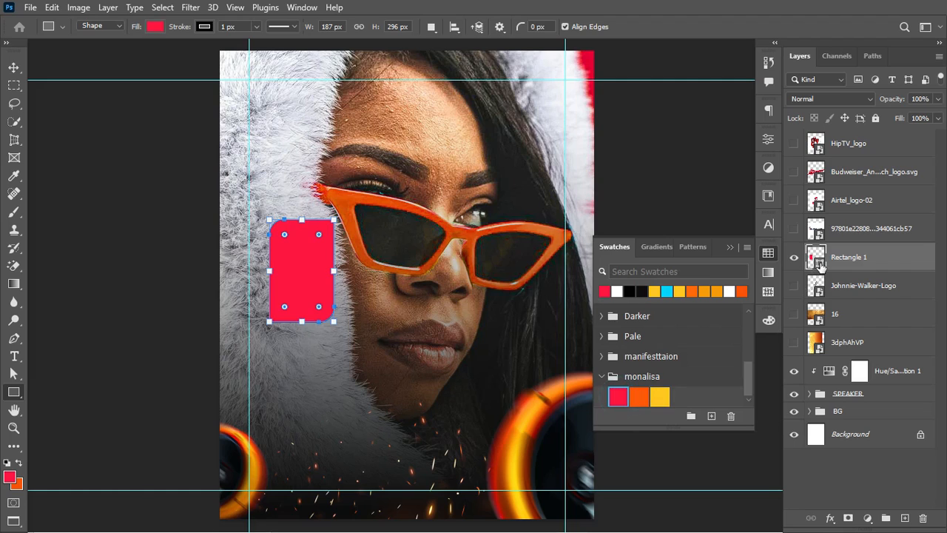
double_click(817, 259)
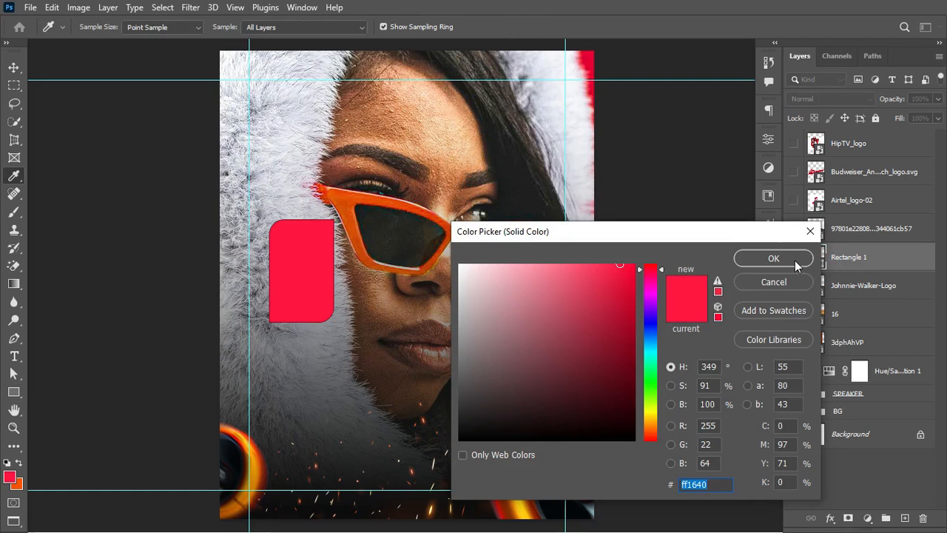
click(714, 484)
click(788, 261)
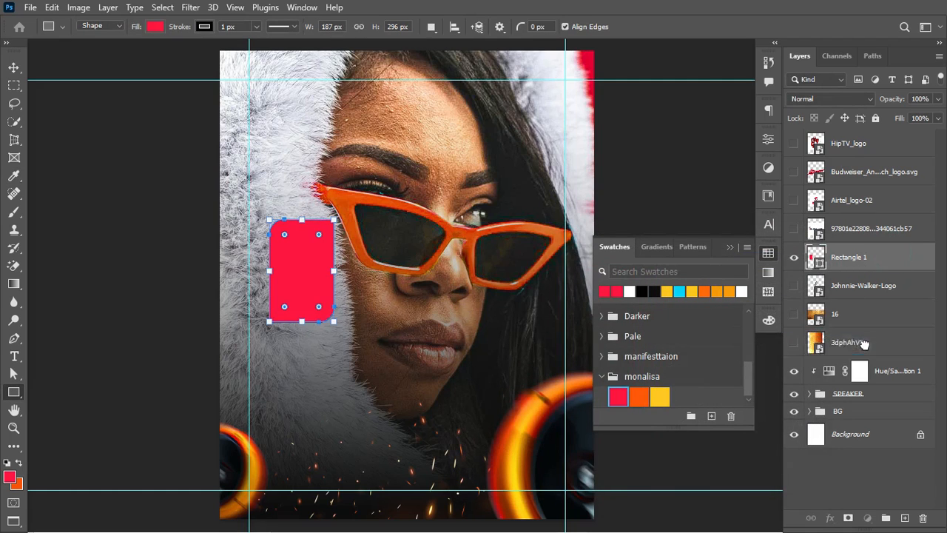
drag(849, 257, 864, 343)
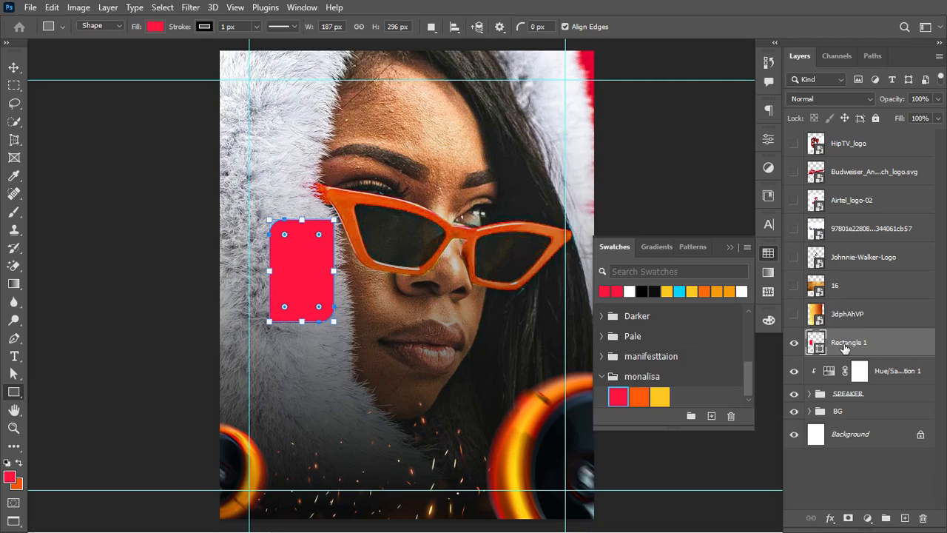
Step: Duplicate the red rectangle, place the copy beneath it, and fill the copy yellow ffc616
key(ctrl+j)
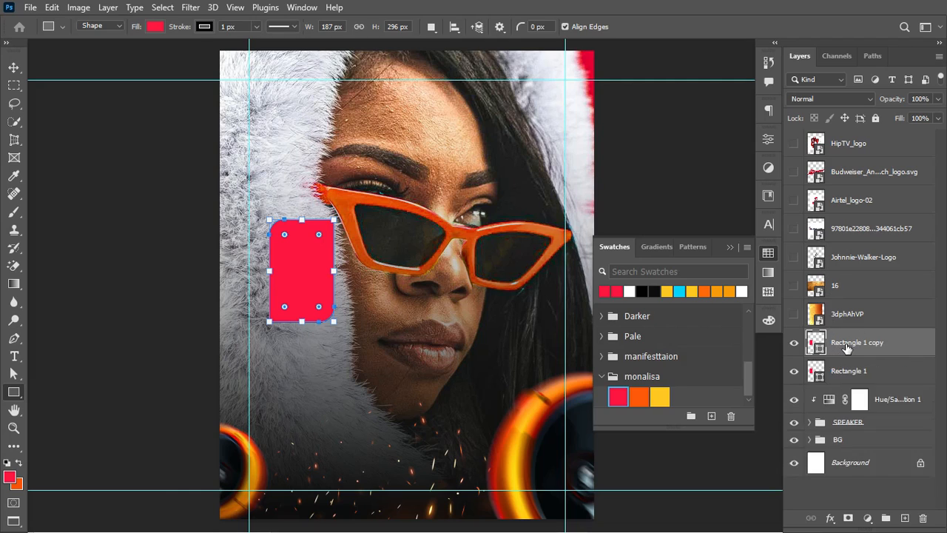
drag(849, 346, 853, 383)
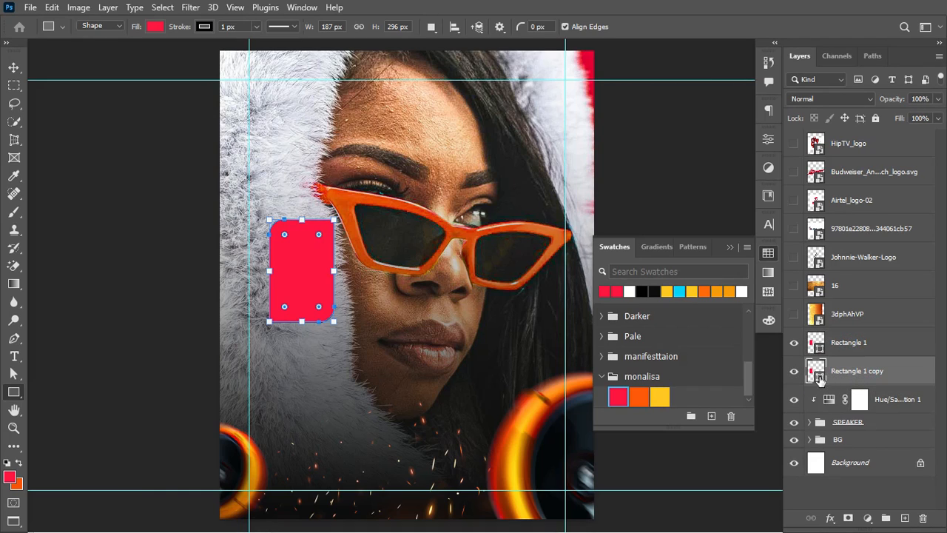
click(660, 394)
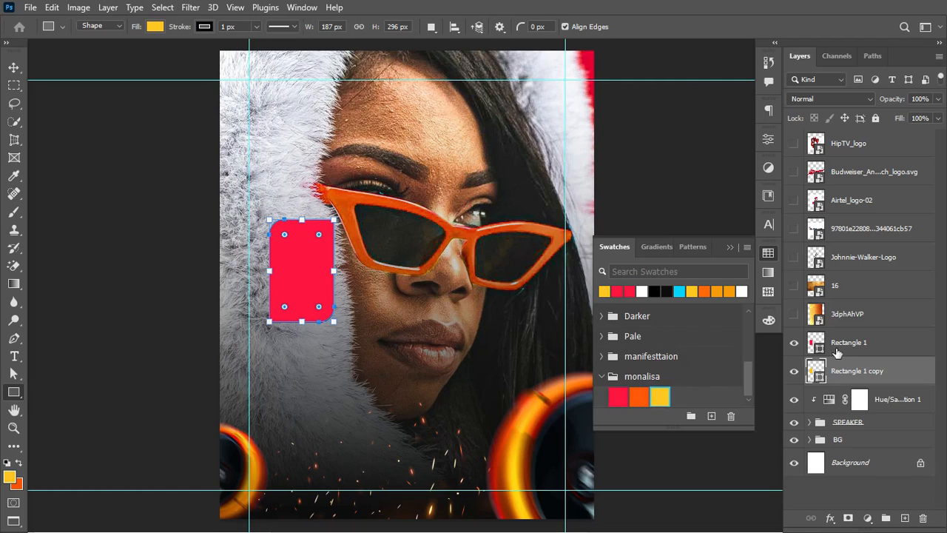
double_click(817, 377)
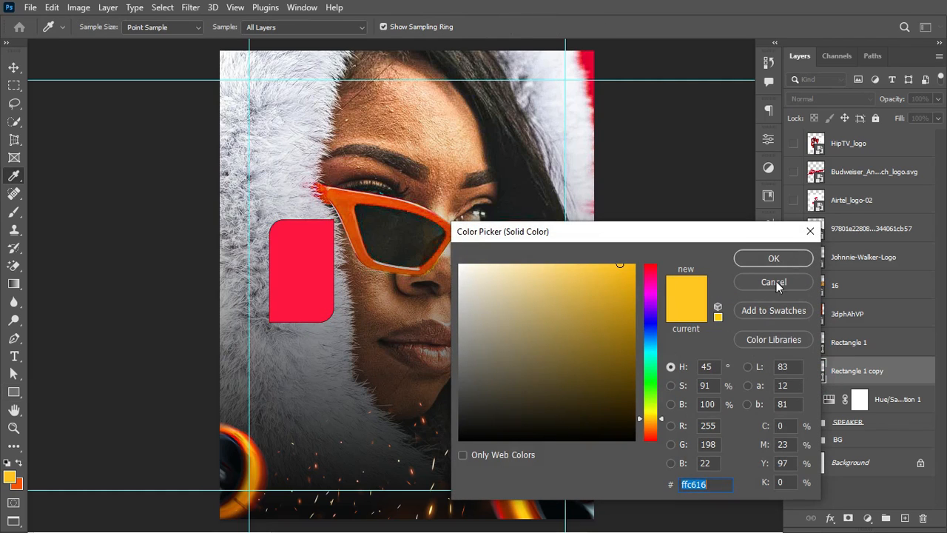
click(774, 257)
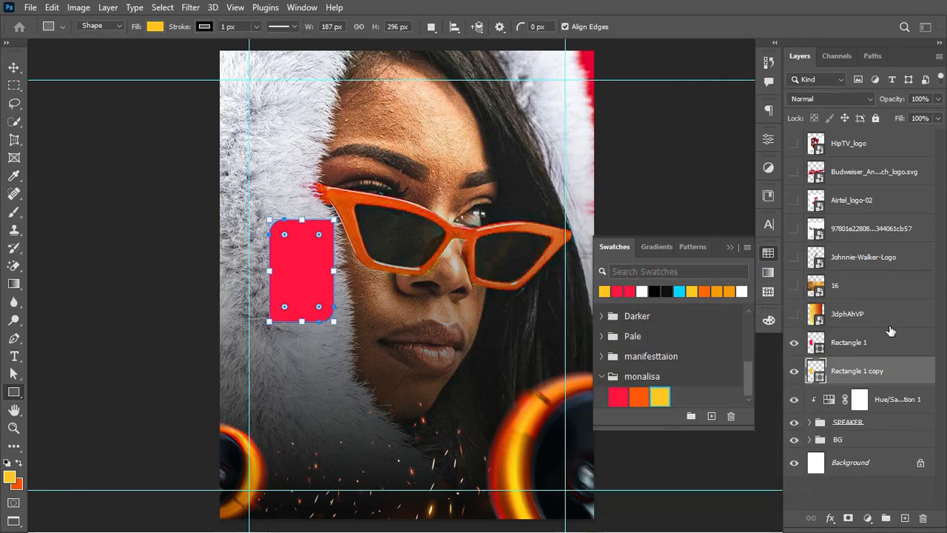
click(851, 342)
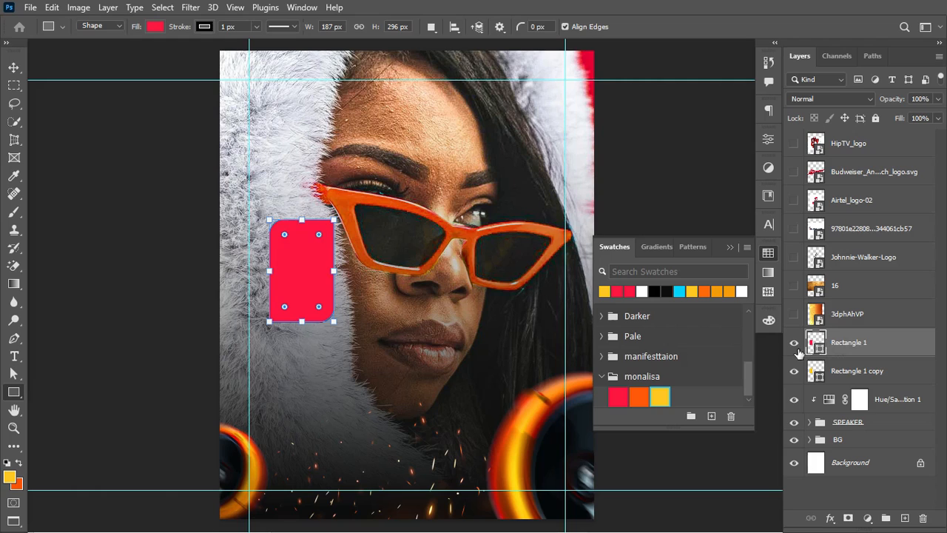
Step: Set Rectangle 1 copy to Divide and Rectangle 1 to Soft Light blending
click(848, 96)
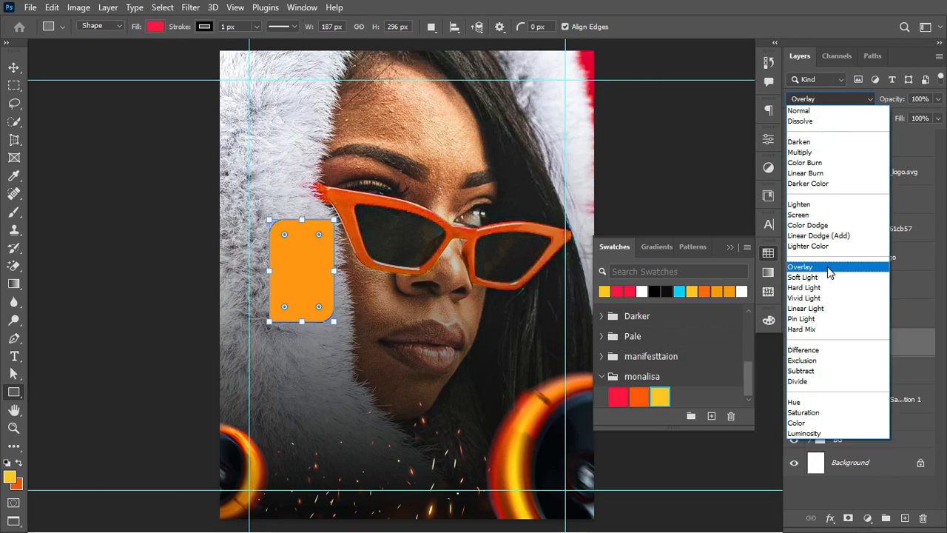
click(827, 268)
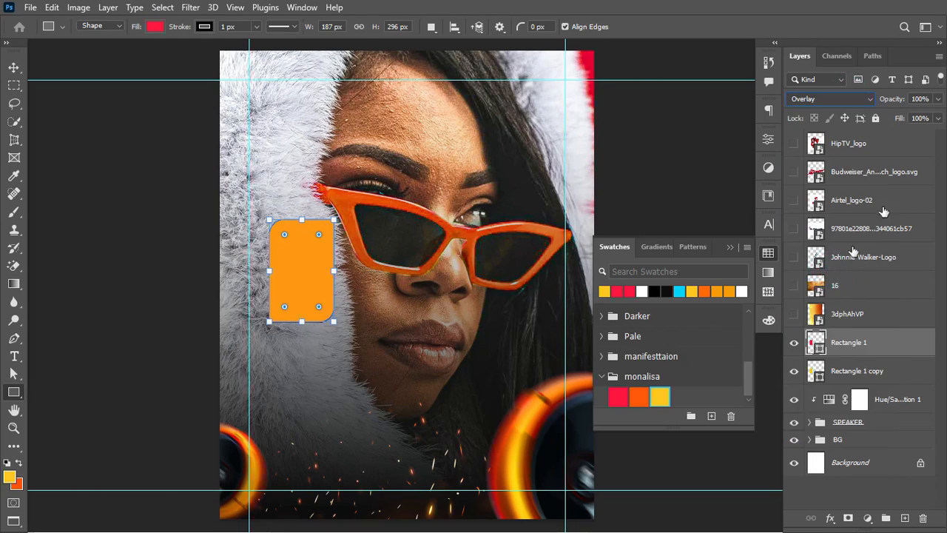
click(861, 370)
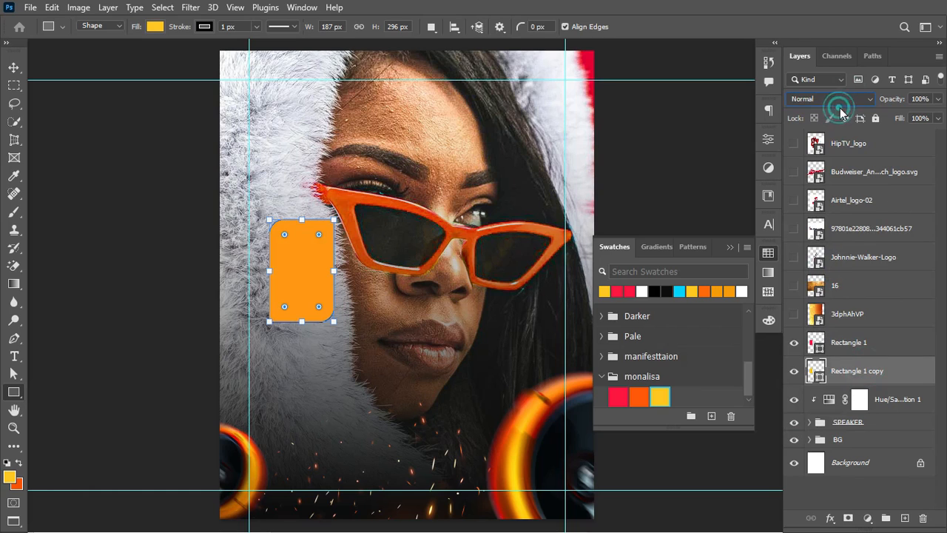
click(840, 107)
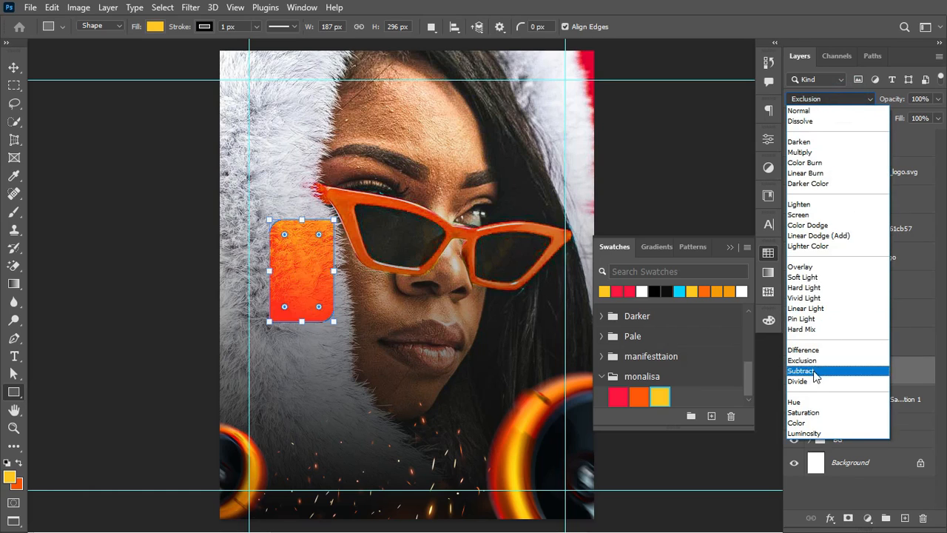
click(810, 381)
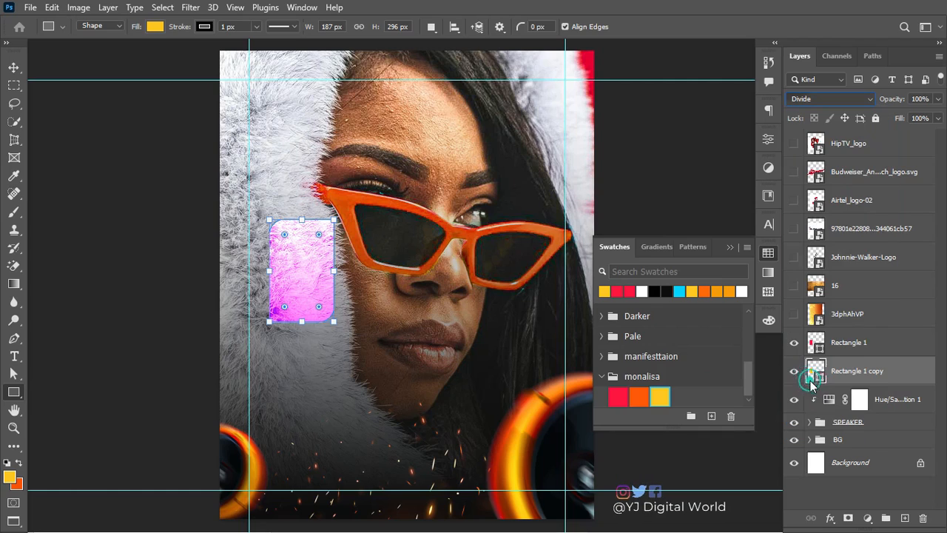
click(843, 340)
click(863, 96)
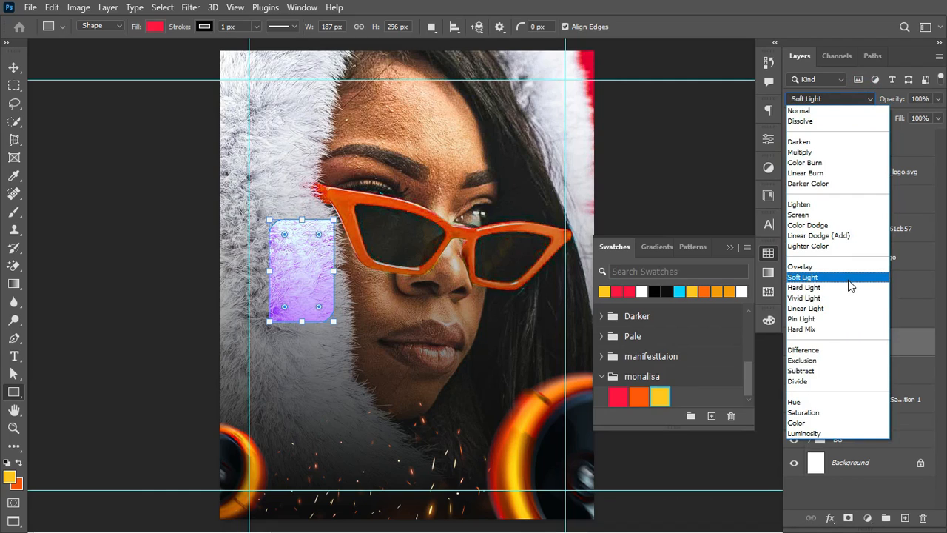
click(848, 278)
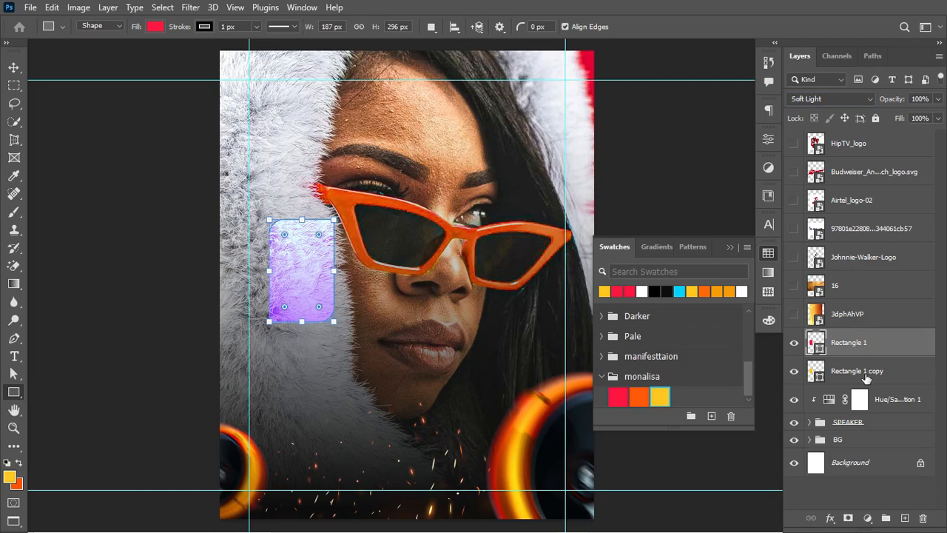
Step: Set both rectangles' stroke to 0 px and duplicate the pair
click(730, 248)
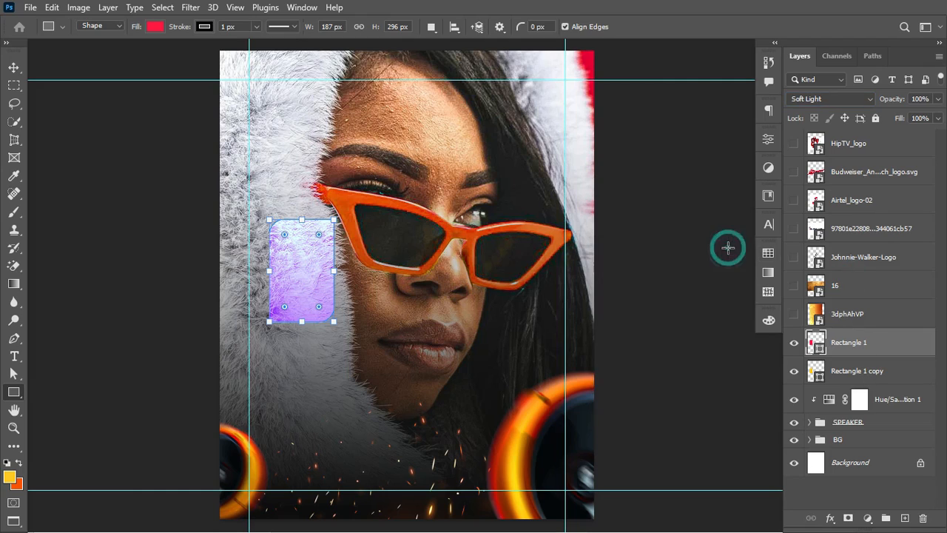
click(13, 69)
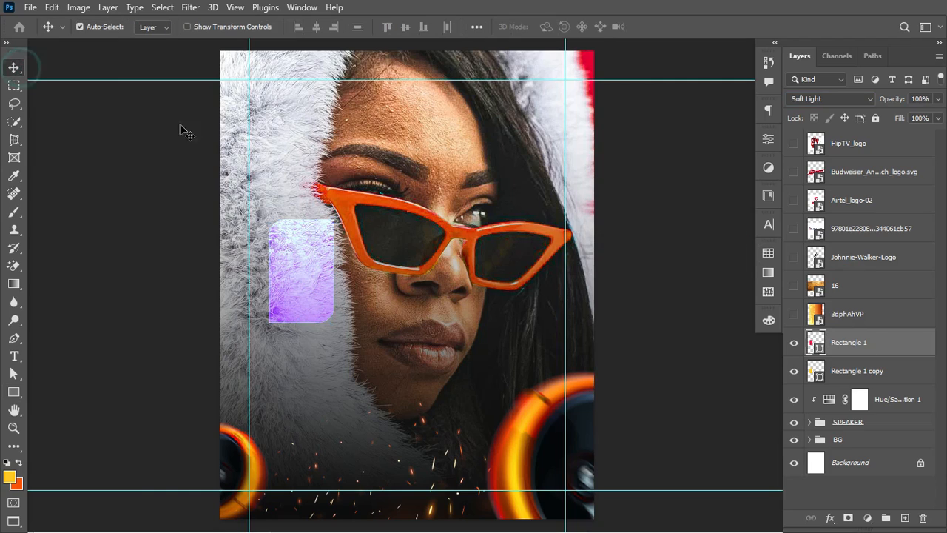
shift+click(855, 371)
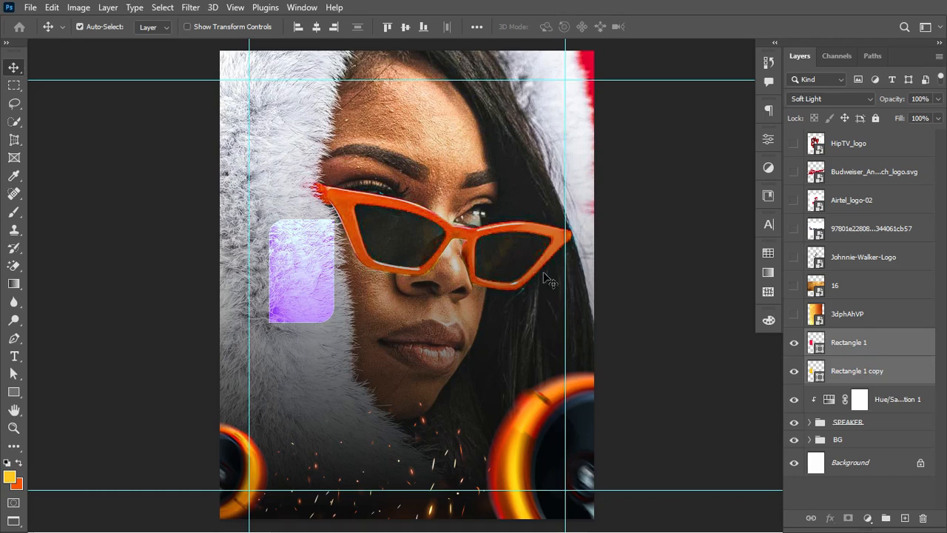
click(14, 392)
drag(181, 29, 148, 34)
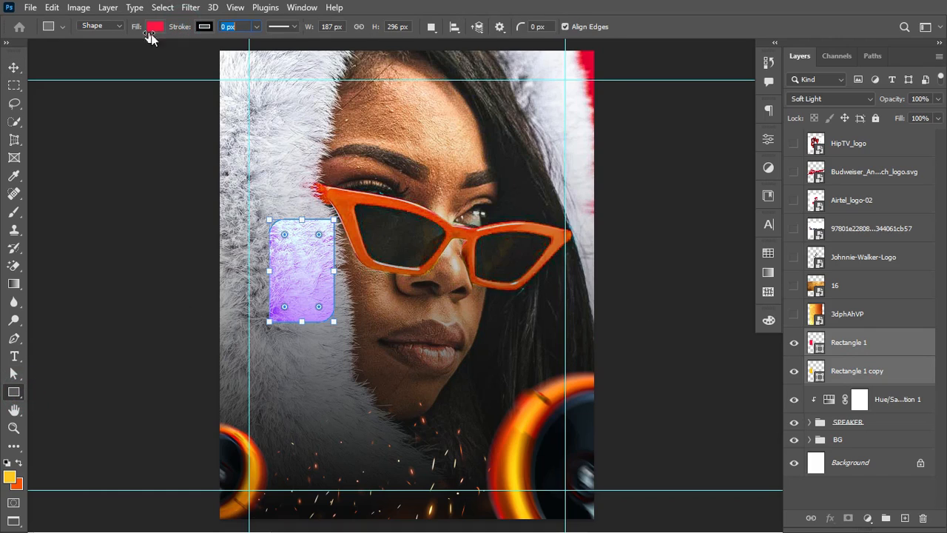
click(13, 68)
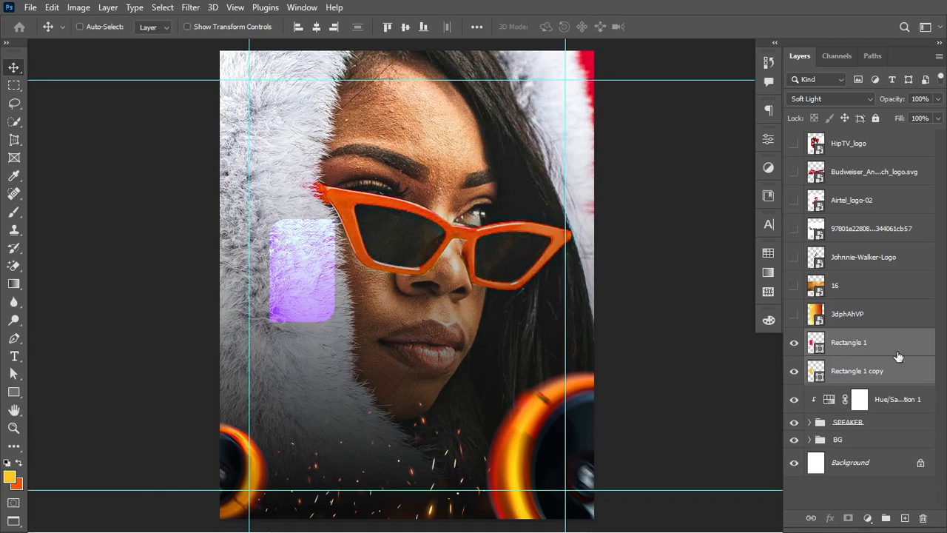
key(ctrl+j)
Step: Move the duplicated pair to the upper right and scale it to about 85%
key(ctrl+t)
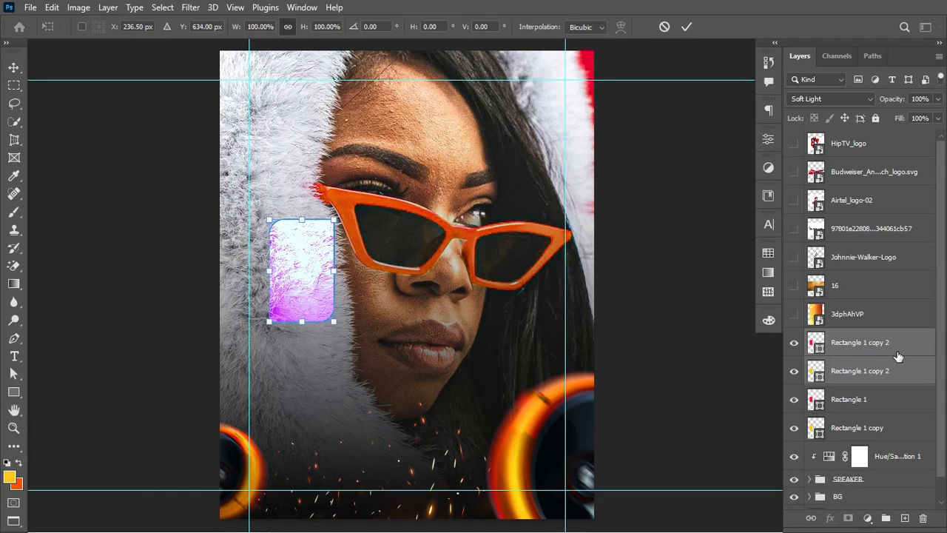
drag(308, 263, 523, 151)
drag(485, 197, 498, 184)
key(Return)
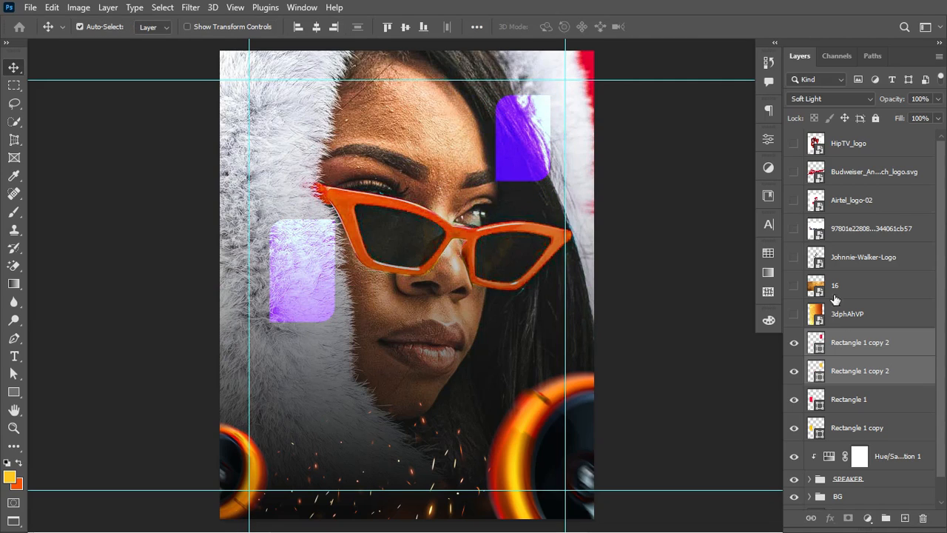
Step: Blend the upper copy as Overlay and the lower as Hard Light, then group them as Group 1
click(849, 340)
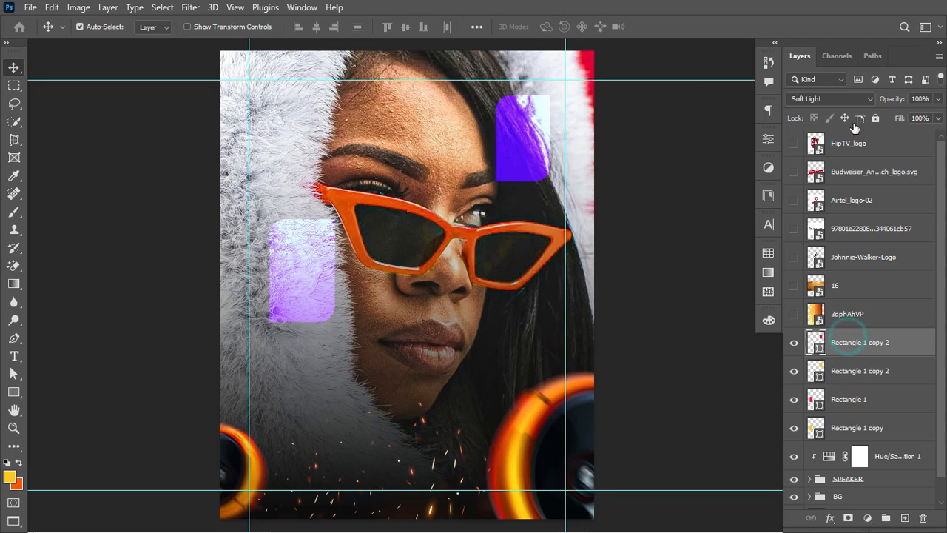
click(858, 98)
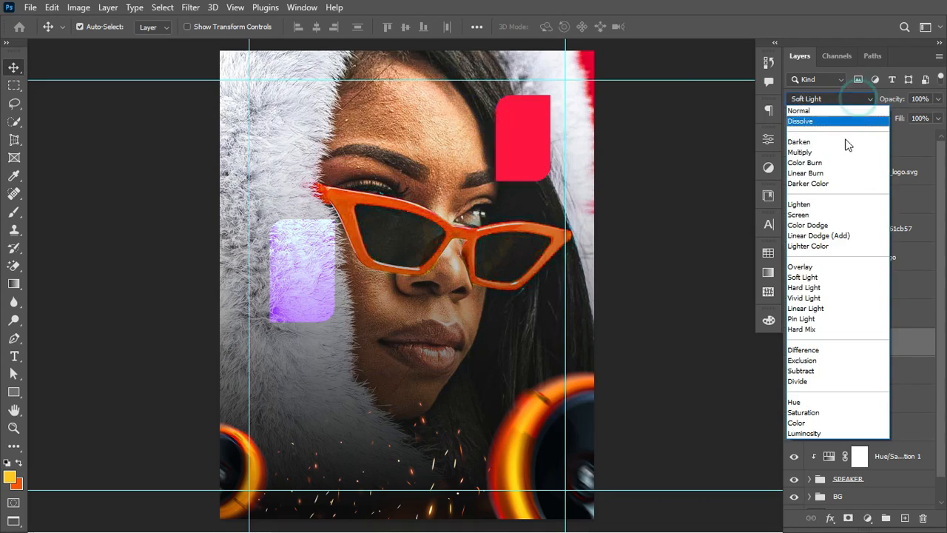
click(823, 270)
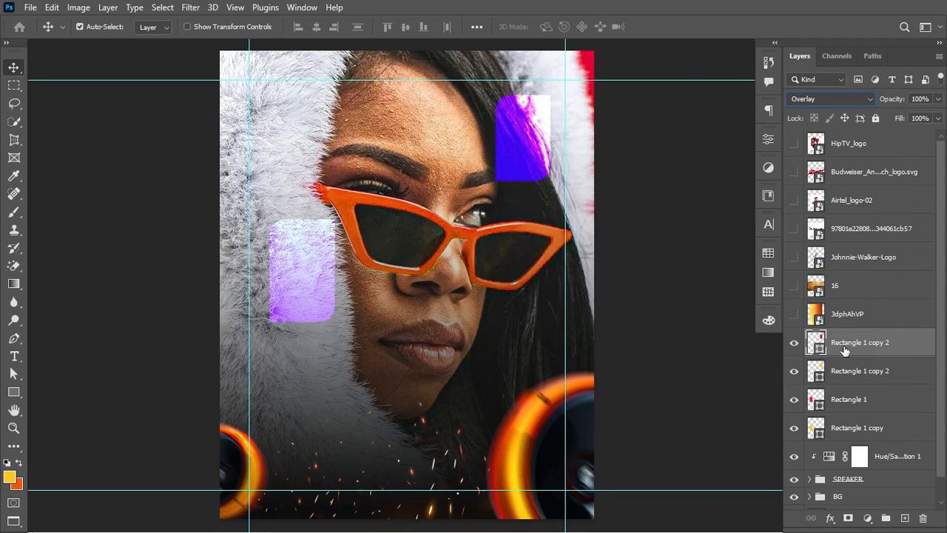
click(872, 371)
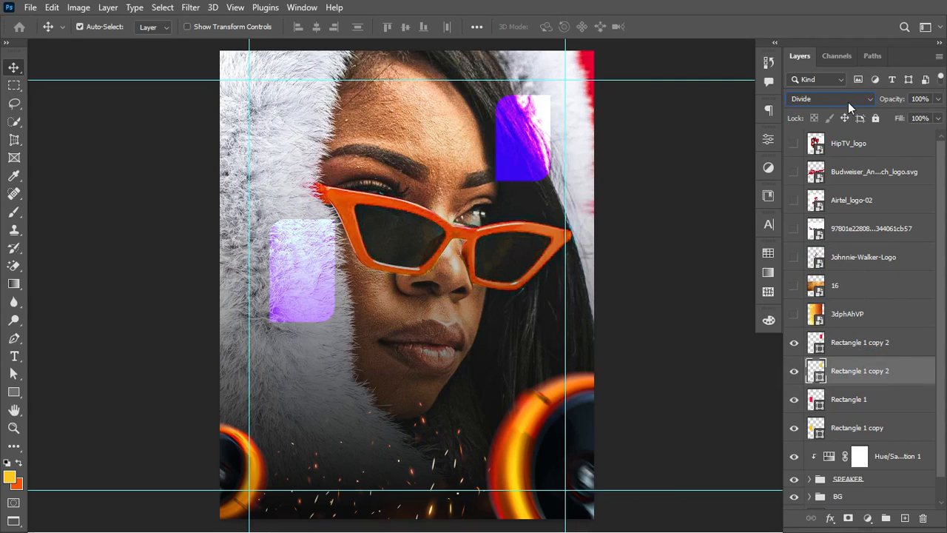
click(848, 102)
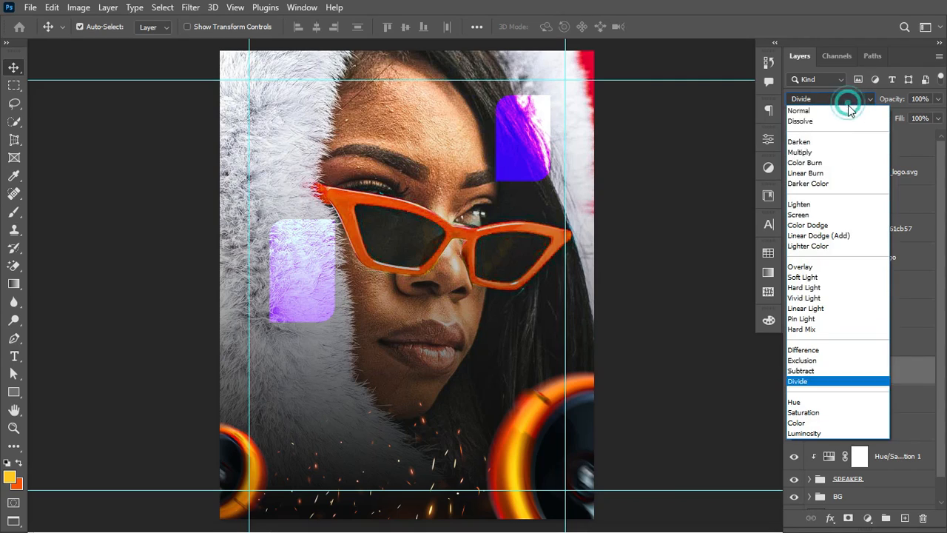
click(821, 288)
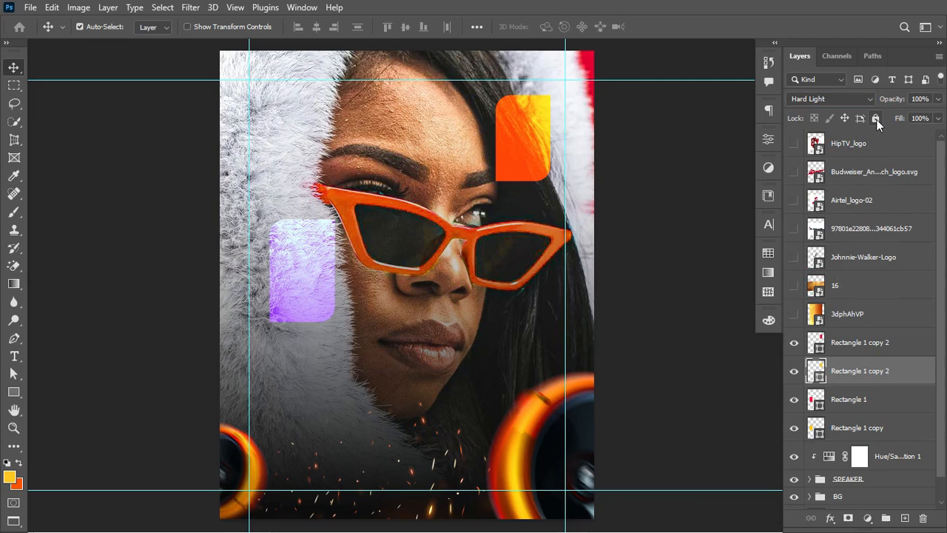
shift+click(870, 343)
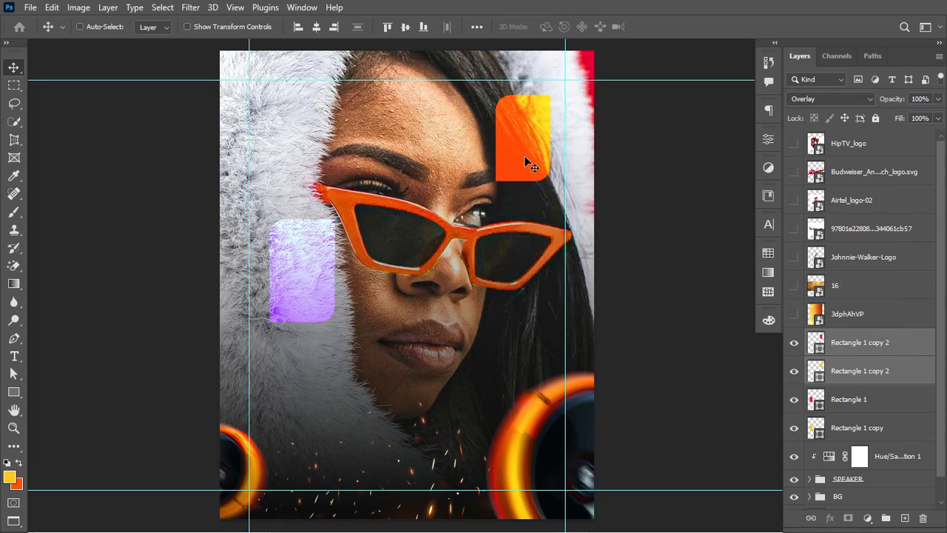
key(ctrl+g)
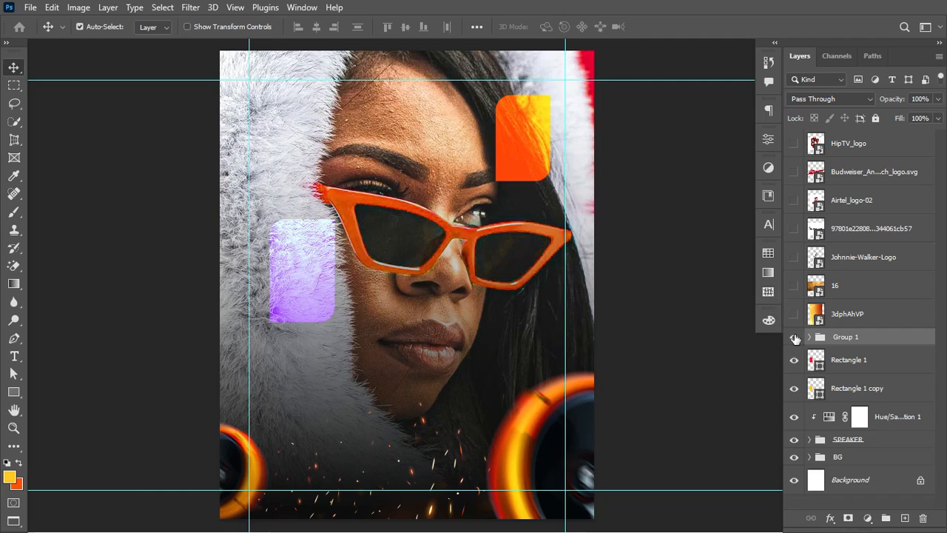
Step: Group the original Rectangle 1 pair and name the group POLICY
click(795, 338)
click(794, 338)
click(893, 359)
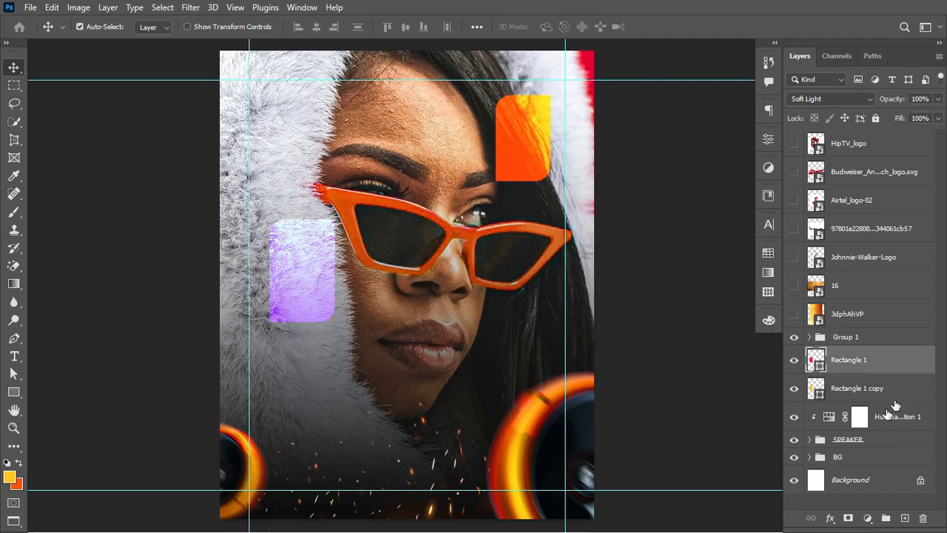
shift+click(902, 391)
key(ctrl+g)
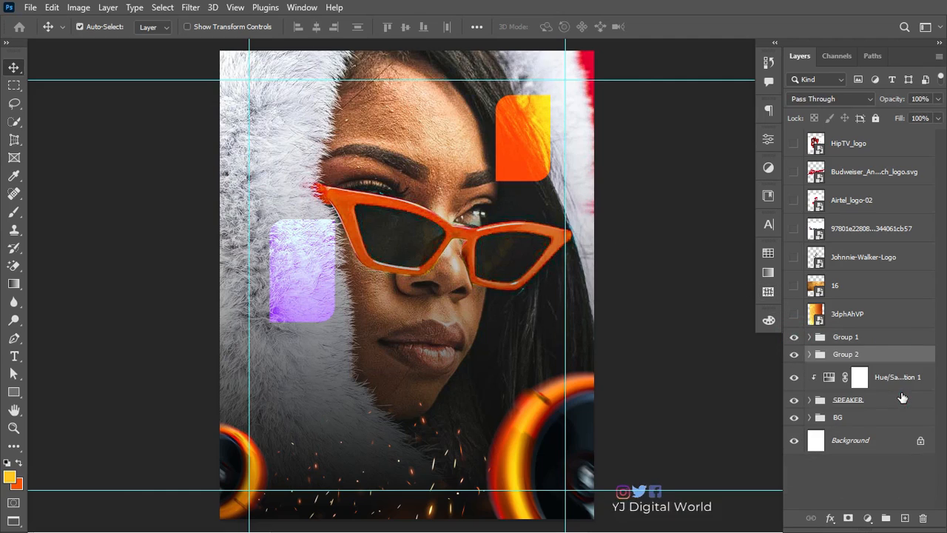
double_click(848, 355)
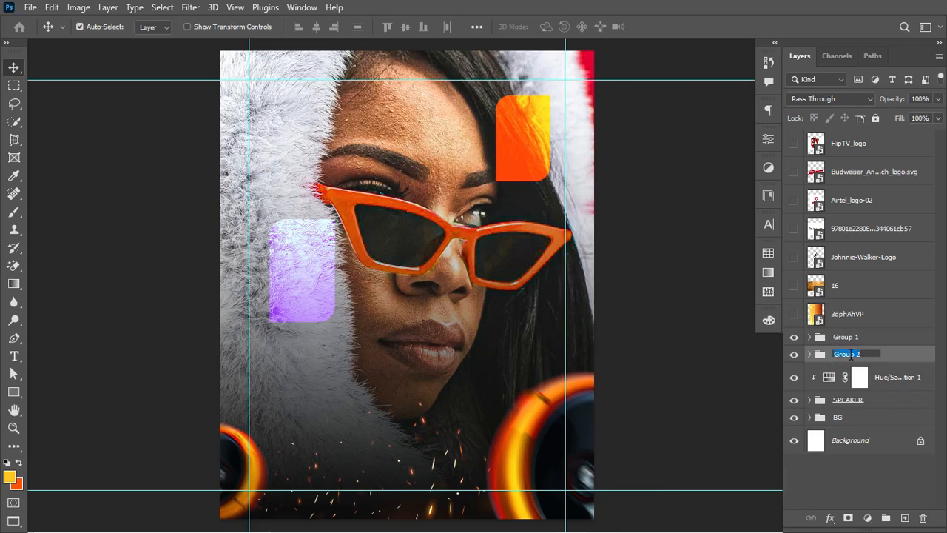
text(D)
key(Return)
Step: Rename Group 1 to DATE
click(792, 339)
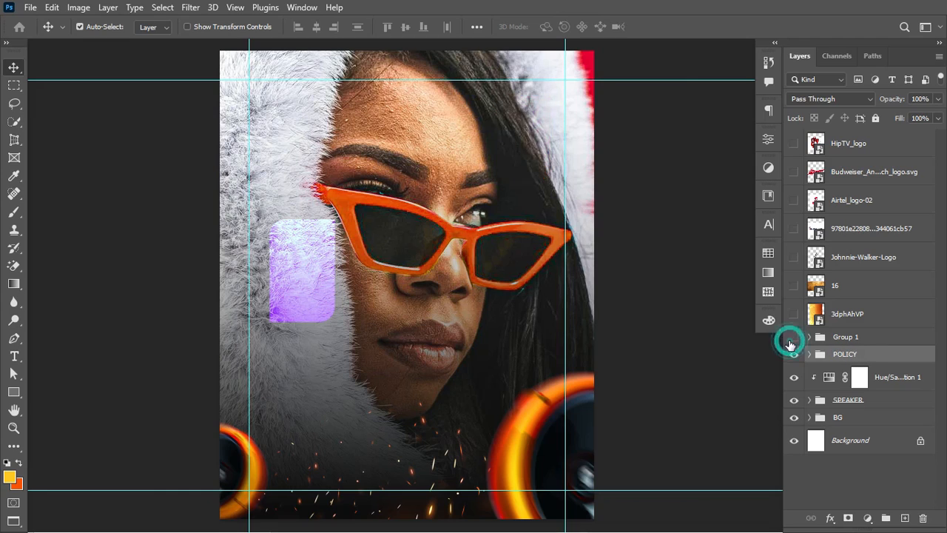
click(792, 339)
double_click(847, 336)
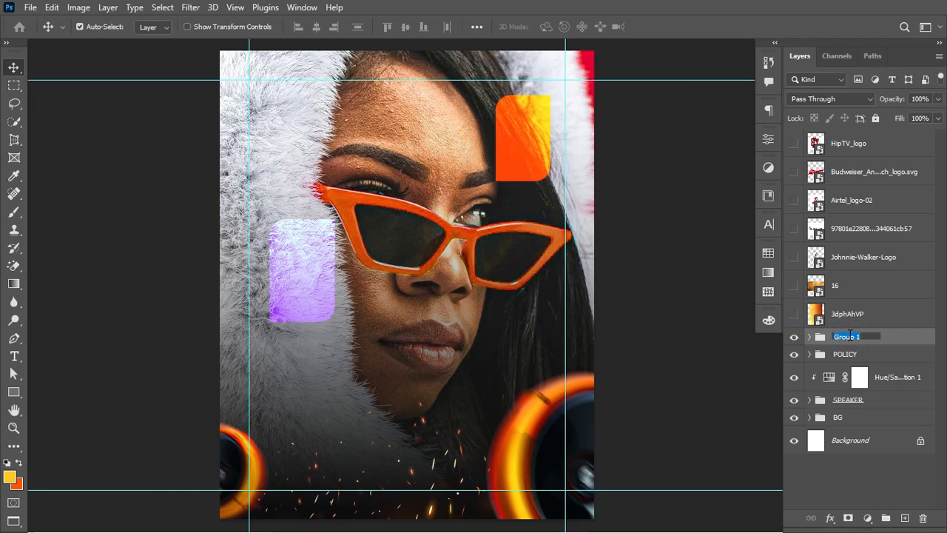
text(DATE)
key(Return)
Step: Delete the 3dphAhVP and 16 layers
click(873, 311)
shift+click(873, 296)
key(Delete)
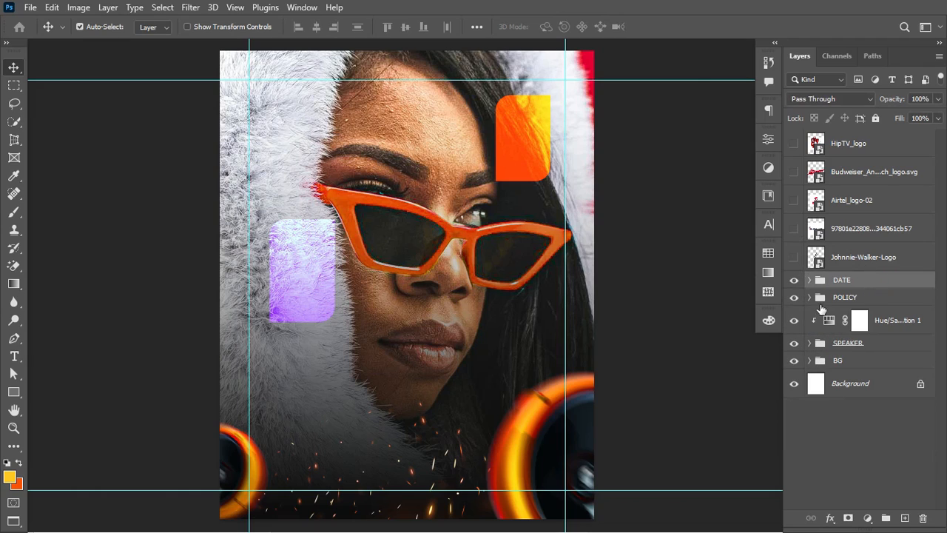
Step: Paste the event details text, then paste FRIDAY 18TH MAY 10PM as a new text layer above the sunglasses
click(14, 356)
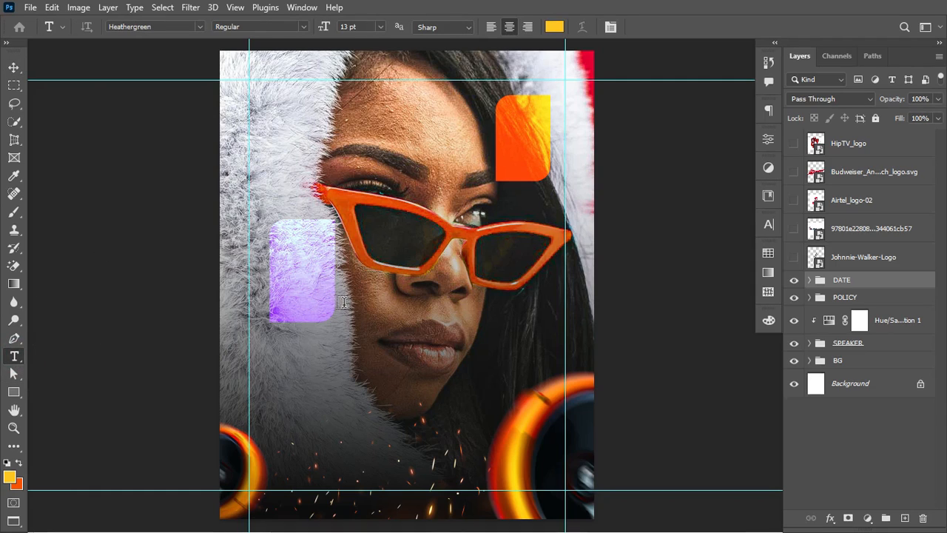
key(ctrl+v)
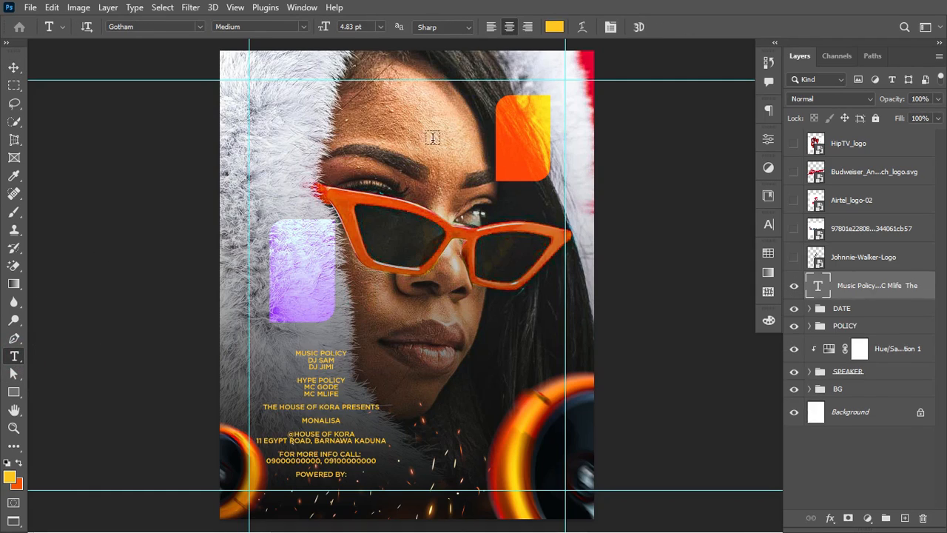
click(413, 133)
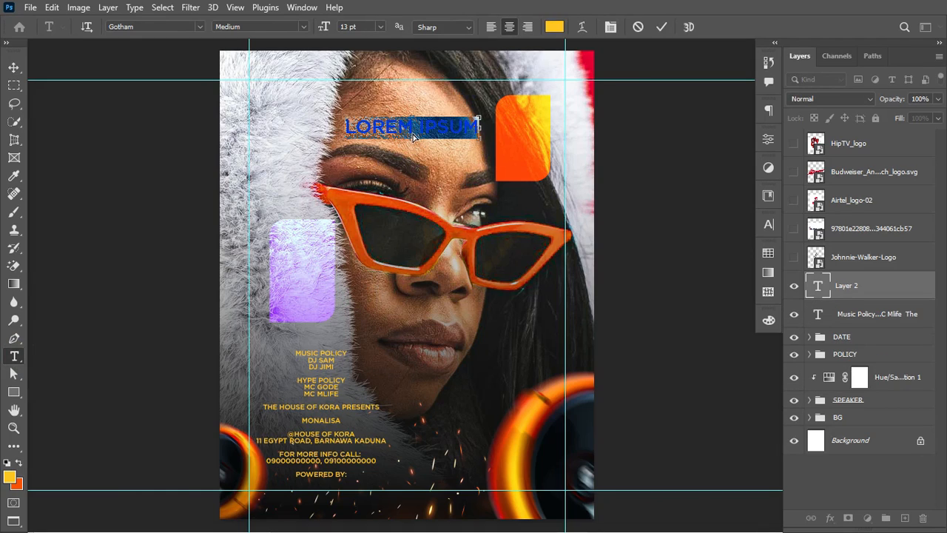
text(FRIDAY 18TH MAY  10PM)
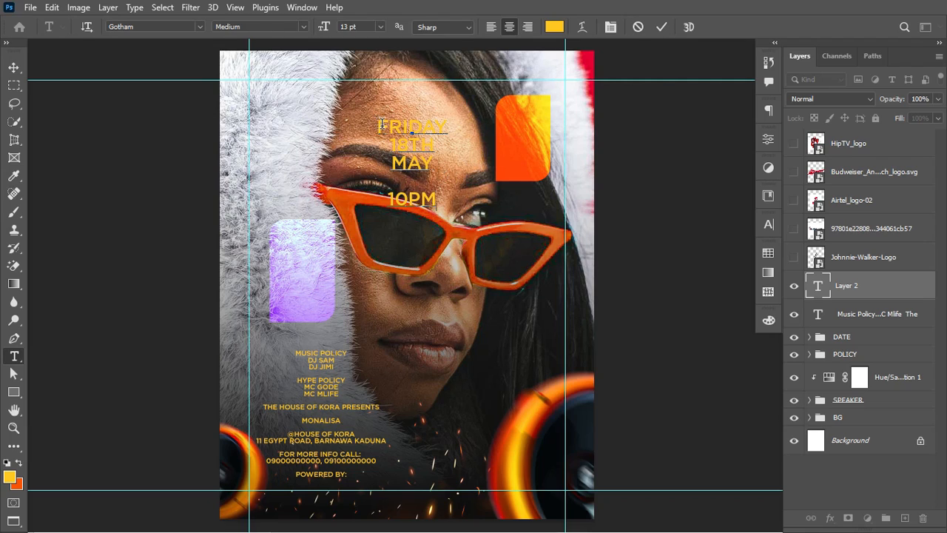
Step: Restyle 18TH from Medium to a heavier weight and enlarge it to 17 pt
drag(379, 126, 440, 207)
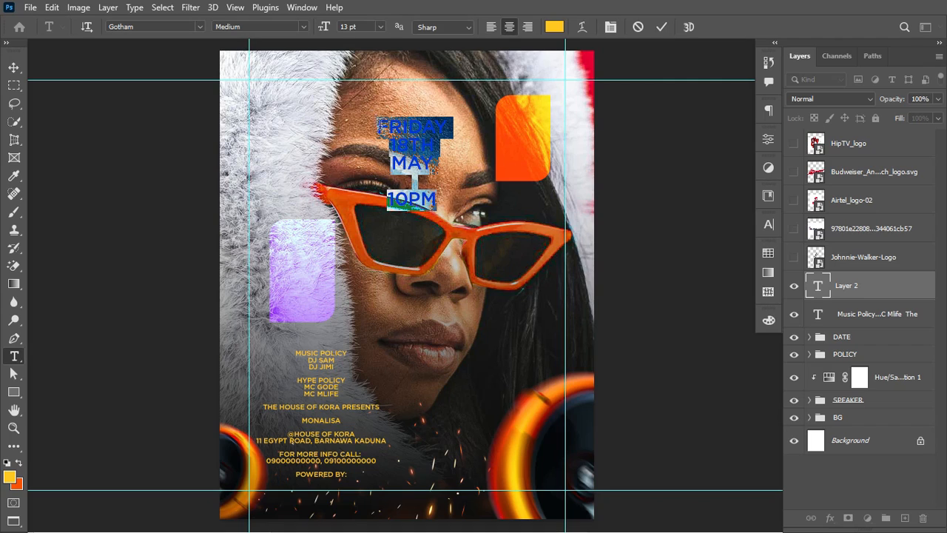
drag(376, 126, 451, 124)
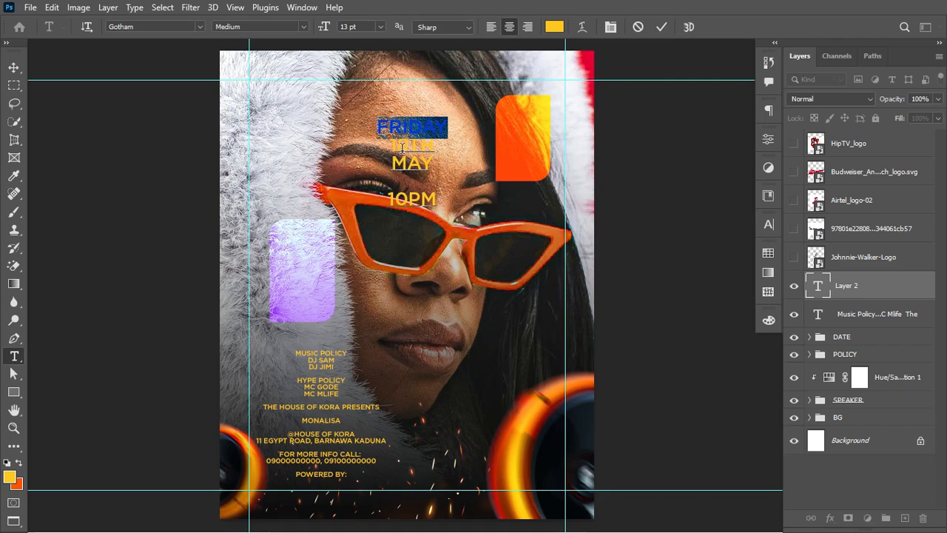
drag(390, 145, 435, 145)
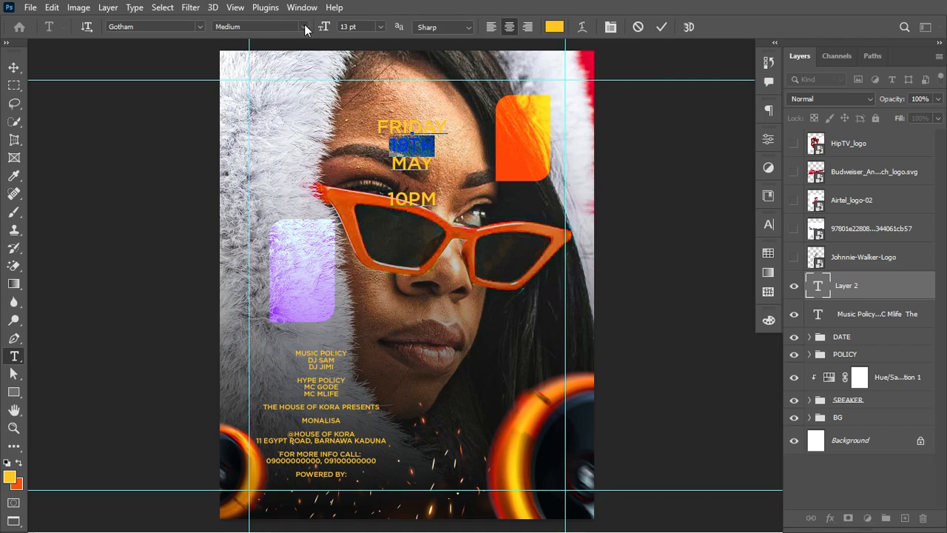
click(264, 26)
double_click(267, 26)
drag(324, 28, 328, 29)
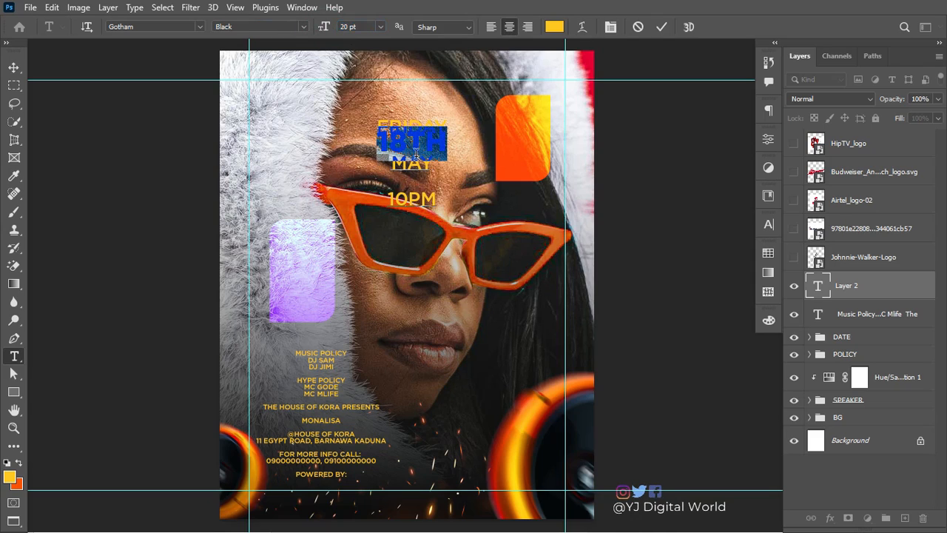
Step: Enlarge MAY to 17 pt and give the 10PM line a heavier font weight
click(396, 169)
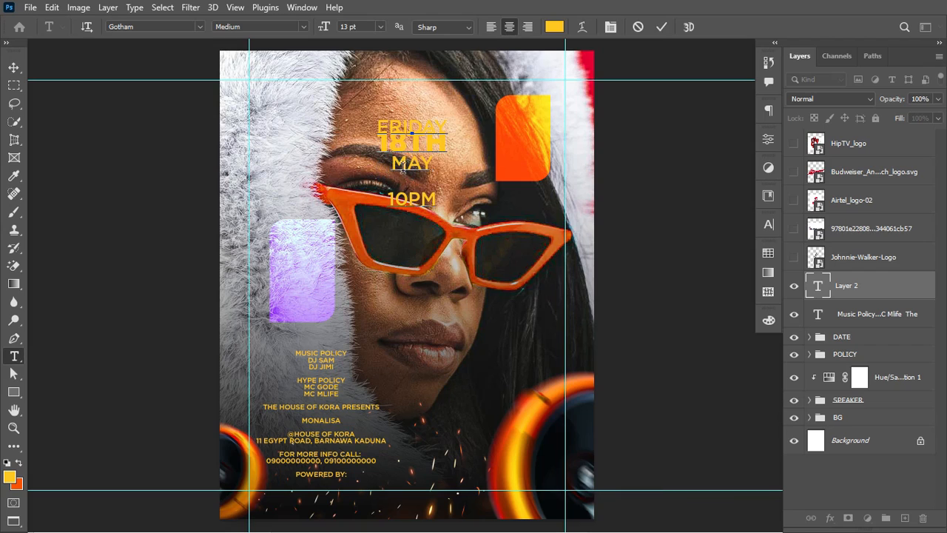
drag(396, 169, 439, 167)
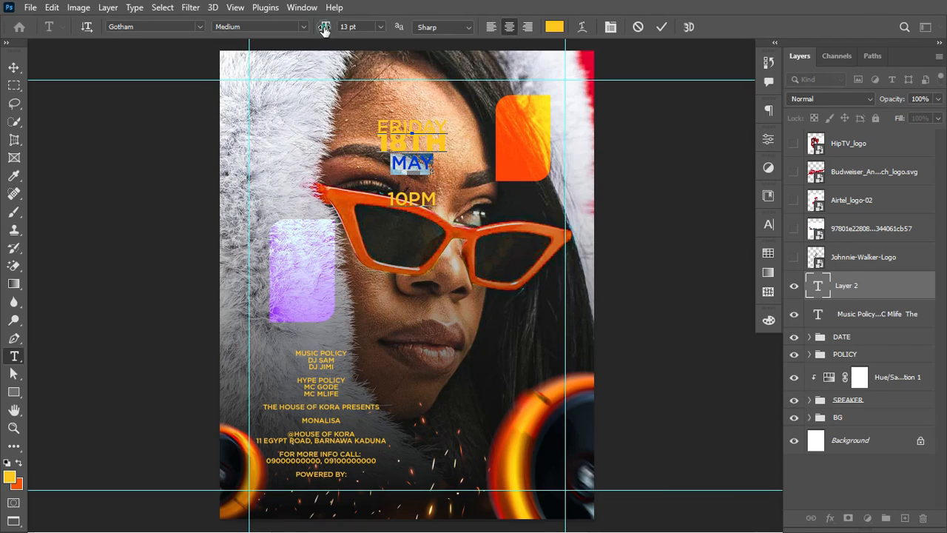
drag(325, 28, 326, 29)
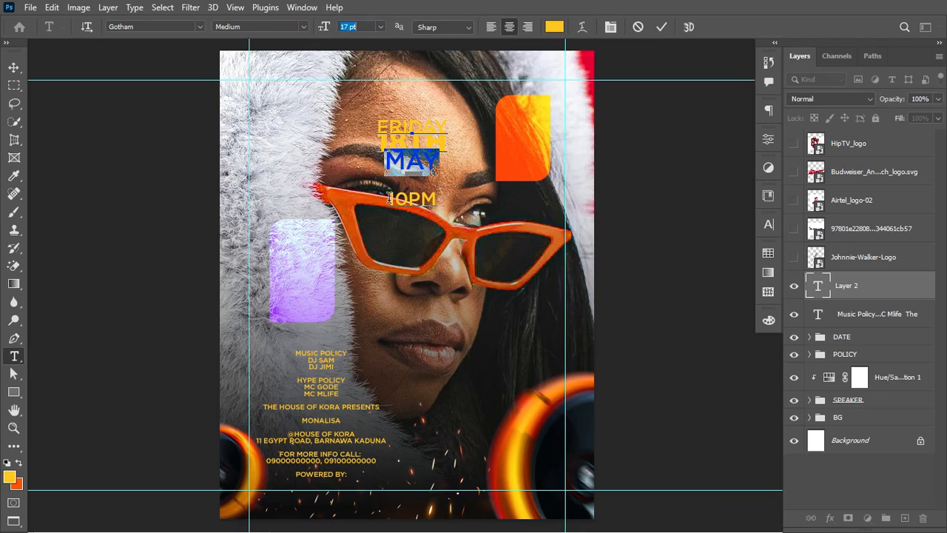
drag(387, 199, 457, 200)
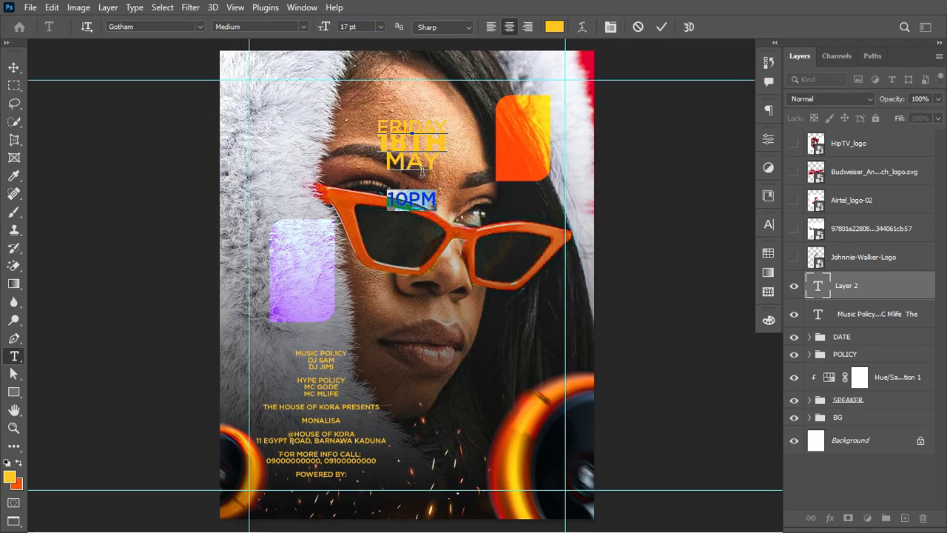
click(282, 26)
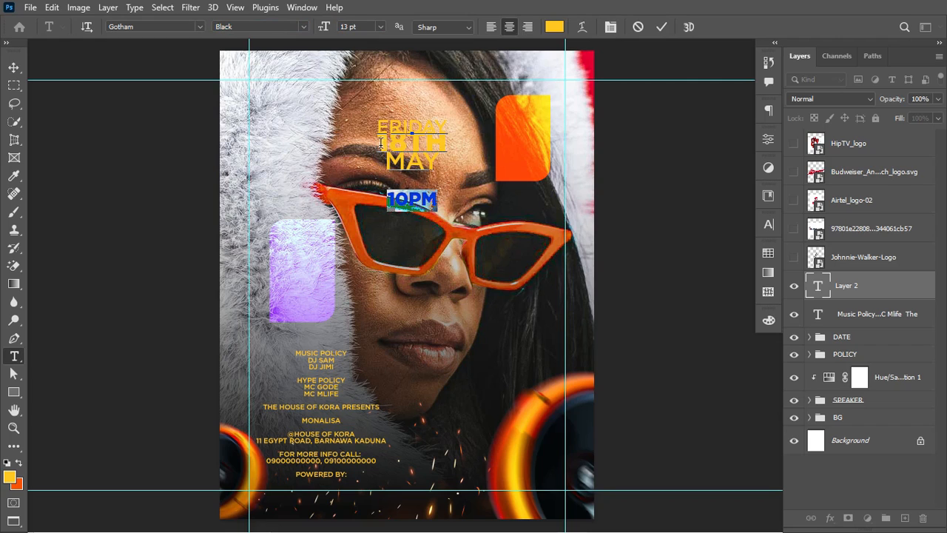
drag(381, 143, 447, 147)
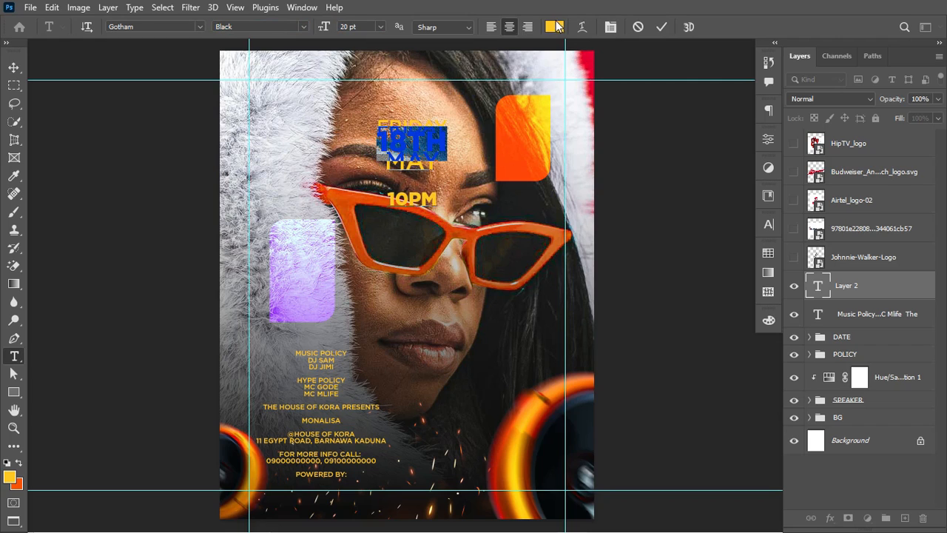
Step: Colour 18TH a deep dark red
click(556, 27)
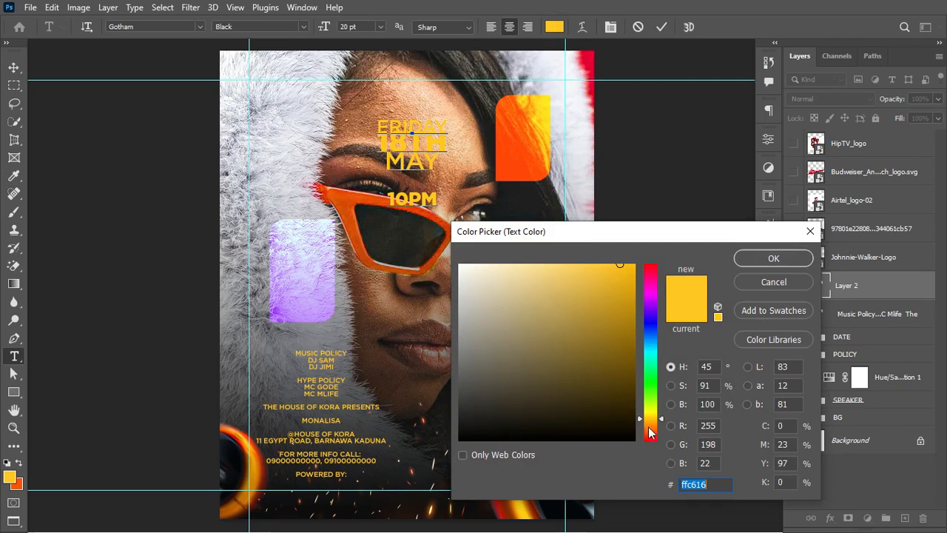
drag(650, 433, 651, 440)
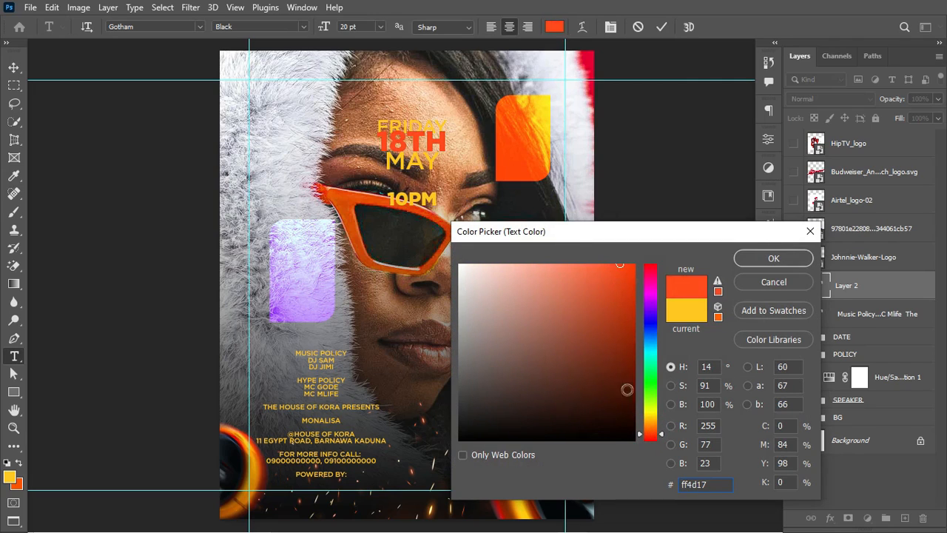
click(622, 362)
click(654, 444)
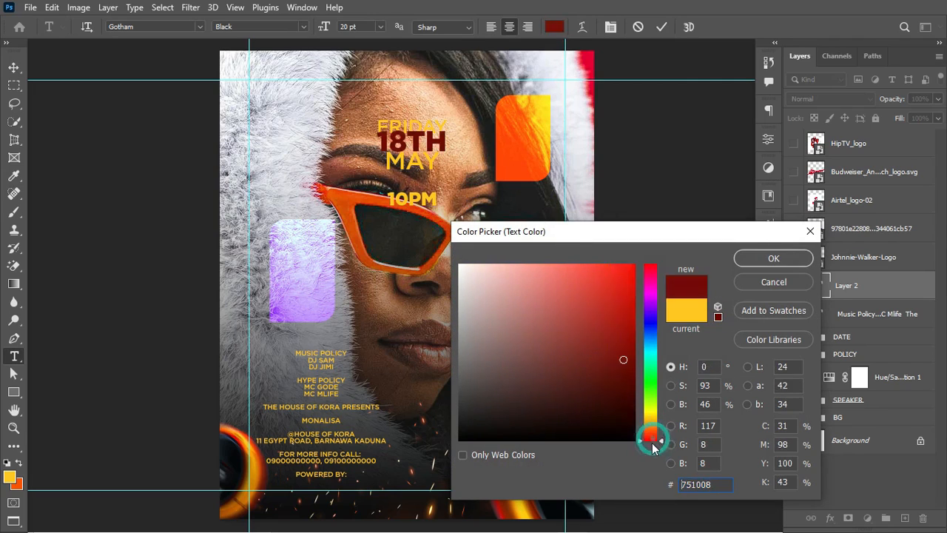
click(622, 351)
mouse_move(622, 351)
mouse_down()
mouse_move(635, 350)
mouse_move(627, 358)
mouse_up()
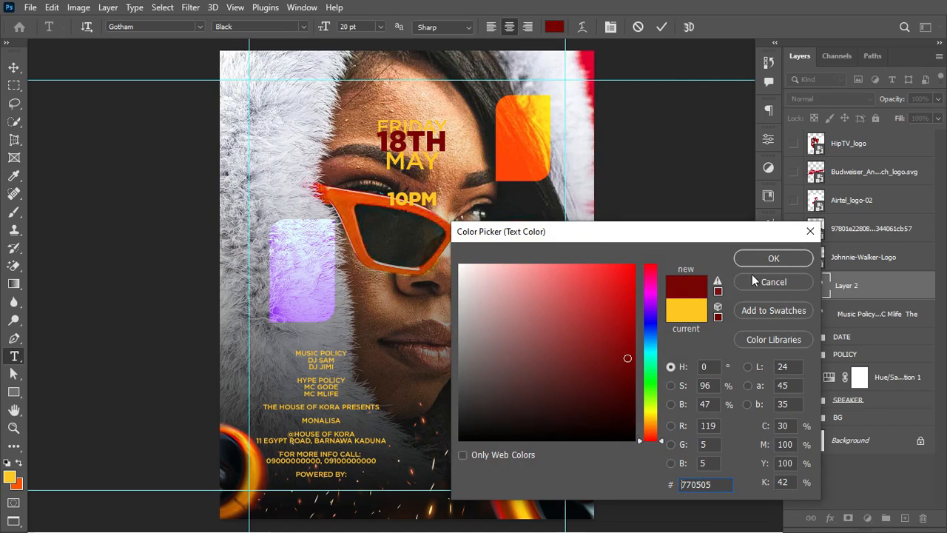
click(770, 260)
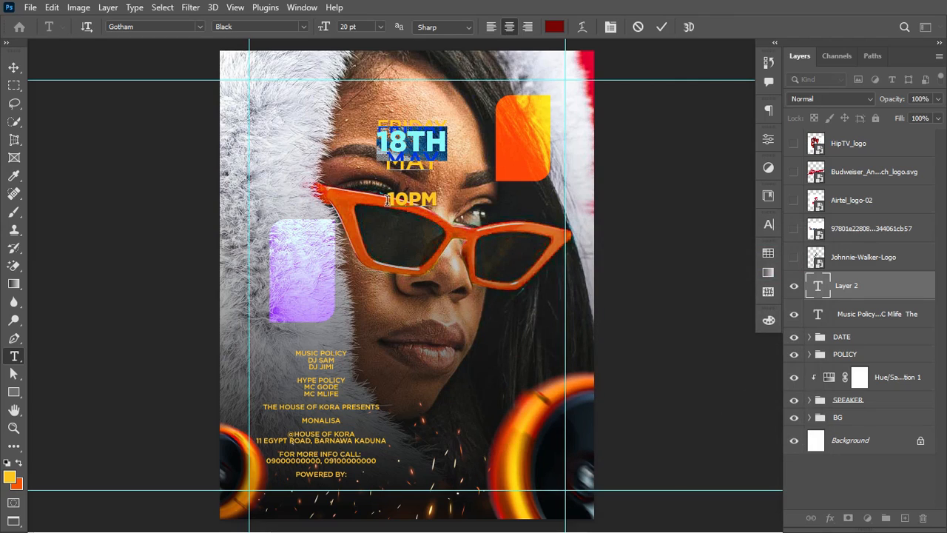
Step: Give 10PM the same dark red, sampled from 18TH
drag(386, 200, 444, 201)
click(554, 26)
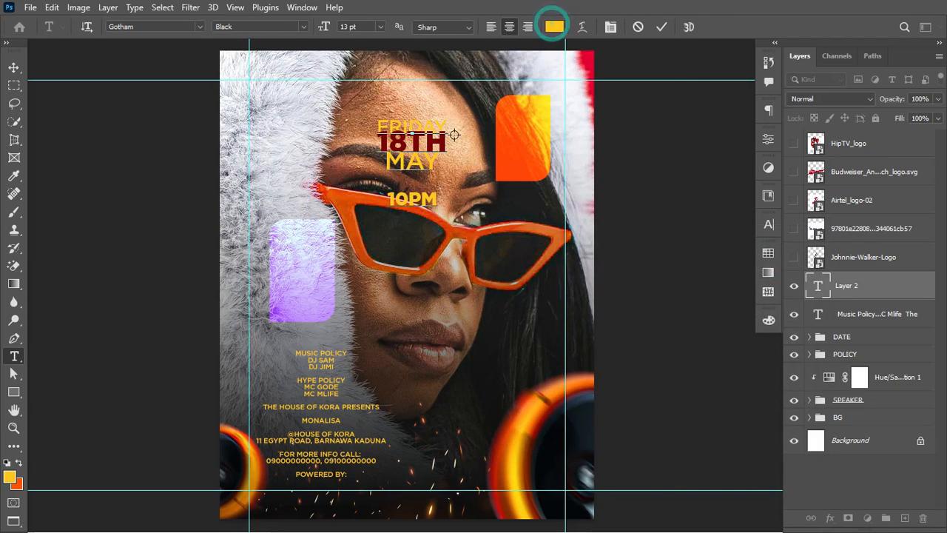
click(401, 145)
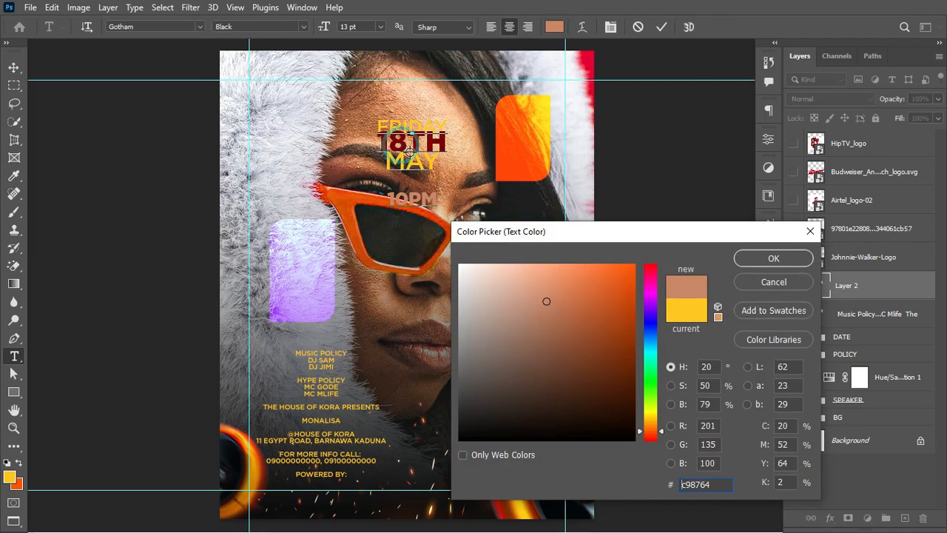
click(431, 141)
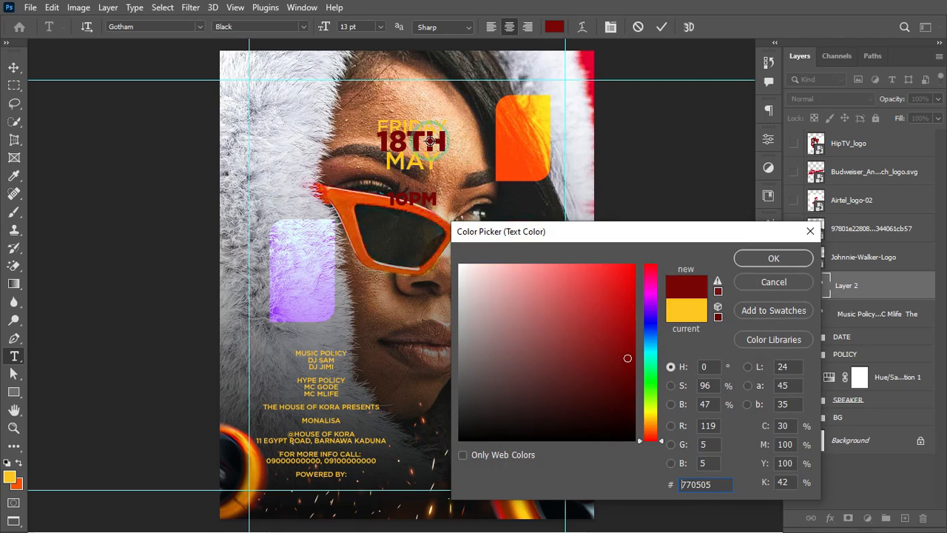
click(755, 257)
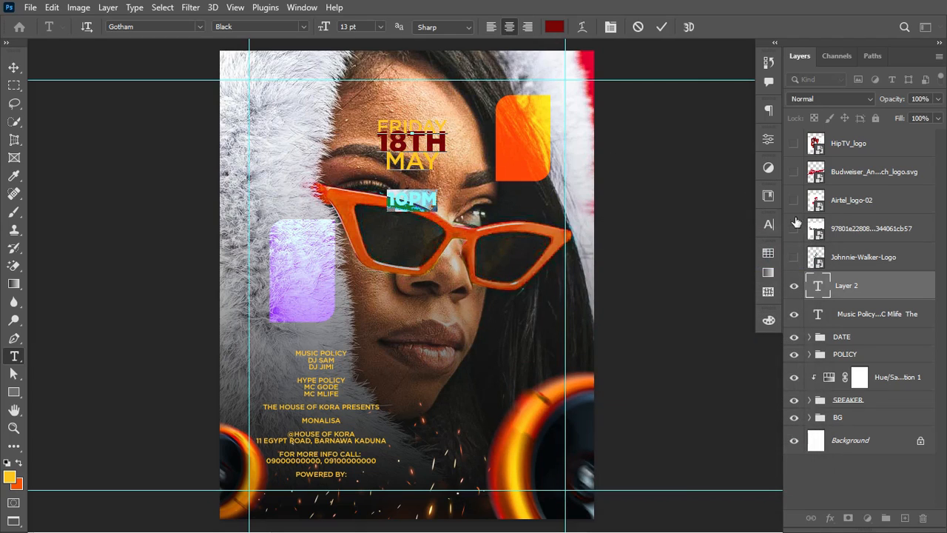
Step: Set the date text line spacing to 14 pt in the Character panel
click(769, 225)
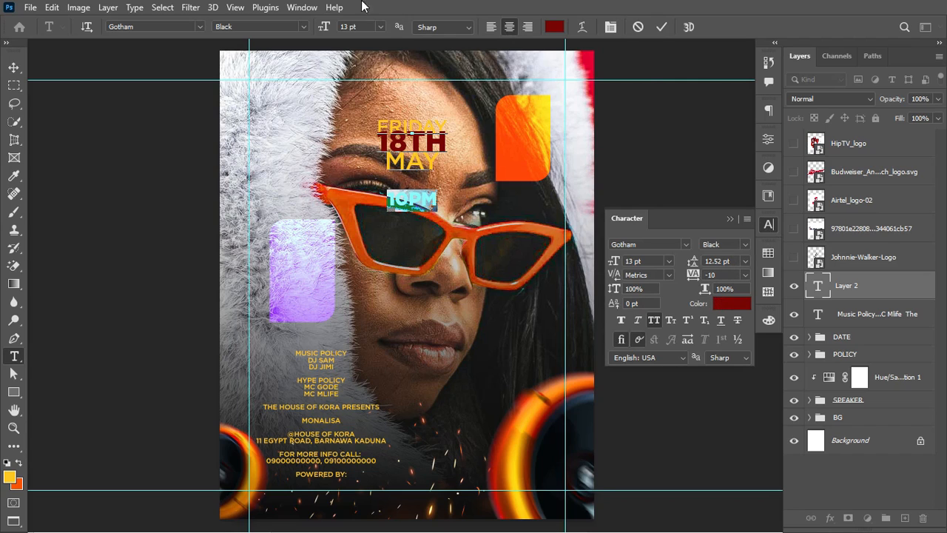
click(300, 8)
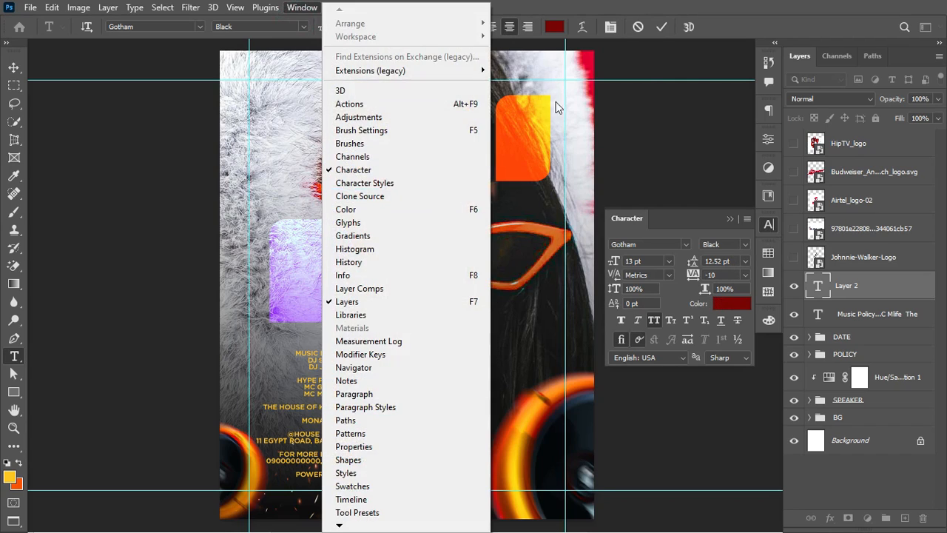
click(664, 8)
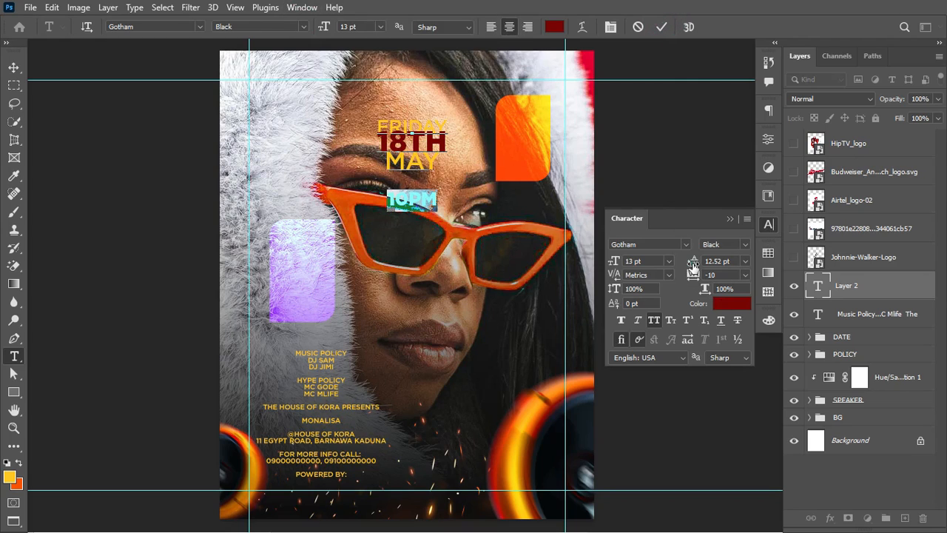
drag(691, 264, 692, 267)
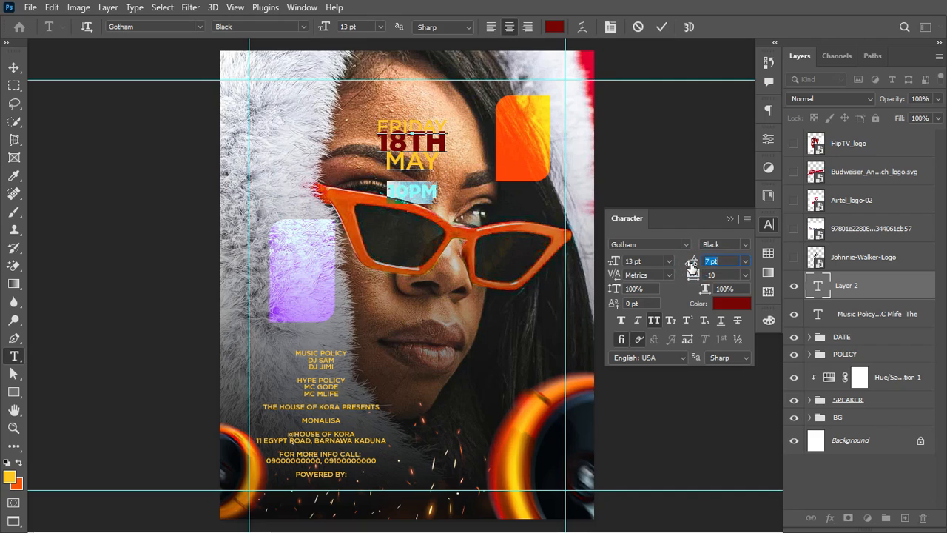
click(654, 12)
click(659, 30)
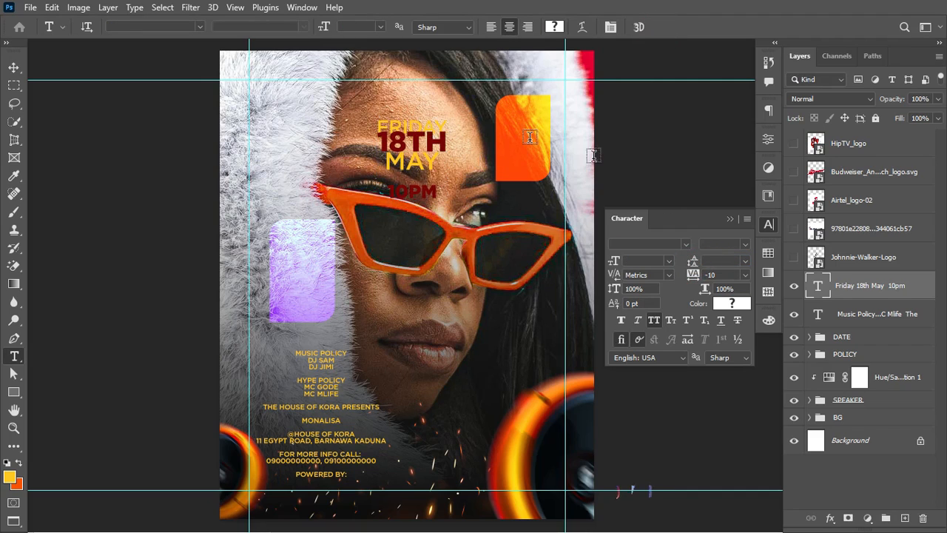
Step: Turn off All Caps on the date text and tighten its leading to 15 pt
click(745, 244)
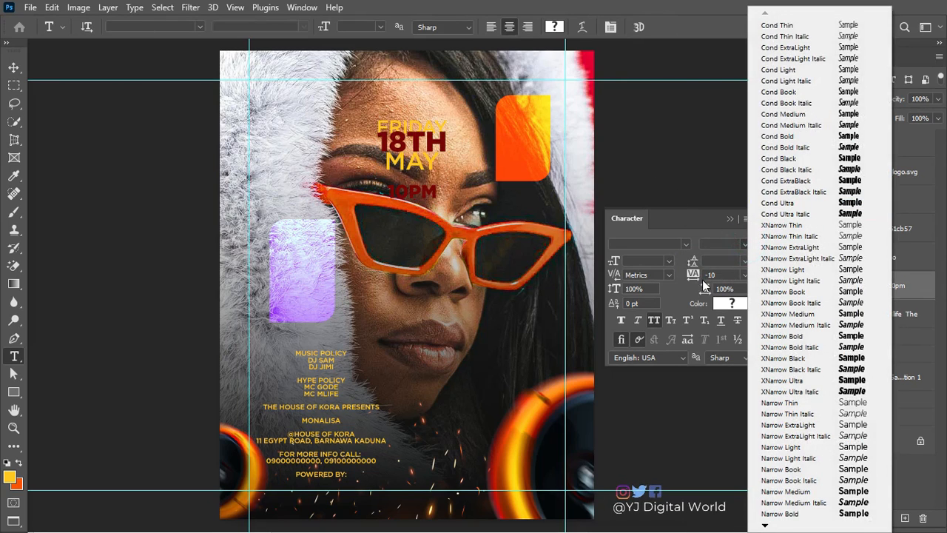
click(717, 270)
click(744, 261)
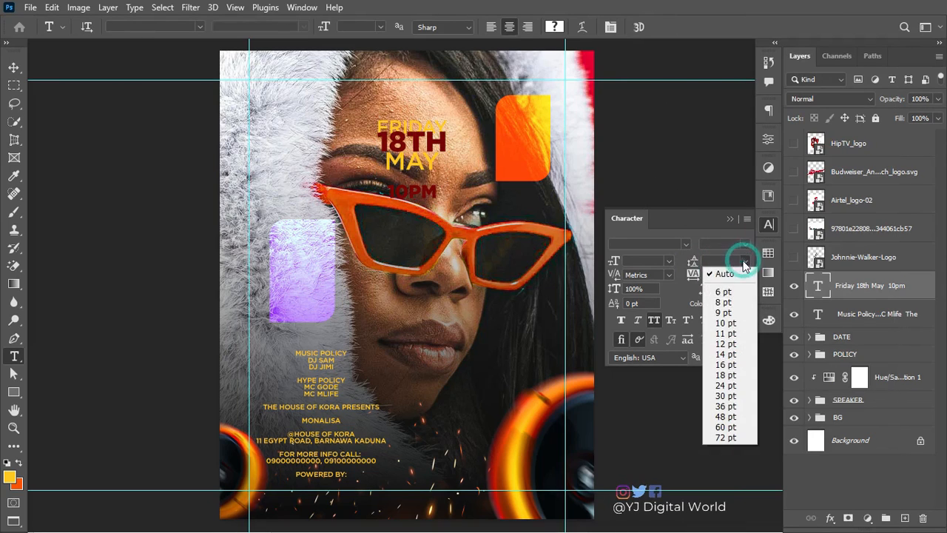
click(716, 292)
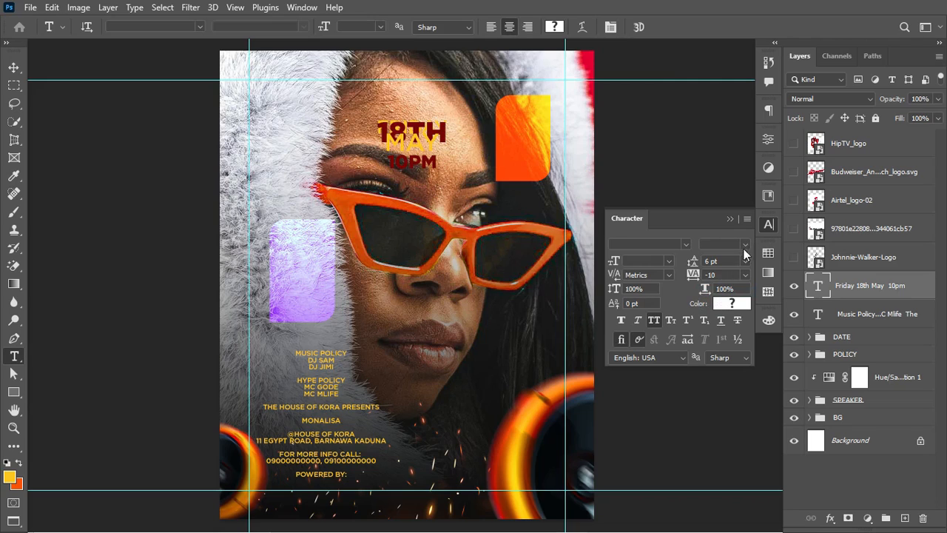
drag(688, 263, 694, 261)
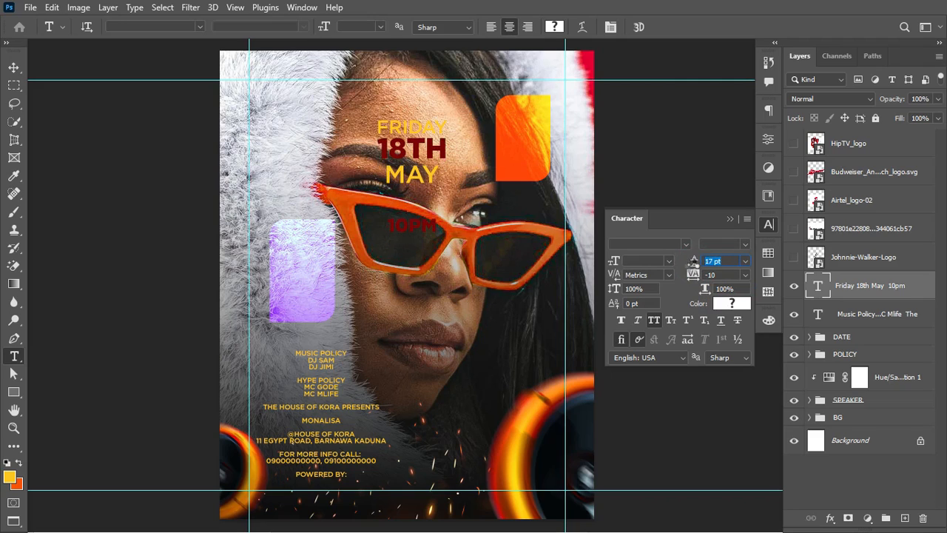
click(654, 321)
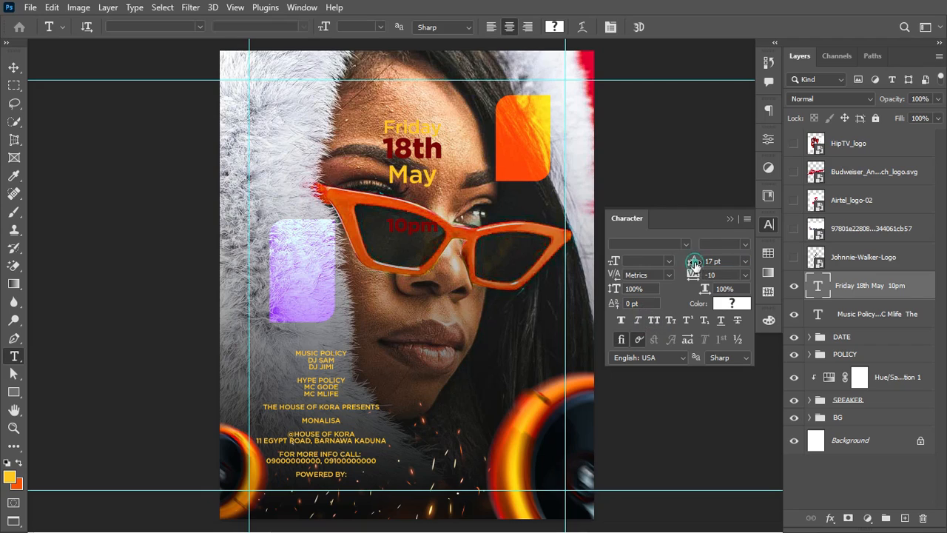
drag(694, 263, 693, 275)
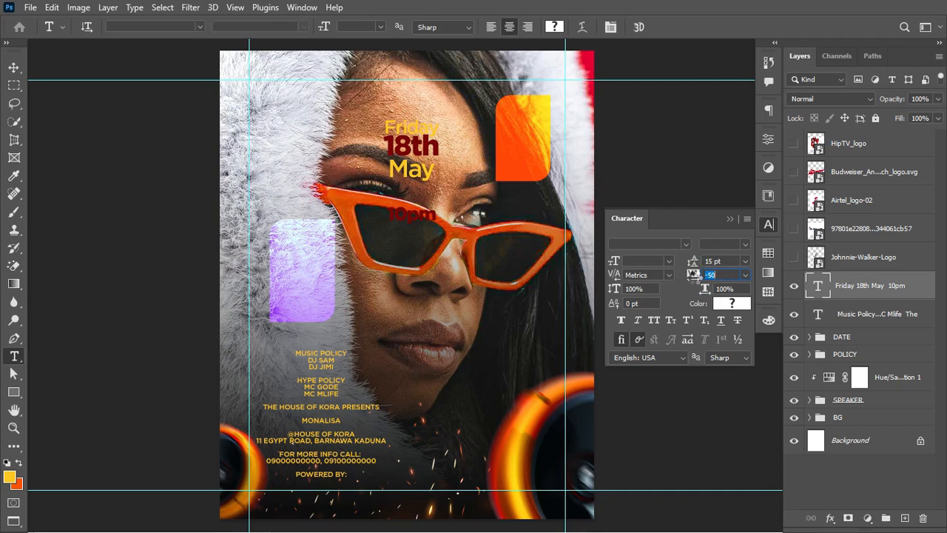
Step: Reduce the 10pm line's leading so it sits close under May, and commit
click(389, 210)
double_click(390, 212)
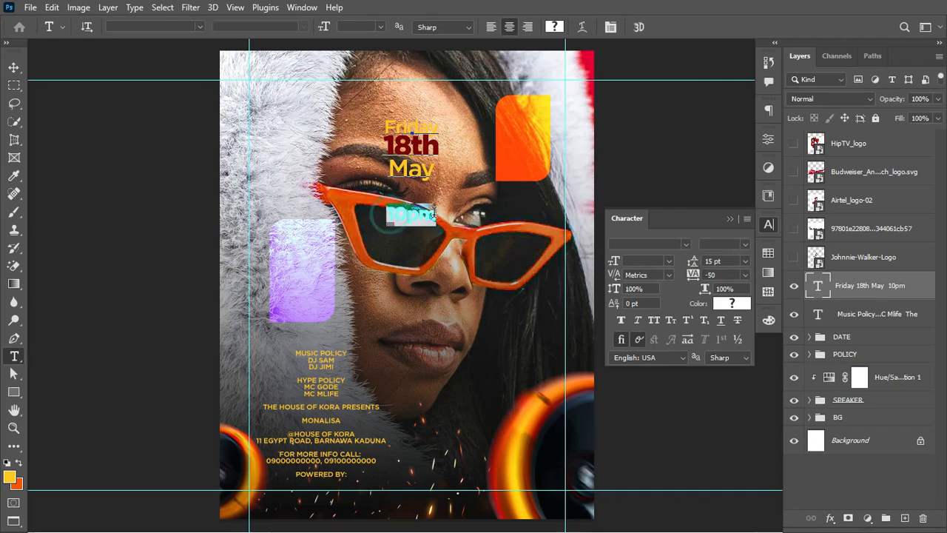
drag(448, 214, 437, 173)
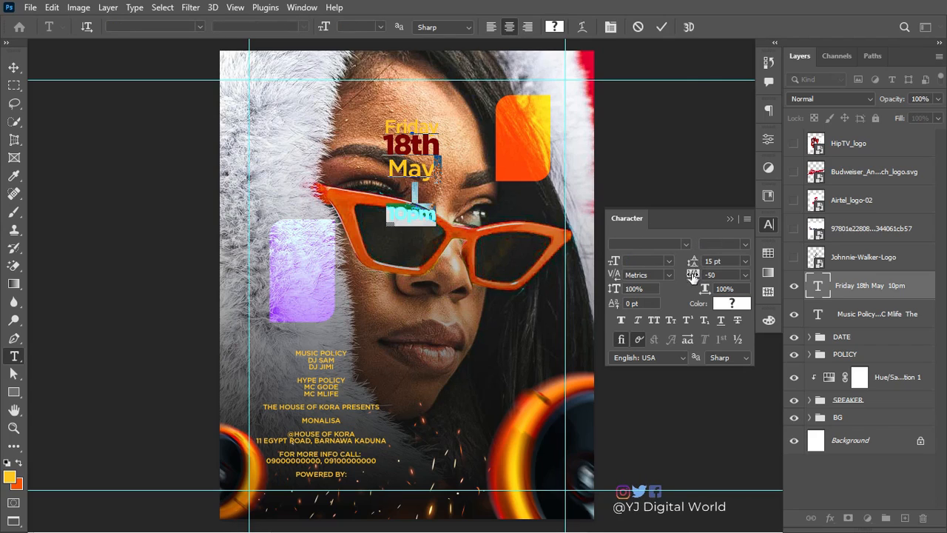
drag(693, 260, 689, 266)
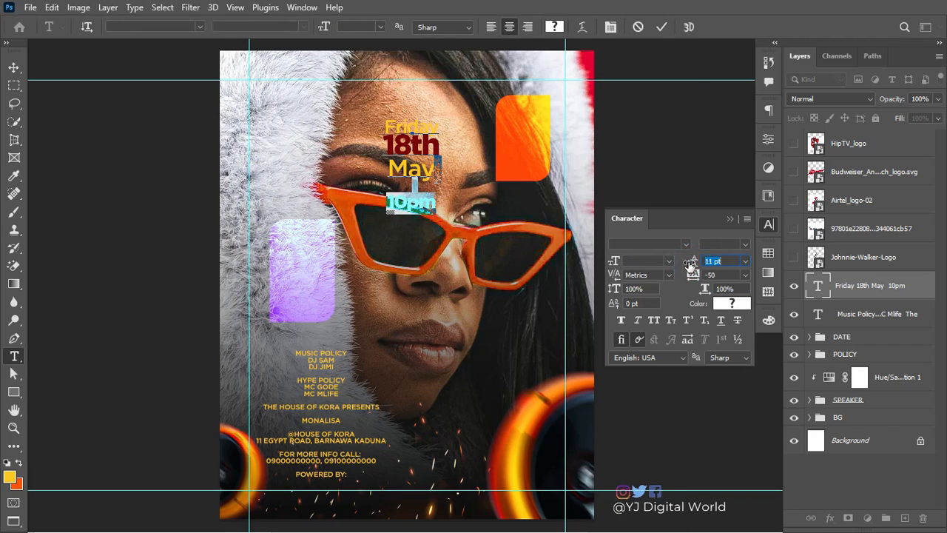
click(661, 27)
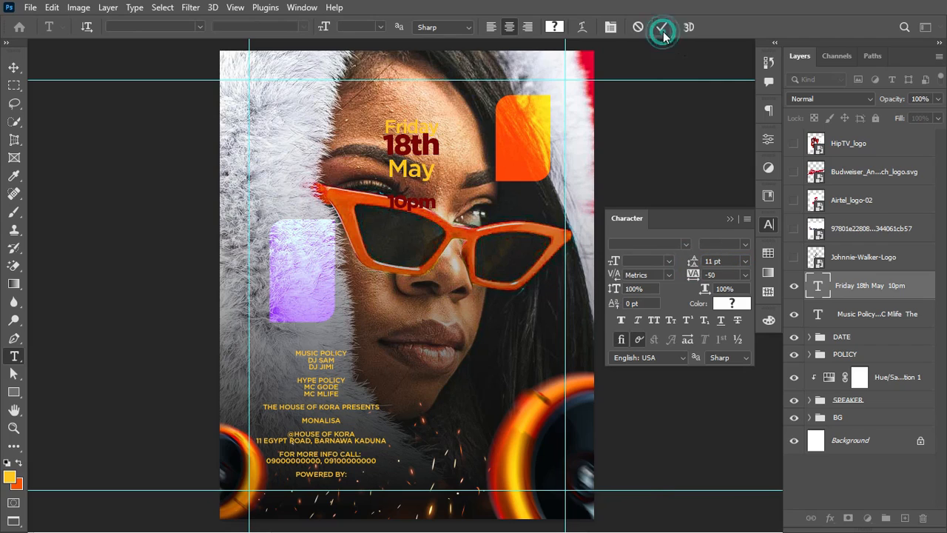
click(13, 68)
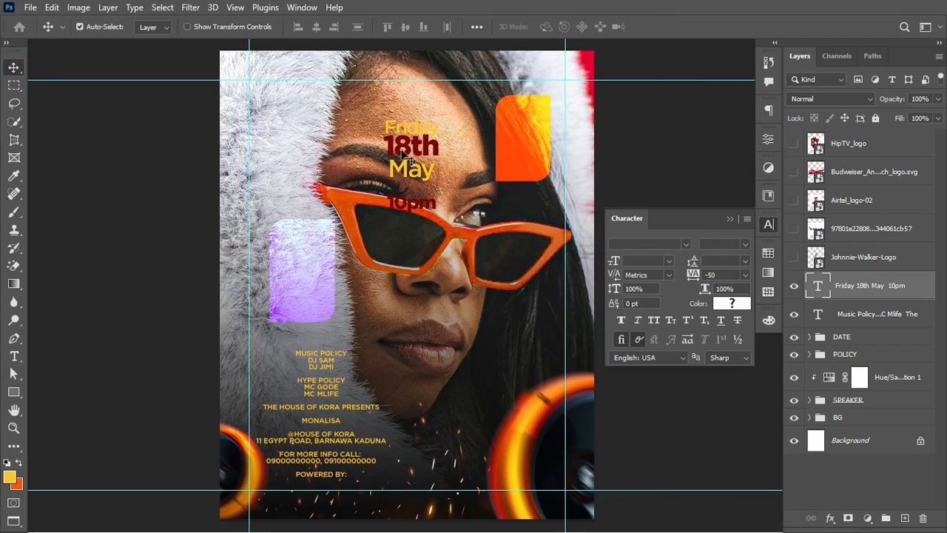
Step: Change the words May and Friday to white #ffffff, leaving 18th and 10pm dark red
key(t)
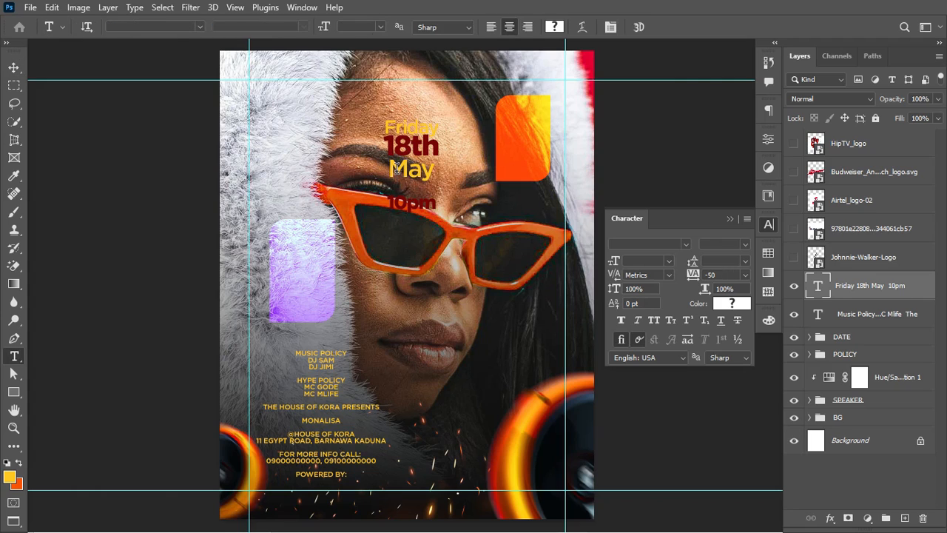
click(396, 169)
key(ctrl+a)
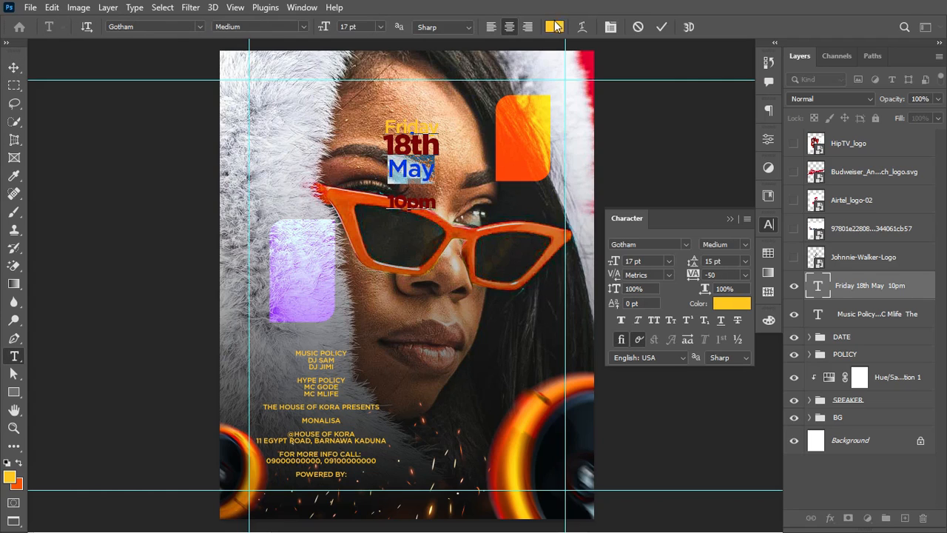
click(554, 27)
drag(479, 276, 454, 260)
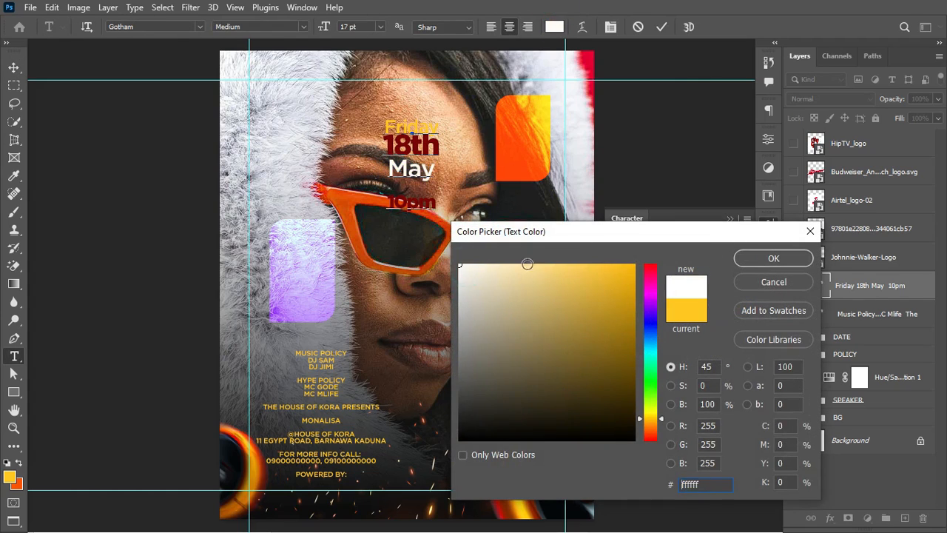
click(769, 258)
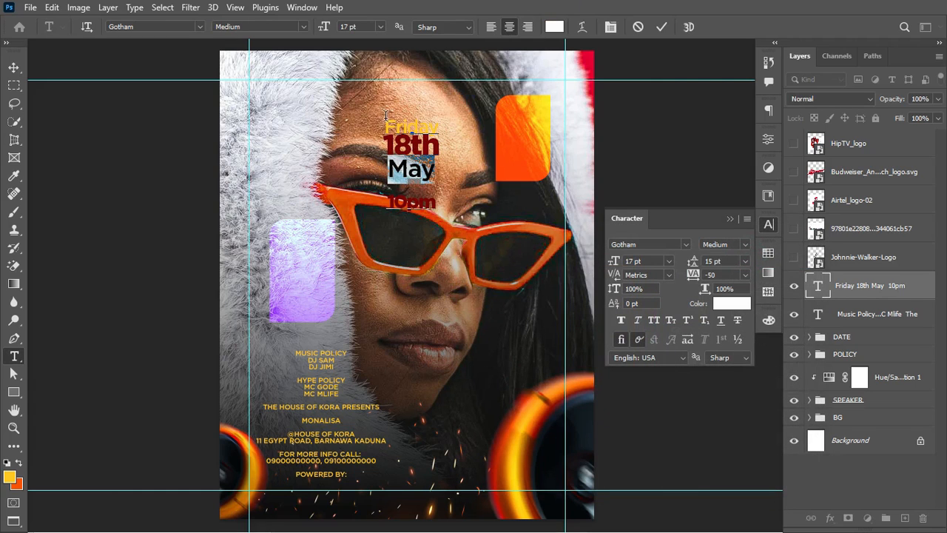
drag(384, 120, 511, 127)
click(553, 28)
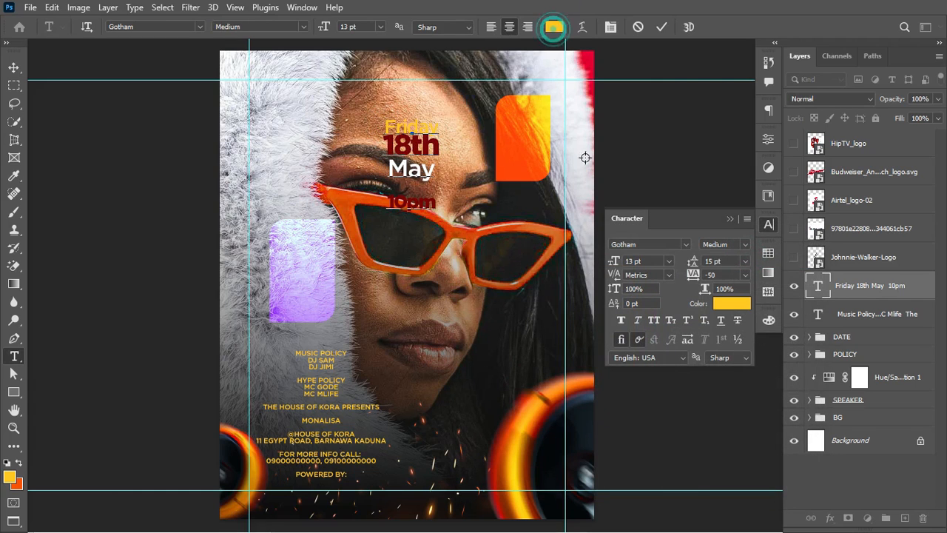
drag(530, 278, 459, 264)
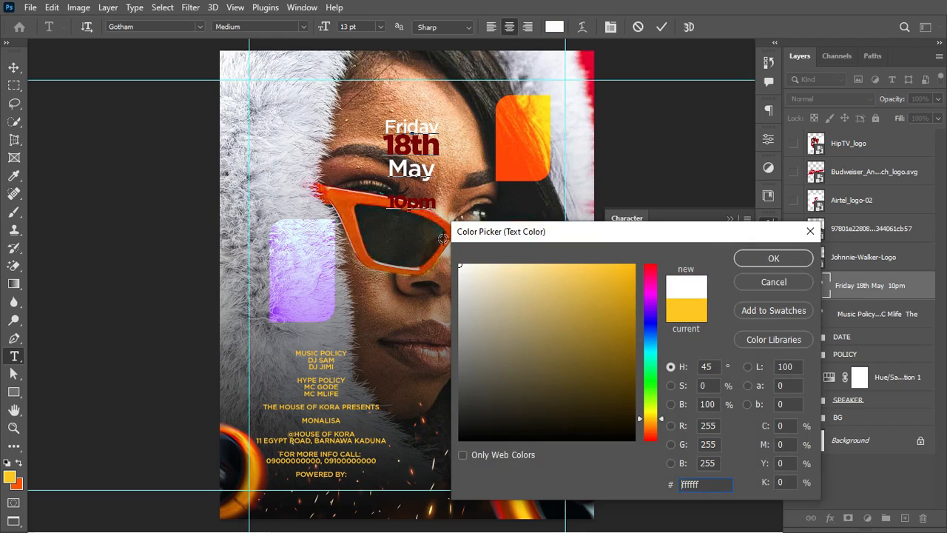
click(765, 258)
click(661, 28)
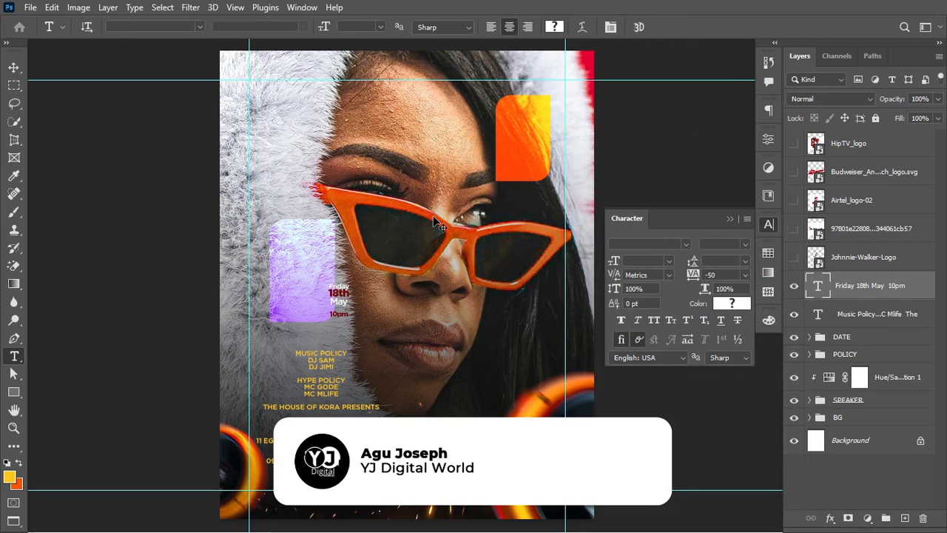
Step: Scale the date text down to about 60% and place it over the orange rectangle at upper right
key(ctrl+z)
key(ctrl+t)
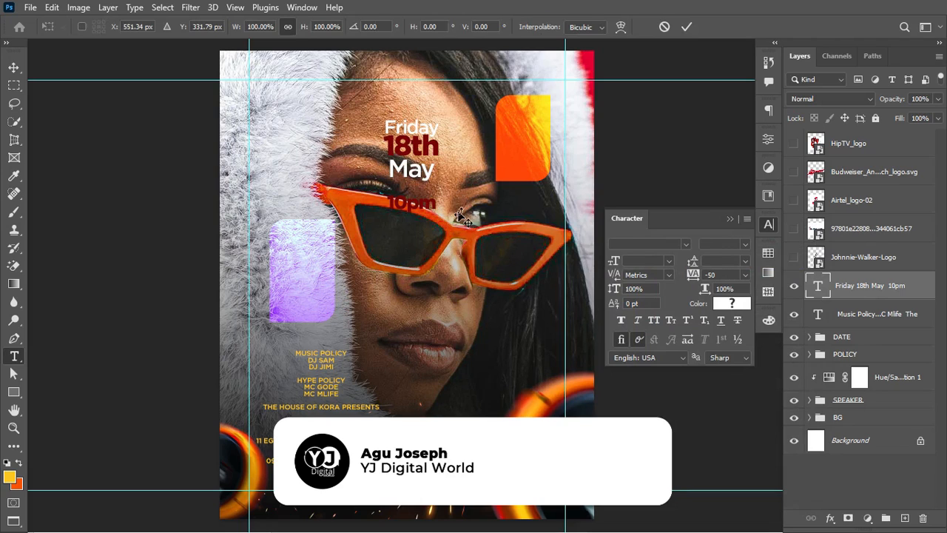
drag(447, 215, 419, 184)
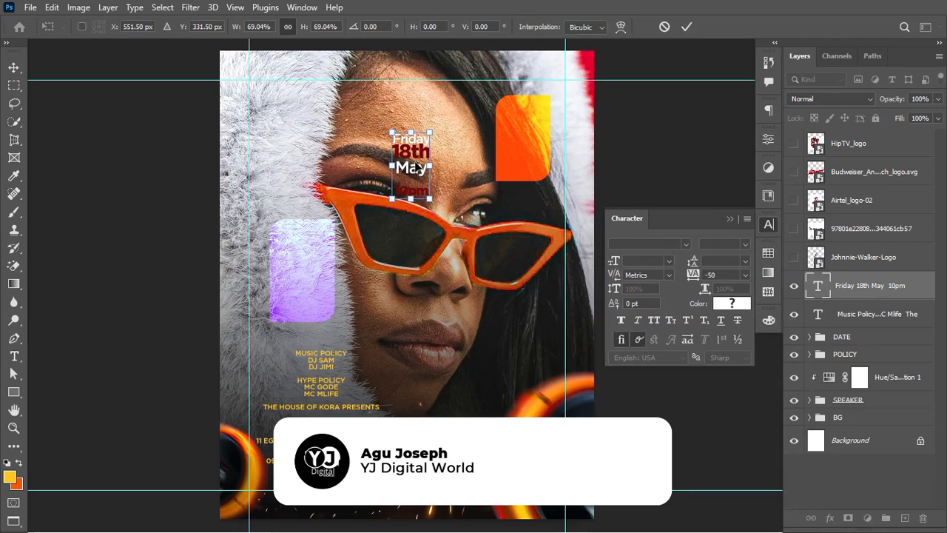
drag(417, 151, 536, 170)
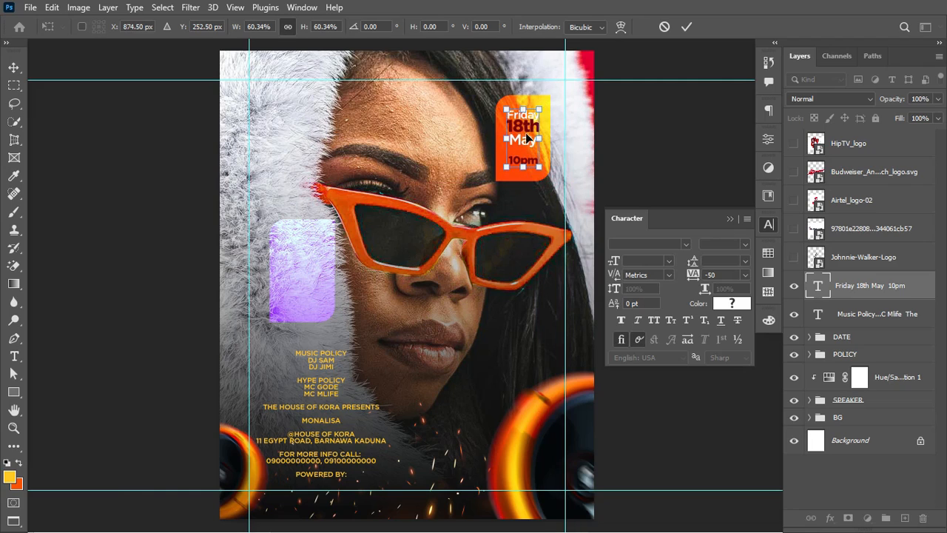
drag(527, 134, 527, 137)
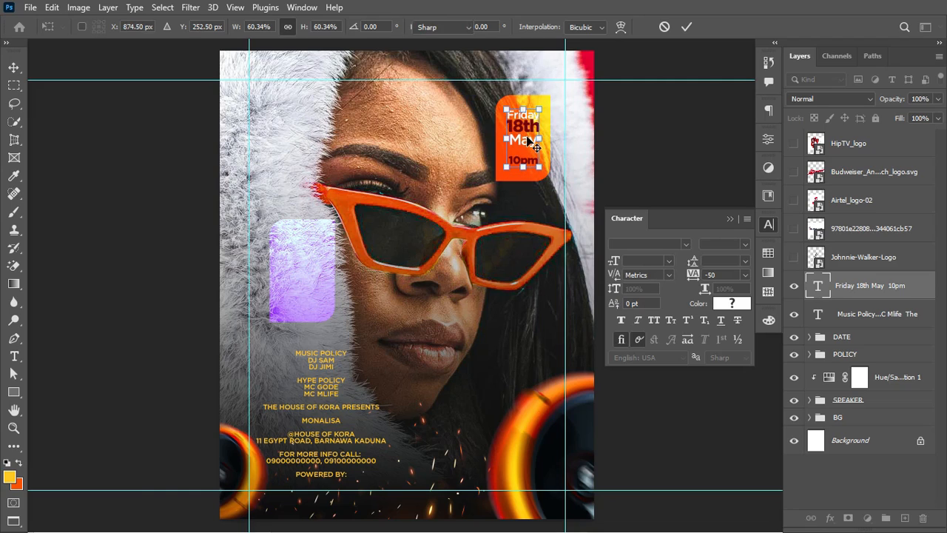
key(Return)
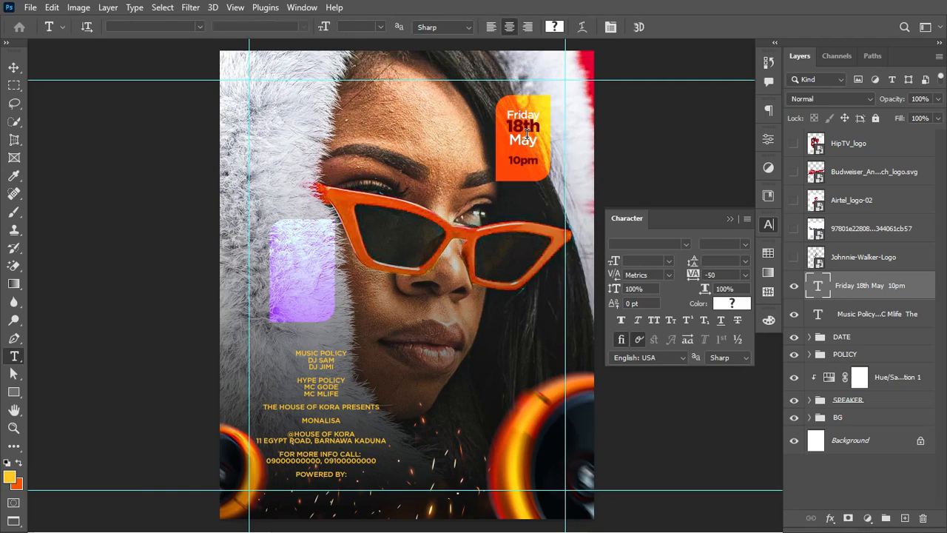
Step: Draw a thin white-filled rectangle bar
click(14, 393)
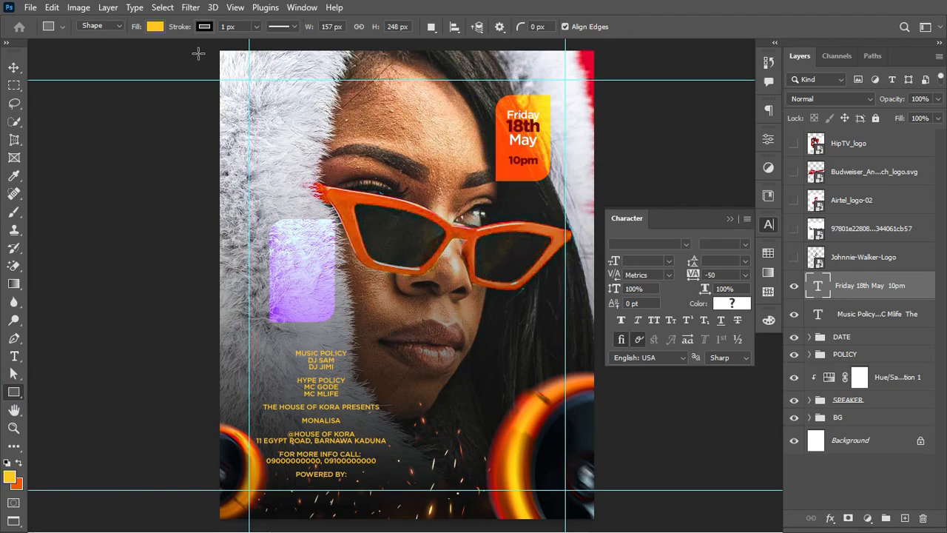
click(155, 26)
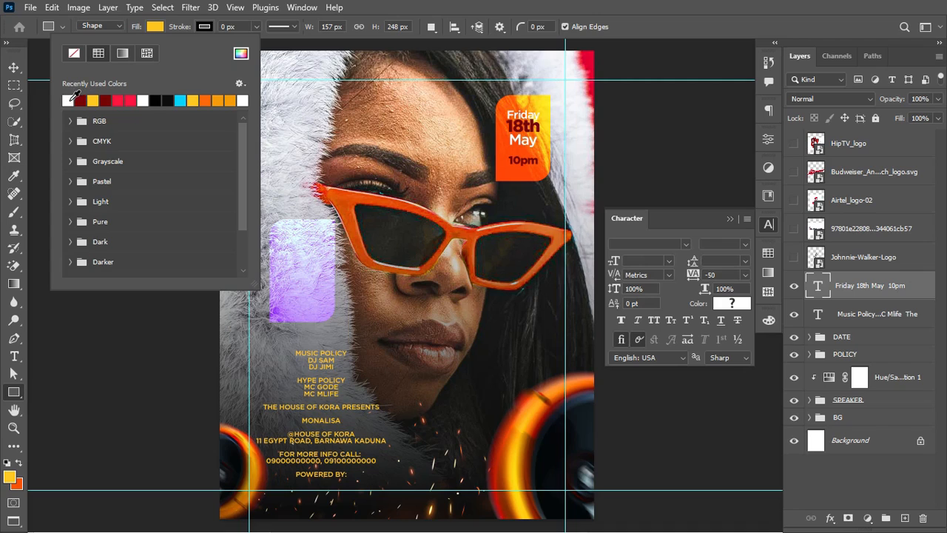
click(69, 100)
click(376, 127)
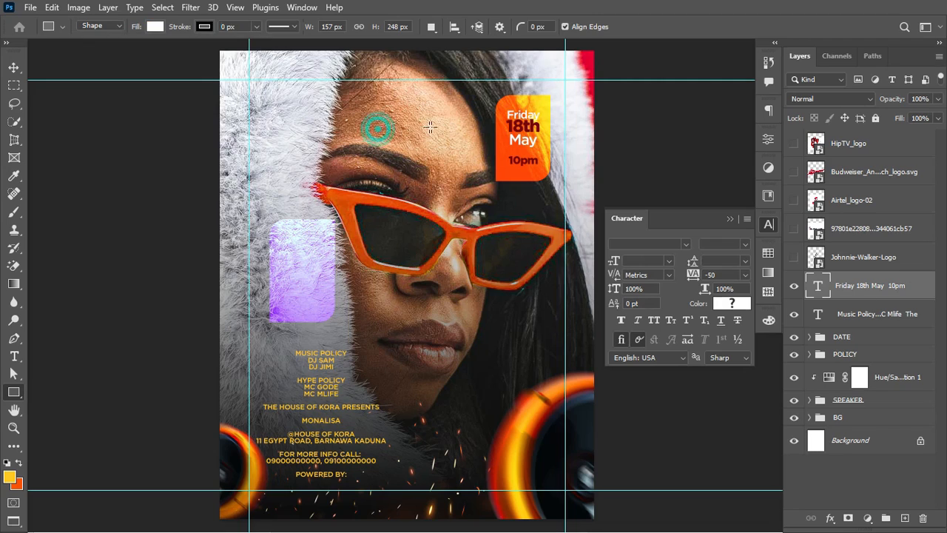
drag(377, 127, 411, 129)
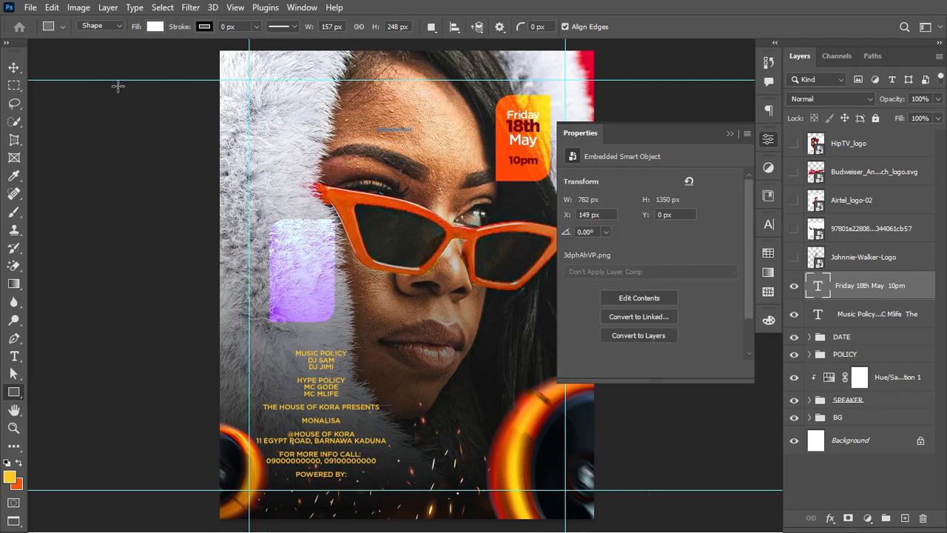
Step: Move the white bar between May and 10pm in the orange block, then close the Properties panel
click(13, 68)
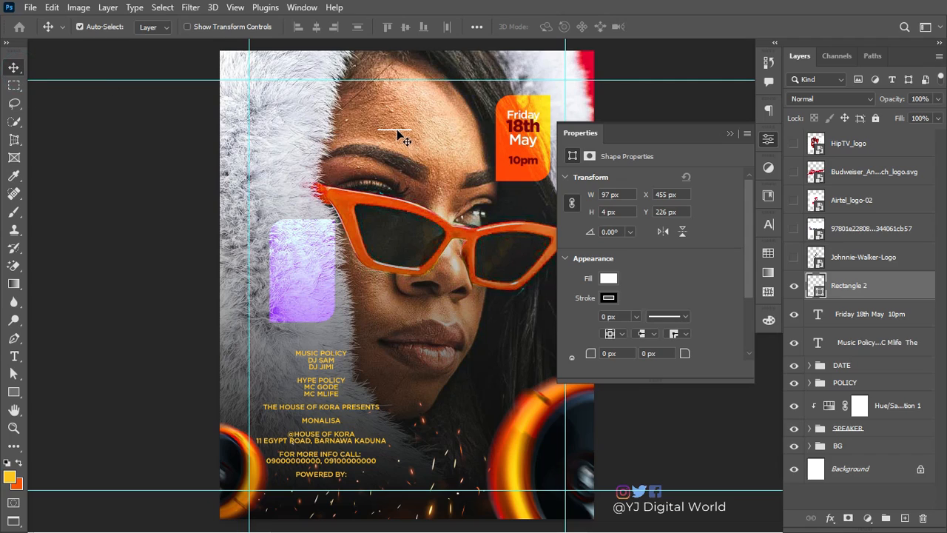
drag(397, 129, 527, 157)
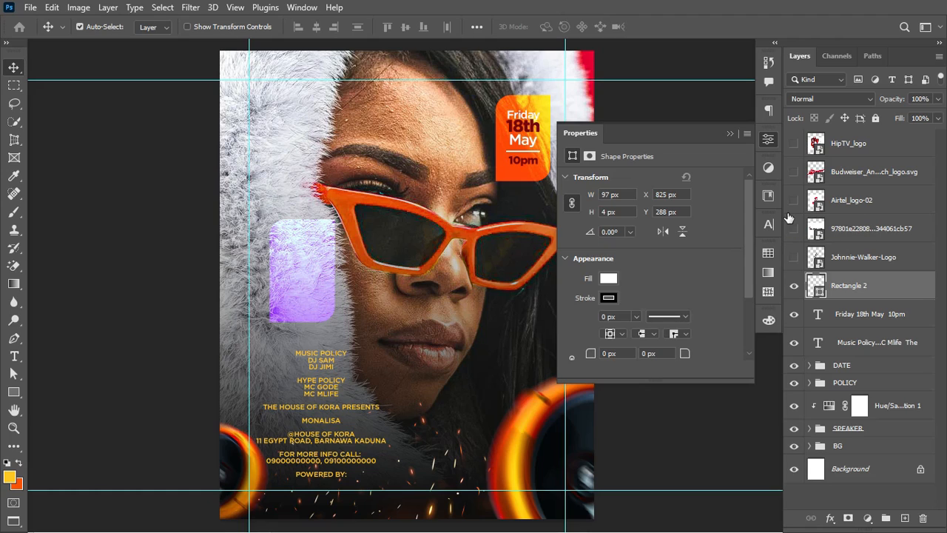
click(730, 133)
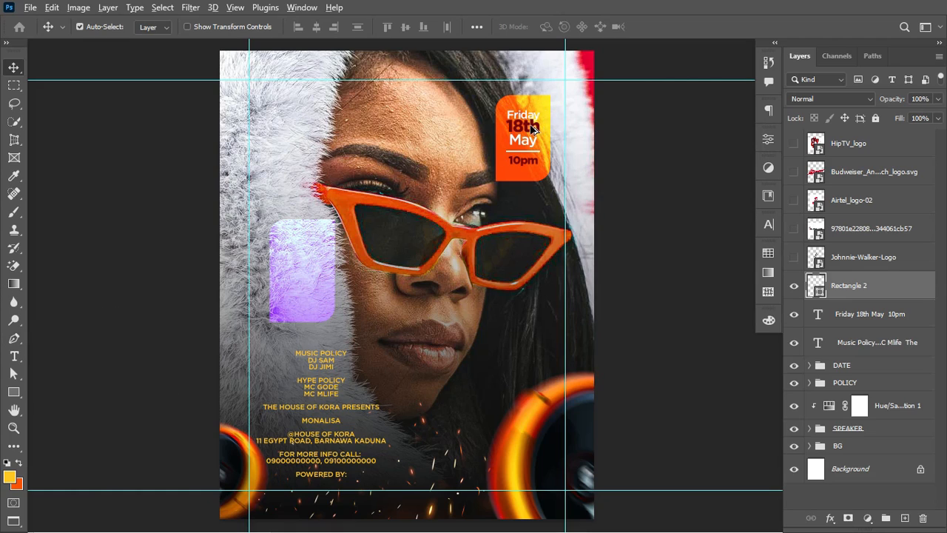
Step: Copy the date text onto the purple block and retype its first line as Music Policy
drag(521, 145, 310, 263)
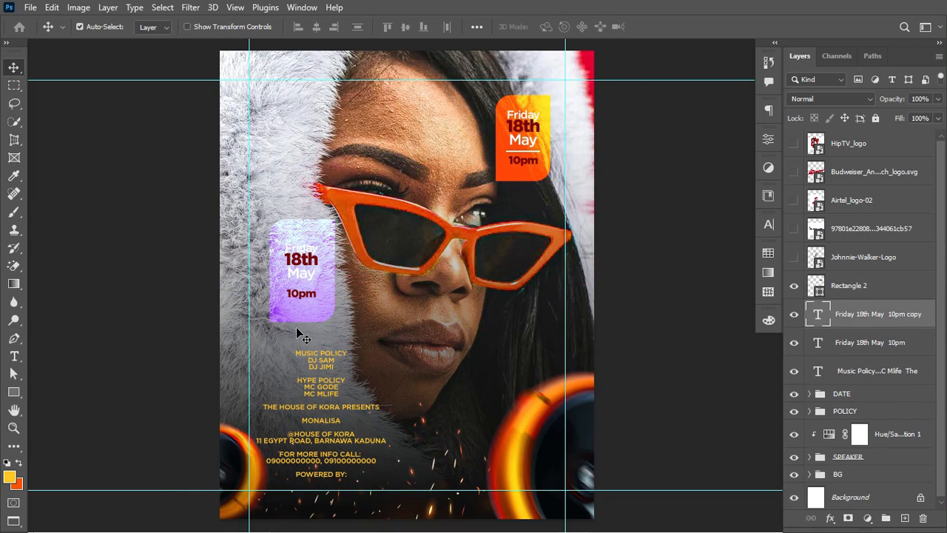
key(t)
click(350, 242)
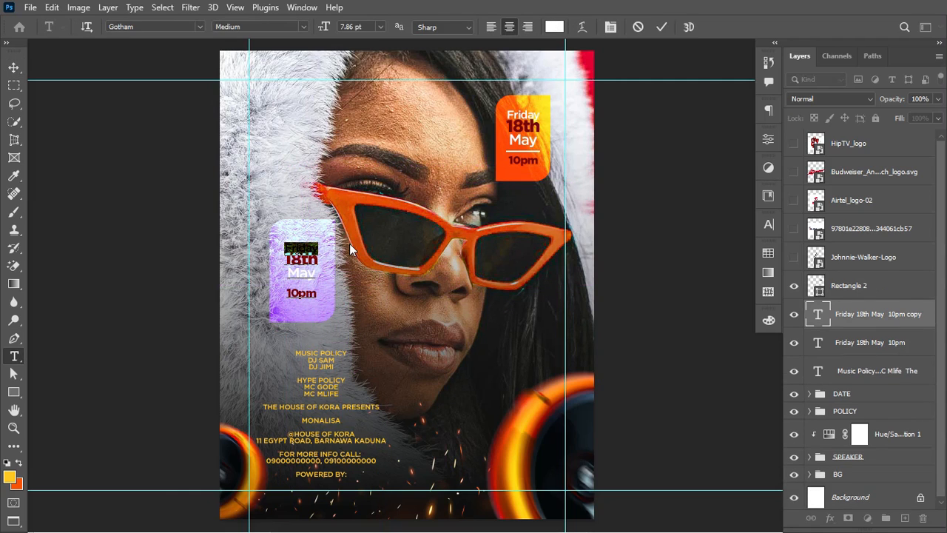
text(Music Policy)
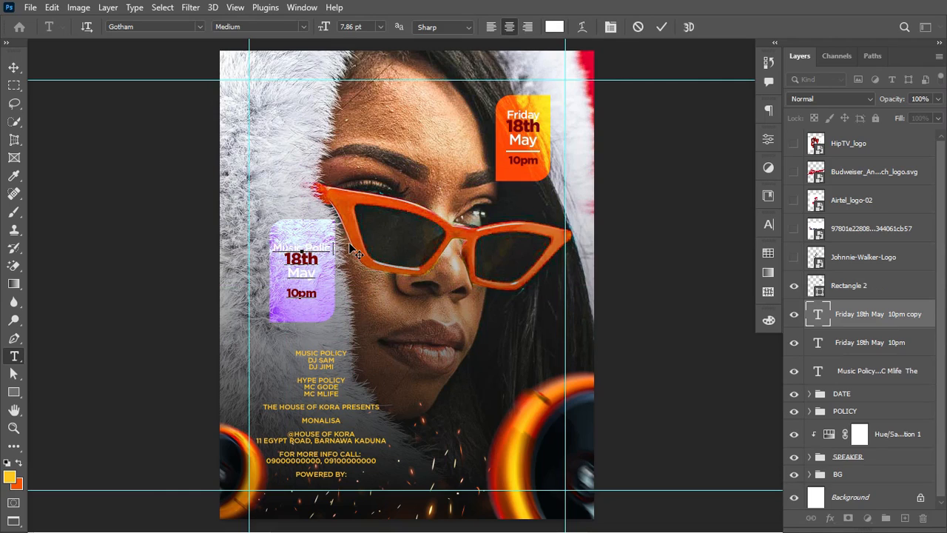
Step: Replace the 18th line with DJ Sam and DJ Jimi on two lines
click(287, 259)
drag(287, 259, 343, 272)
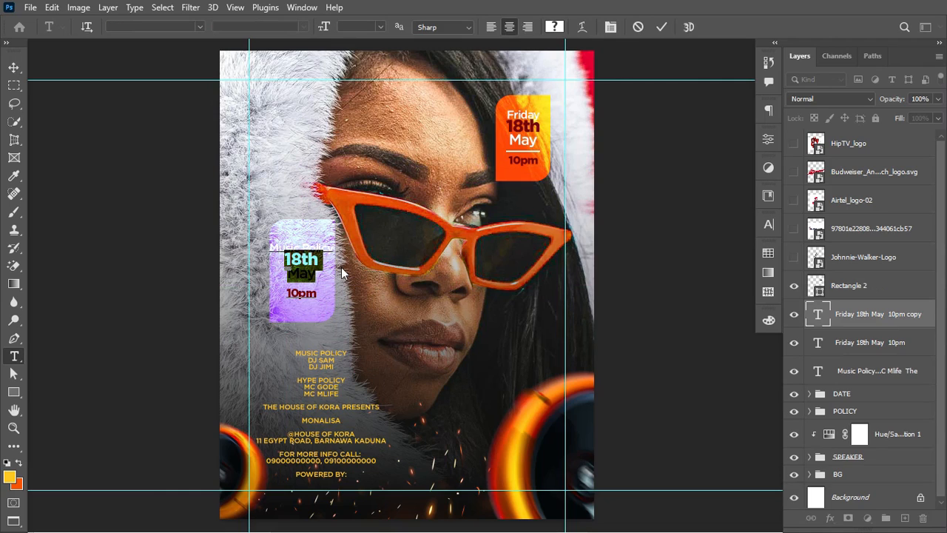
drag(286, 260, 350, 261)
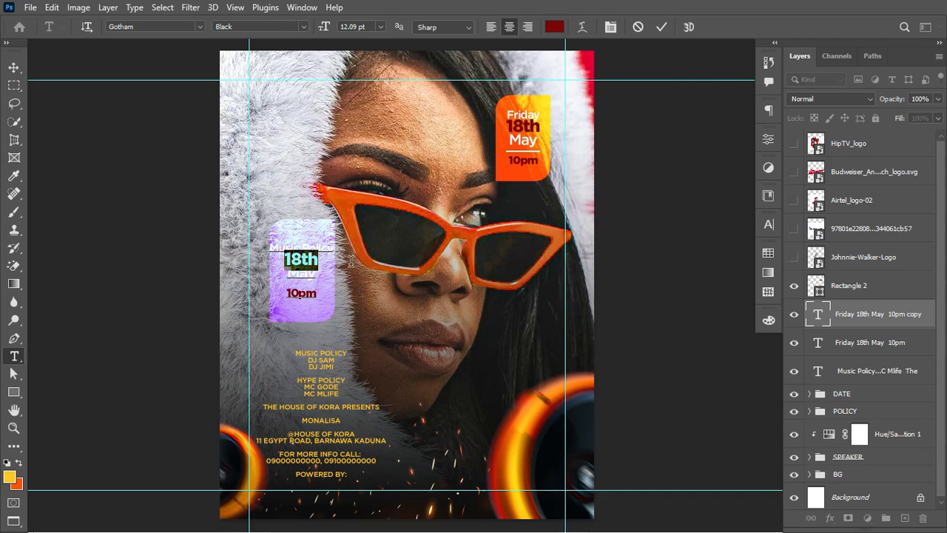
text(Dj Sam)
key(Return)
text(DJ Jim)
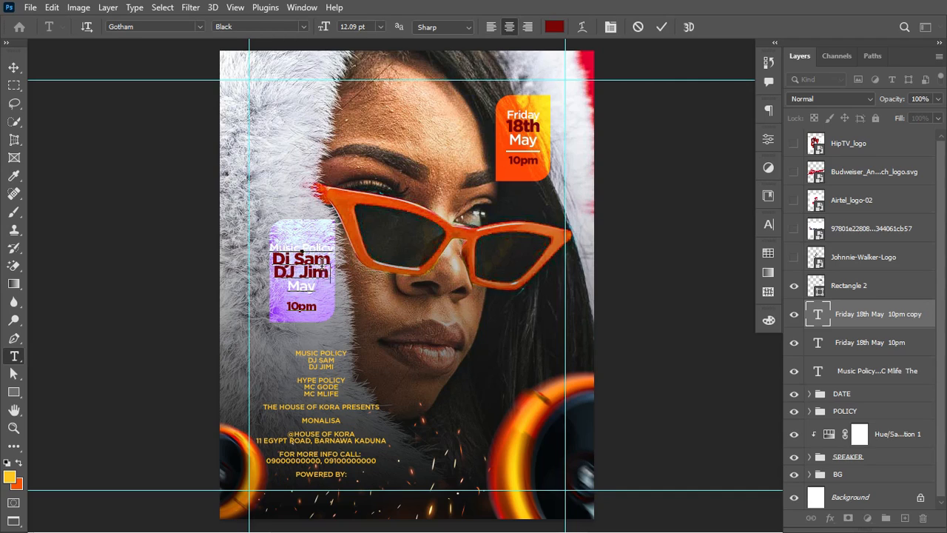
text(i)
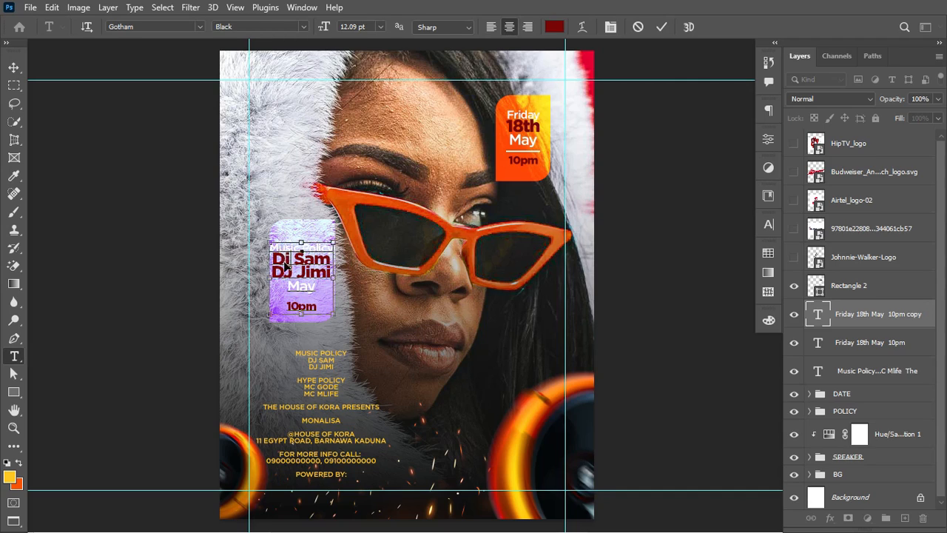
key(ctrl+shift+k)
key(ctrl+Return)
Step: Delete the leftover May and 10pm lines, left-align the label and scale it to about 66%
drag(288, 286, 361, 313)
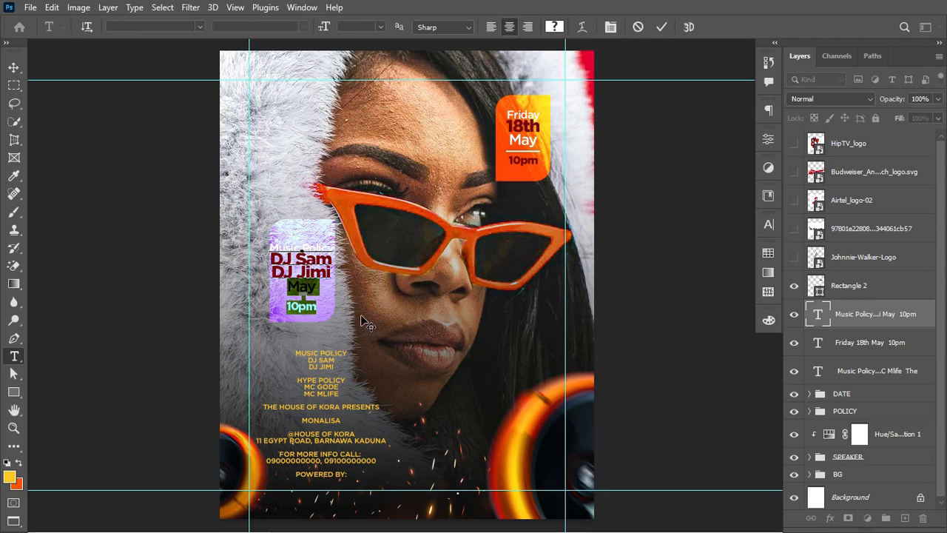
key(BackSpace)
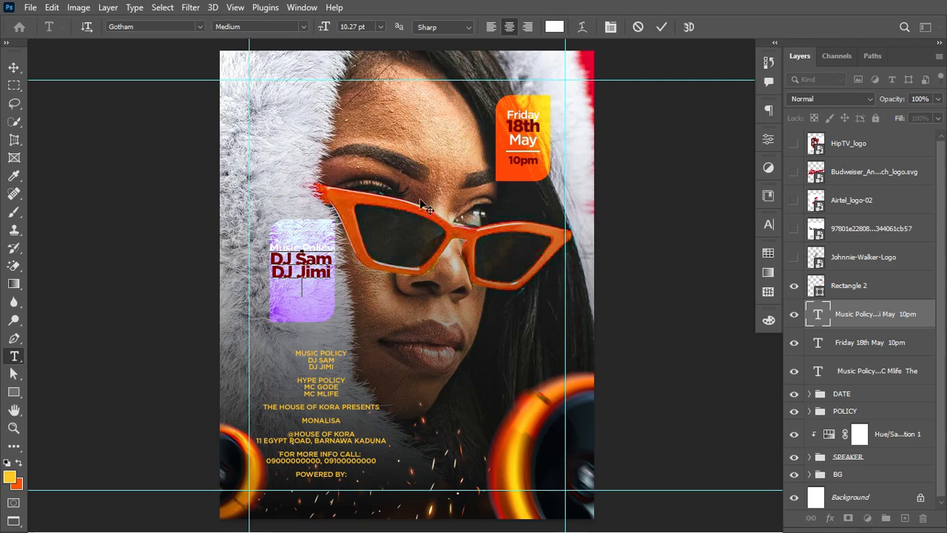
key(BackSpace)
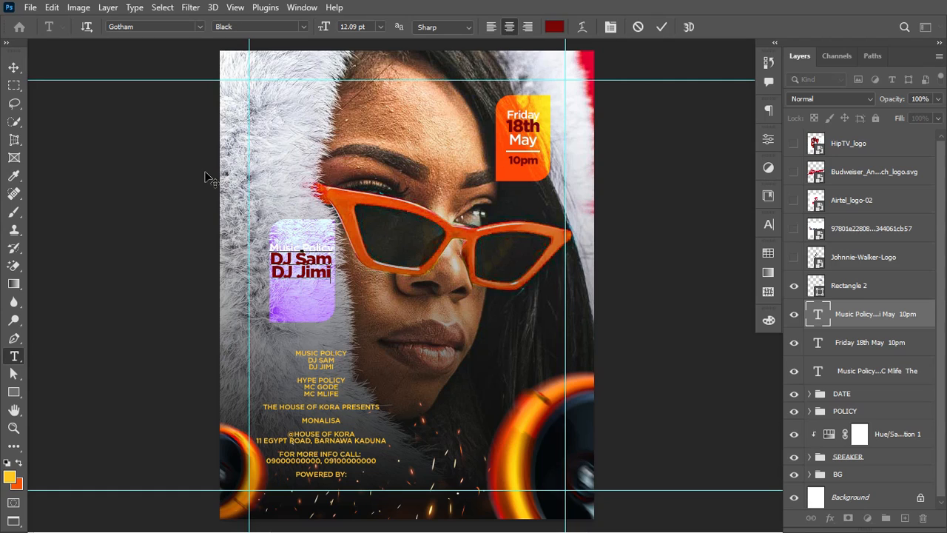
click(660, 30)
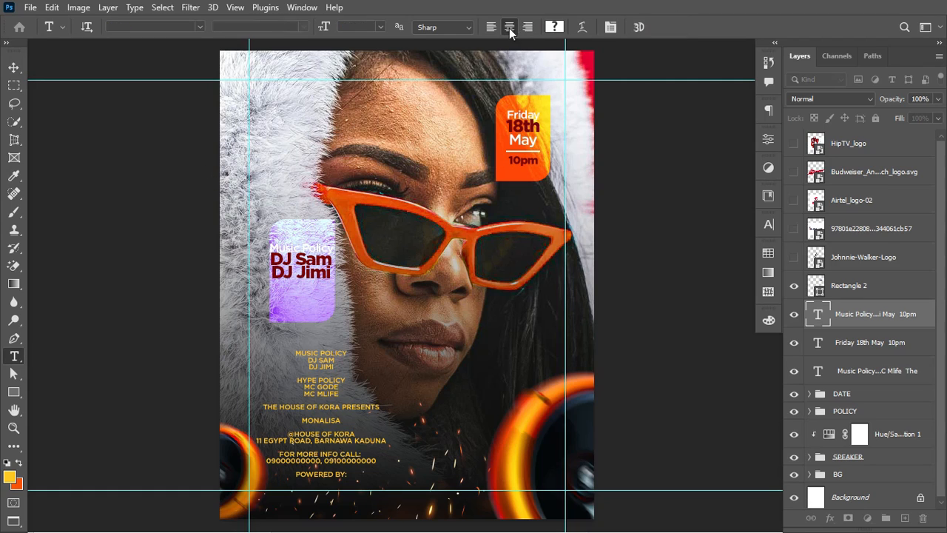
click(491, 27)
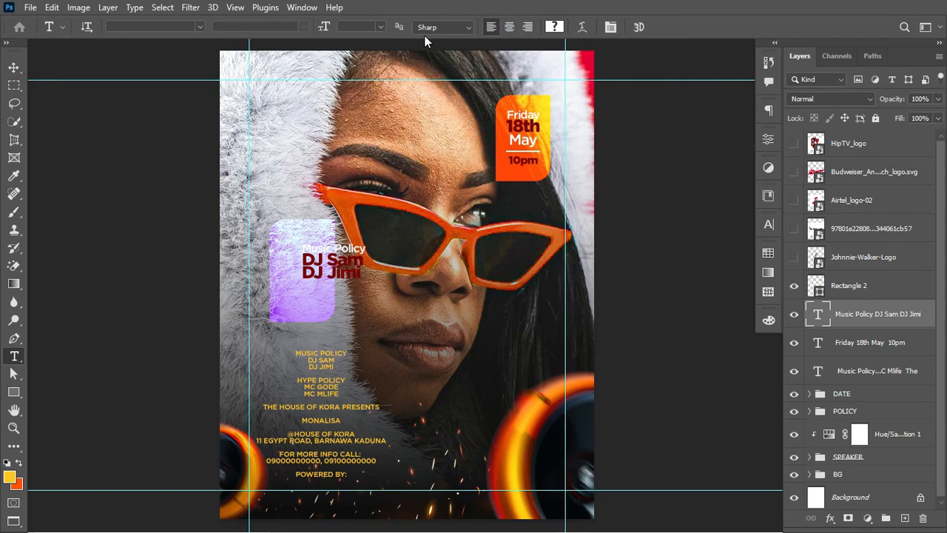
click(14, 67)
key(ctrl+t)
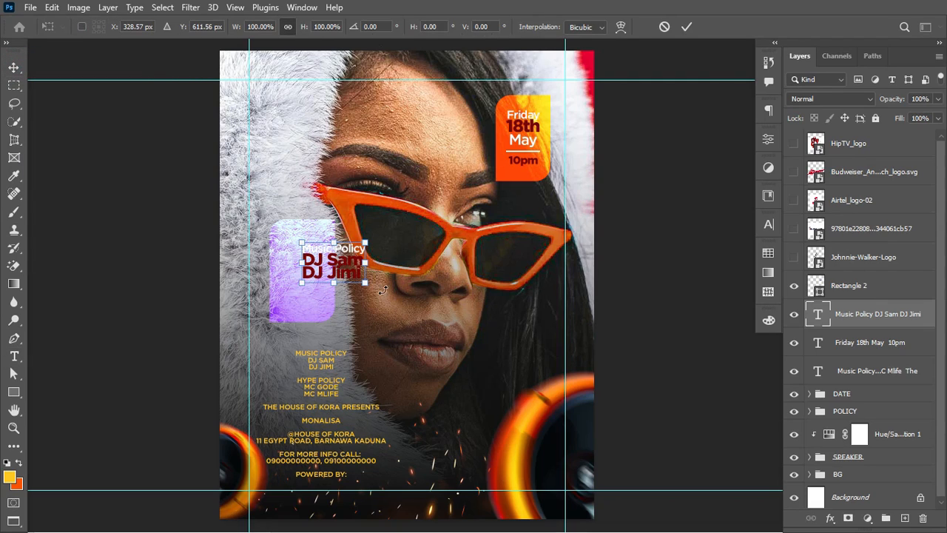
drag(364, 285, 308, 258)
Step: Apply the DJ label resize and colour the Music Policy heading near-black #1b1b1b
key(Return)
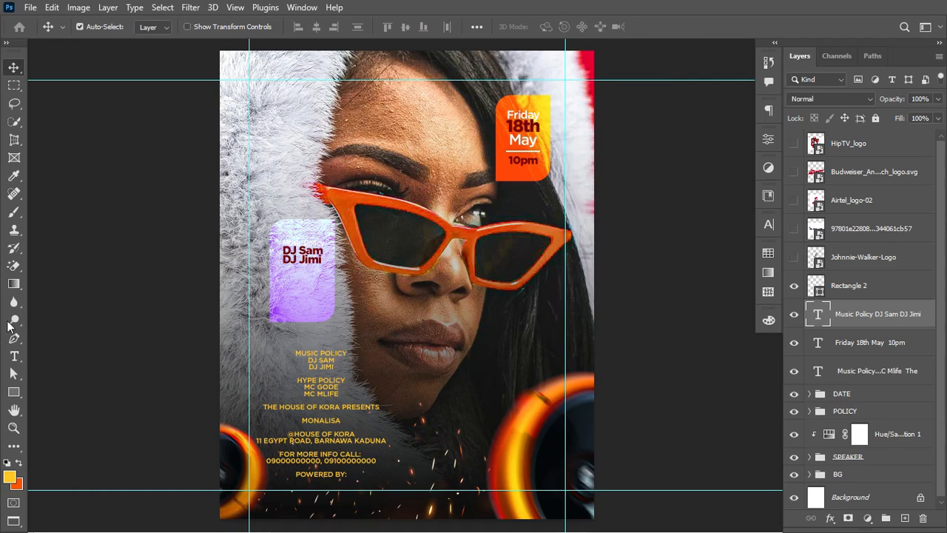
click(13, 358)
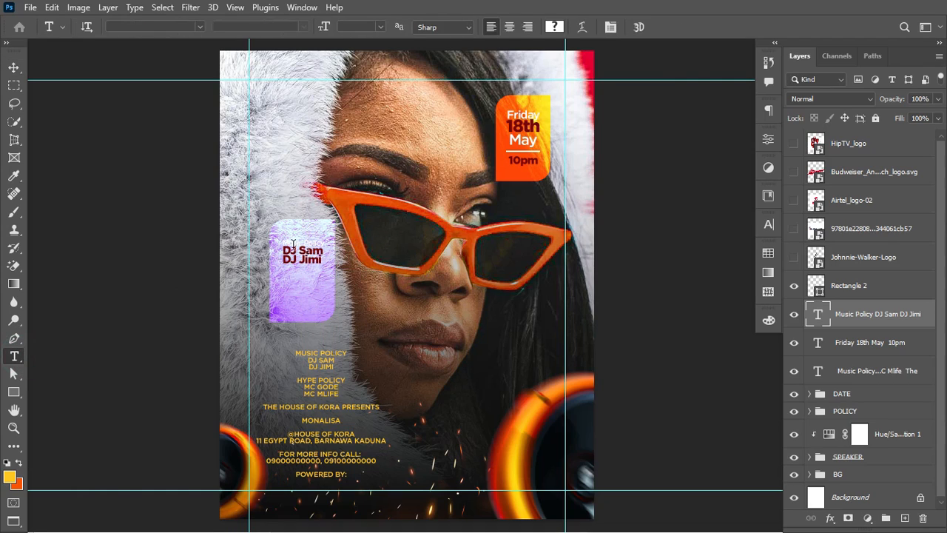
drag(284, 244, 341, 241)
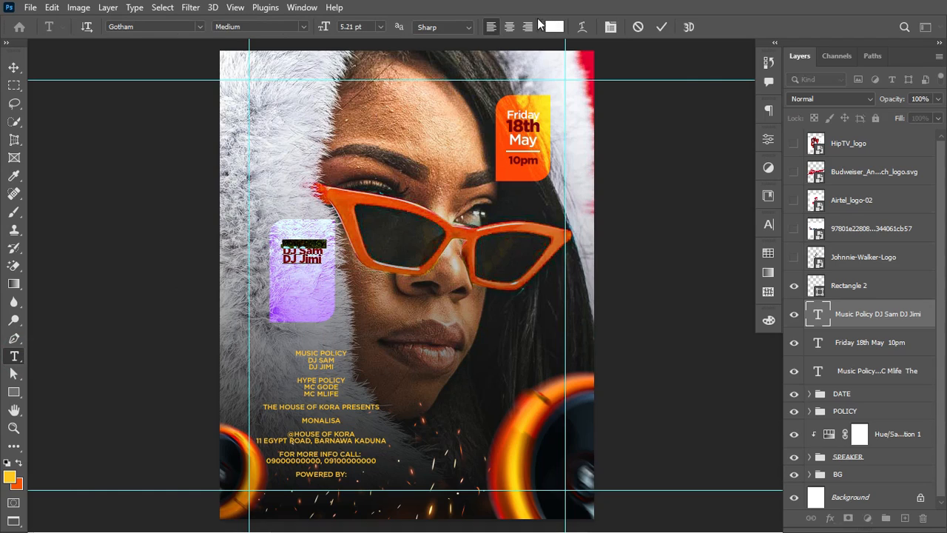
click(553, 27)
drag(478, 391, 460, 420)
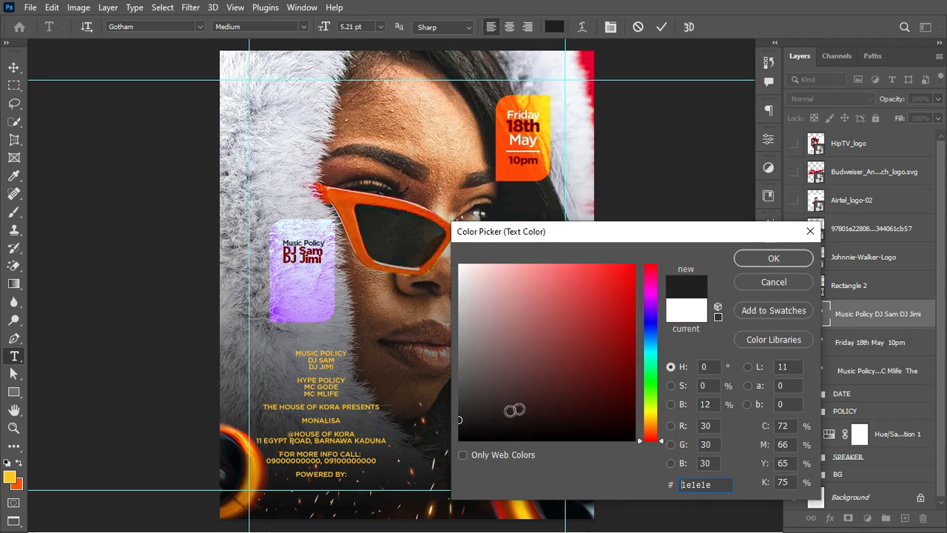
click(772, 256)
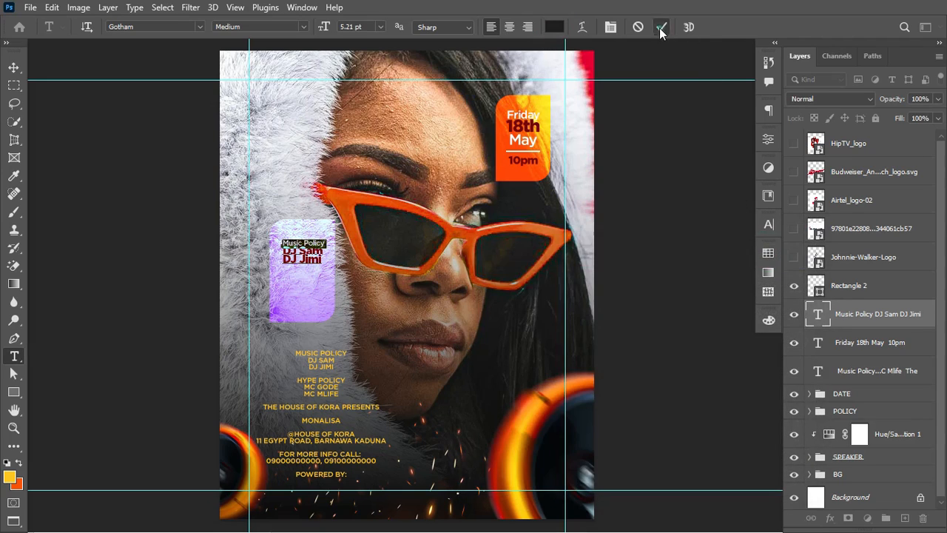
click(659, 27)
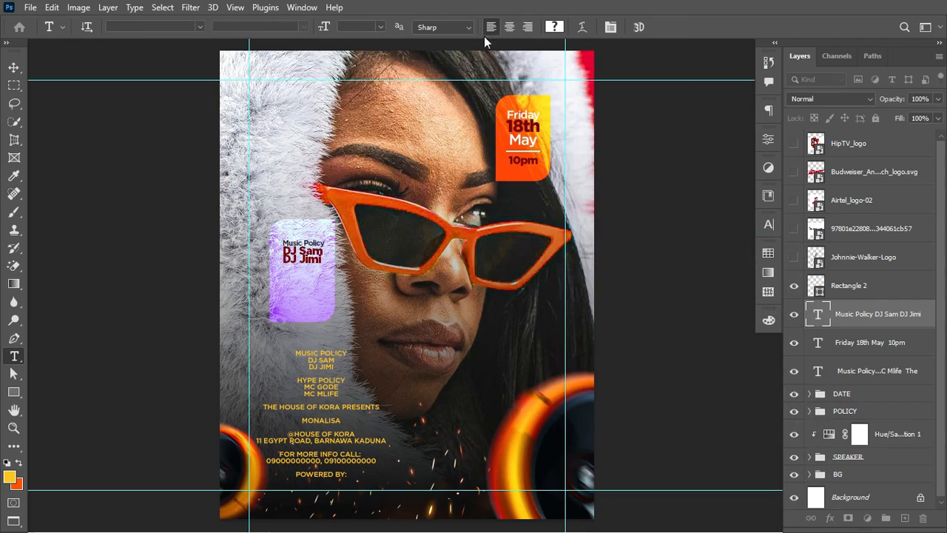
Step: Duplicate the label below the DJ names, retype it as Hype Pilot, MC Gode, MC Mlife, and select both layers
click(14, 68)
drag(314, 254, 318, 284)
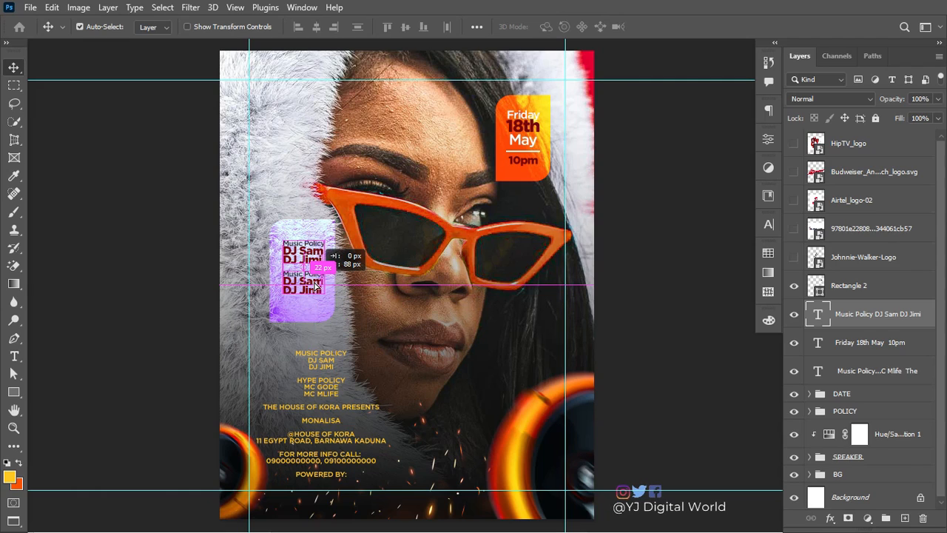
drag(316, 286, 317, 288)
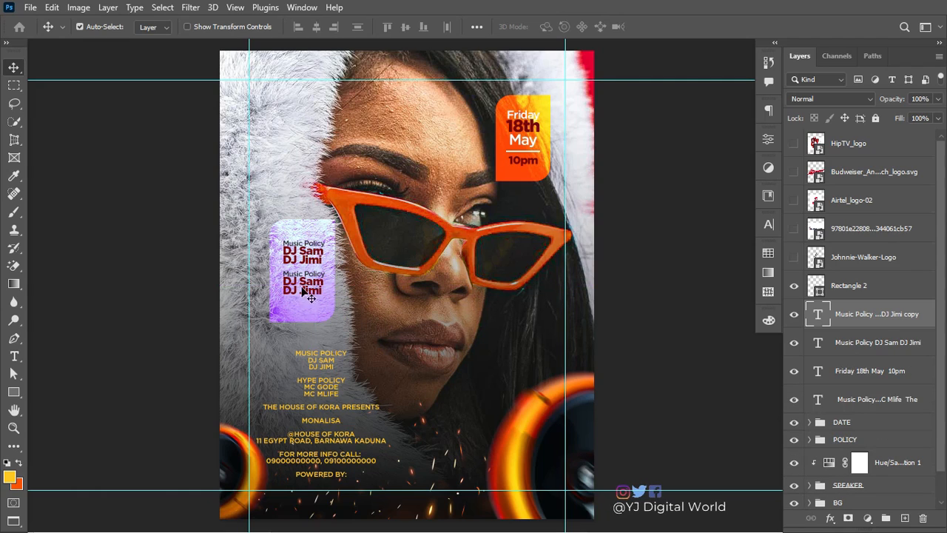
key(t)
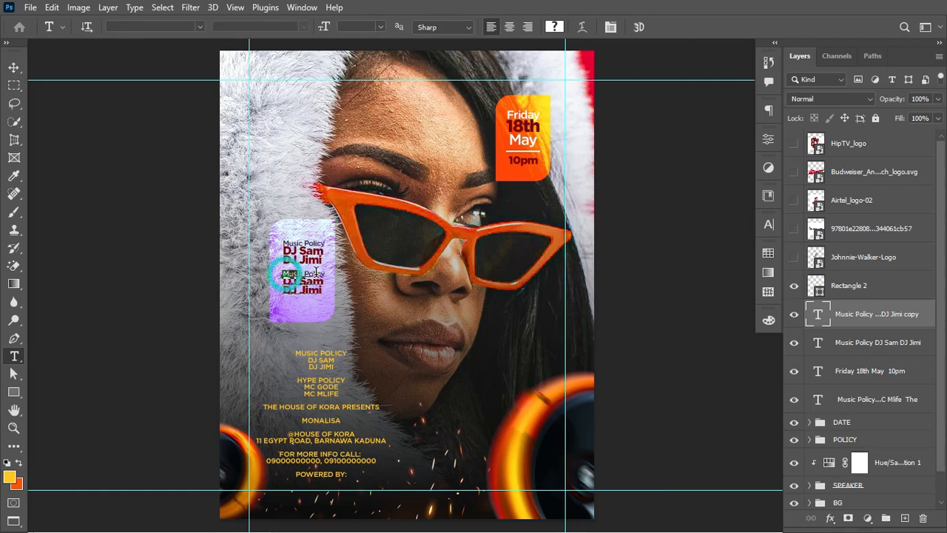
text(Hype Pilot )
drag(282, 274, 328, 292)
text(MC)
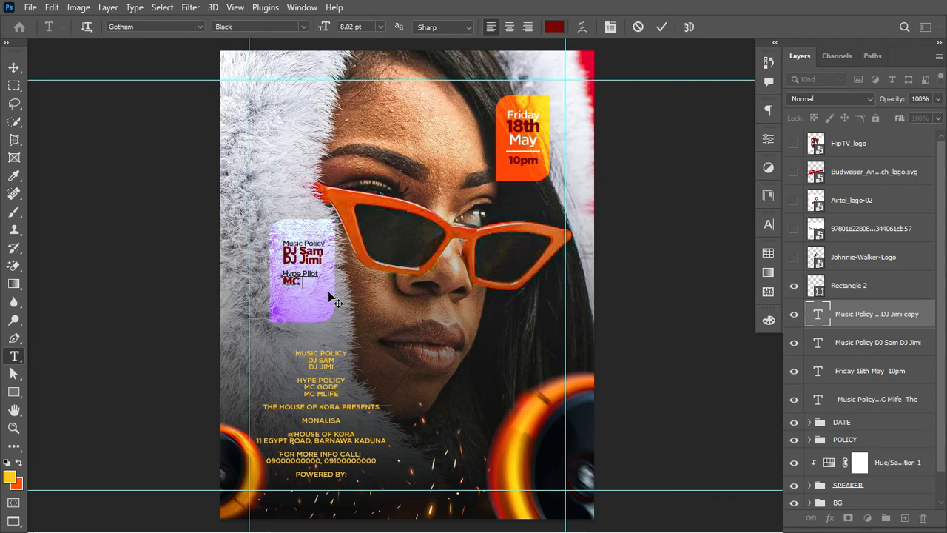
text( Gode MC Mlife)
click(13, 68)
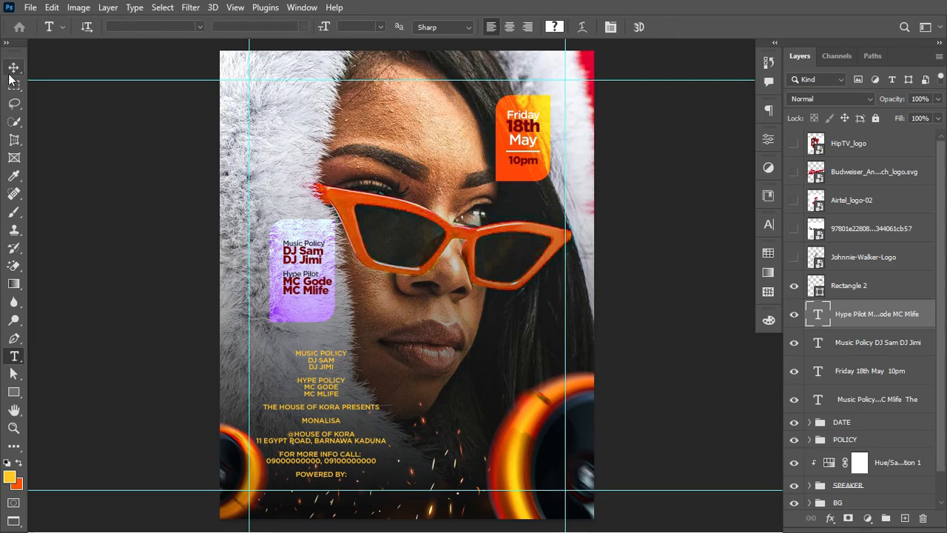
ctrl+click(875, 345)
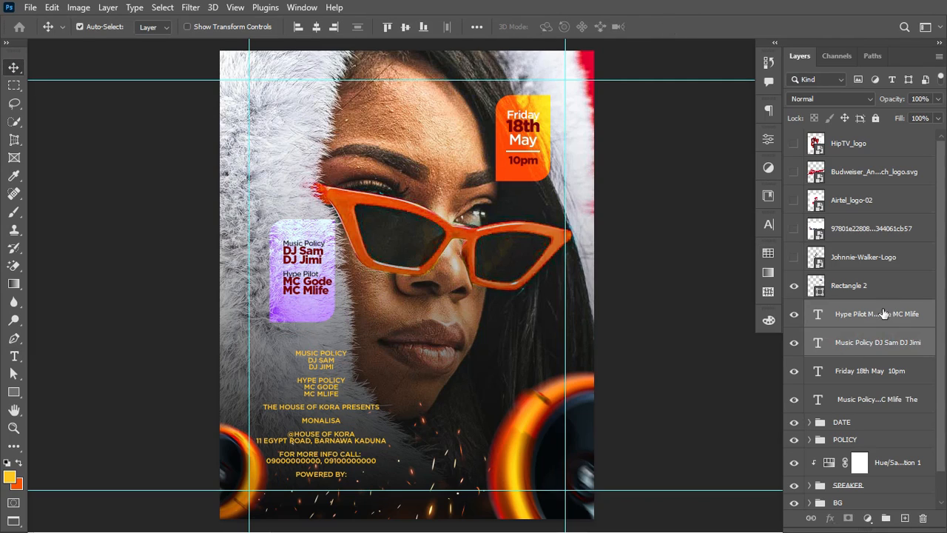
drag(884, 318, 851, 439)
click(793, 382)
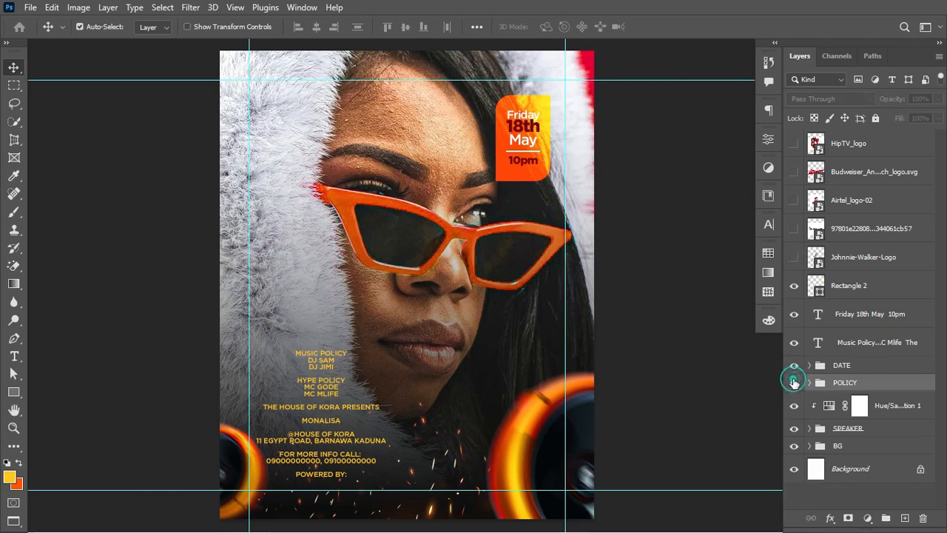
click(794, 382)
click(873, 336)
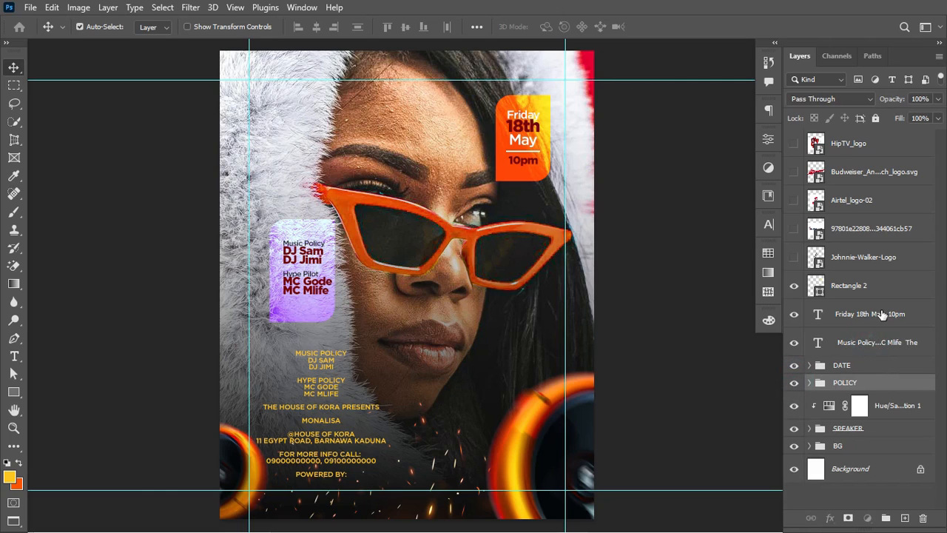
shift+click(882, 312)
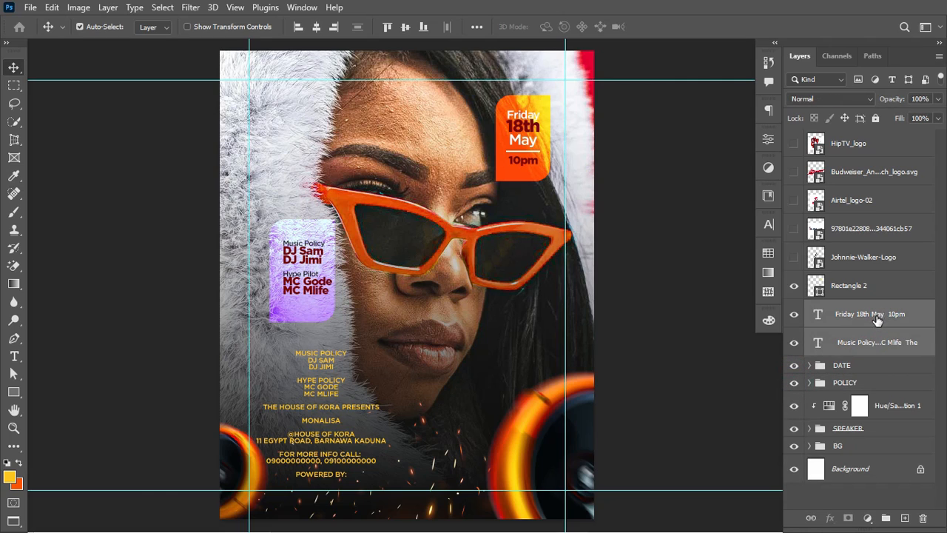
drag(892, 314, 812, 355)
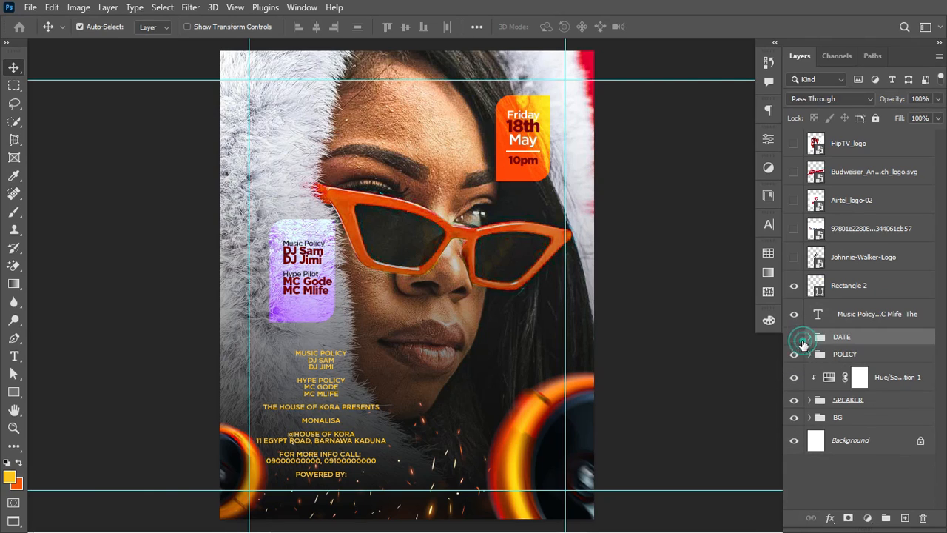
click(796, 338)
click(796, 338)
click(795, 353)
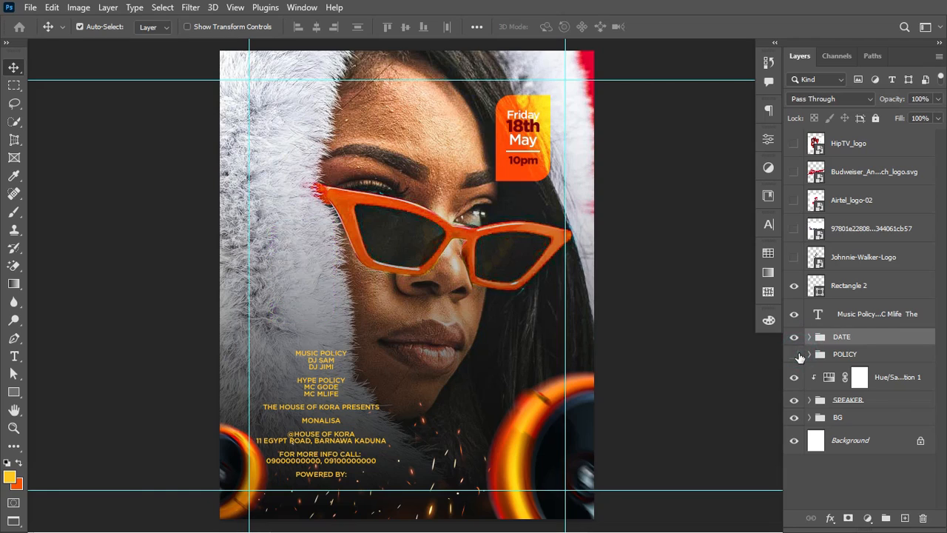
click(795, 354)
click(855, 318)
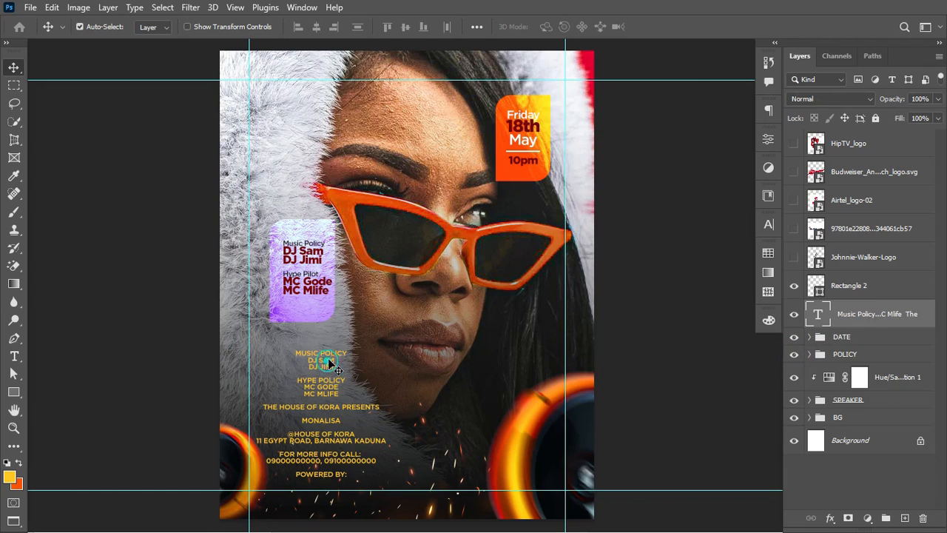
Step: Move the yellow event details up over the face and add a MONALISSA text layer below it
drag(326, 366, 456, 181)
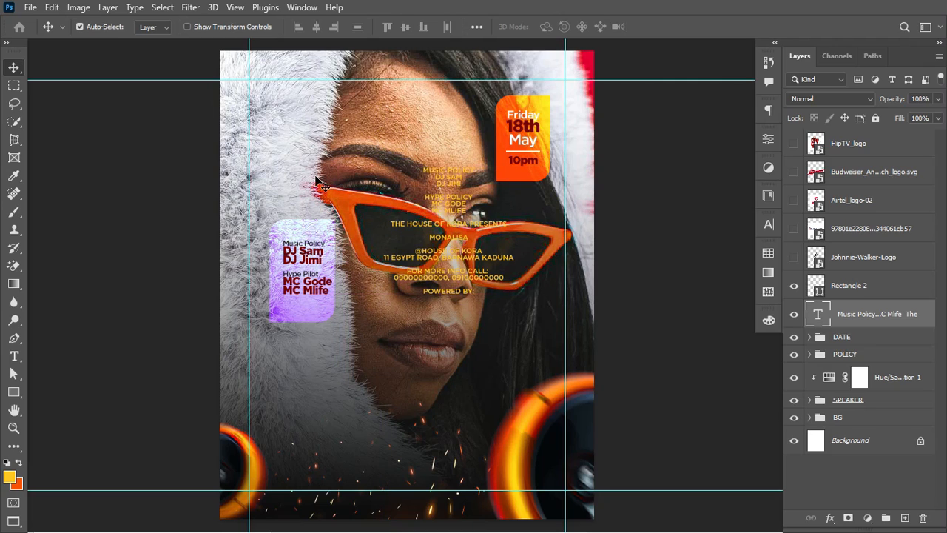
click(14, 356)
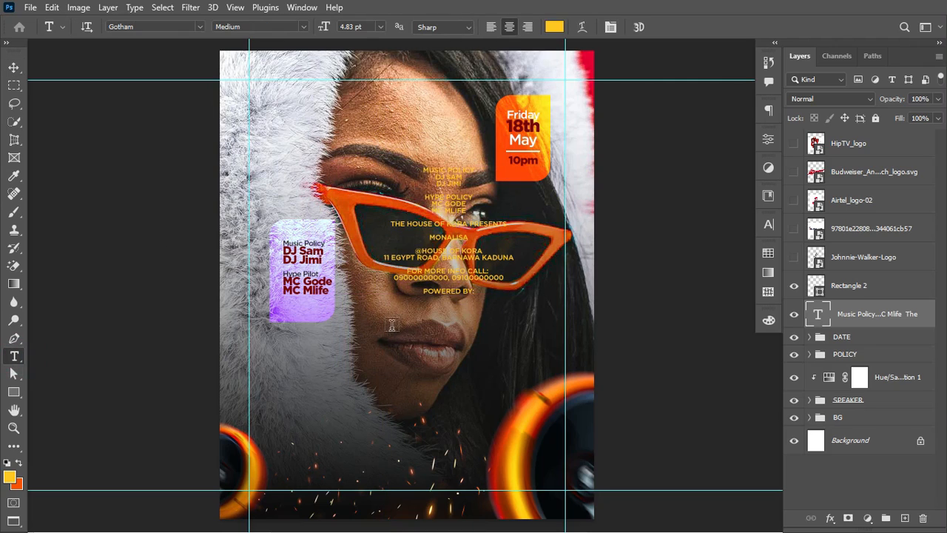
click(321, 377)
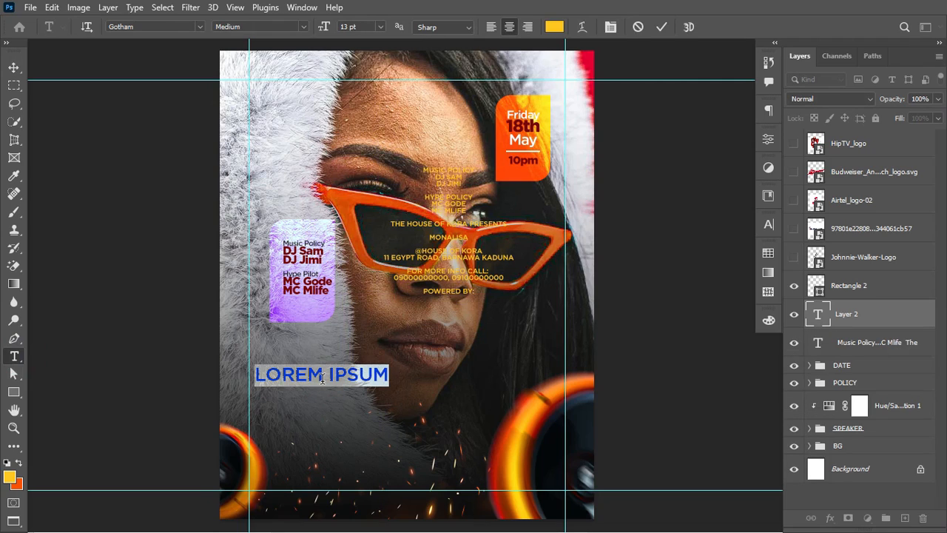
text(MONALISSA)
key(ctrl+Return)
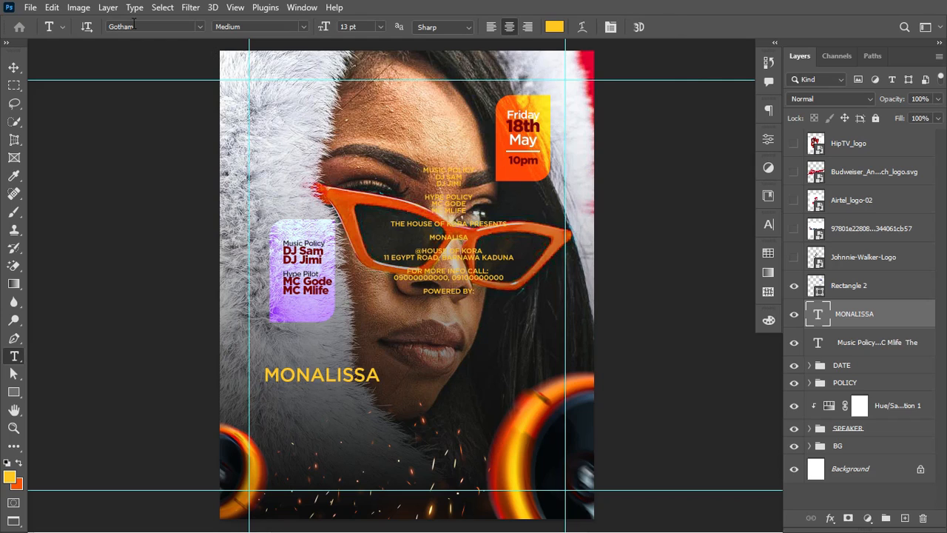
Step: Set the MONALISSA font to Heathergreen Regular
click(133, 27)
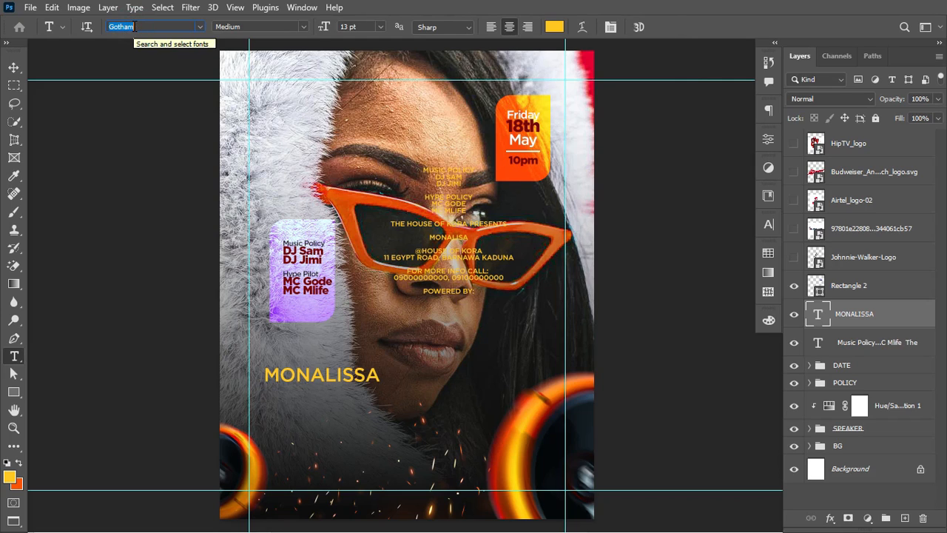
text(H)
key(Up)
text(EA)
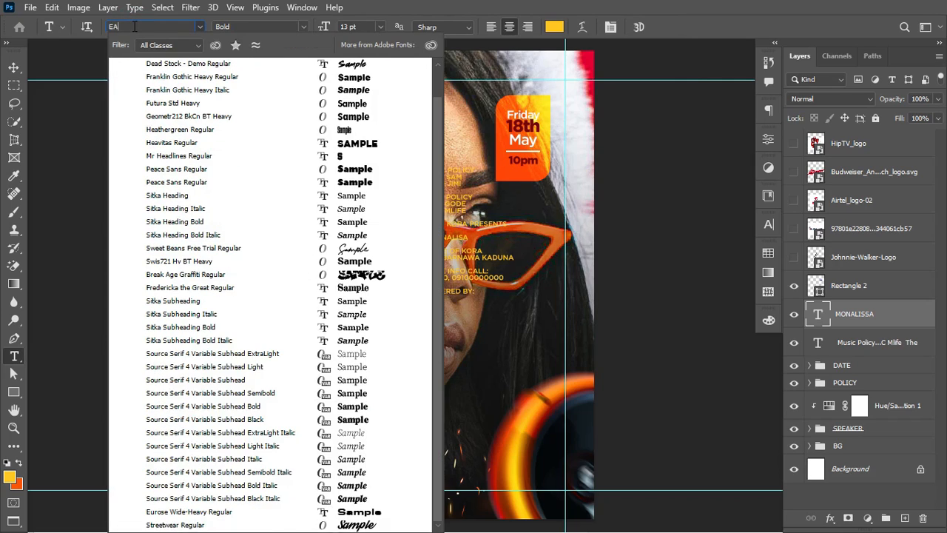
key(BackSpace)
key(BackSpace)
text(HE)
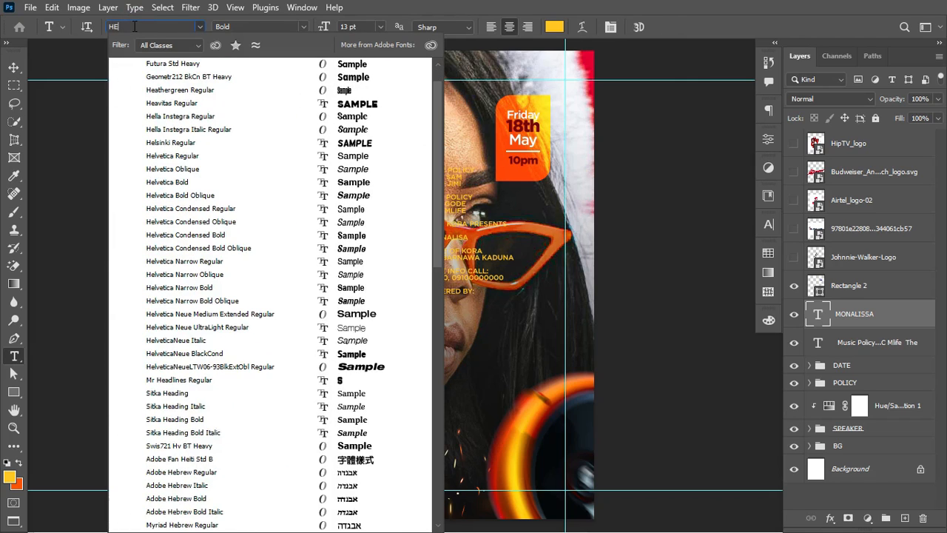
text(AT)
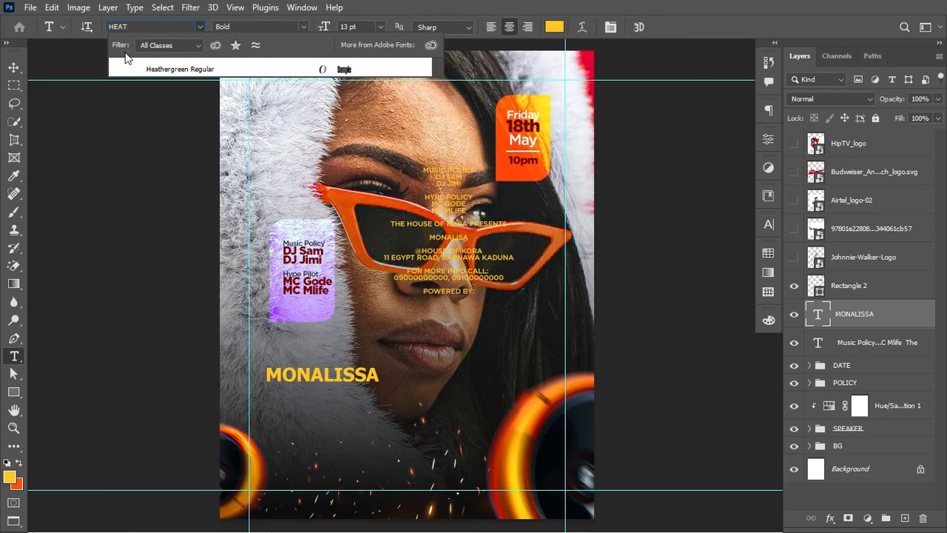
click(156, 68)
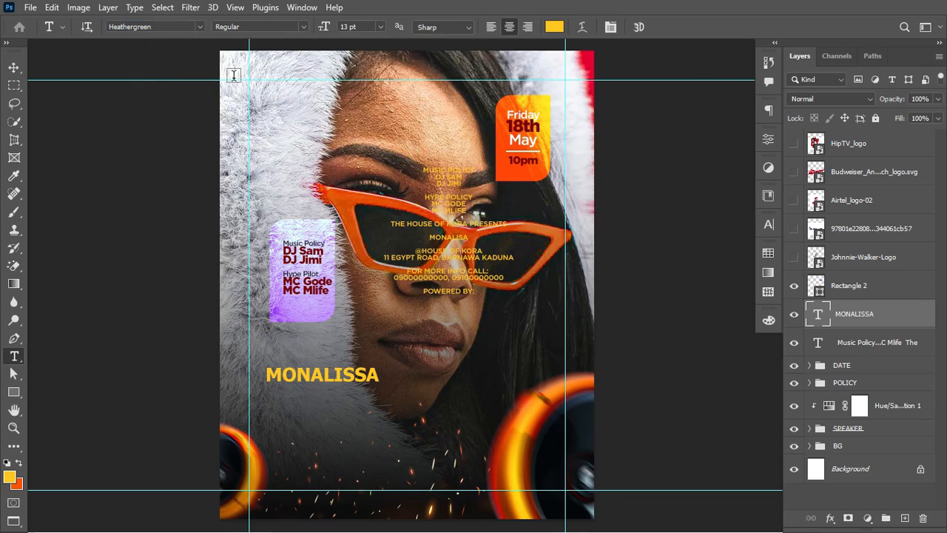
Step: Scale MONALISSA to about 750% so it spans the poster's lower half
key(ctrl+t)
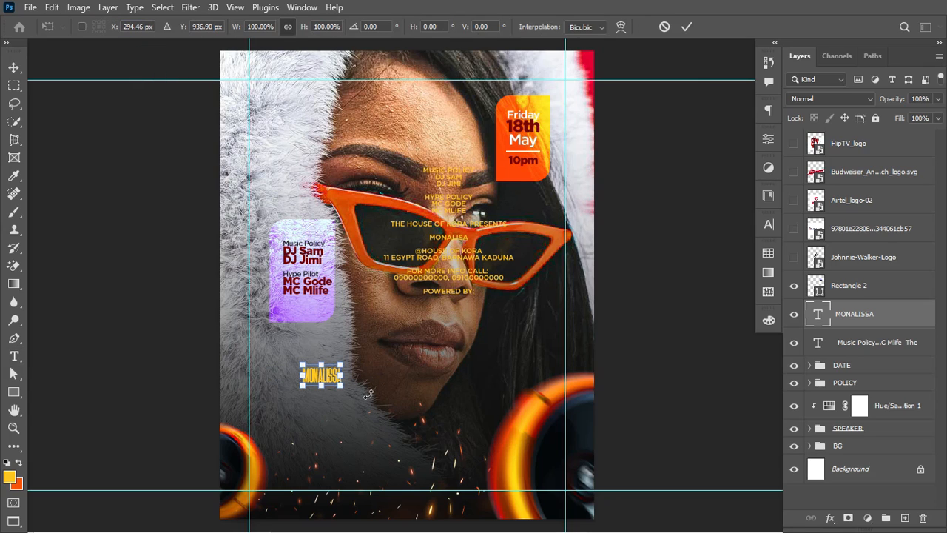
drag(344, 392, 545, 500)
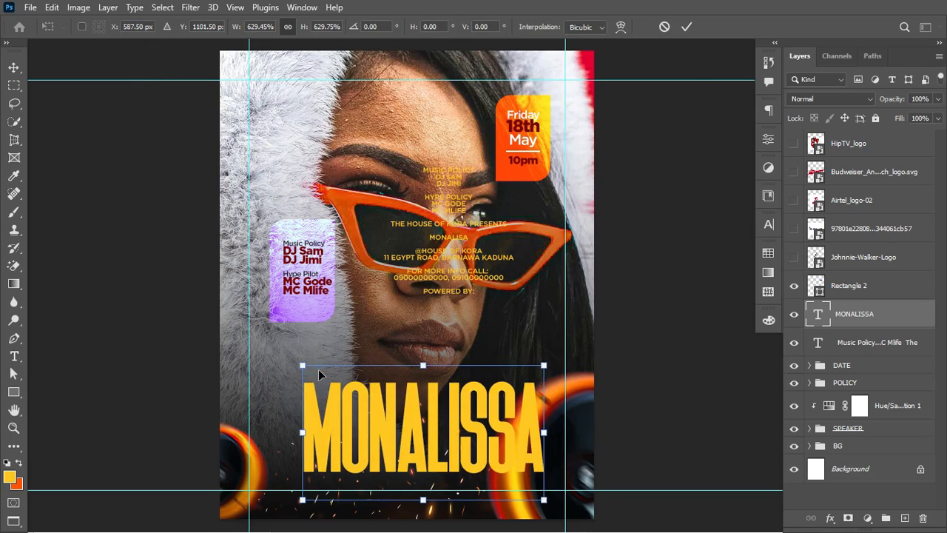
drag(302, 365, 267, 346)
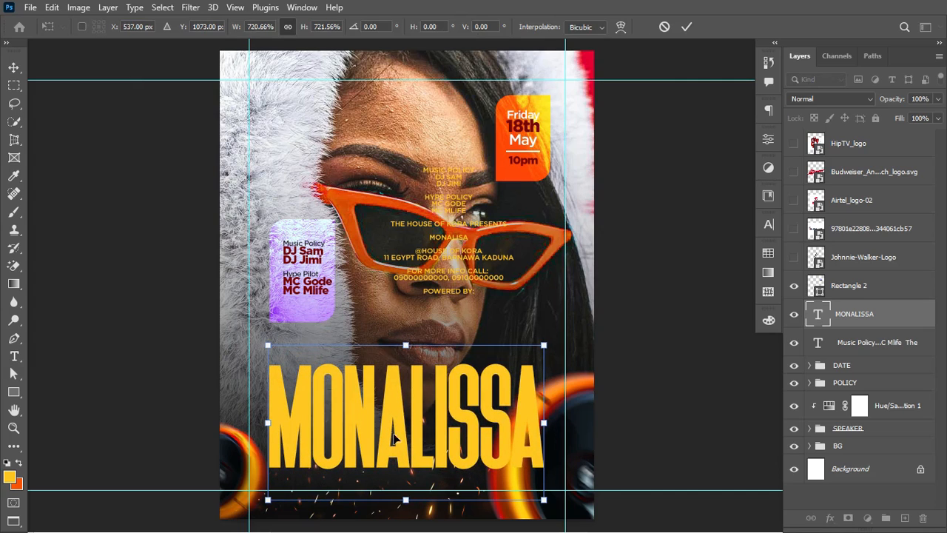
drag(395, 439, 390, 400)
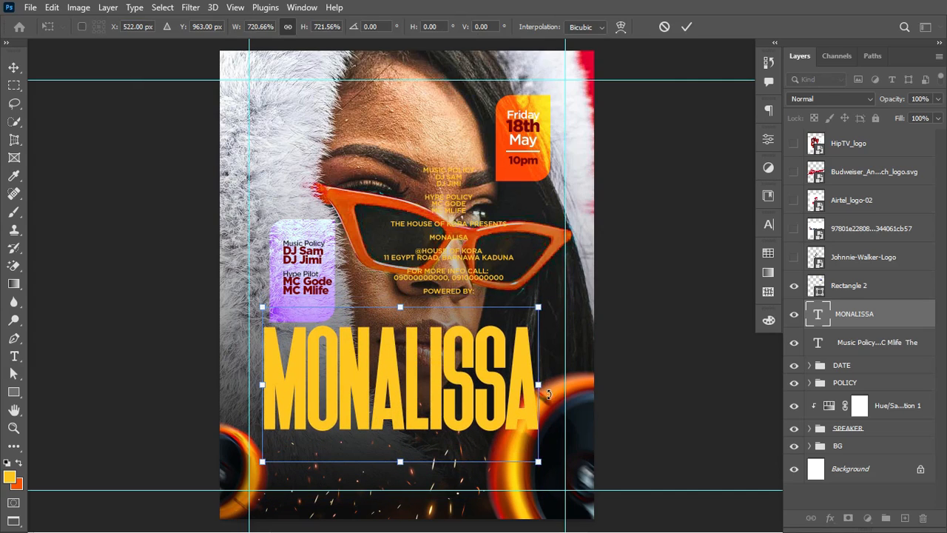
drag(539, 386, 551, 386)
key(Return)
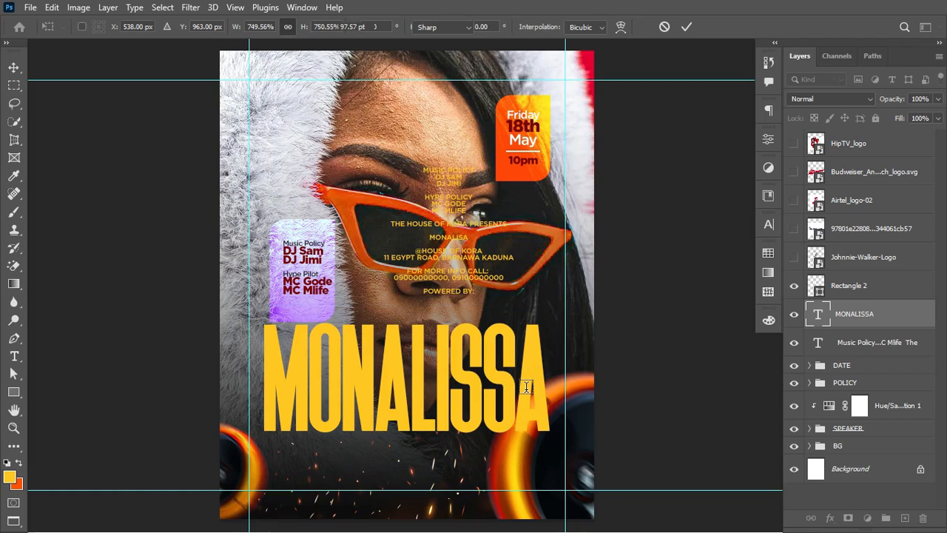
Step: Centre MONALISSA horizontally on the canvas, then deselect
key(t)
key(ctrl+a)
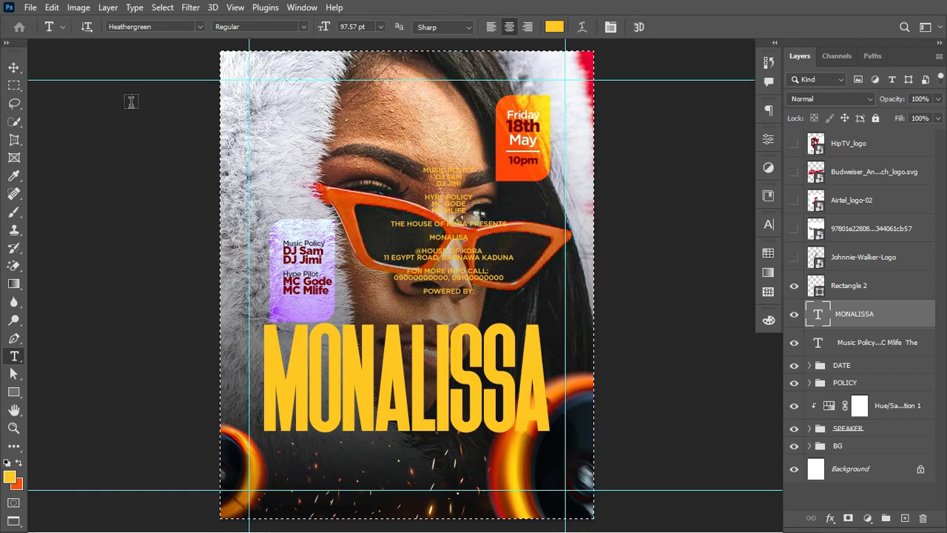
click(13, 67)
click(317, 27)
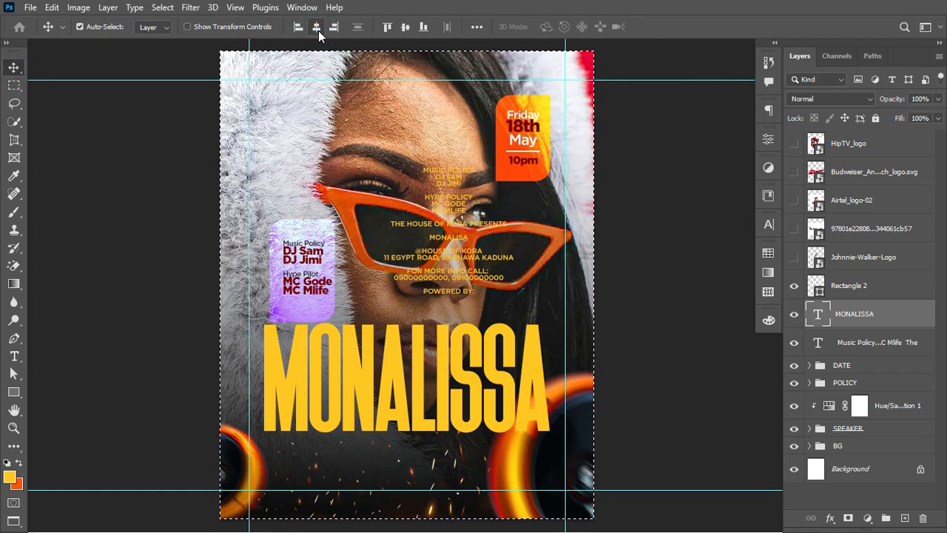
key(ctrl+d)
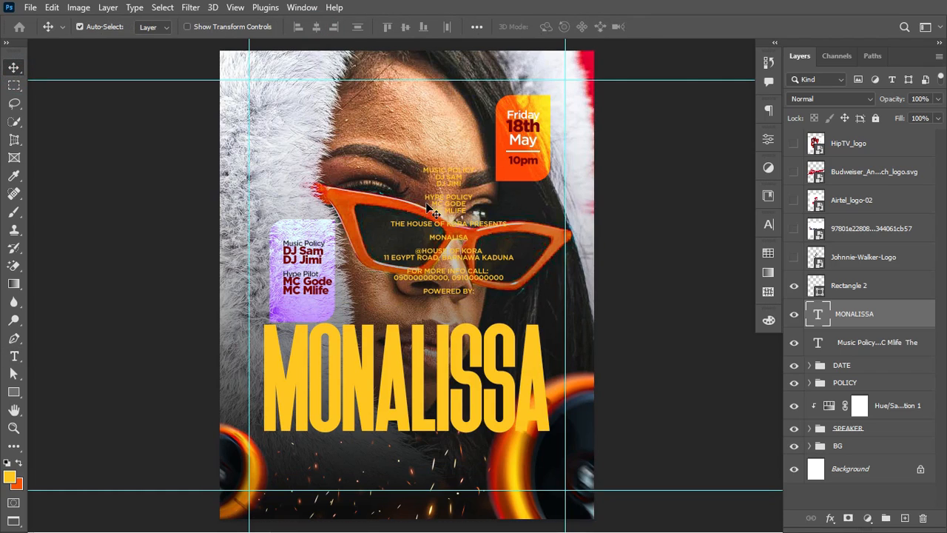
Step: Colour the MONALISSA title red and set its layer blend mode to Overlay
click(768, 254)
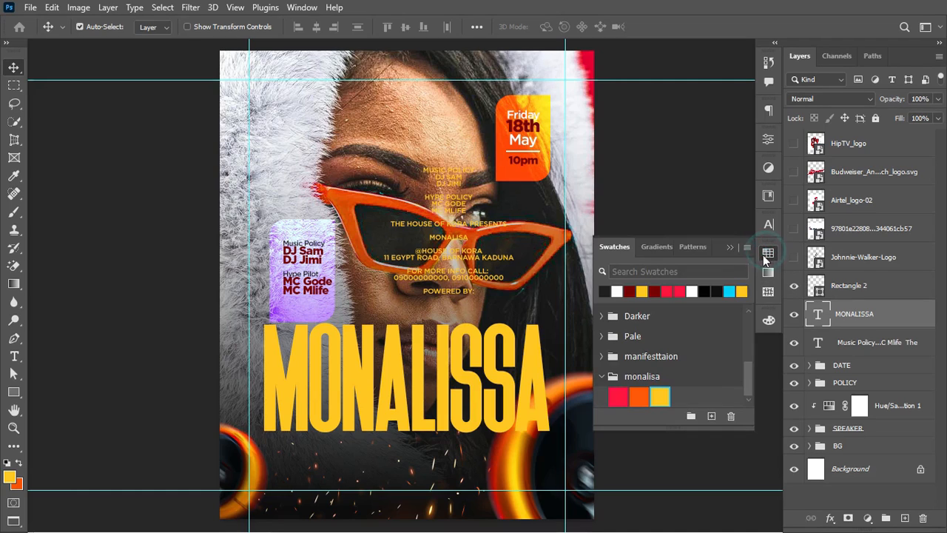
click(620, 398)
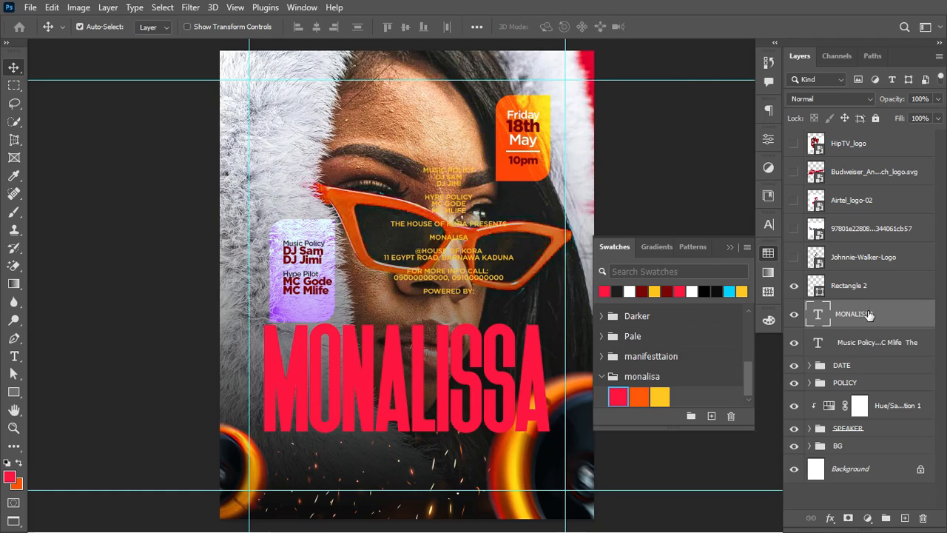
click(855, 99)
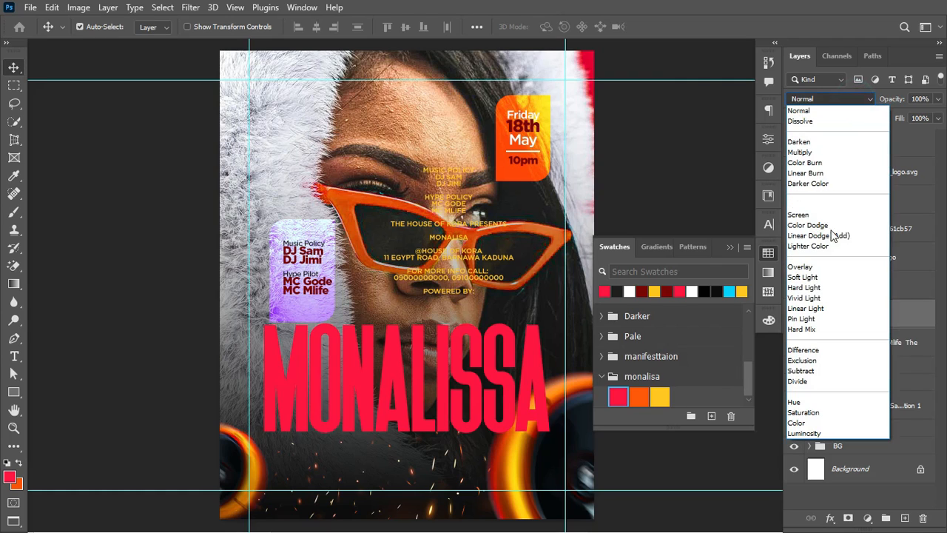
click(827, 269)
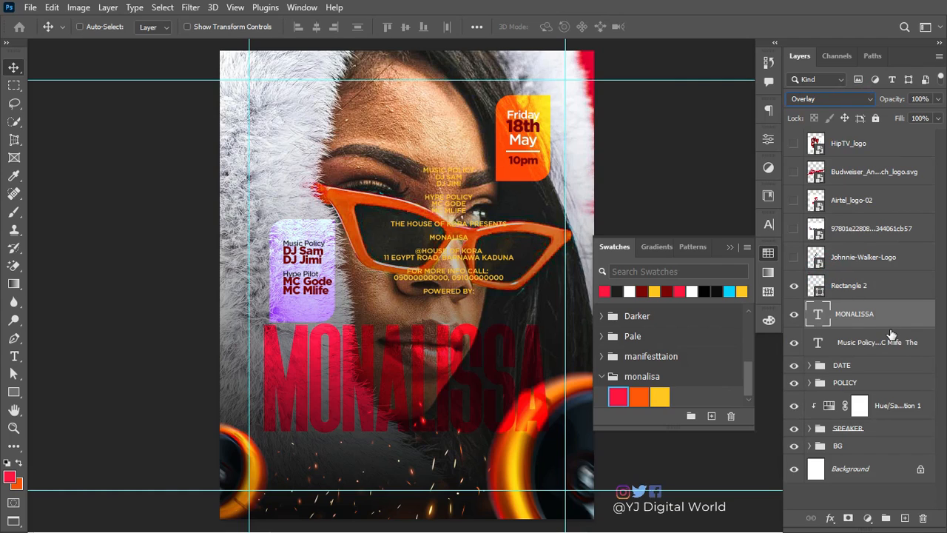
Step: Duplicate the title layer, place the copy below the original, and colour it yellow
key(ctrl+j)
drag(892, 334, 890, 357)
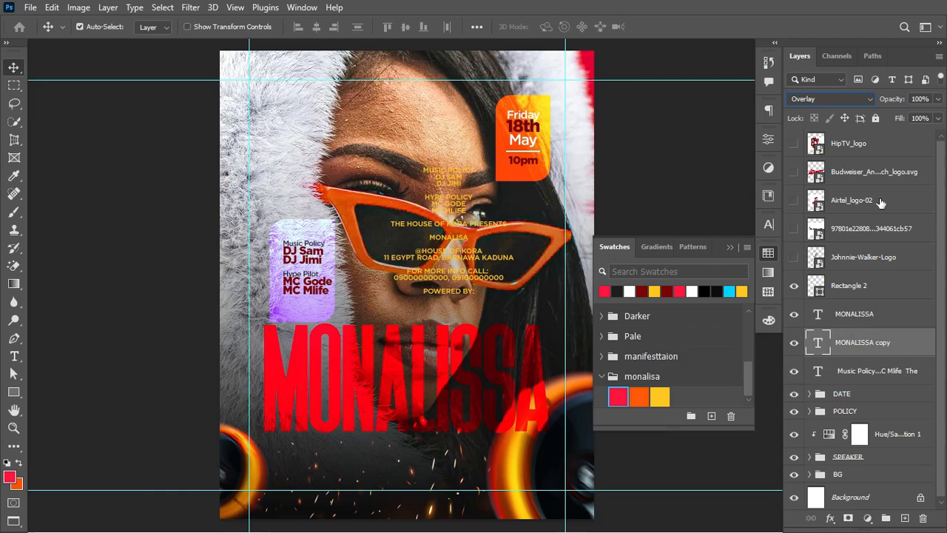
click(667, 396)
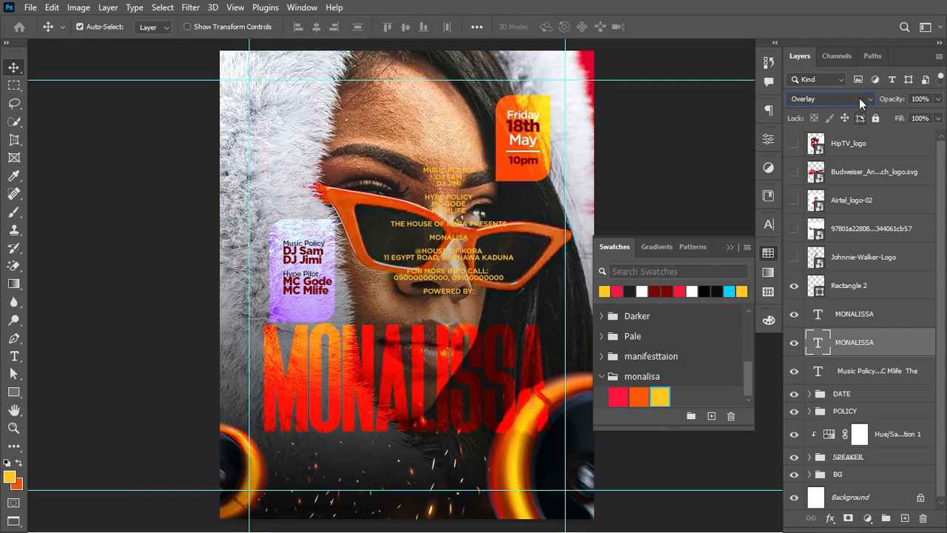
Step: Set the MONALISSA copy to Hard Light and scale both title layers to about 97%
click(860, 101)
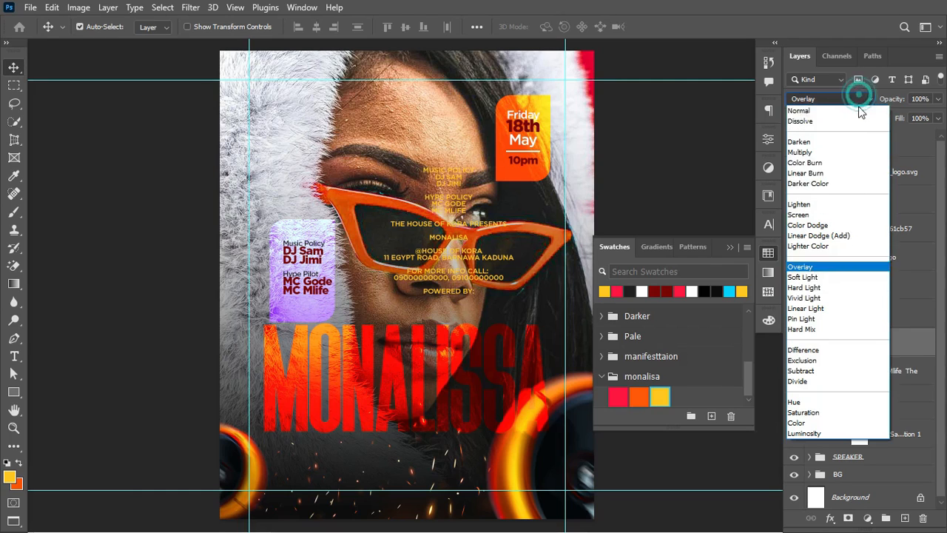
click(834, 289)
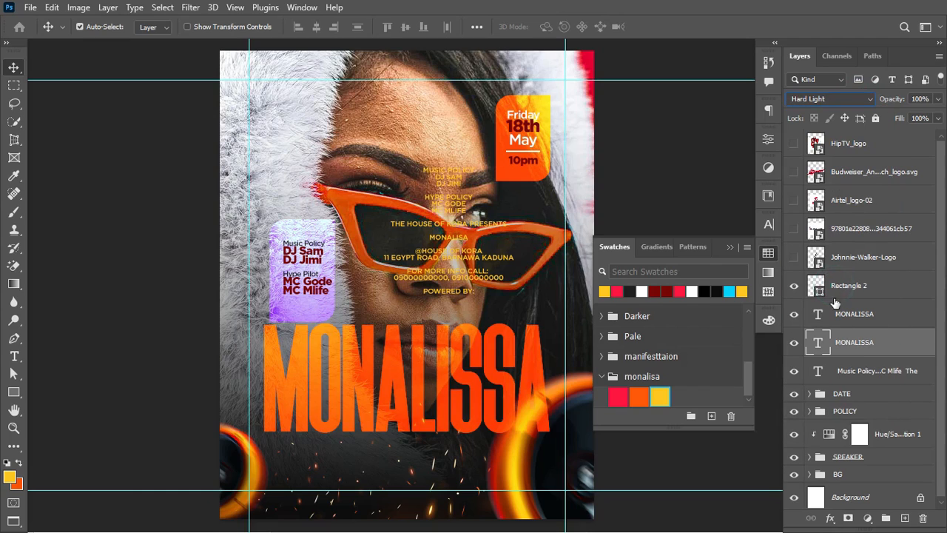
click(883, 315)
click(883, 342)
click(730, 247)
click(880, 315)
shift+click(885, 343)
key(ctrl+t)
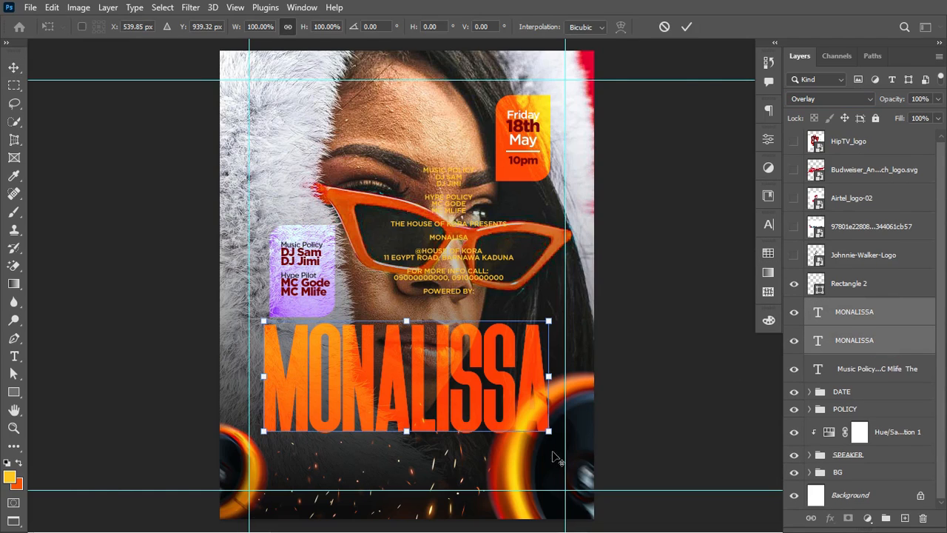
drag(547, 439, 544, 435)
key(Return)
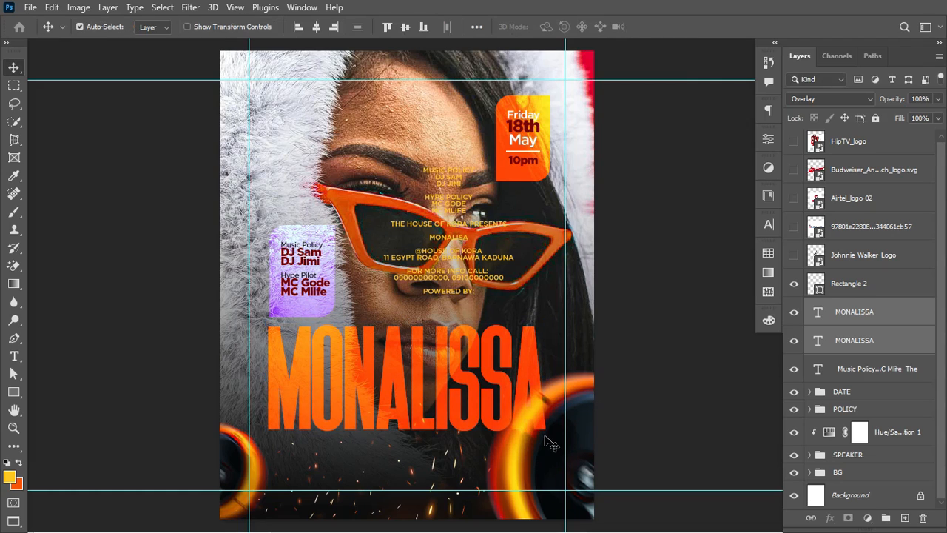
Step: Move the speaker image down about 123 px, lower the title 50 px, and group both layers
click(583, 403)
drag(583, 403, 585, 443)
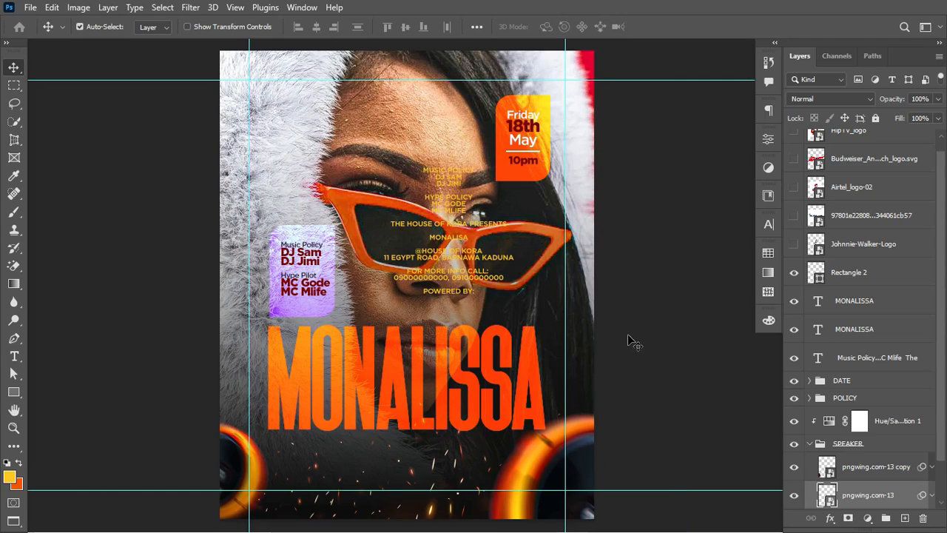
click(873, 301)
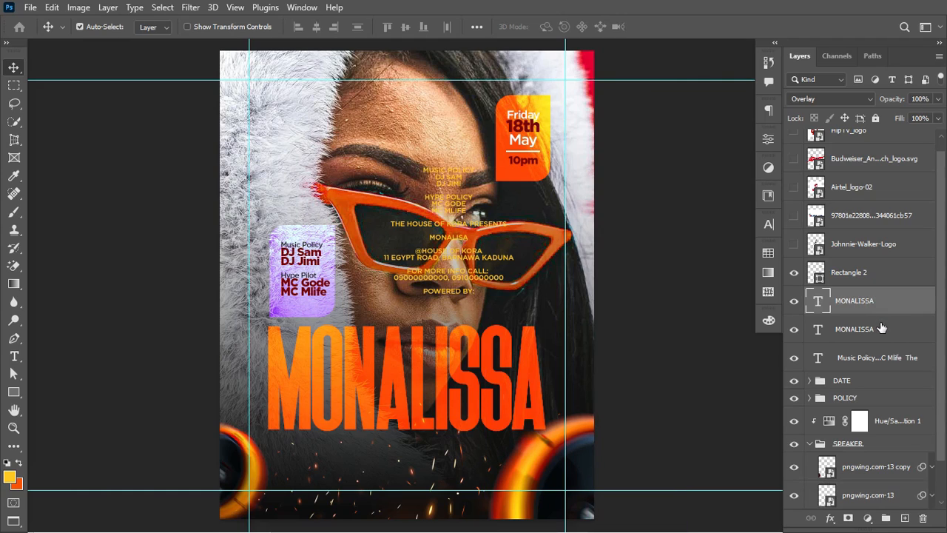
shift+click(882, 327)
key(ctrl+t)
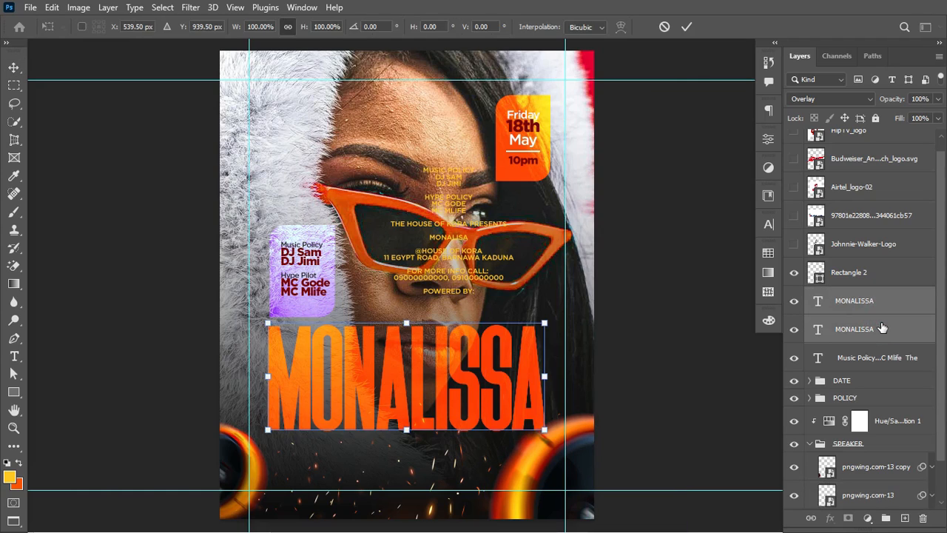
drag(461, 382, 453, 400)
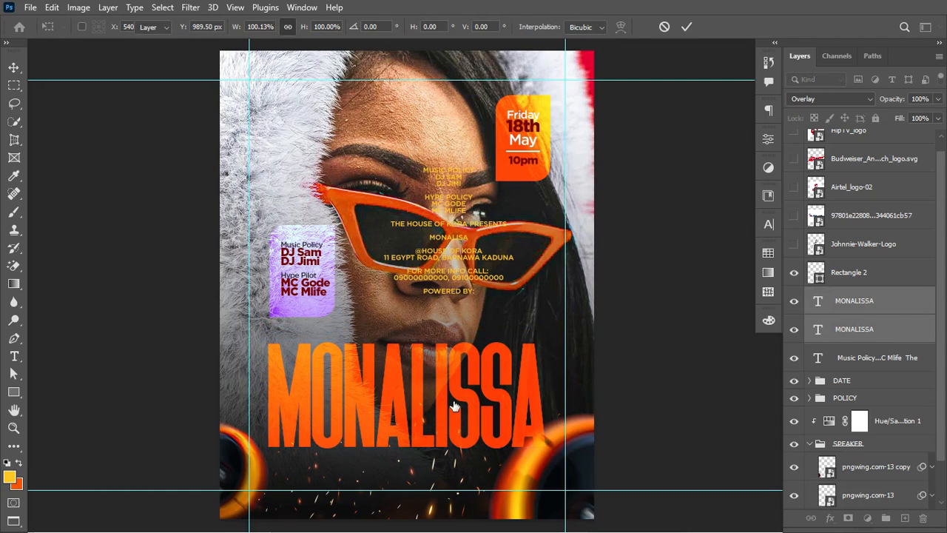
key(Return)
key(ctrl+g)
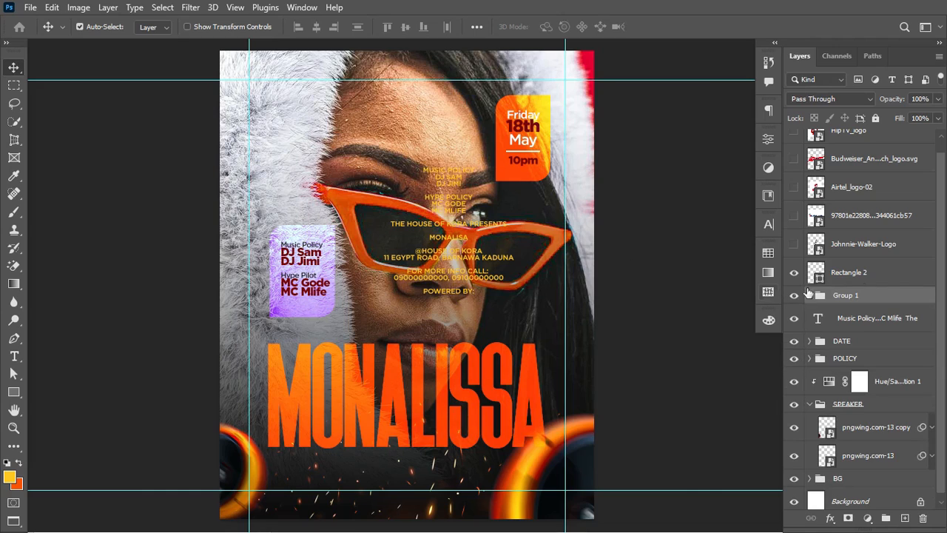
Step: Rename the group THEME and delete the lineup lines from the paragraph text
double_click(849, 296)
text(THEME)
key(Return)
click(14, 356)
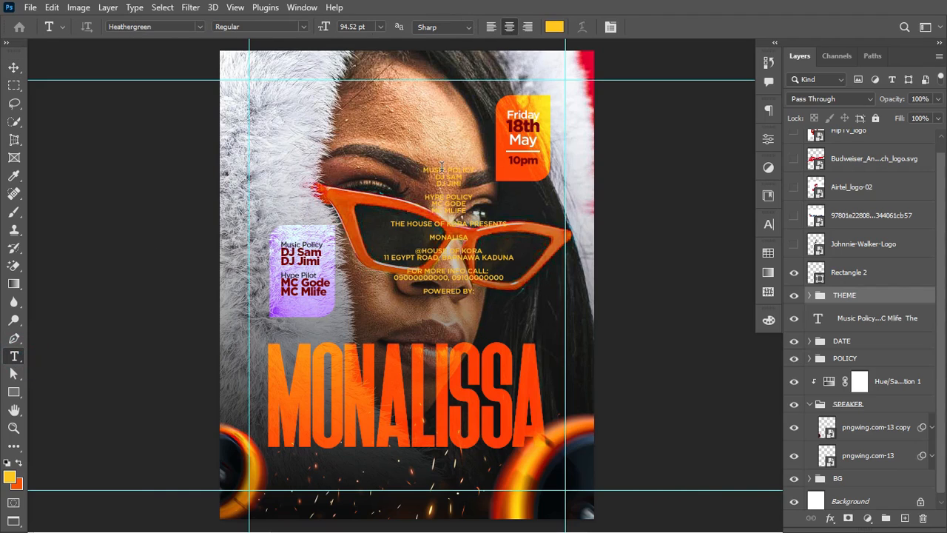
drag(424, 168, 494, 212)
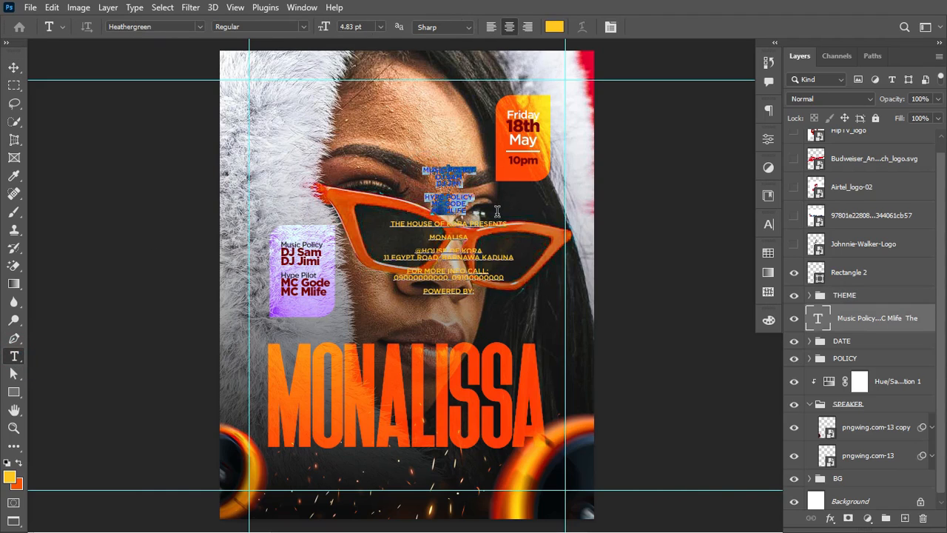
key(BackSpace)
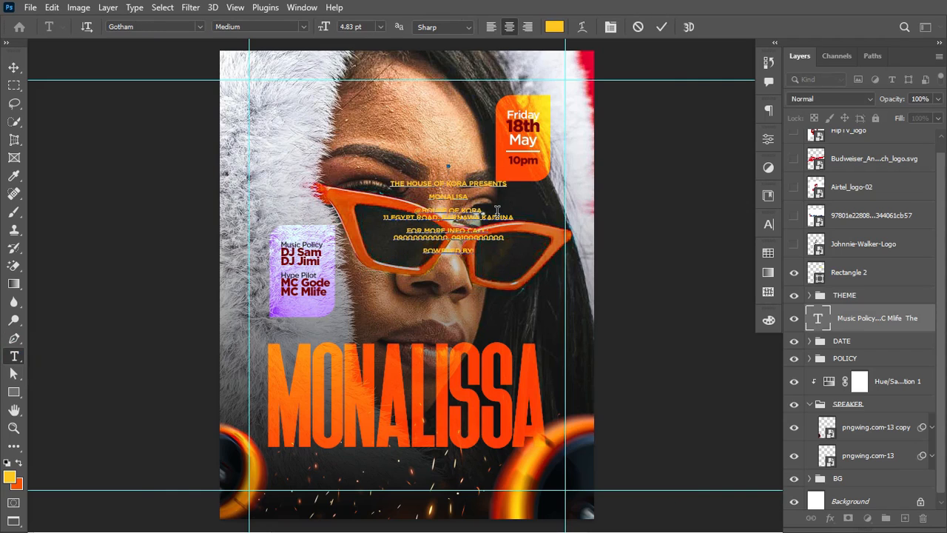
key(BackSpace)
key(BackSpace)
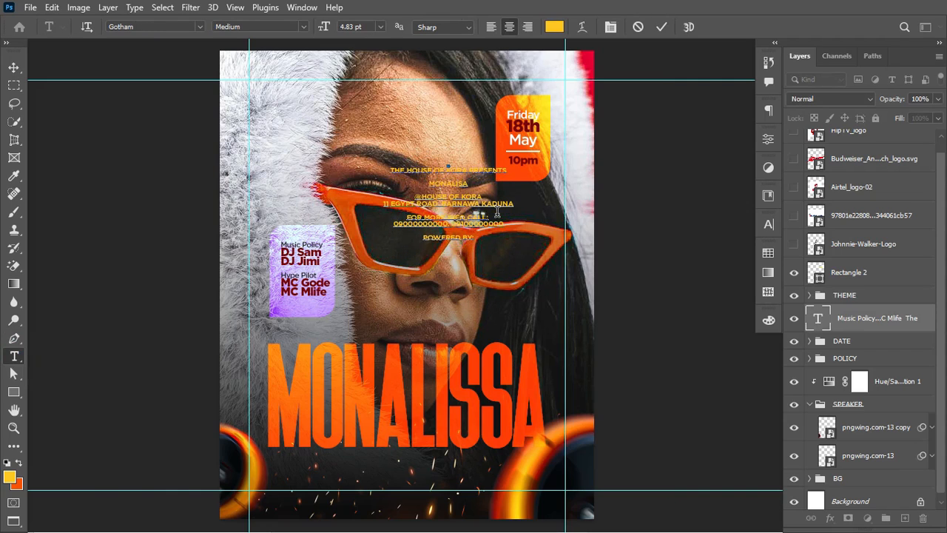
Step: Move the THE HOUSE OF KORA PRESENTS line into its own new text layer
drag(390, 169, 529, 171)
key(ctrl+c)
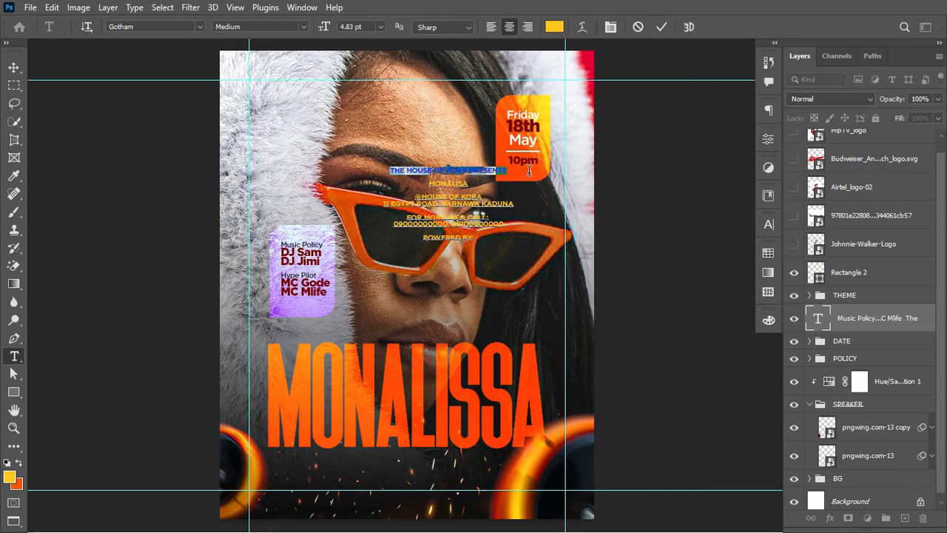
key(ctrl+Return)
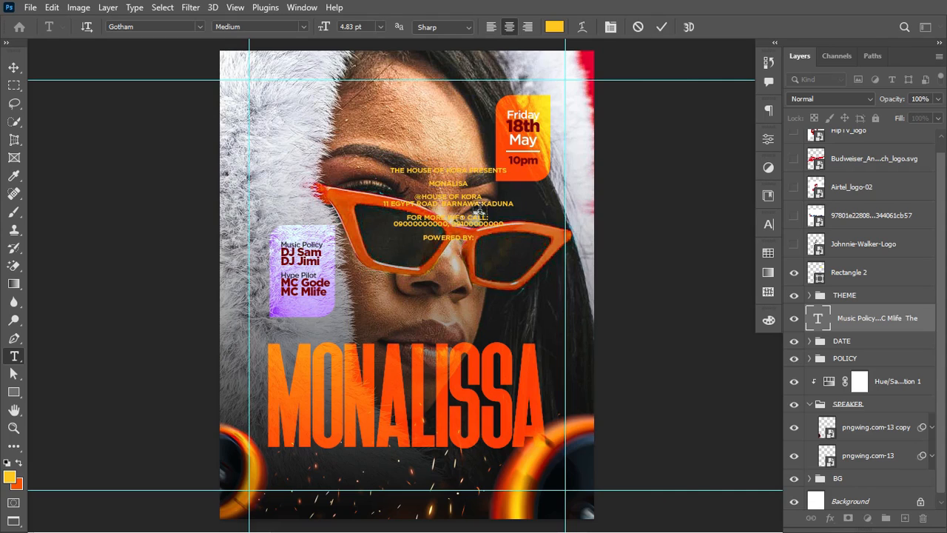
click(380, 310)
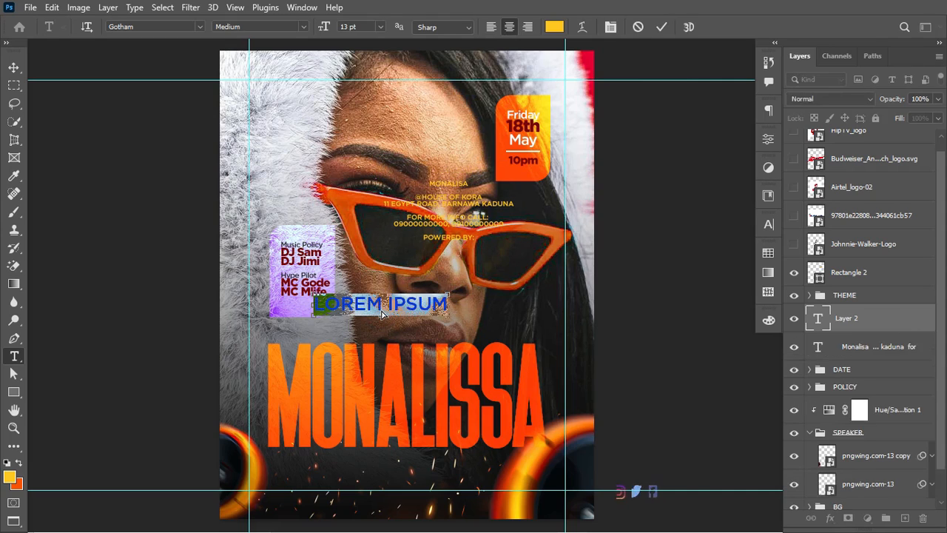
key(ctrl+v)
key(ctrl+Return)
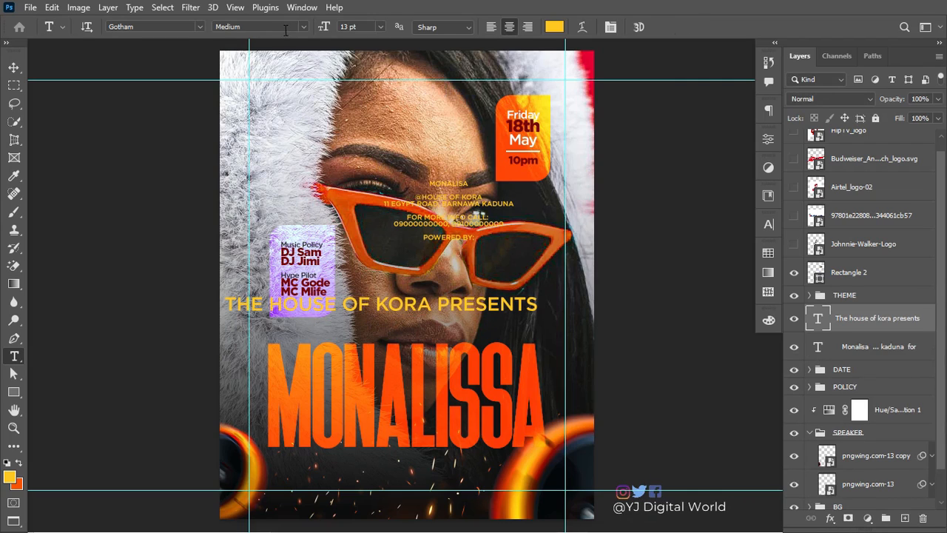
Step: Make THE HOUSE OF KORA Gotham Black weight and colour the headline white
drag(431, 304, 216, 305)
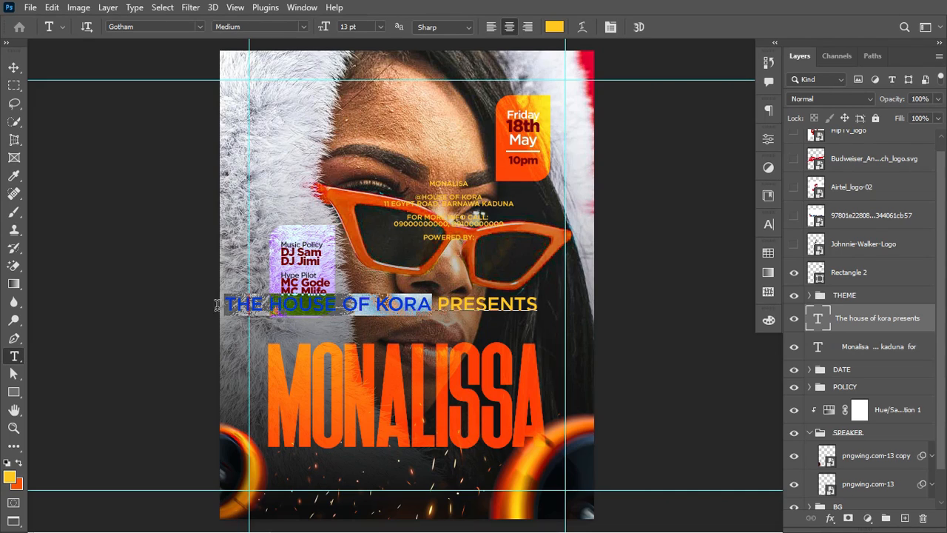
click(269, 27)
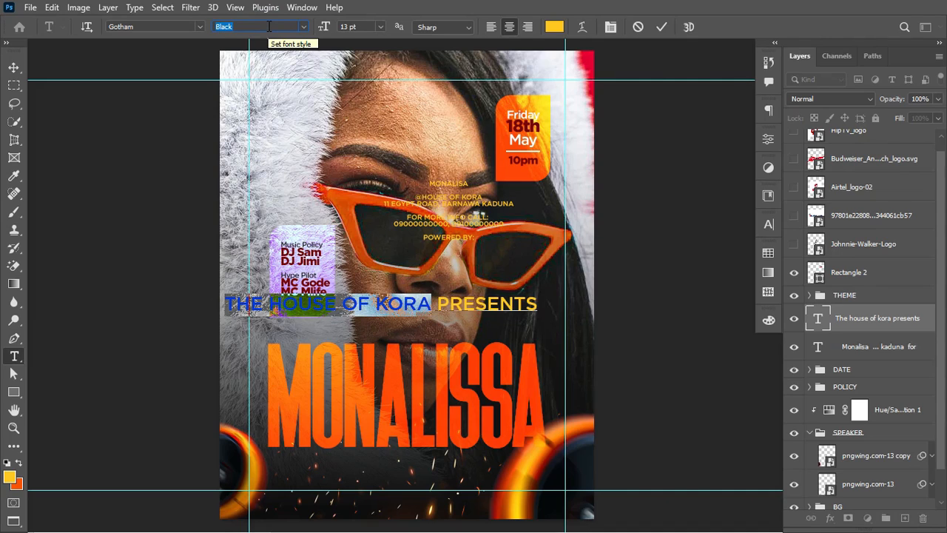
key(Return)
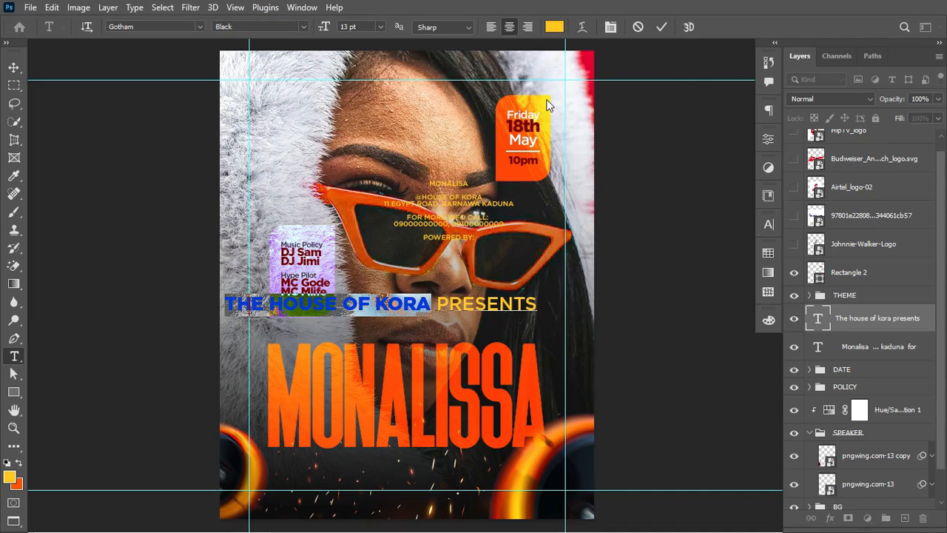
click(555, 27)
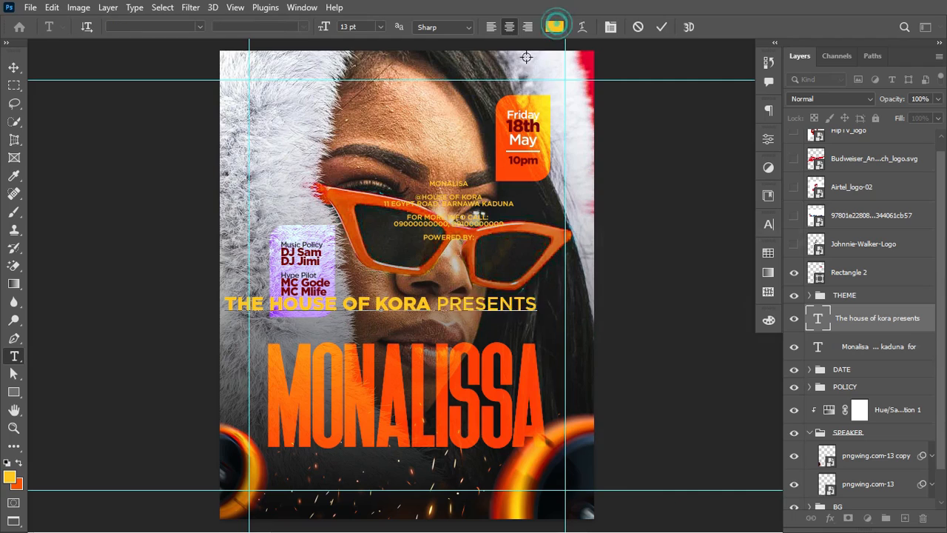
drag(449, 261, 451, 261)
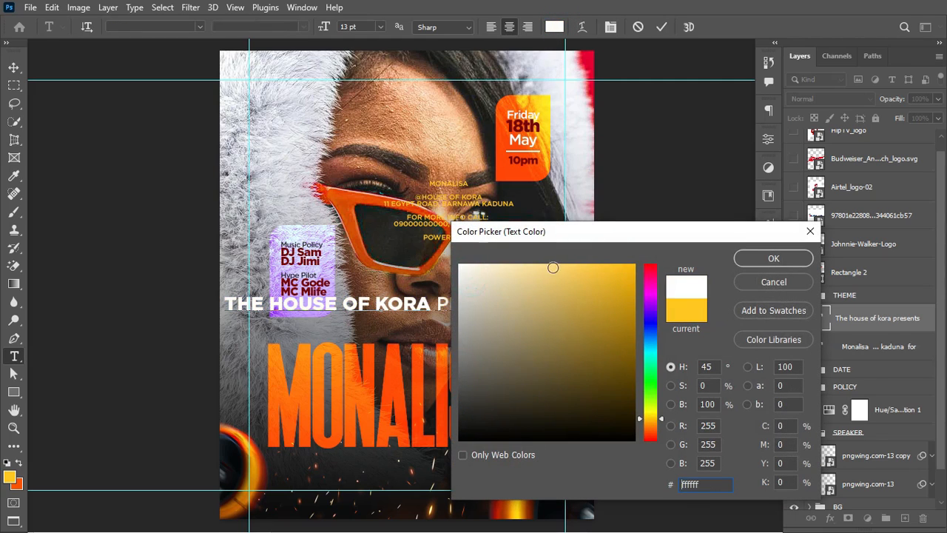
click(773, 258)
click(661, 27)
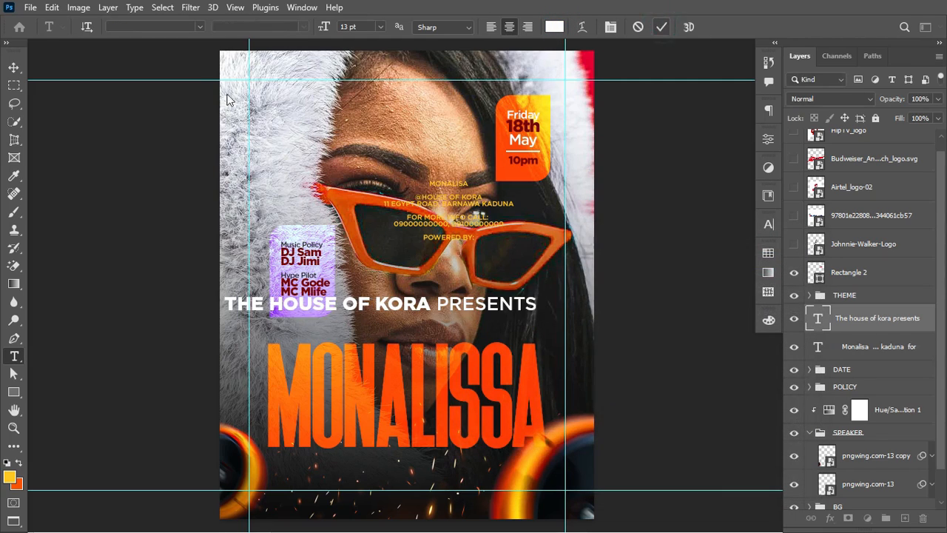
Step: Scale the headline to about 47% and align it above MONALISSA's left edge
click(10, 70)
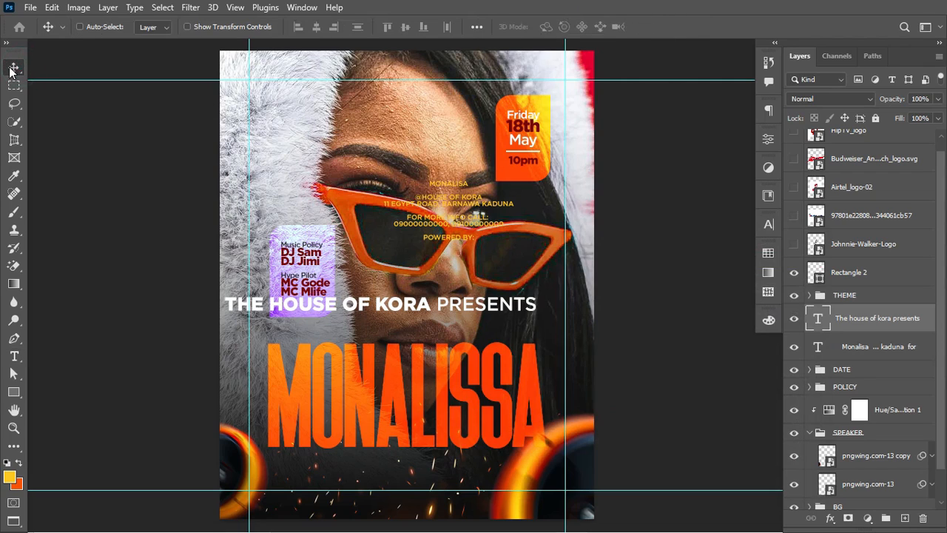
key(ctrl+t)
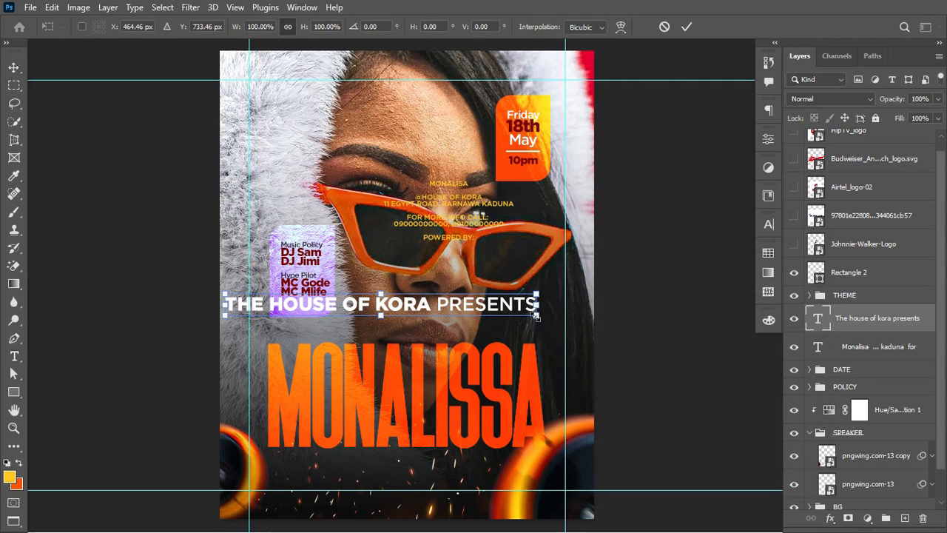
drag(537, 317, 403, 334)
drag(399, 335, 391, 335)
drag(416, 340, 390, 338)
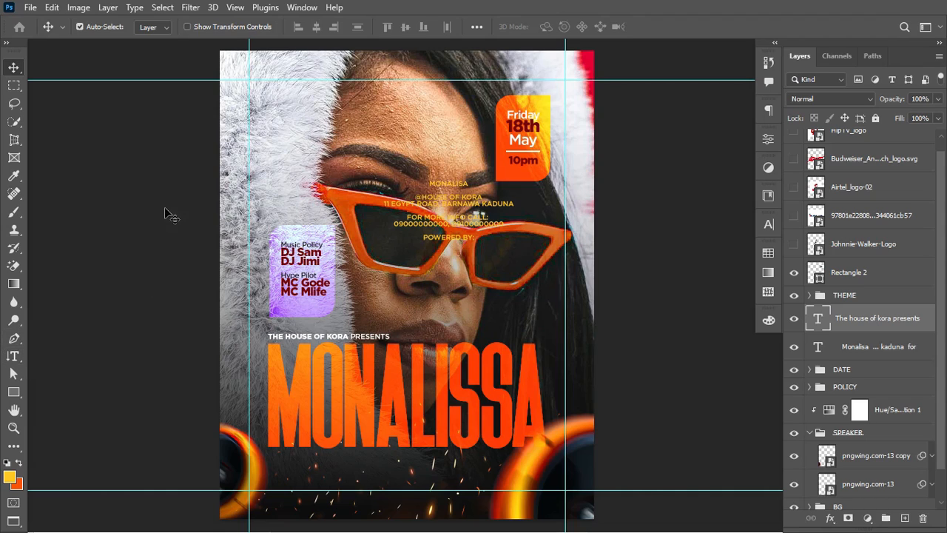
Step: Paste the address as a new text layer, shrunk and moved to the flyer bottom
click(9, 356)
click(70, 355)
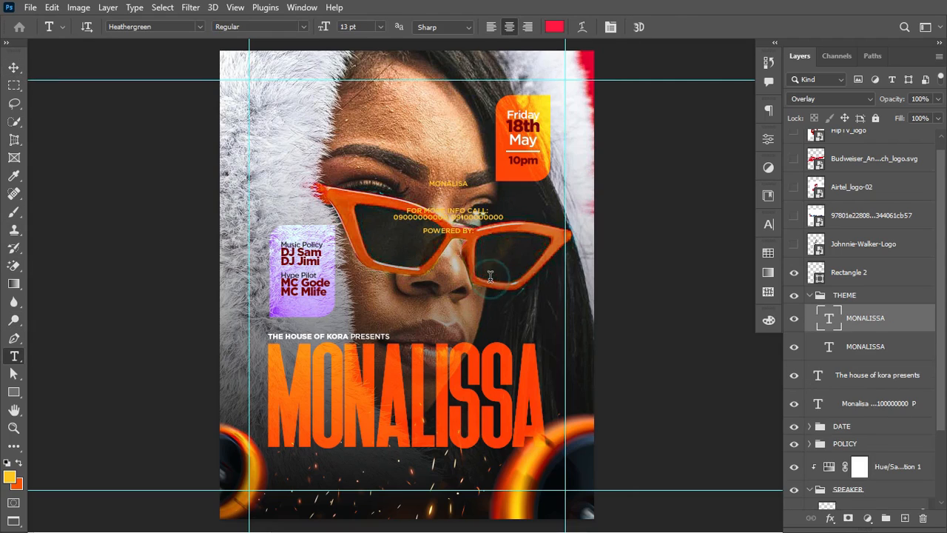
click(490, 276)
text(@HOUSE OF KORA EGYPT ROAD, BARNAWA KADUNA)
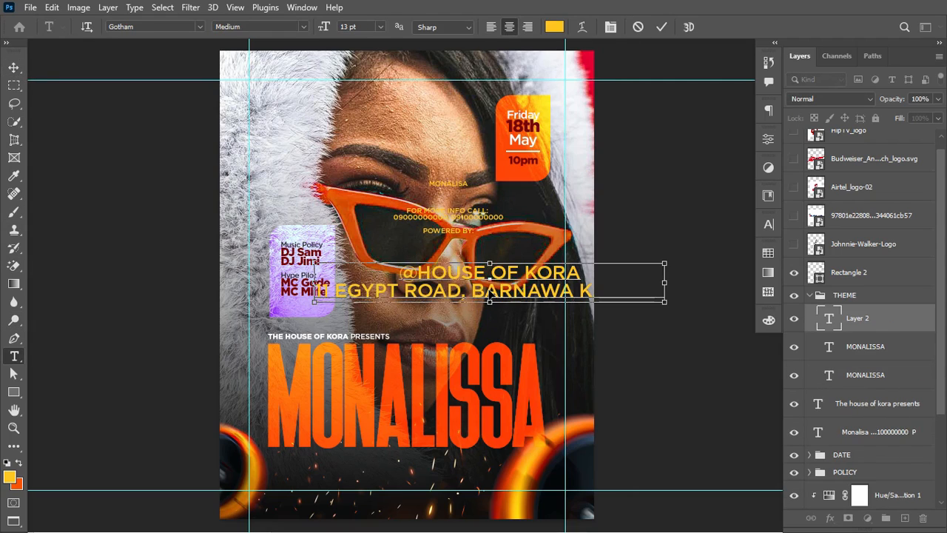
key(ctrl+Return)
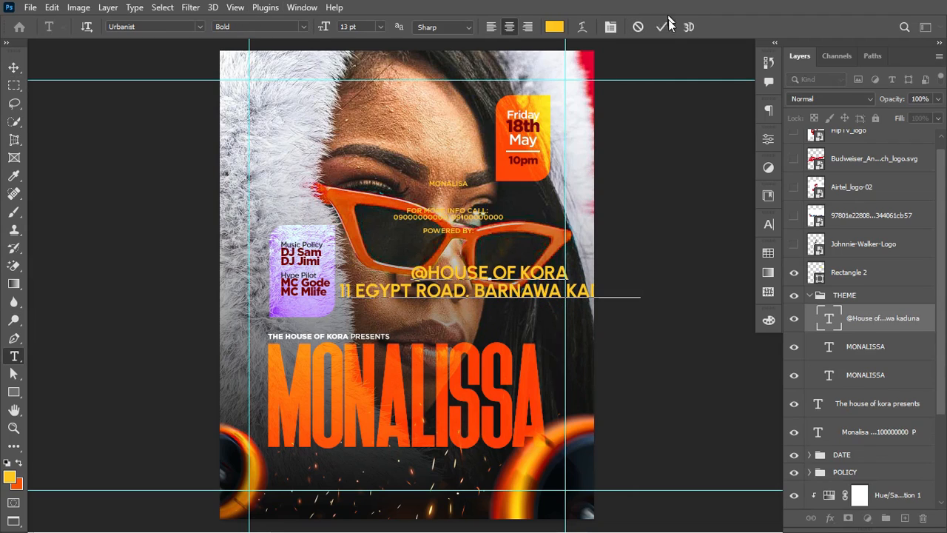
click(663, 29)
key(ctrl+t)
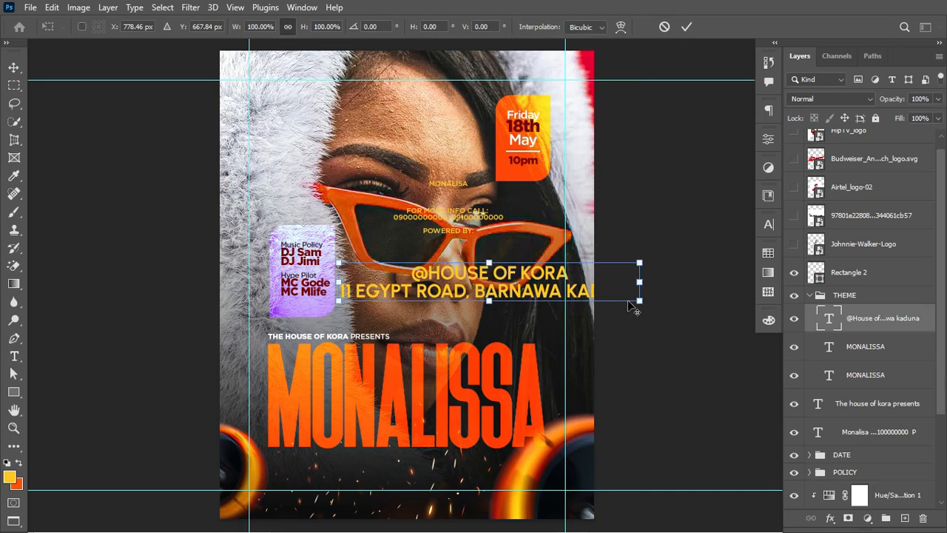
drag(639, 299, 425, 471)
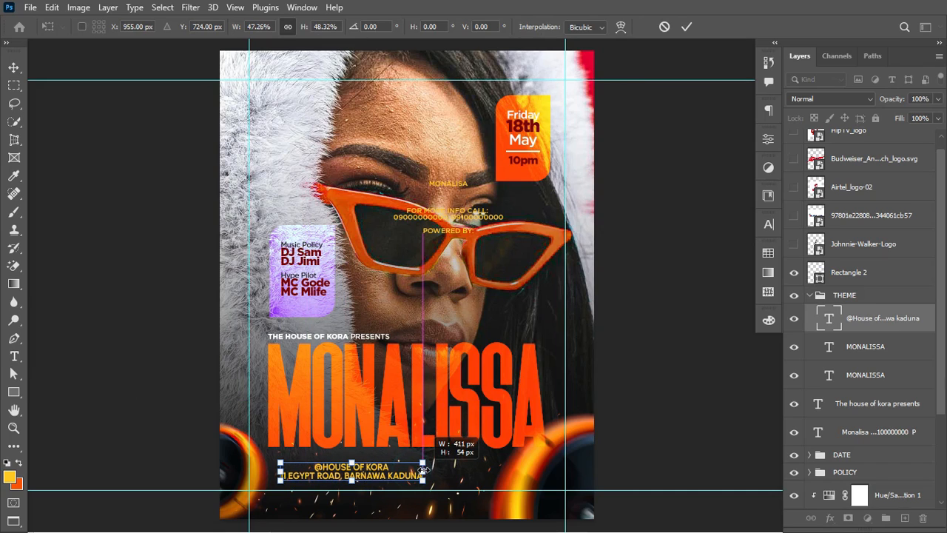
click(687, 26)
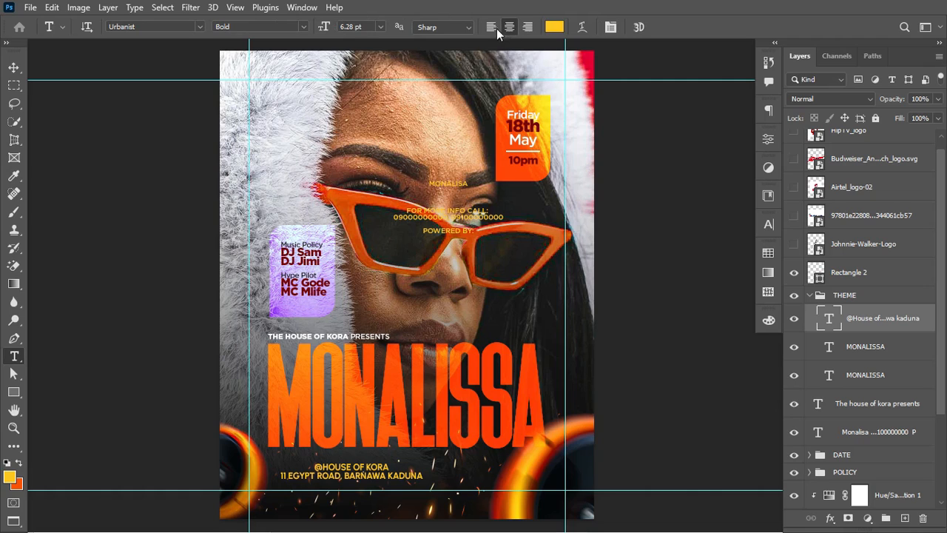
click(491, 27)
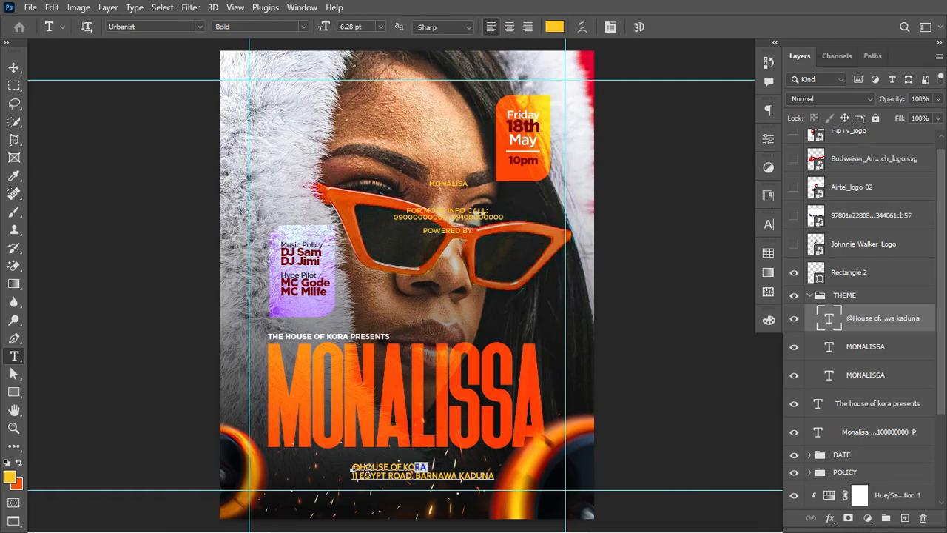
drag(426, 467, 348, 462)
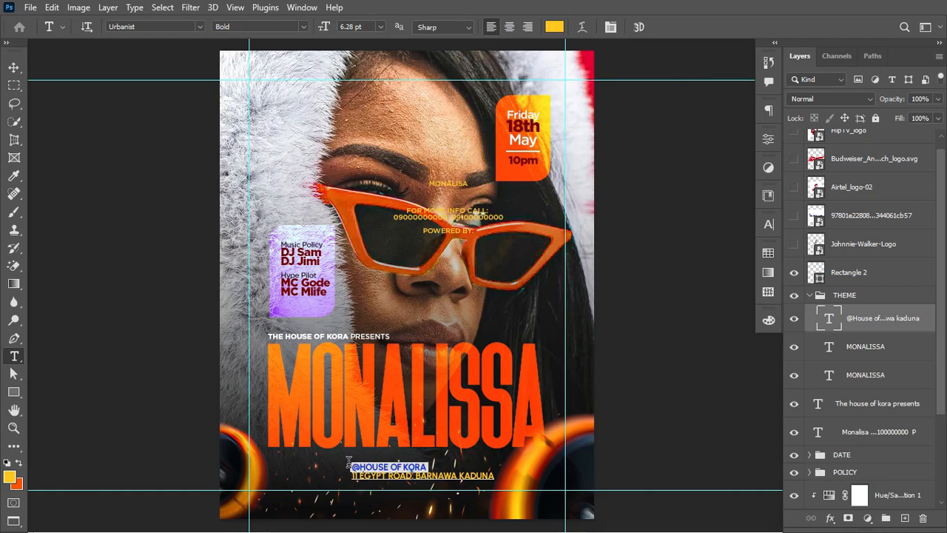
click(305, 26)
click(282, 218)
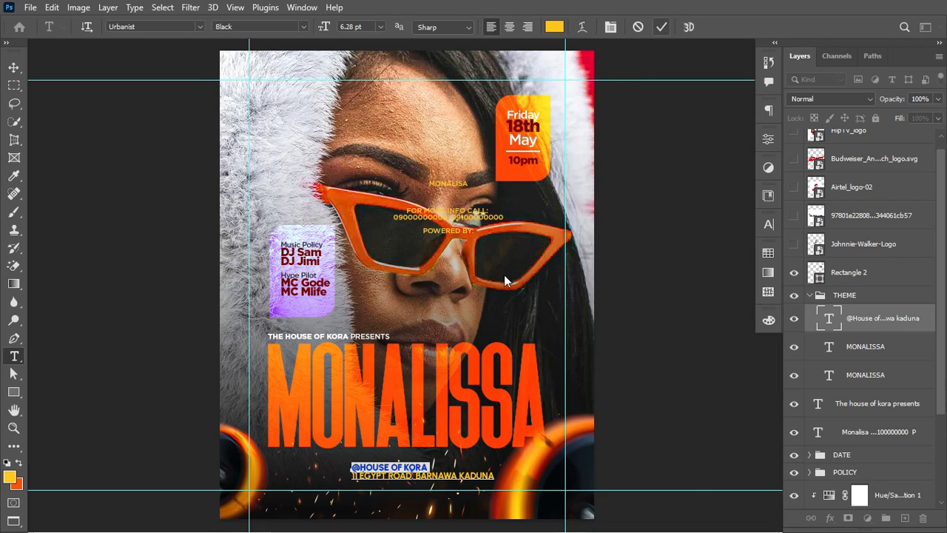
click(553, 28)
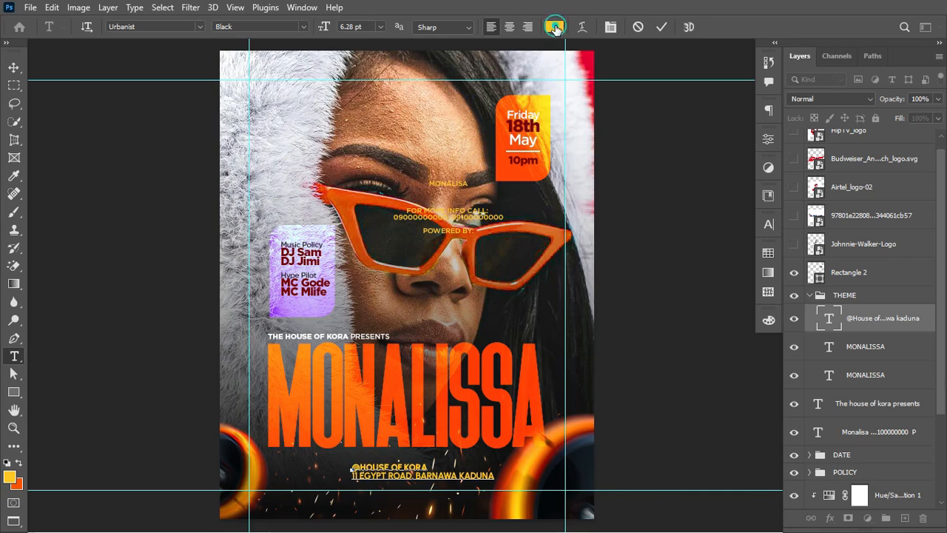
click(369, 351)
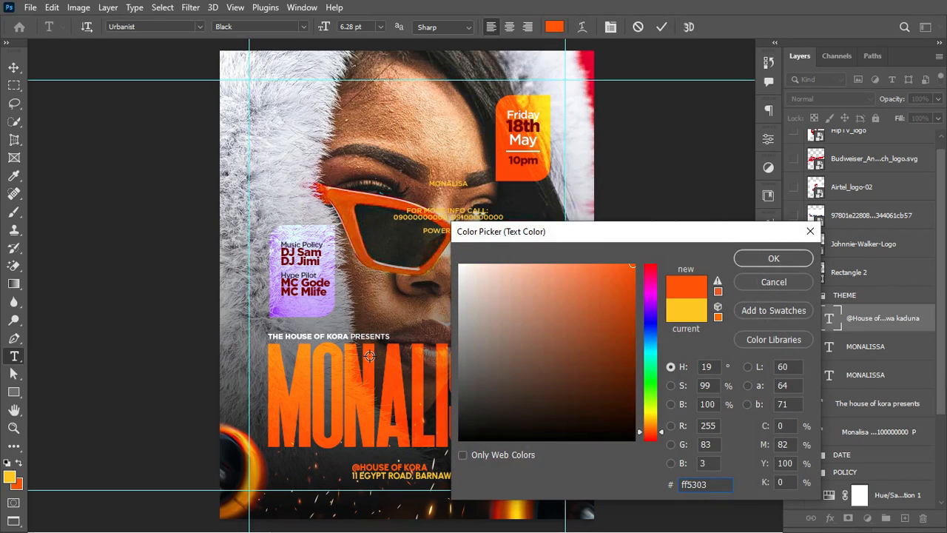
click(353, 361)
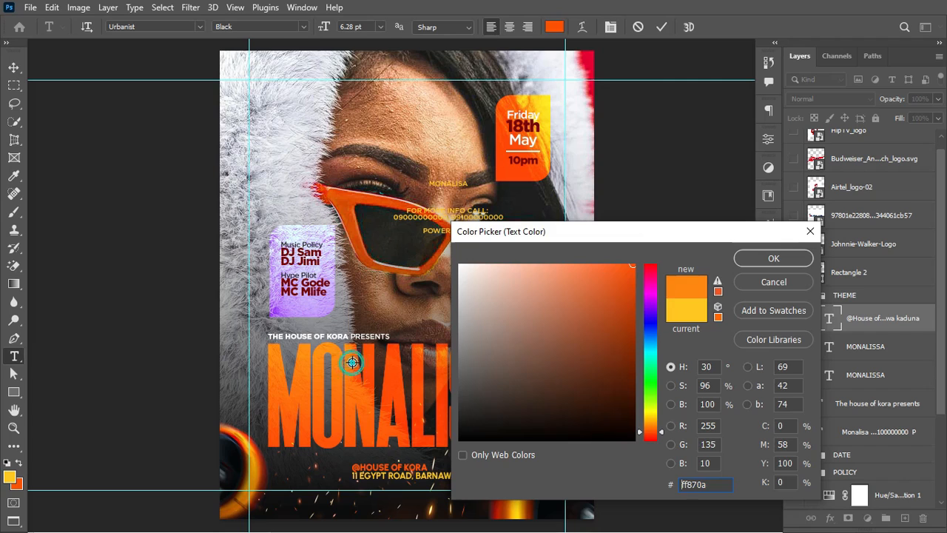
click(787, 257)
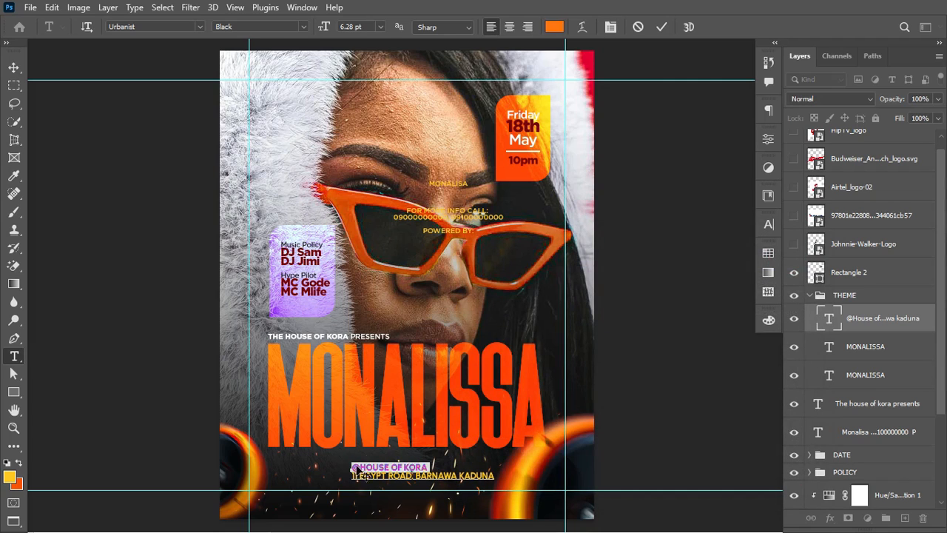
Step: Set the second address line to Regular weight at 3.5 pt
drag(352, 474, 522, 474)
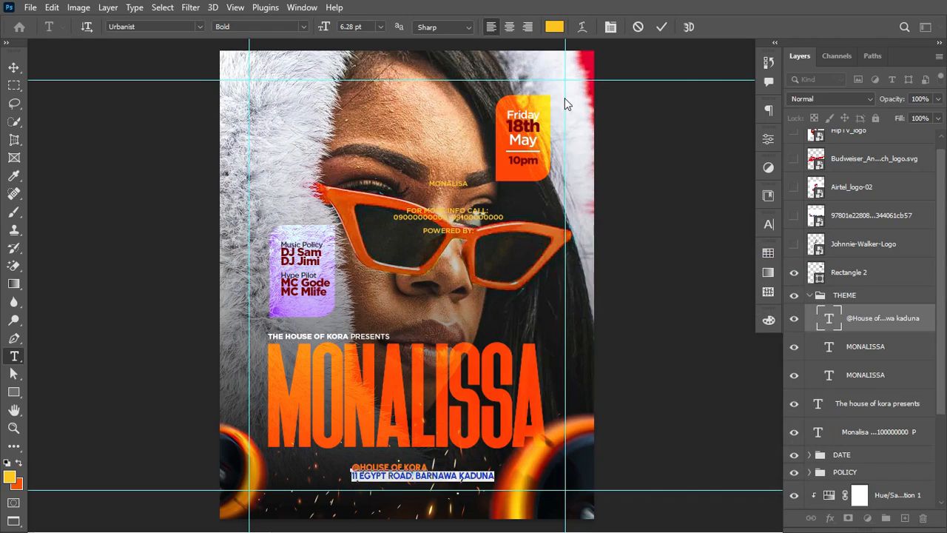
click(276, 30)
text(Regular)
key(Return)
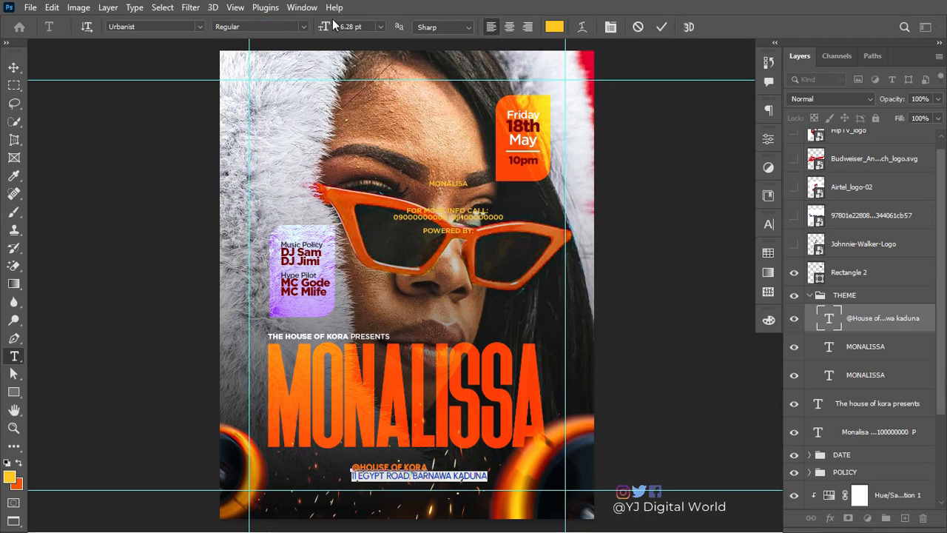
mouse_move(339, 30)
mouse_down()
mouse_move(325, 29)
mouse_move(333, 29)
mouse_up()
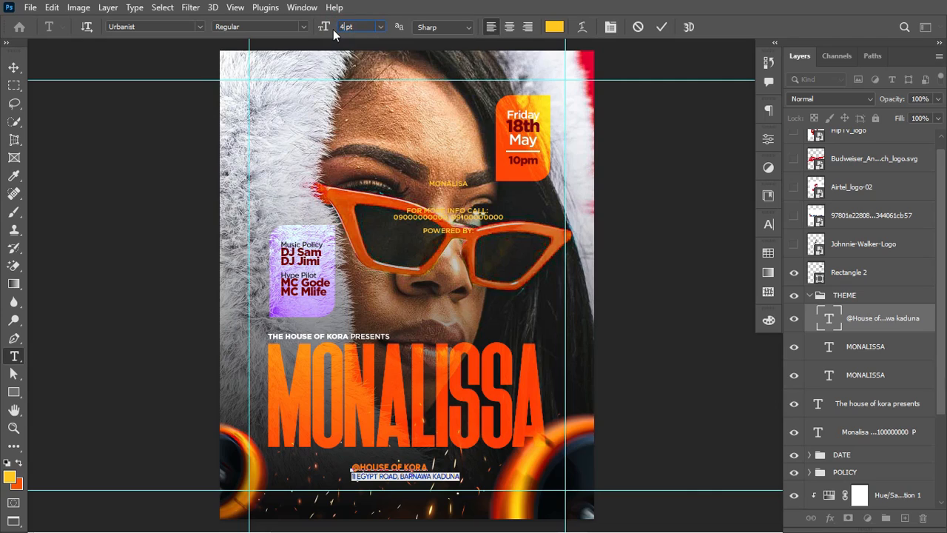
drag(332, 28, 330, 30)
click(343, 27)
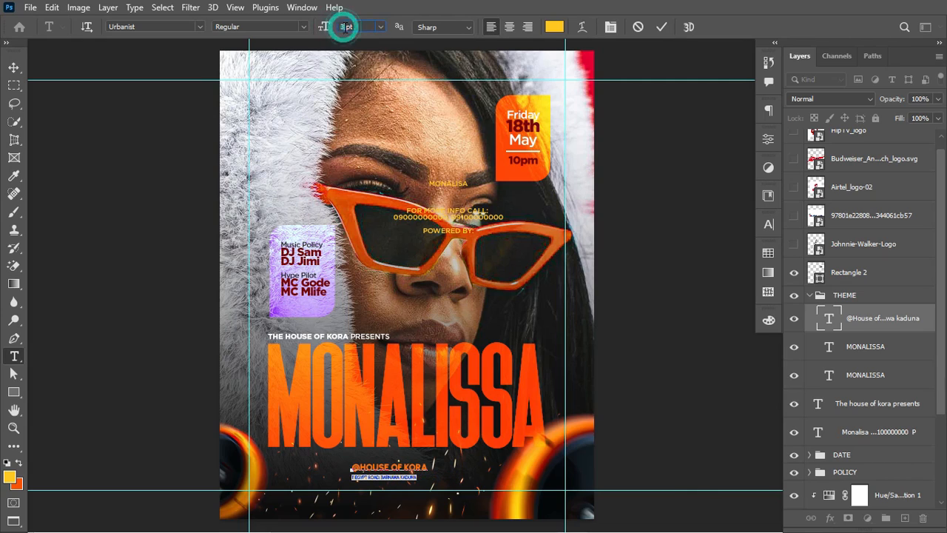
key(Return)
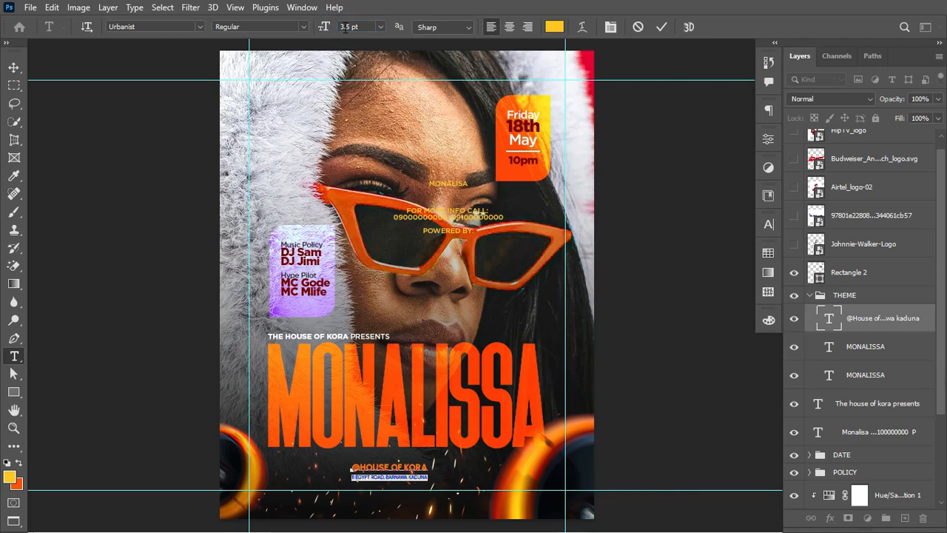
key(ctrl+Return)
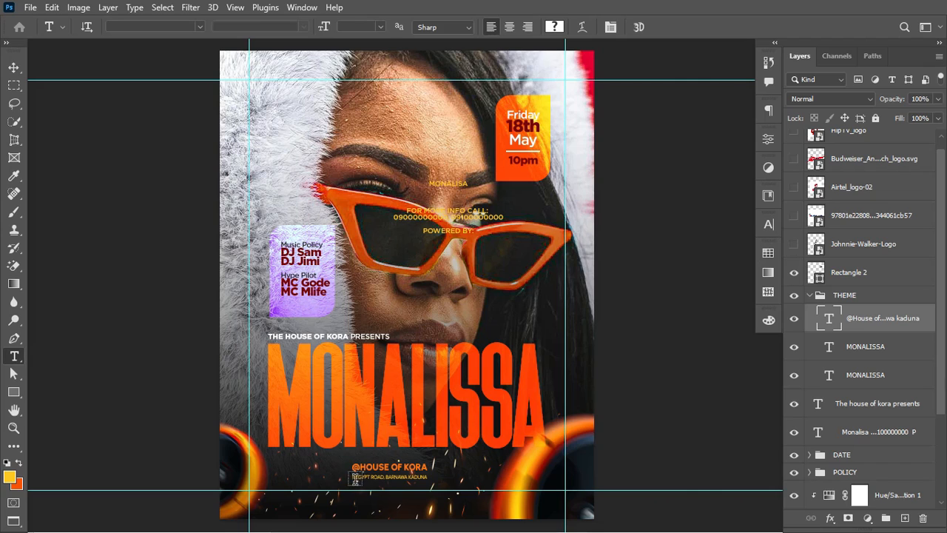
Step: Colour the second address line white
drag(354, 477, 468, 477)
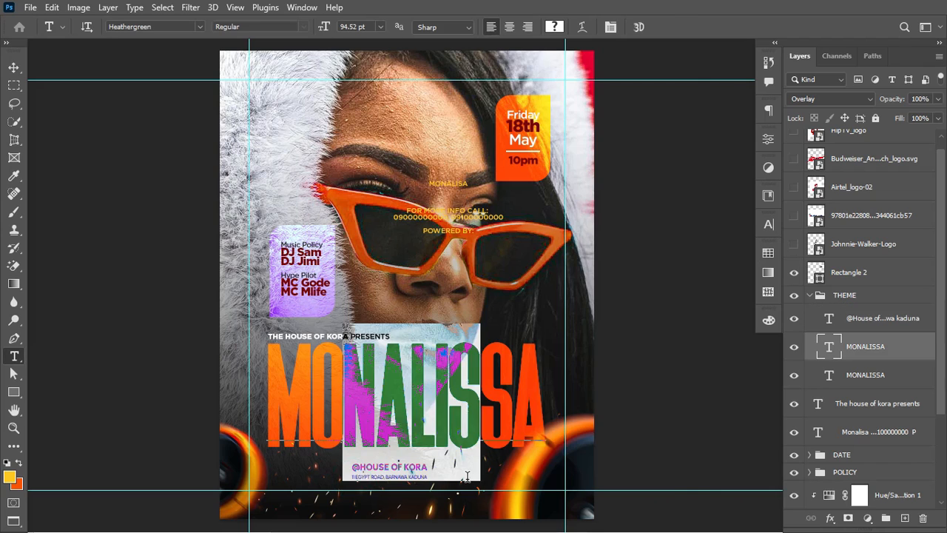
key(Escape)
click(421, 472)
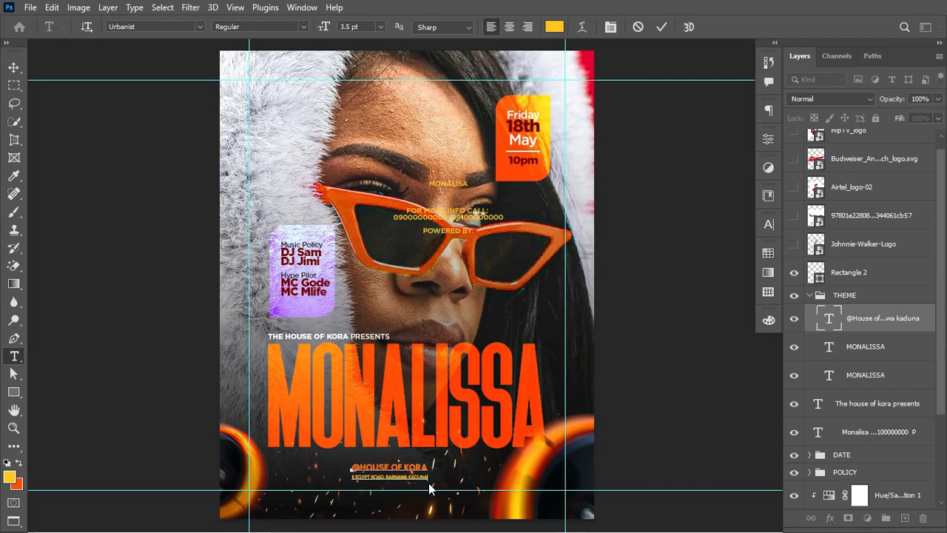
key(shift+Home)
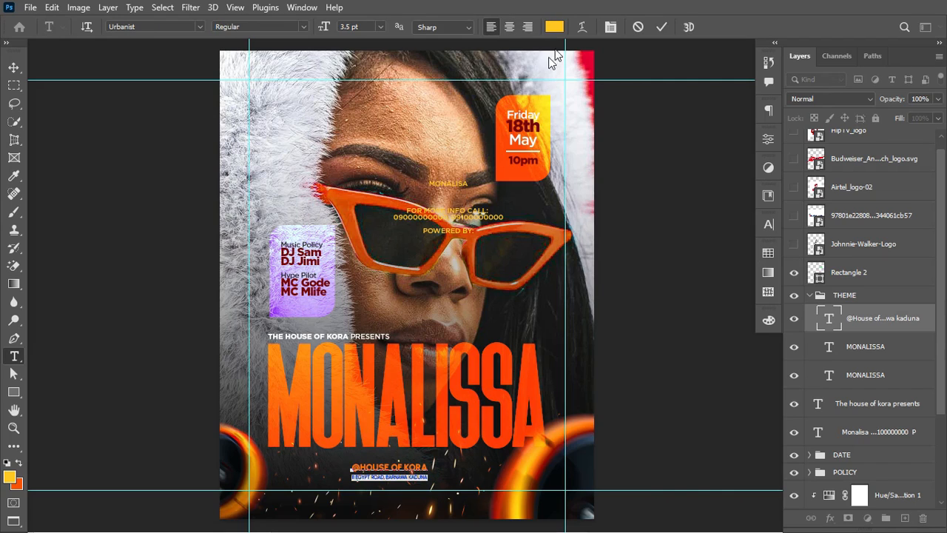
click(553, 28)
drag(488, 288, 459, 264)
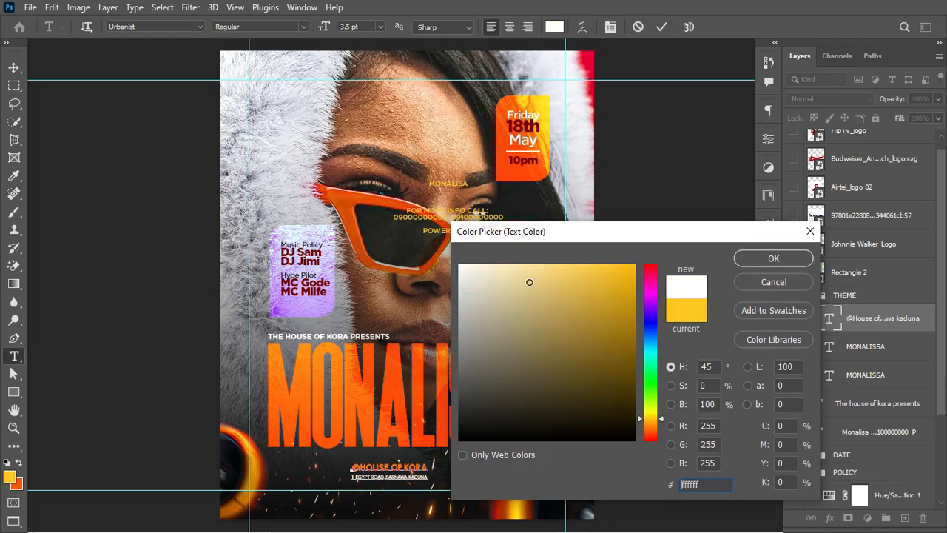
click(768, 267)
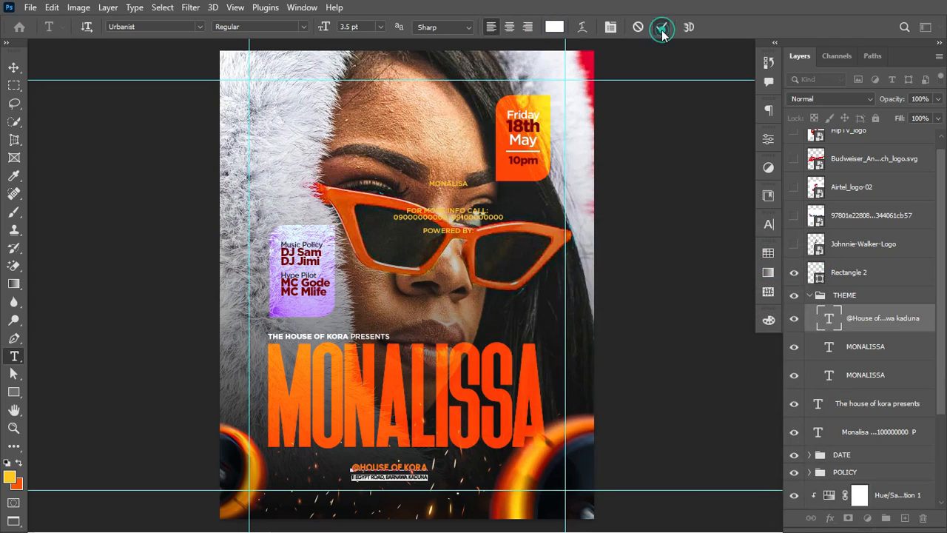
click(662, 30)
Step: Set the address block's leading to 4 pt
click(768, 224)
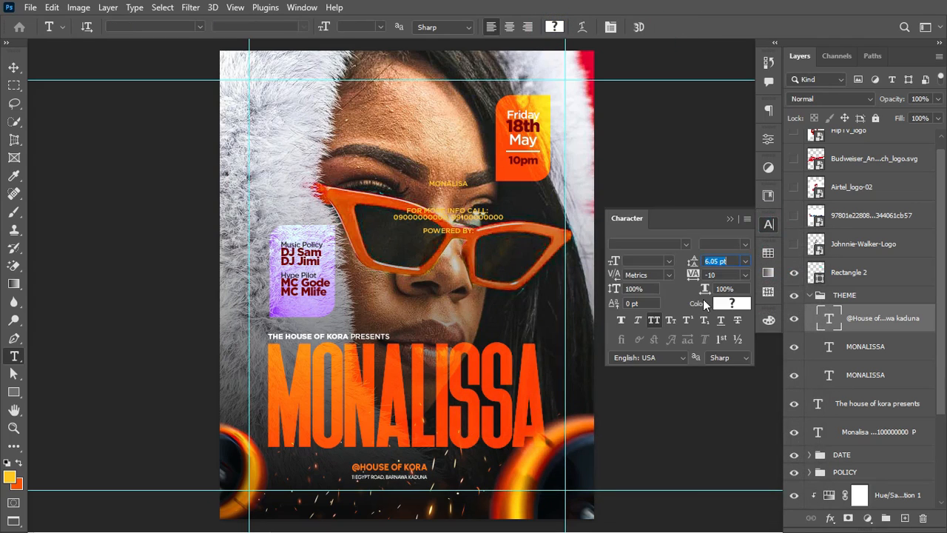
text(2)
key(Return)
text(3)
key(Return)
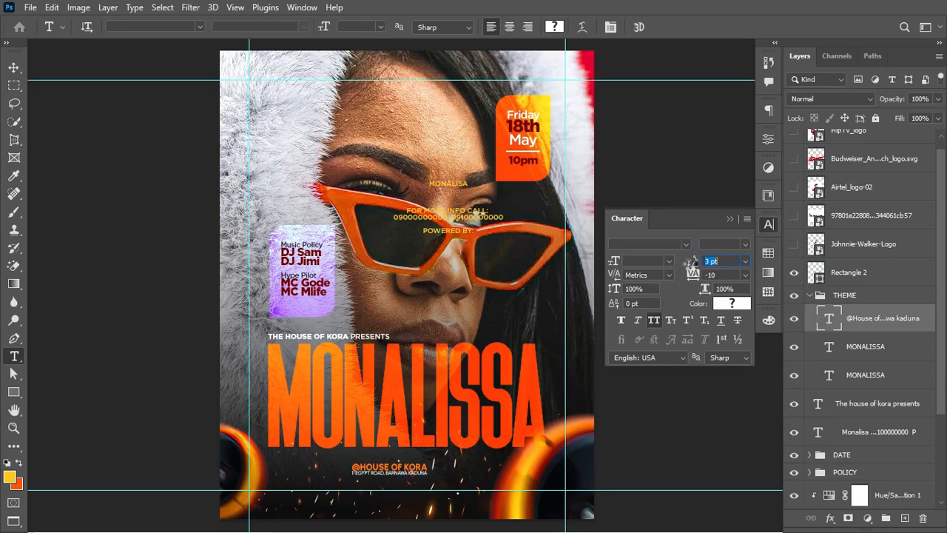
text(5)
key(Return)
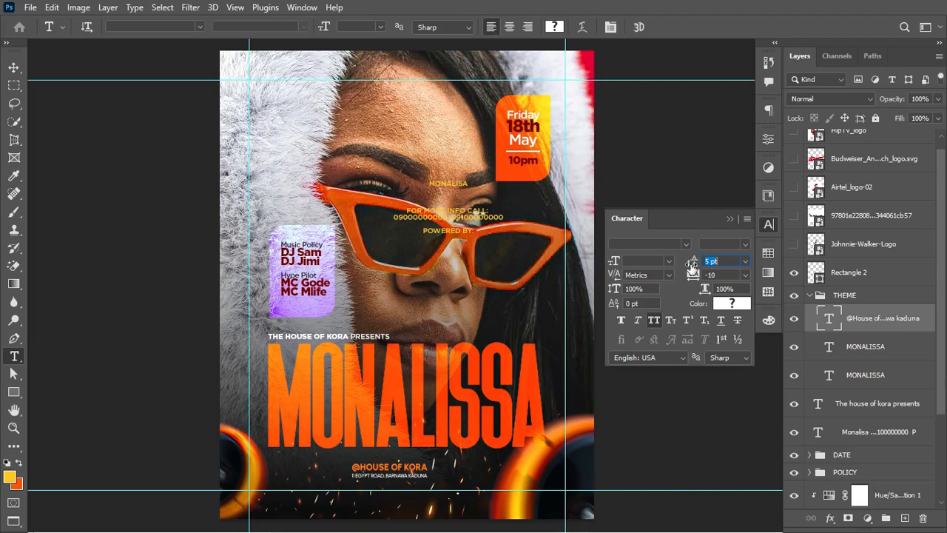
text(4)
key(Return)
click(731, 220)
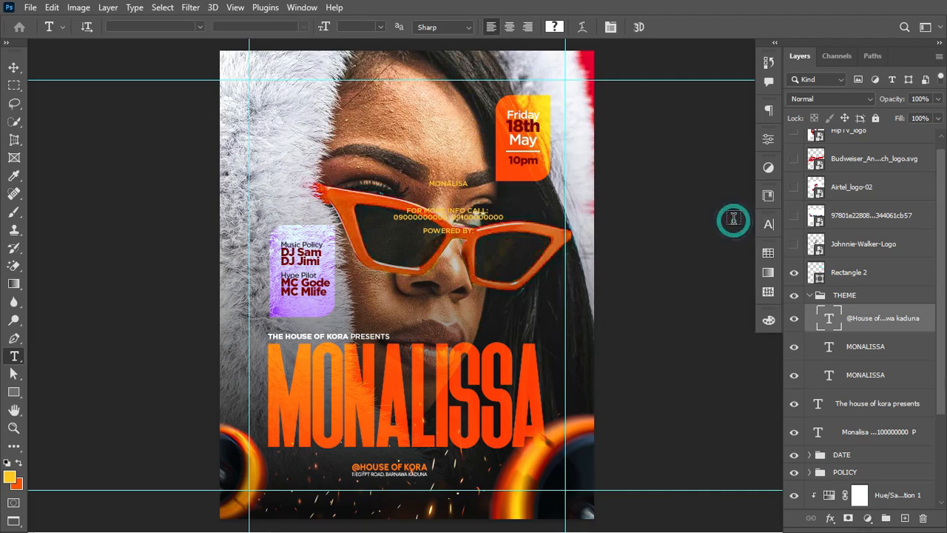
key(ctrl+t)
Step: Enlarge the address block to about 129%, nudge it into place, and duplicate it level to the right
drag(434, 478, 350, 468)
key(Down)
key(Down)
key(Down)
key(Down)
key(Down)
key(Down)
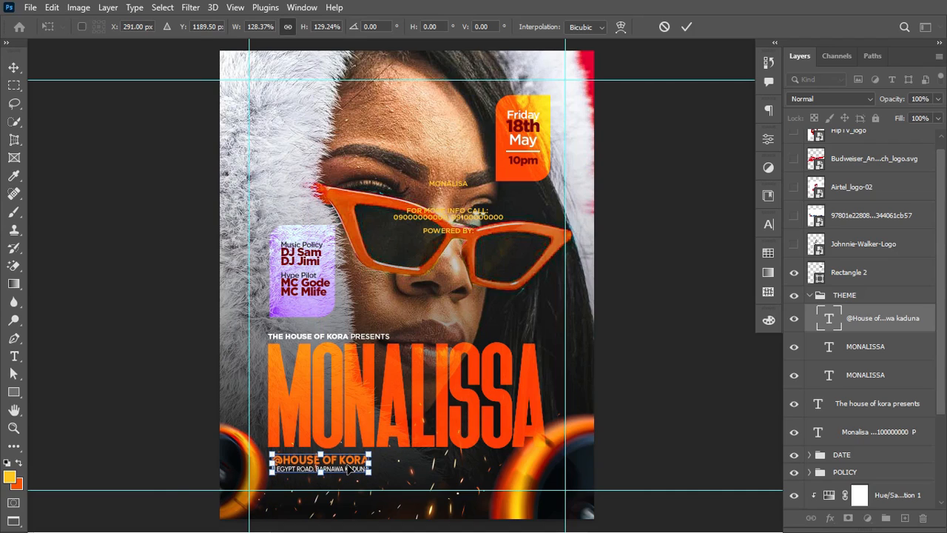
key(Return)
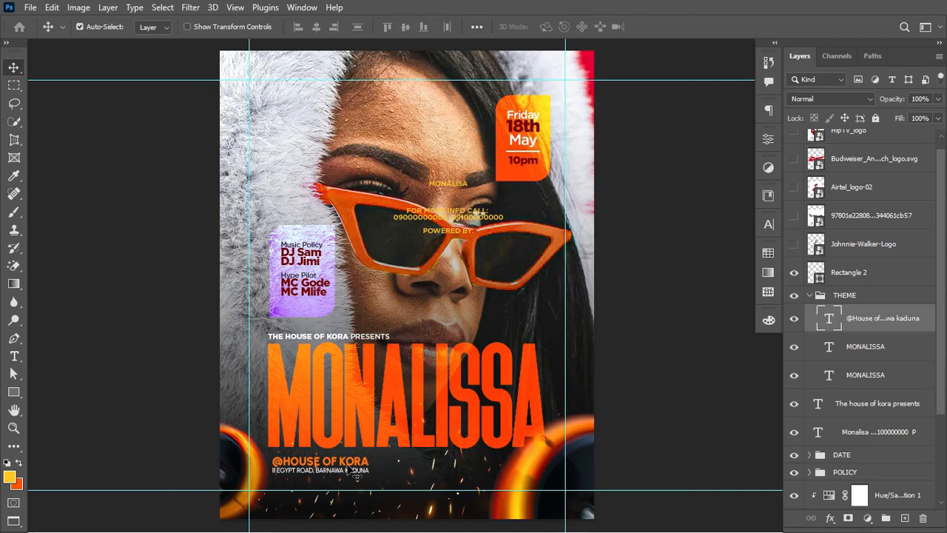
key(Right)
key(Right)
key(Right)
key(Right)
key(Right)
key(Right)
key(Right)
key(Right)
key(Down)
key(Down)
key(Down)
key(Down)
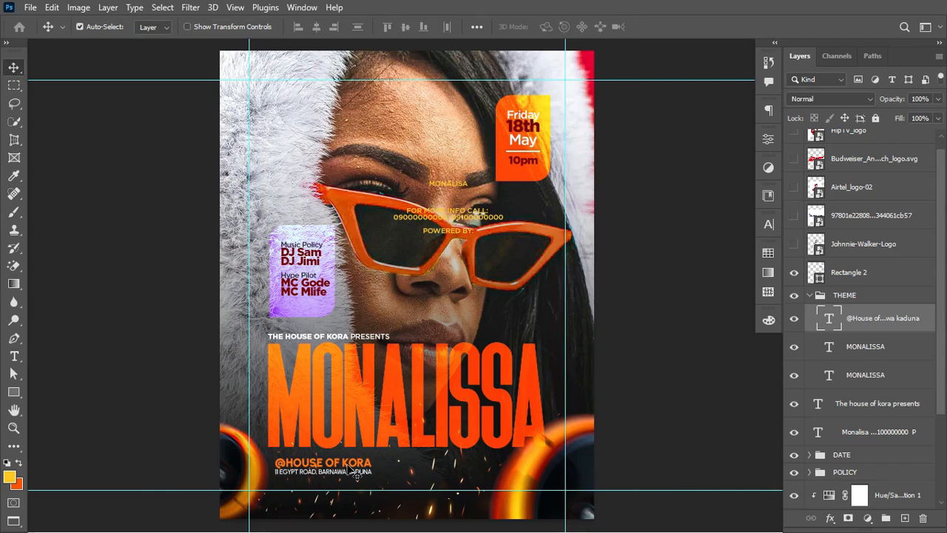
drag(342, 468, 437, 463)
key(alt+shift)
key(alt+shift)
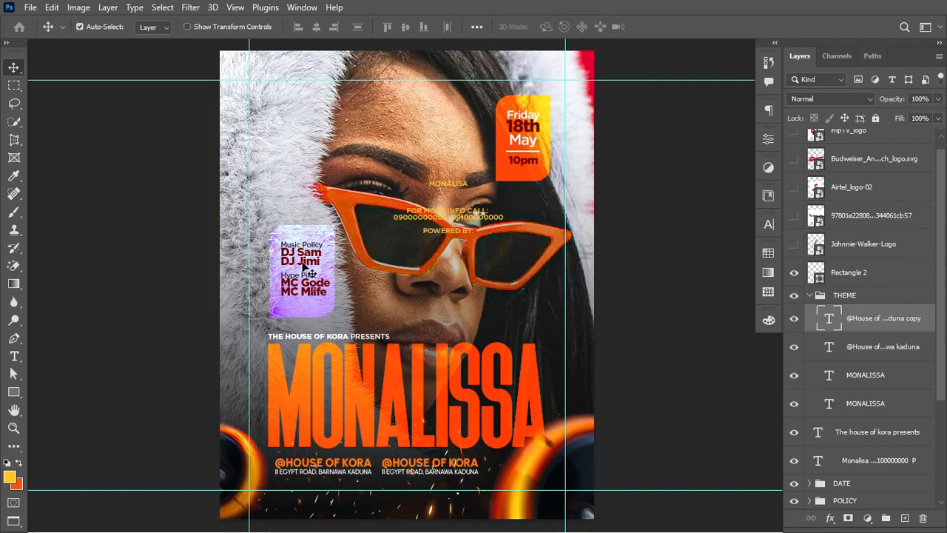
Step: Cut the info and phone lines from the MONALISA POWERED BY text
click(14, 357)
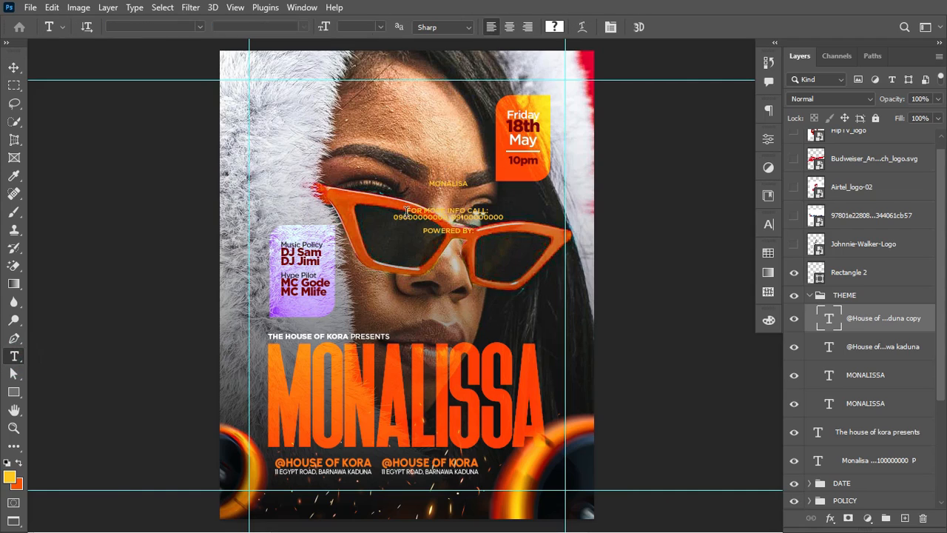
drag(406, 210, 523, 220)
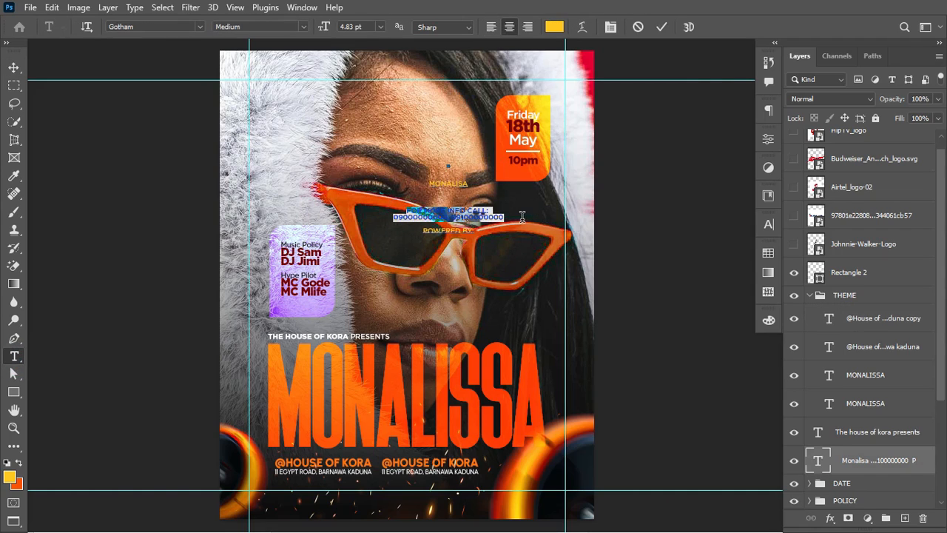
key(BackSpace)
key(ctrl+Return)
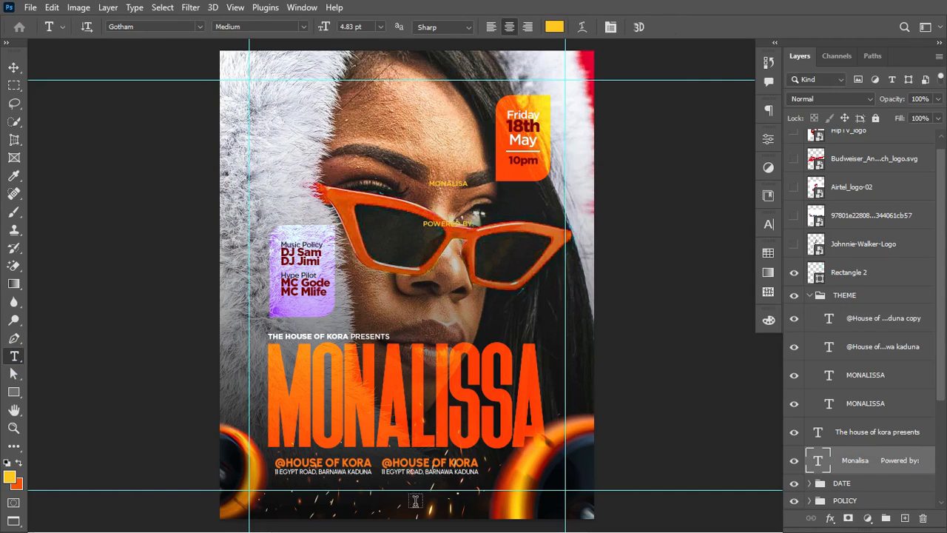
Step: Replace the duplicate address with the info text, left-aligned and white
click(407, 468)
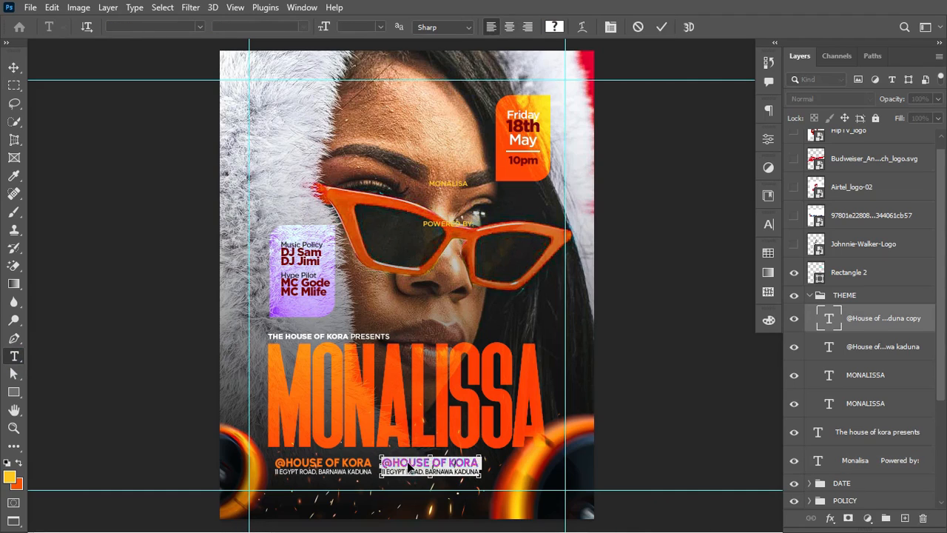
key(ctrl+a)
key(ctrl+v)
key(ctrl+Return)
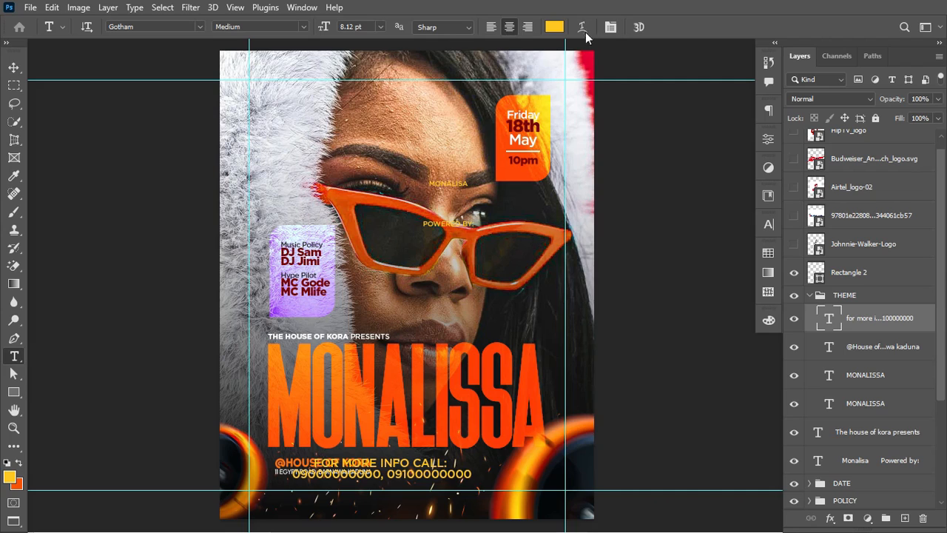
click(492, 26)
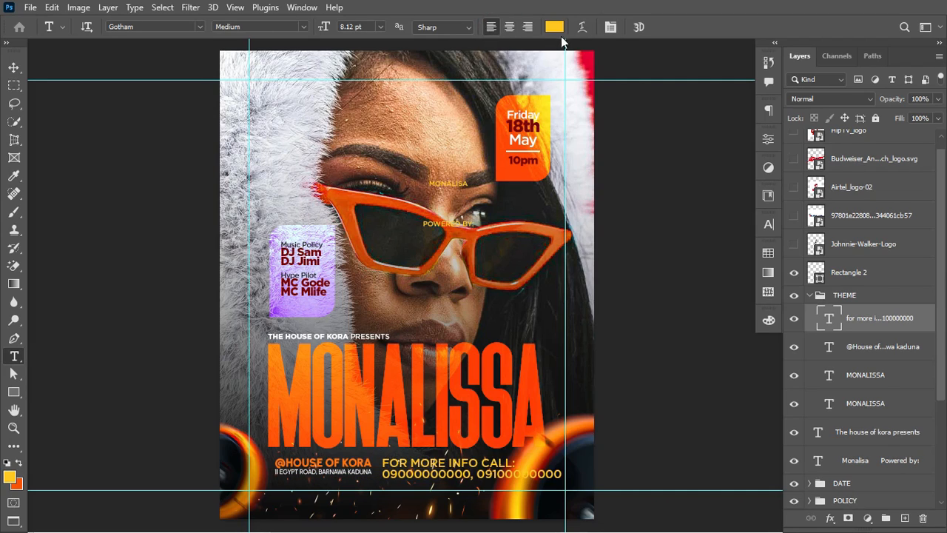
click(555, 27)
click(460, 271)
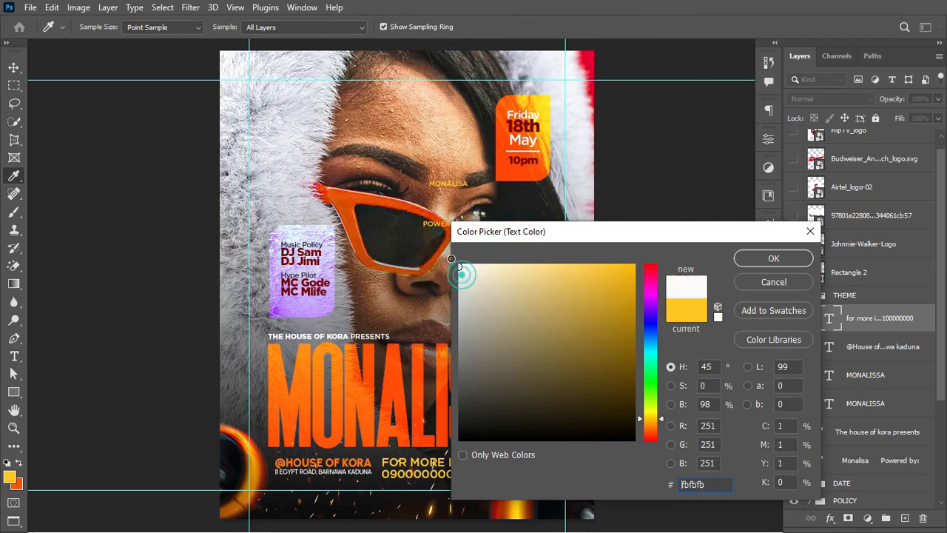
drag(451, 258, 450, 259)
click(772, 259)
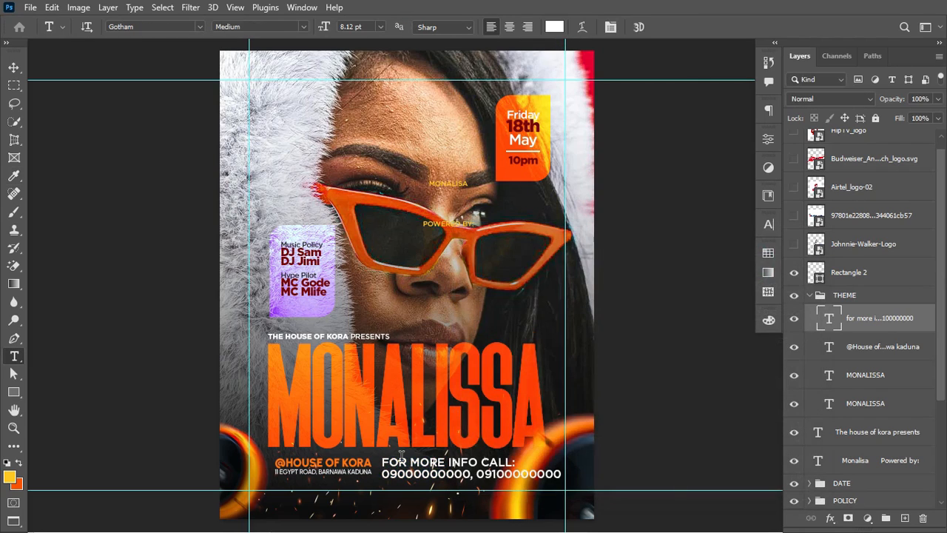
Step: Set the info heading to Urbanist Regular and the phone numbers to Urbanist Black
click(140, 28)
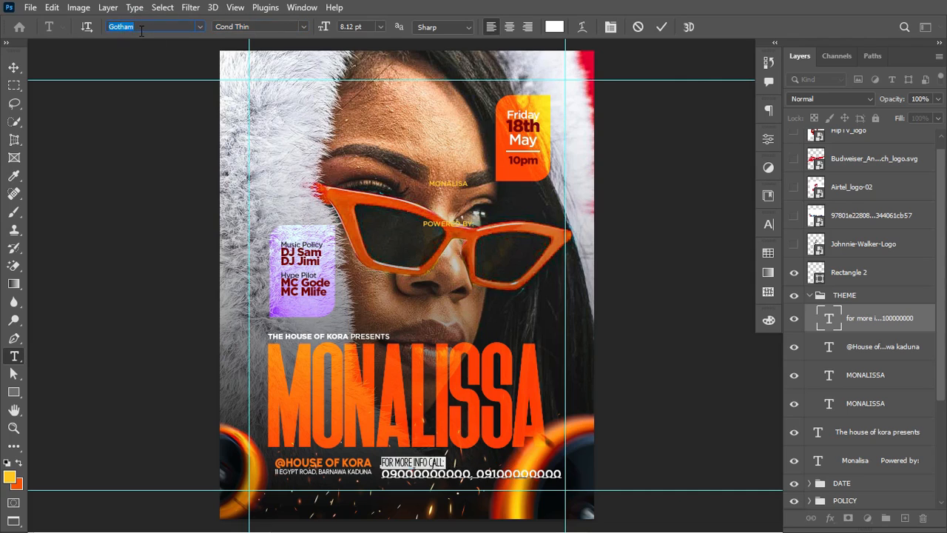
text(URBAN)
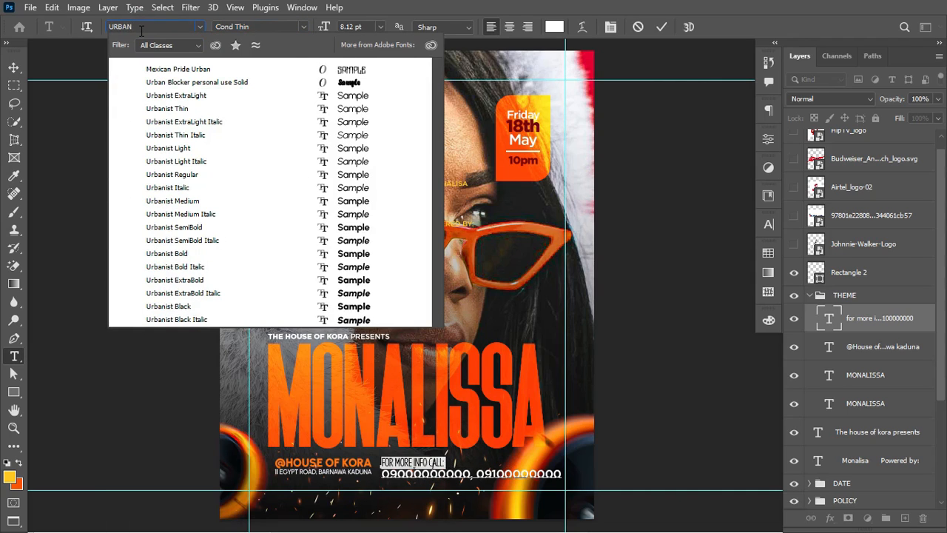
click(201, 176)
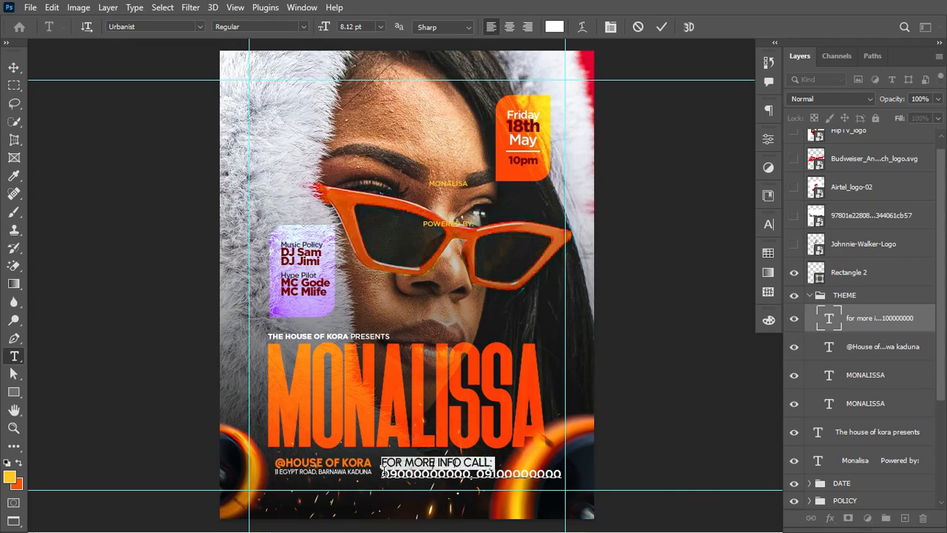
key(Escape)
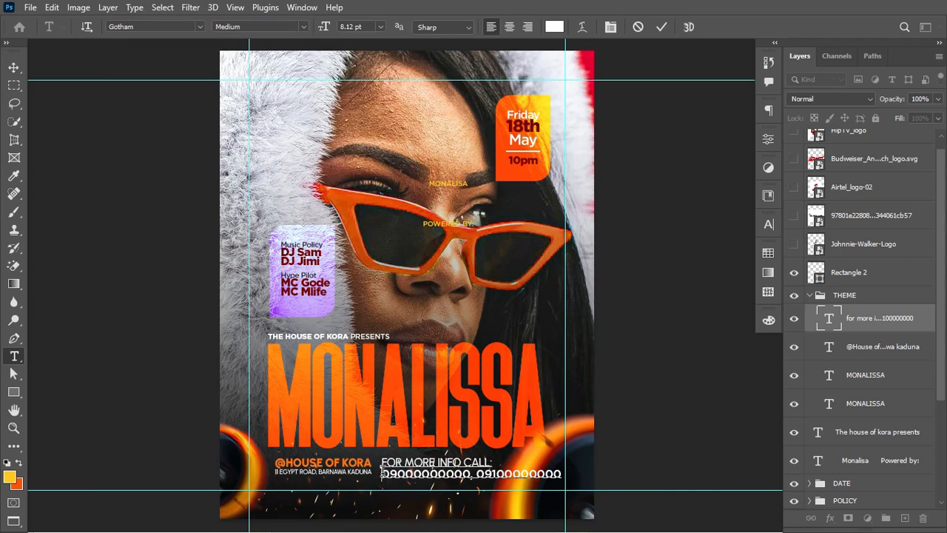
triple_click(383, 473)
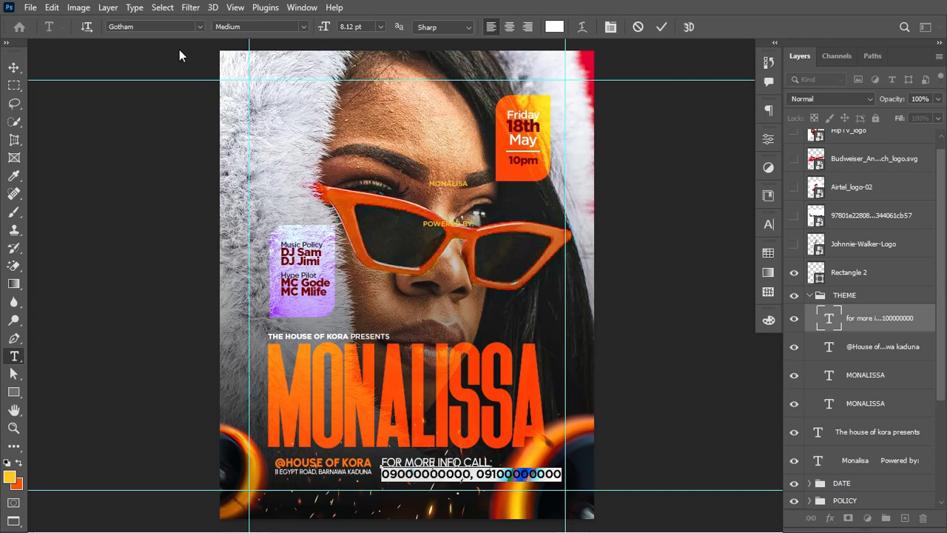
text(UR)
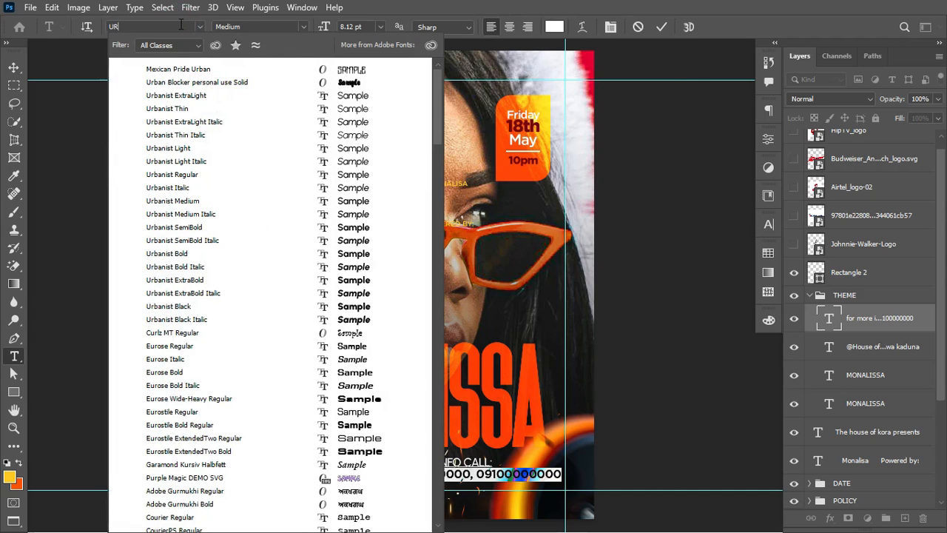
text(BANIS)
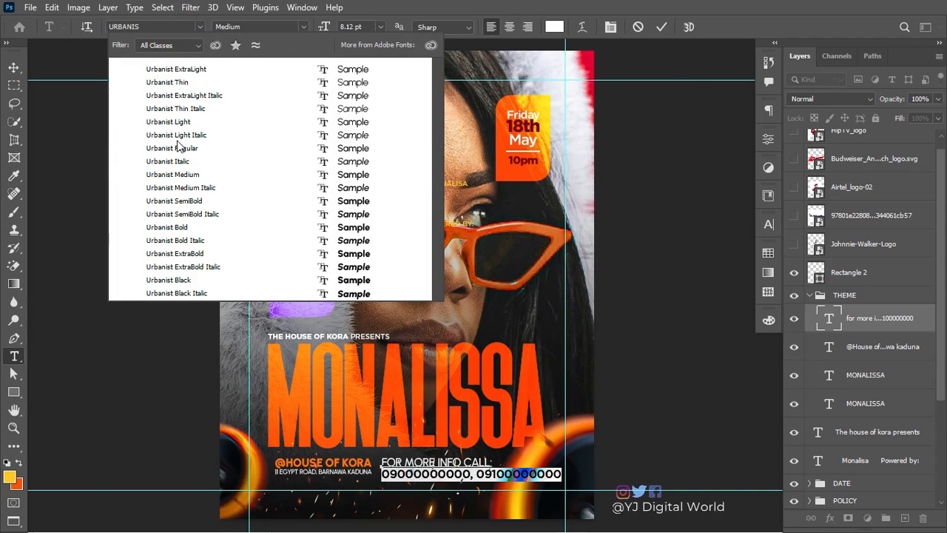
click(190, 228)
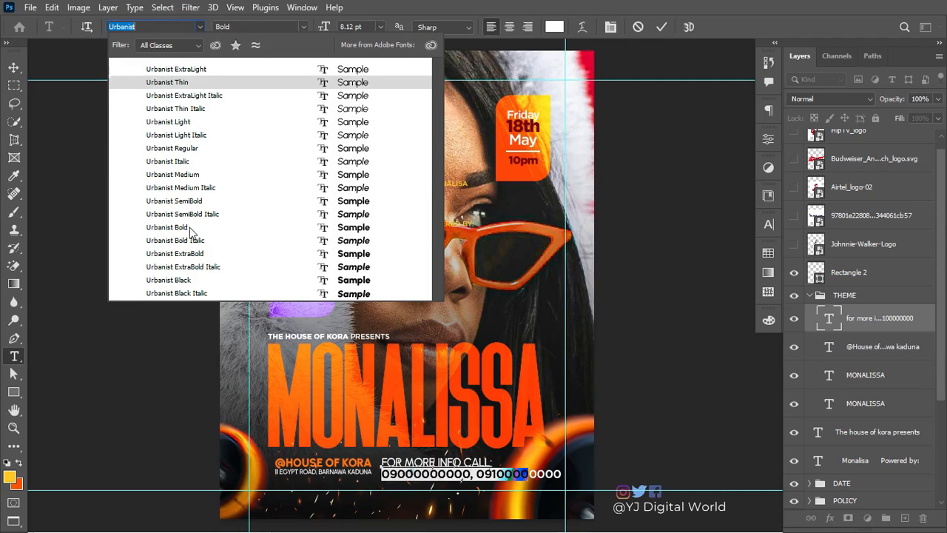
click(185, 280)
click(661, 27)
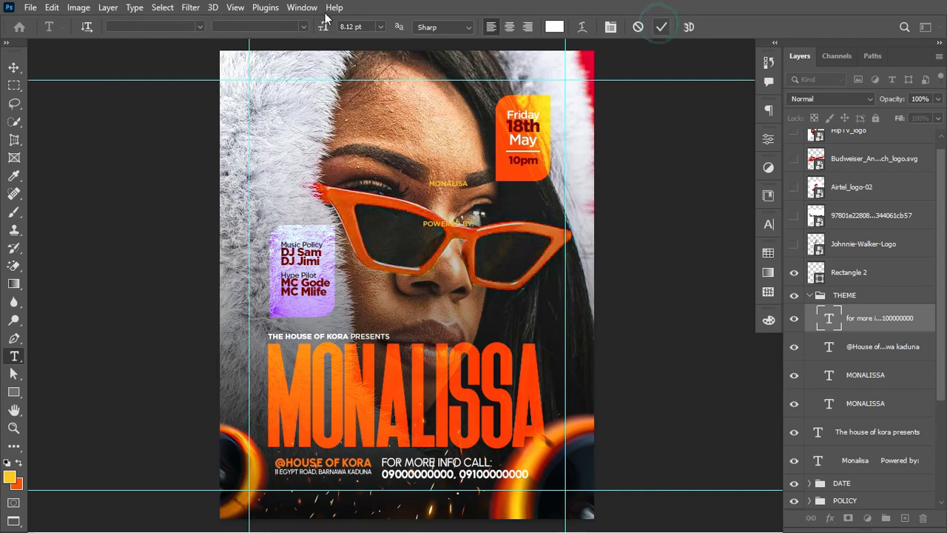
Step: Scale the info block to about 77% and nudge it 2 px left, 1 px down
click(15, 67)
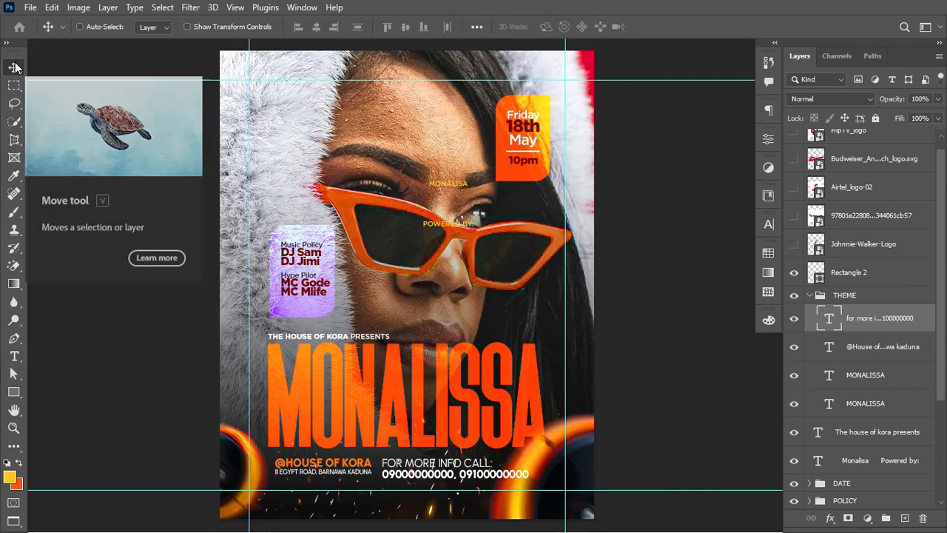
key(ctrl+t)
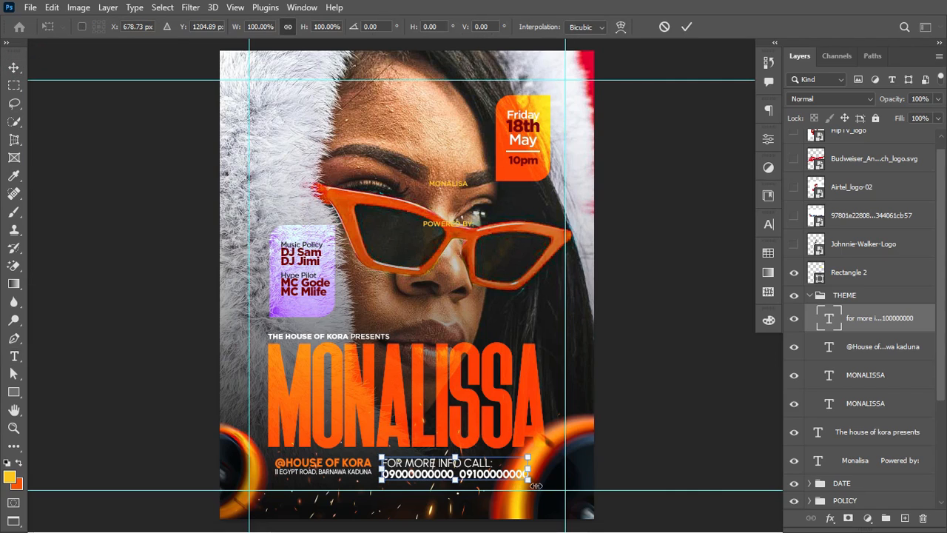
drag(528, 479, 485, 486)
key(Return)
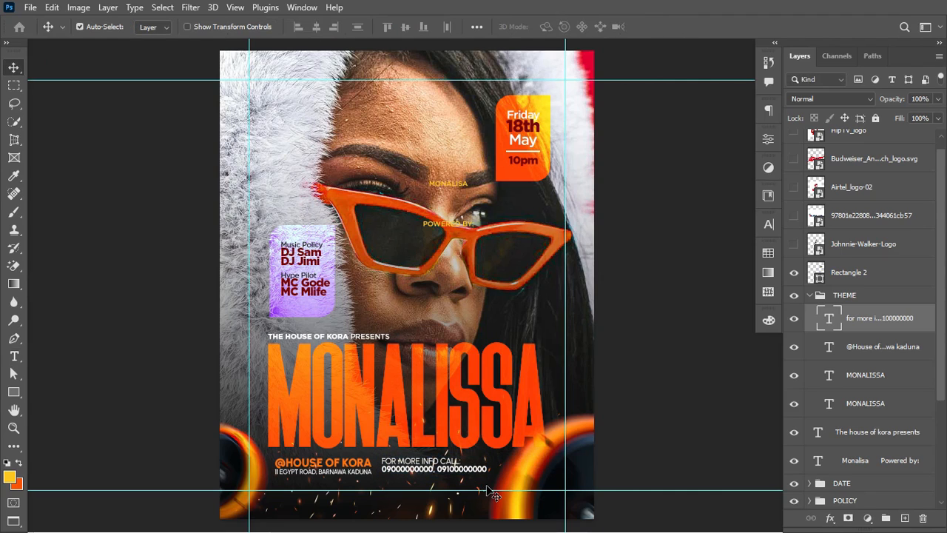
key(Left)
key(Left)
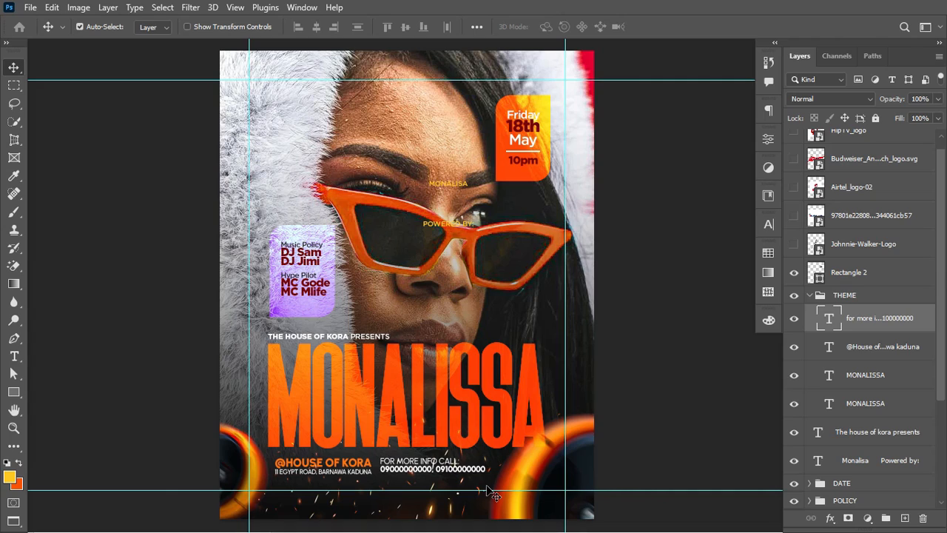
key(Down)
Step: Copy the info block down near the bottom edge and retype it as 'Powered by:'
key(Up)
key(t)
drag(424, 472, 384, 509)
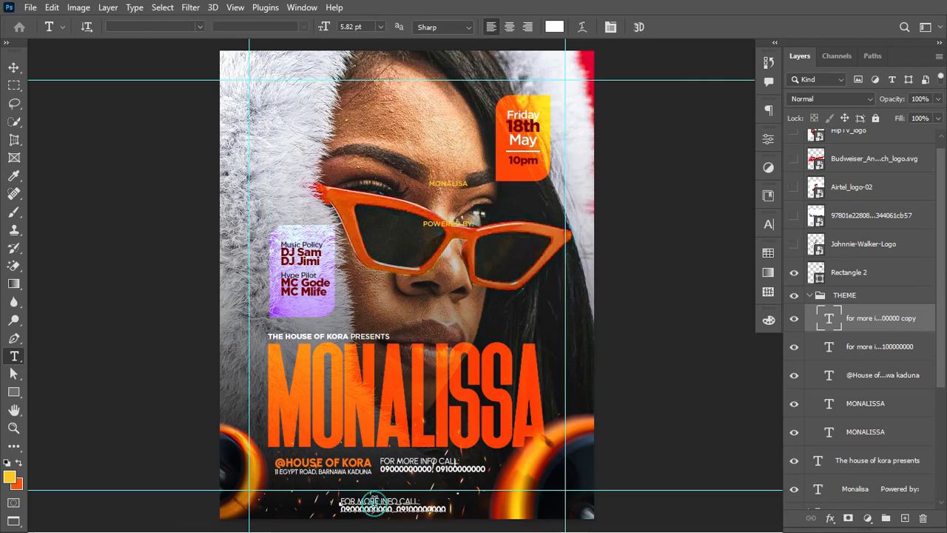
click(374, 503)
key(ctrl+a)
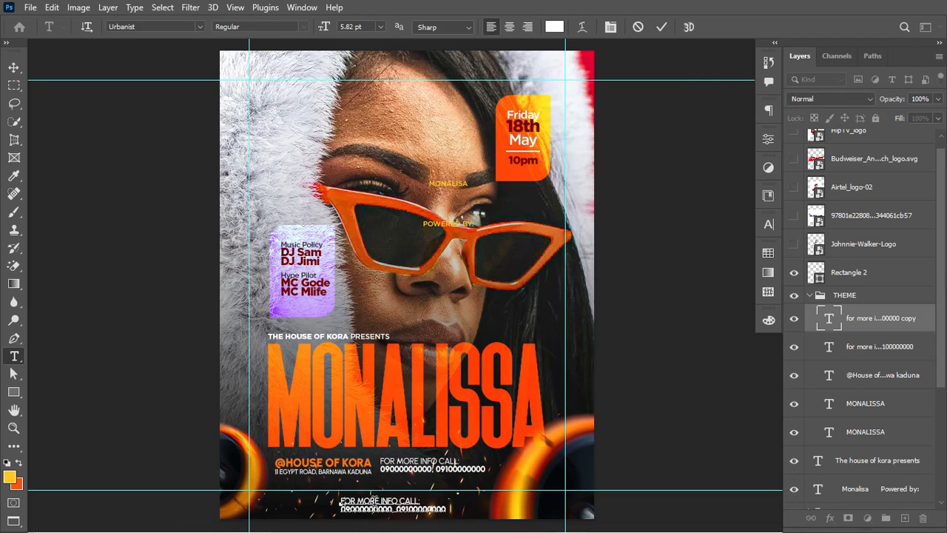
key(BackSpace)
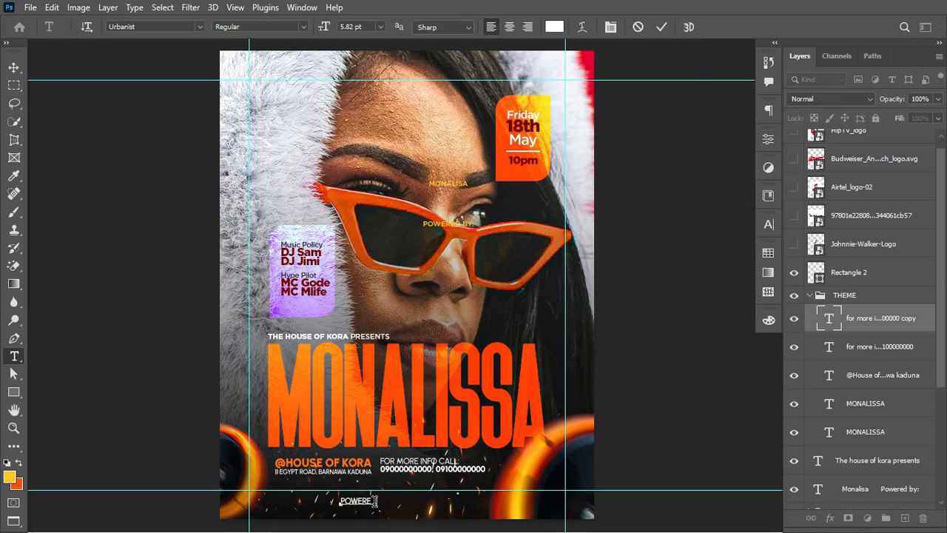
text(Powered by:)
key(ctrl+Return)
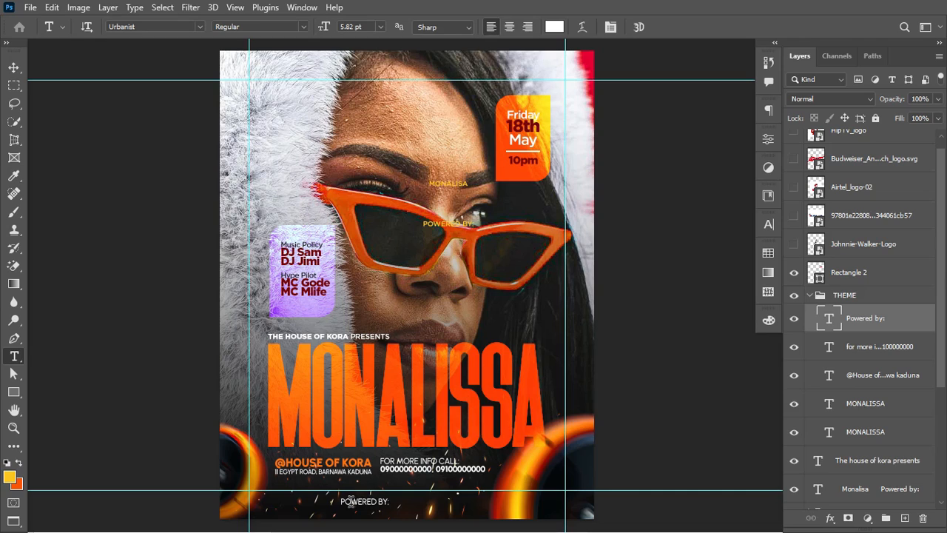
Step: Turn off All Caps on the Powered by: text and move it to the bottom left
click(358, 502)
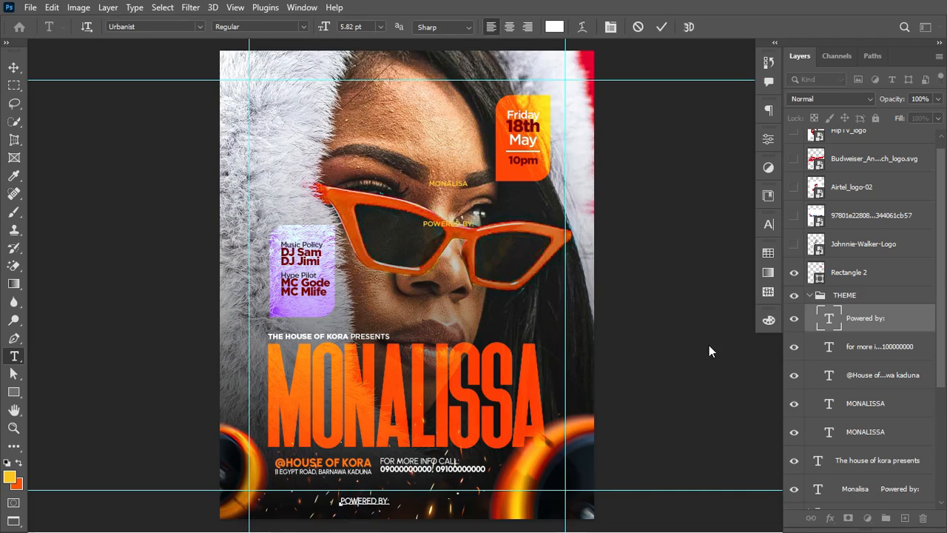
key(ctrl+a)
click(769, 225)
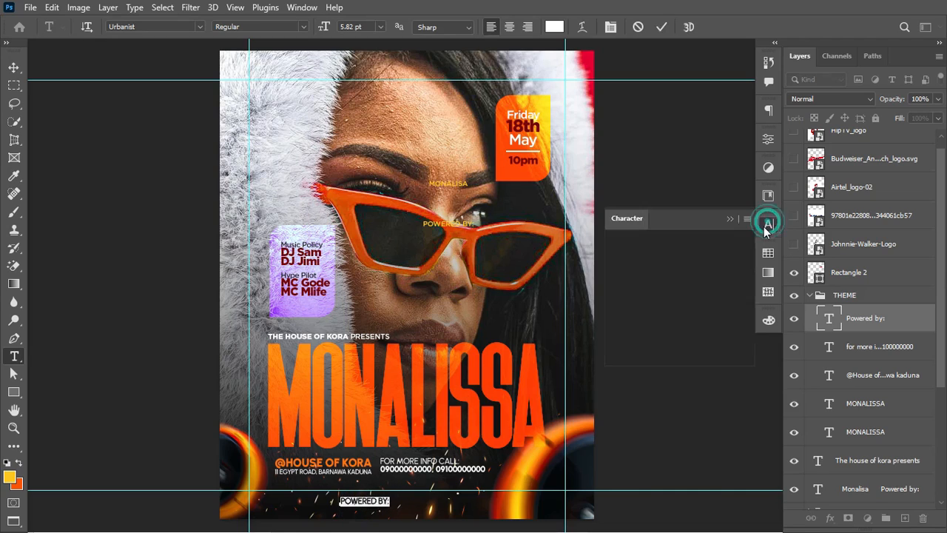
click(655, 320)
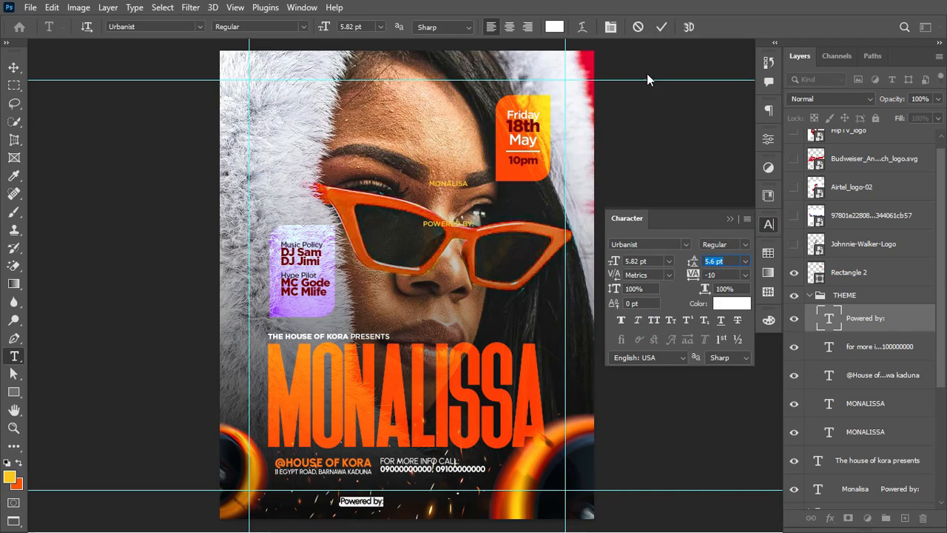
click(662, 26)
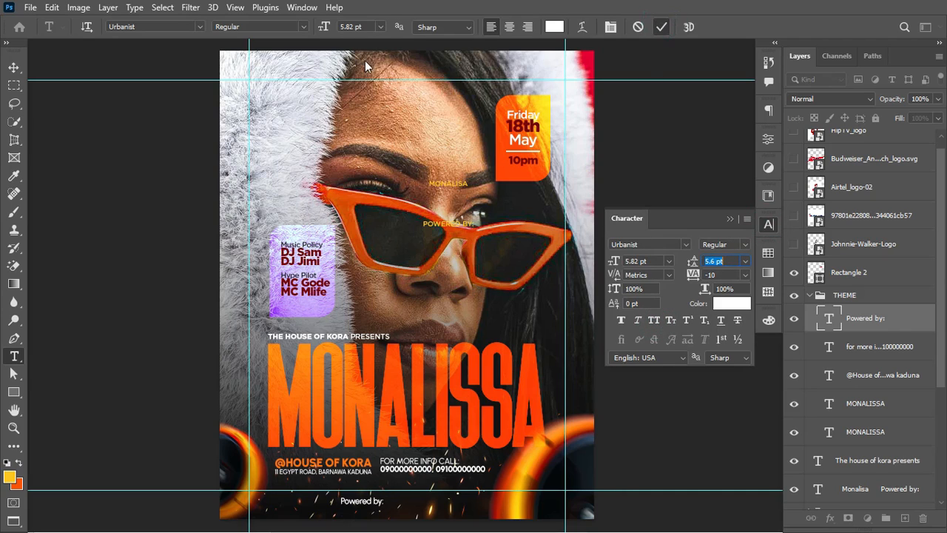
click(14, 67)
drag(360, 506, 296, 493)
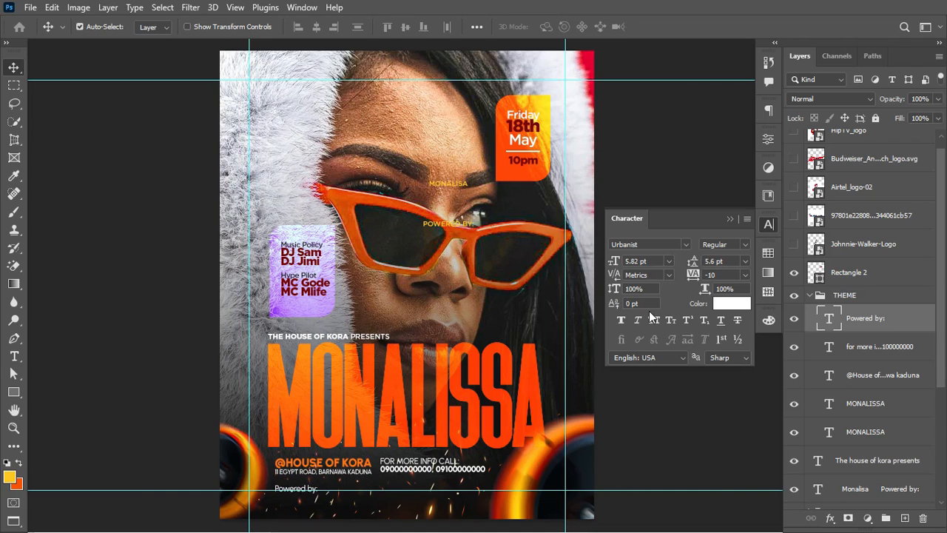
Step: Move the Powered by: and for more info layers above the THEME group
click(730, 219)
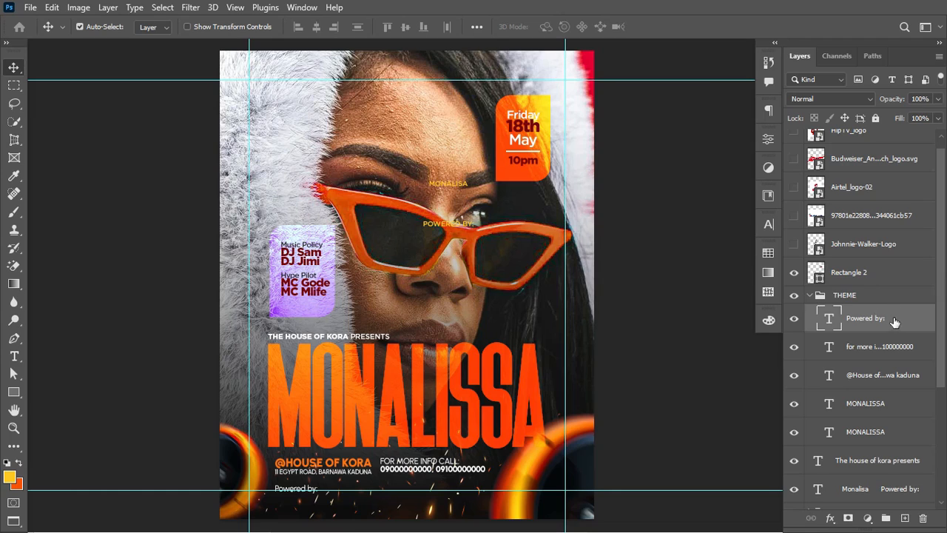
drag(910, 317, 902, 287)
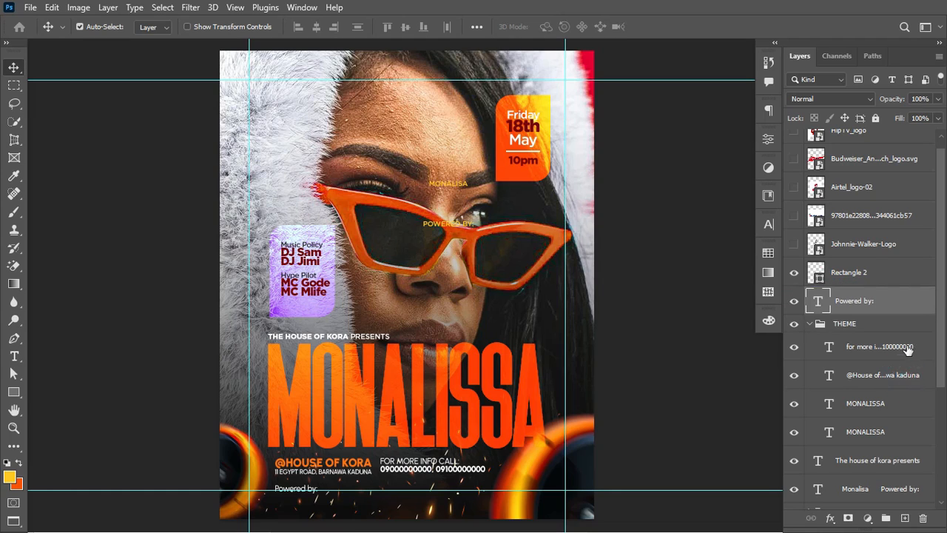
drag(908, 349, 902, 317)
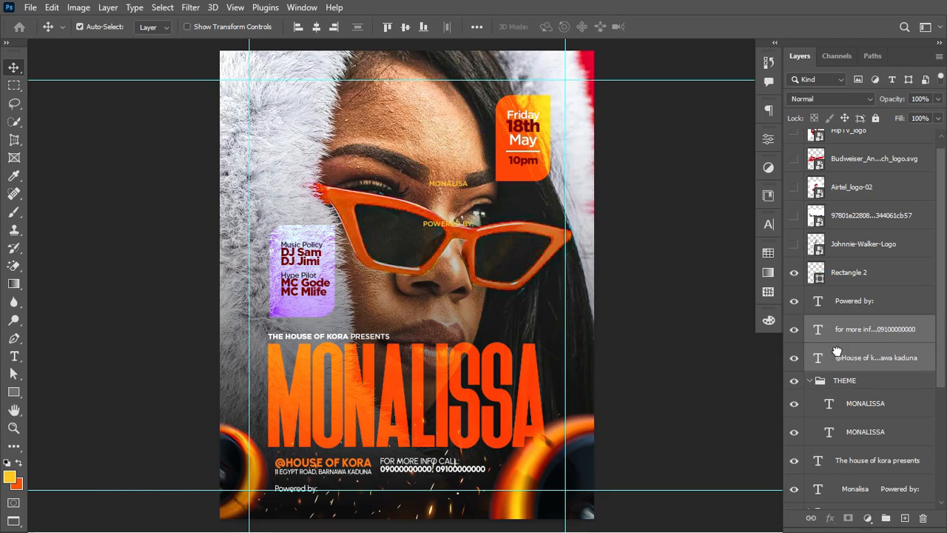
Step: Move the presents line into the collapsed THEME group, then nudge the title and POLICY group upward
click(811, 380)
drag(870, 407, 867, 385)
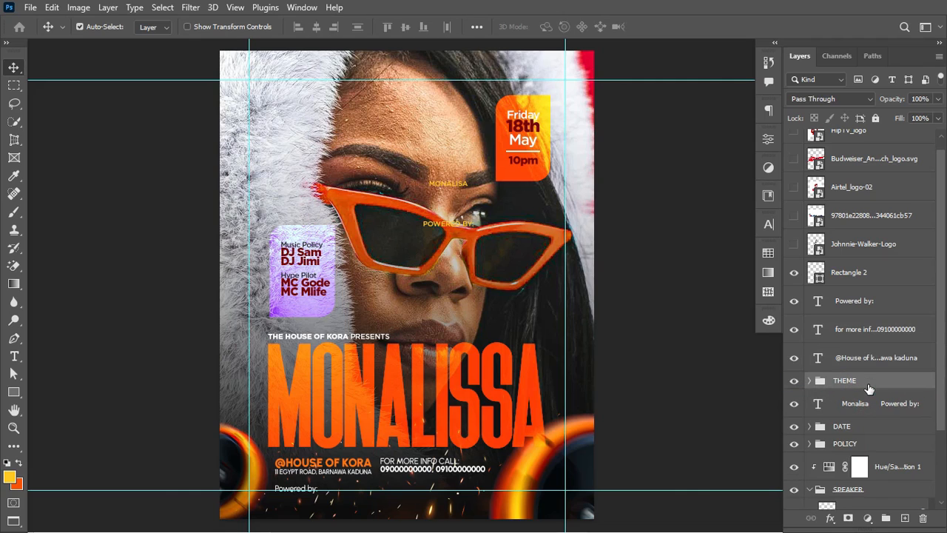
key(Up)
key(Up)
key(Up)
key(Up)
key(Up)
key(Up)
key(Up)
key(Up)
key(Up)
key(Up)
key(Up)
key(Up)
key(Up)
key(Up)
key(Up)
key(Up)
key(Up)
key(Up)
key(Up)
key(Up)
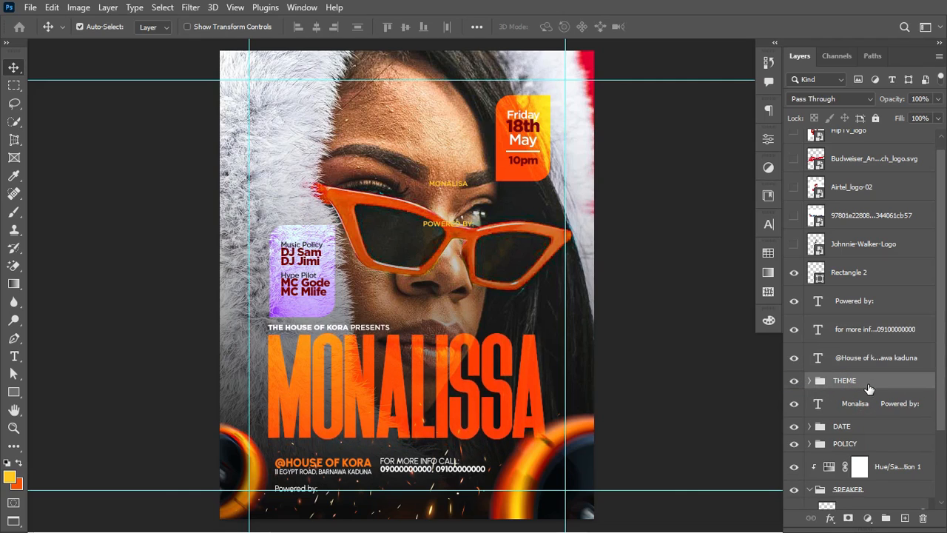
key(Up)
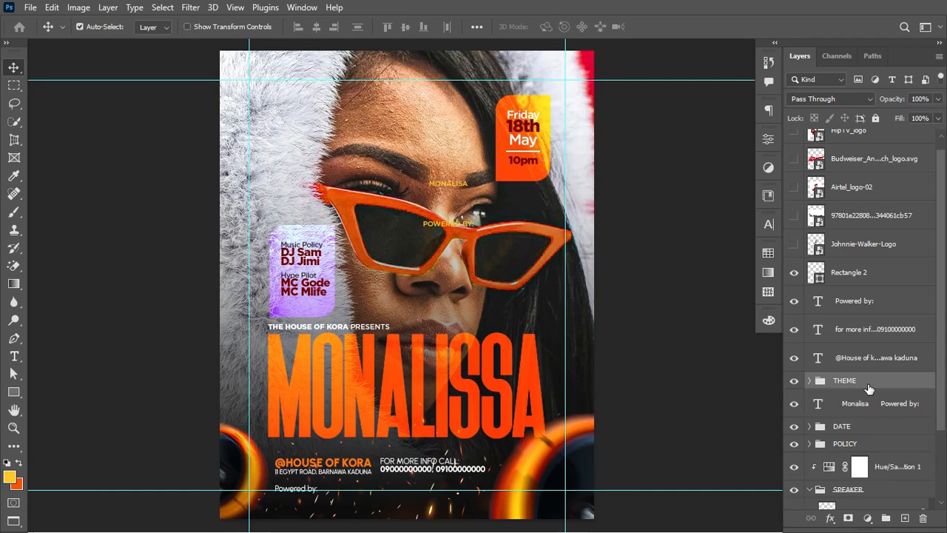
click(864, 444)
key(Up)
key(Up)
key(Up)
key(Up)
key(Up)
key(Up)
key(Up)
key(Up)
key(Up)
key(Up)
key(Up)
key(Up)
key(Up)
key(Up)
key(Up)
key(Up)
key(Up)
key(Up)
key(Up)
key(Up)
key(Up)
key(Up)
key(Up)
key(Up)
key(Up)
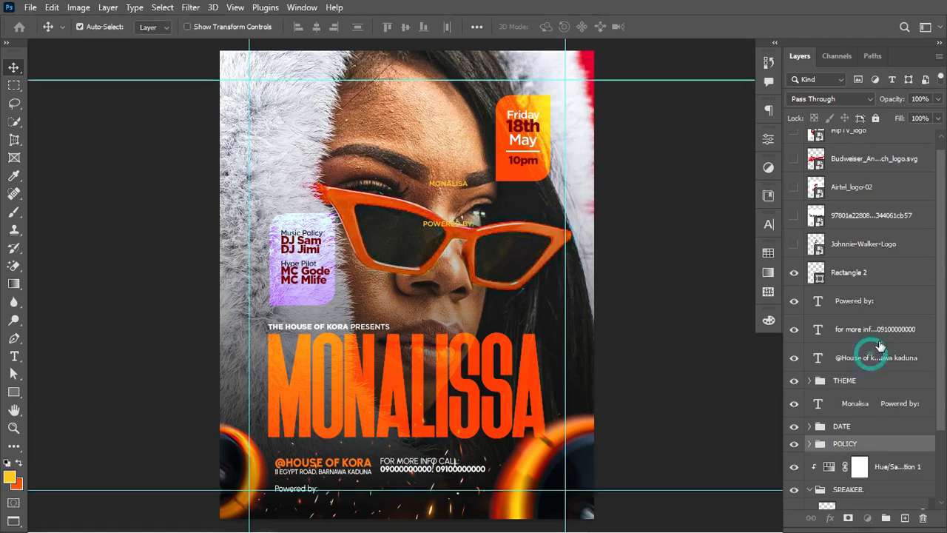
Step: Nudge the venue and contact text up and slightly right, and raise Powered by: a little
click(870, 357)
shift+click(896, 328)
key(Up)
key(Up)
key(Up)
key(Up)
key(Up)
key(Up)
key(Up)
key(Up)
key(Up)
key(Up)
key(Up)
key(Up)
key(Up)
key(Up)
key(Up)
key(Up)
key(Up)
key(Up)
key(Up)
key(Up)
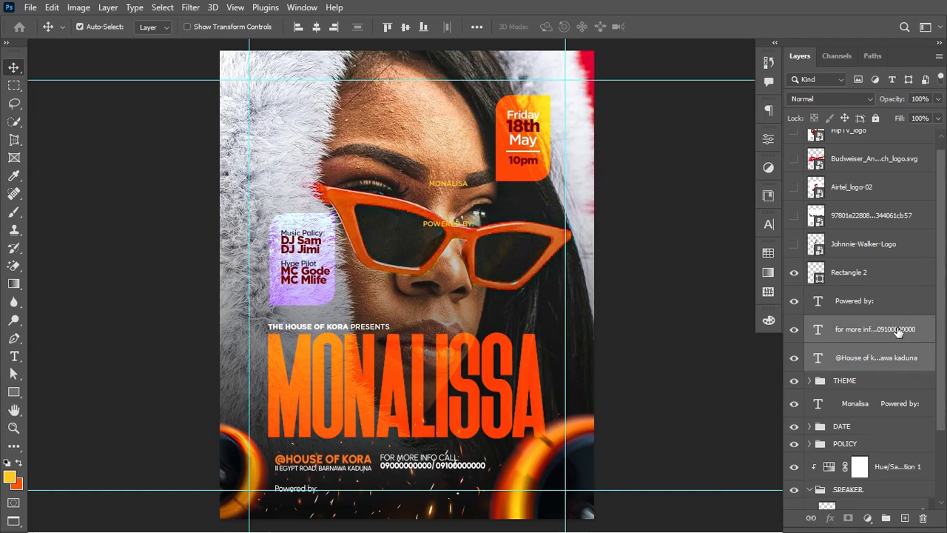
key(Right)
key(Right)
key(Right)
key(Right)
key(Right)
key(Right)
key(Right)
key(Right)
key(Right)
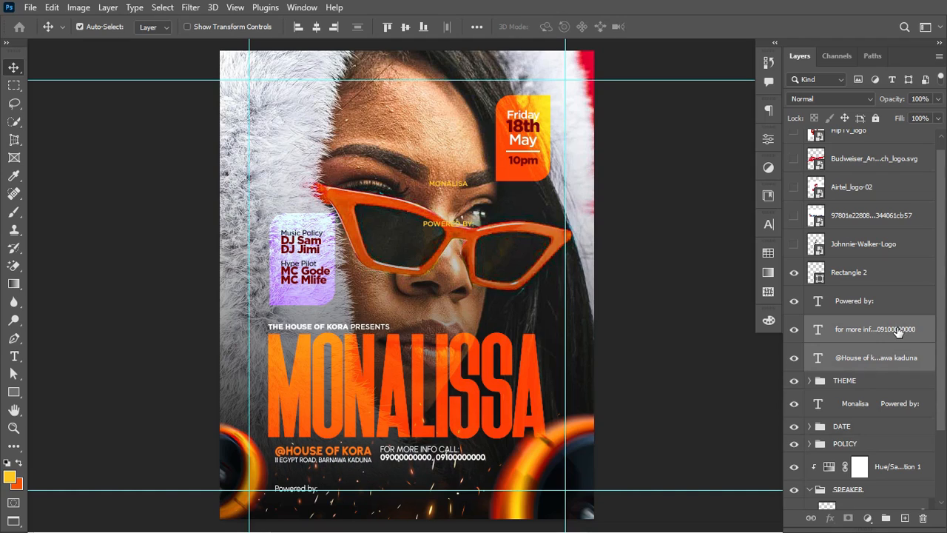
key(Right)
key(Right)
key(Right)
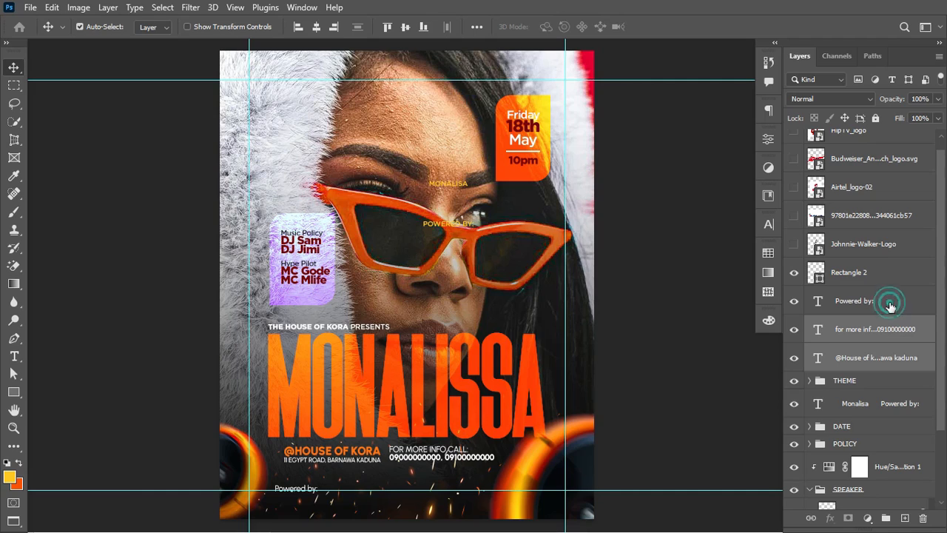
click(890, 305)
key(Up)
key(Up)
key(Up)
key(Up)
key(Up)
key(Up)
key(Up)
key(Up)
key(Up)
key(Up)
key(Up)
key(Up)
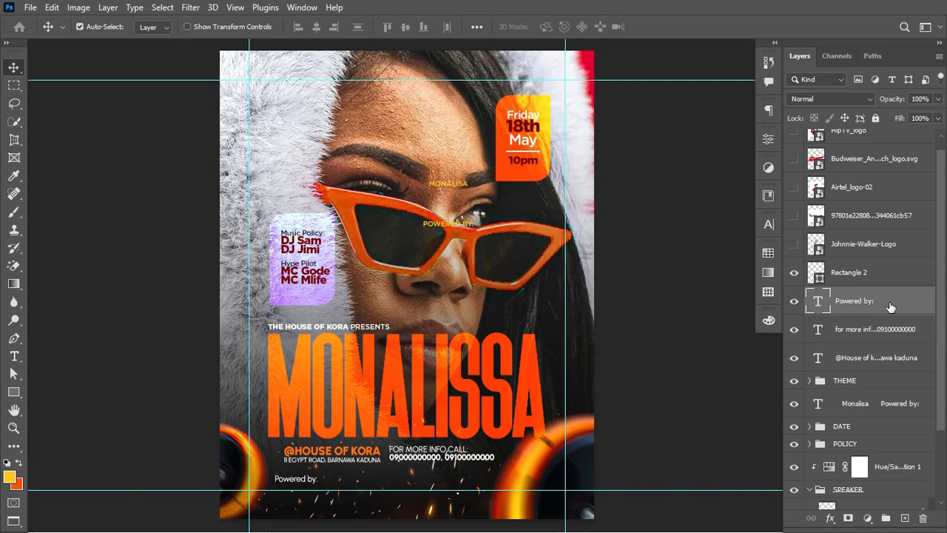
key(Up)
key(Up)
Step: Set the Powered by: text to the Urbanist Black weight in the Character panel
click(767, 223)
click(745, 244)
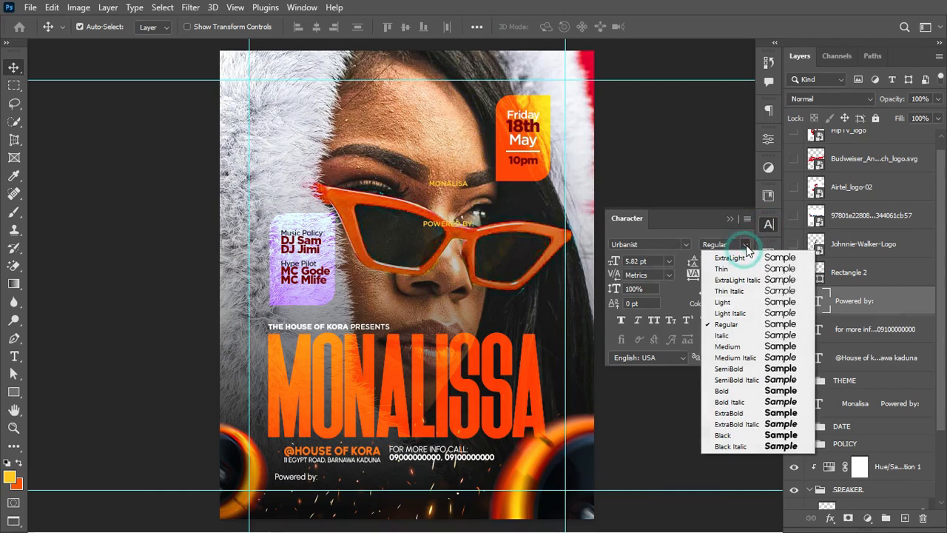
click(736, 435)
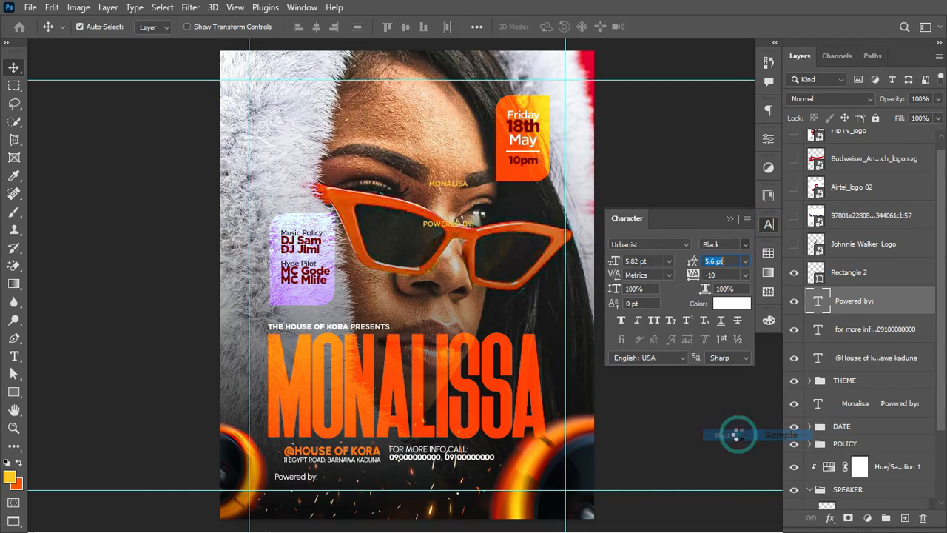
click(730, 220)
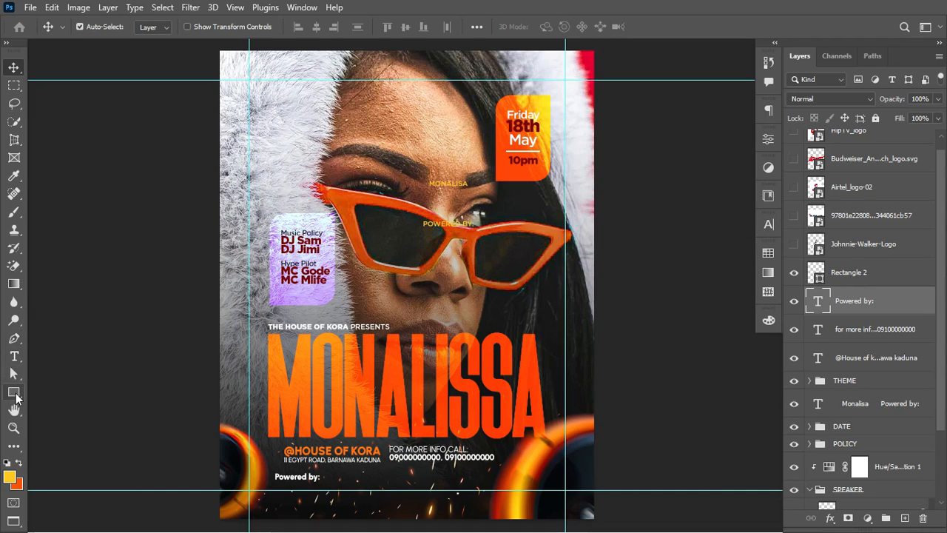
click(14, 393)
Step: Draw the Rectangle 3 bar beside Powered by: and change its fill from yellow to white
drag(336, 468, 496, 486)
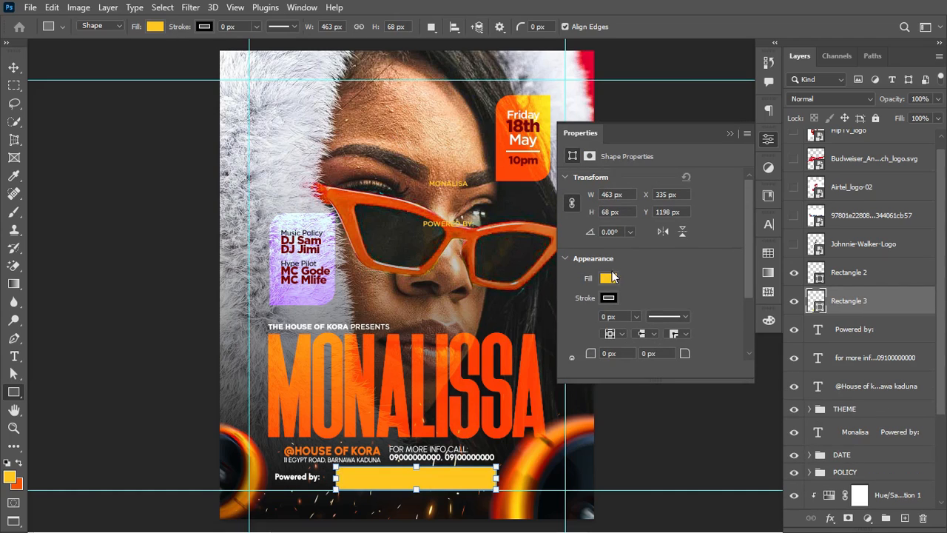
click(607, 277)
click(575, 343)
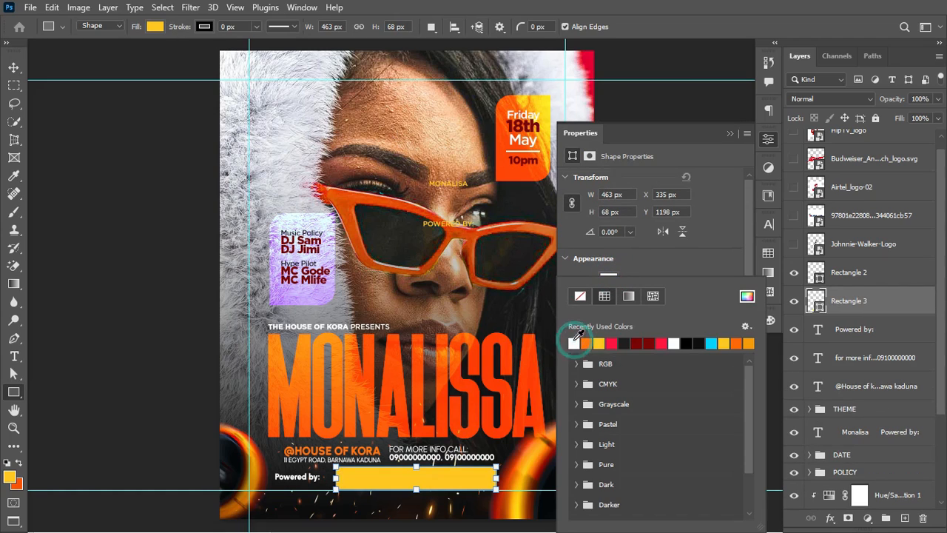
click(14, 69)
click(15, 69)
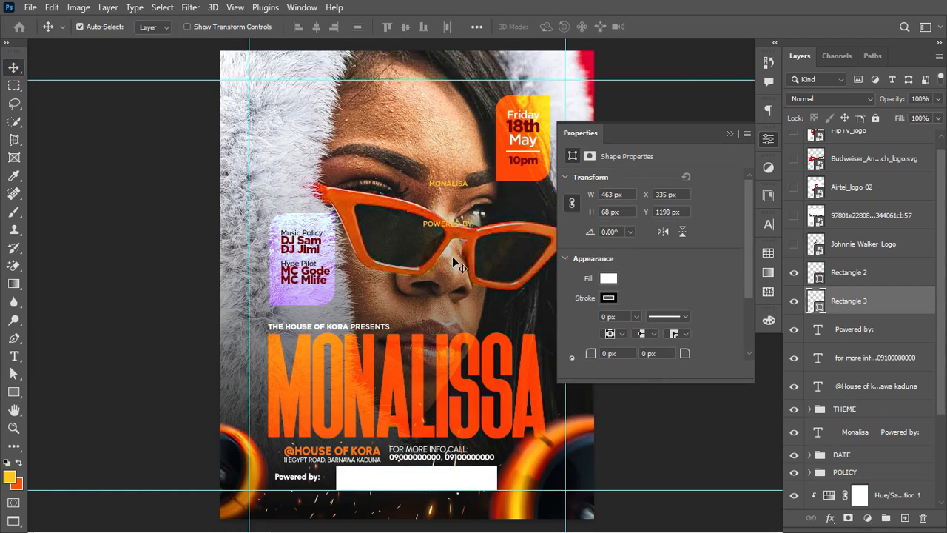
click(731, 135)
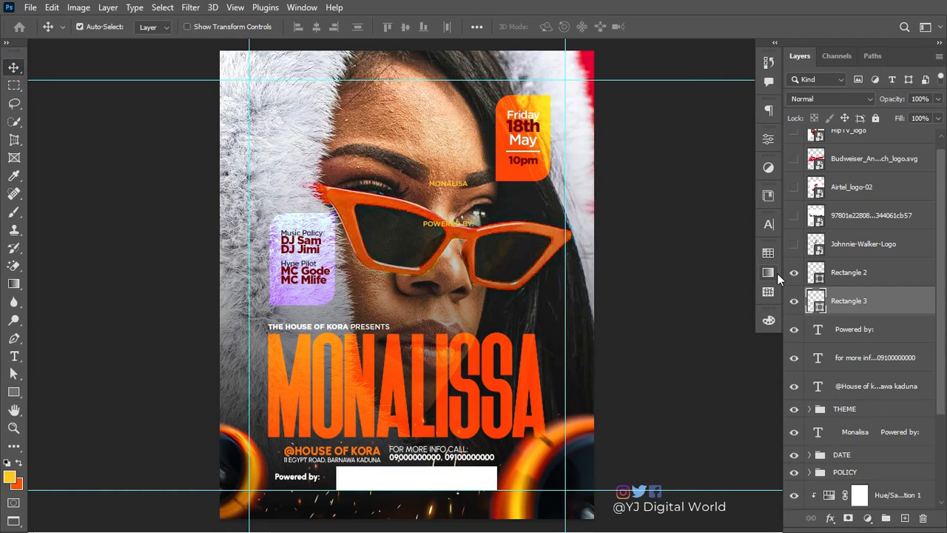
scroll(944, 255, up, 1)
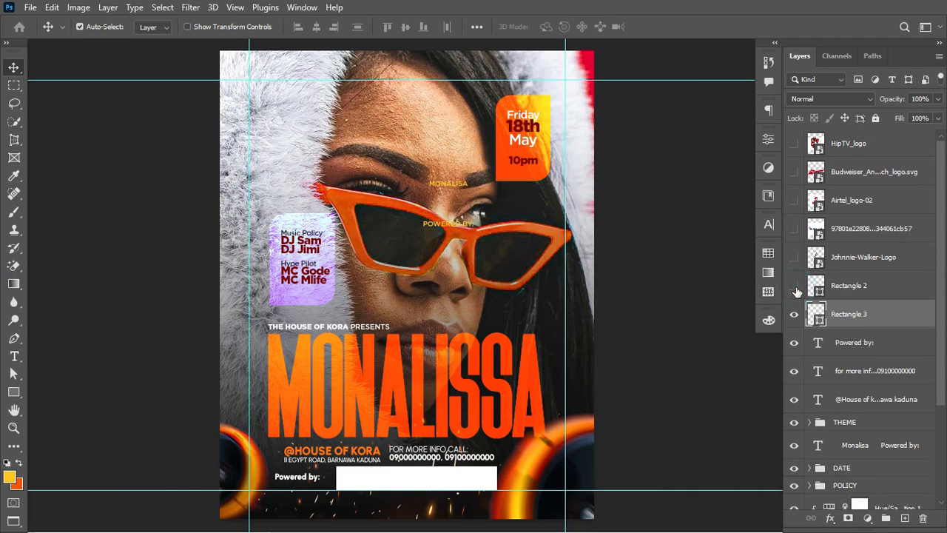
Step: Move Rectangle 2 lower in the stack and show the Johnnie Walker, Cubana, Airtel, Budweiser and HipTV logos
drag(856, 285, 871, 471)
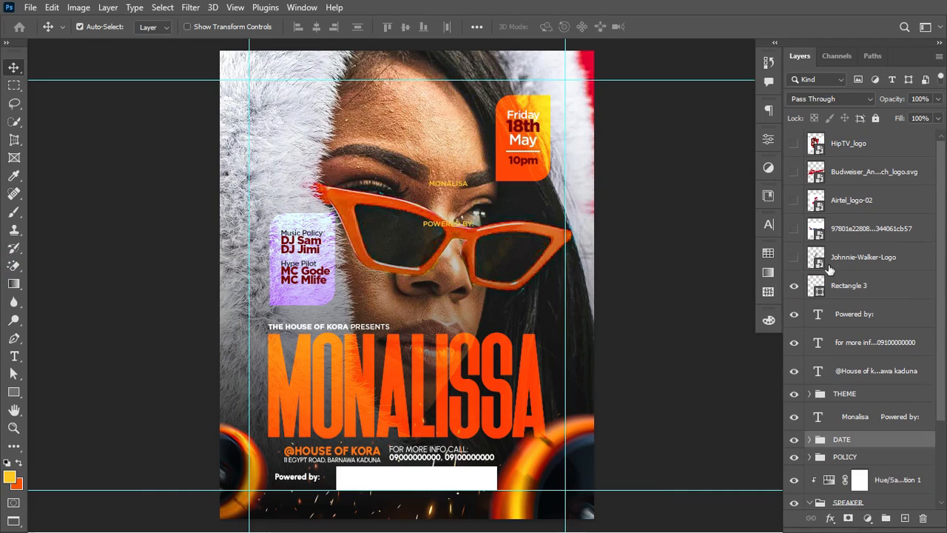
click(794, 262)
click(794, 261)
click(794, 262)
click(884, 258)
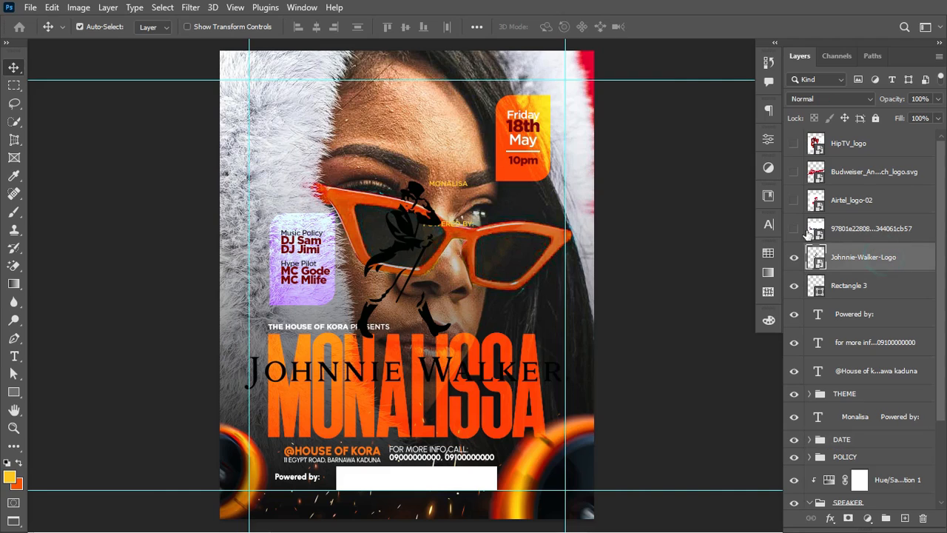
click(793, 228)
click(794, 199)
click(794, 171)
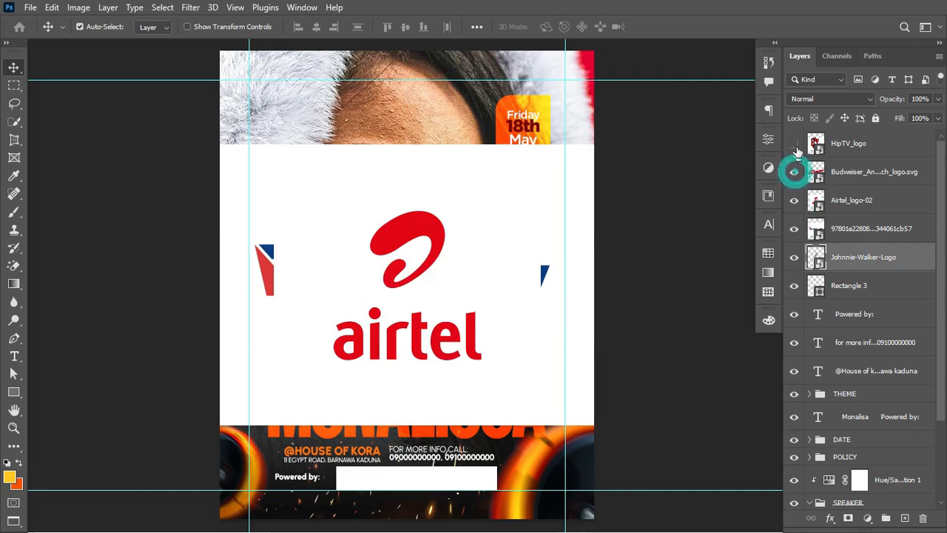
click(793, 143)
click(858, 145)
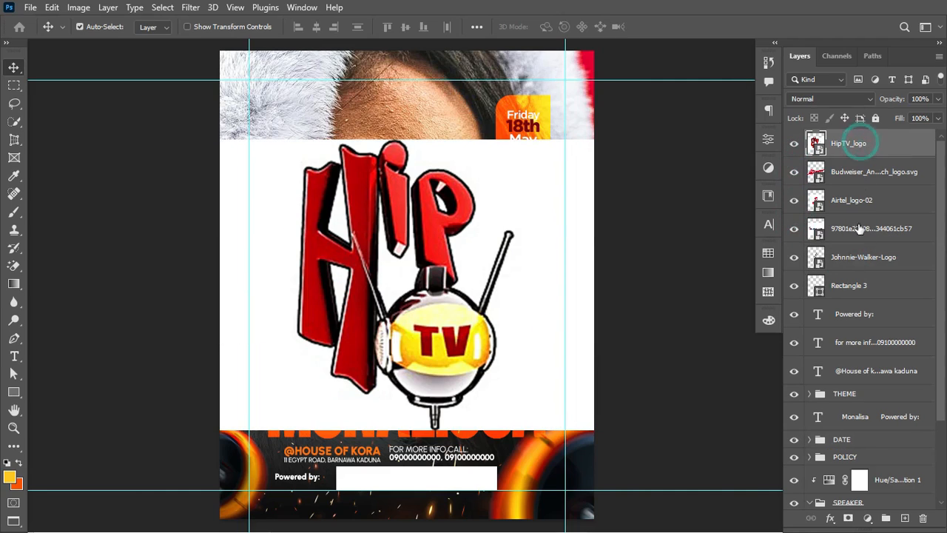
Step: Scale the five sponsor logos down to about 12% and spread them apart in a row
shift+click(867, 263)
key(ctrl+t)
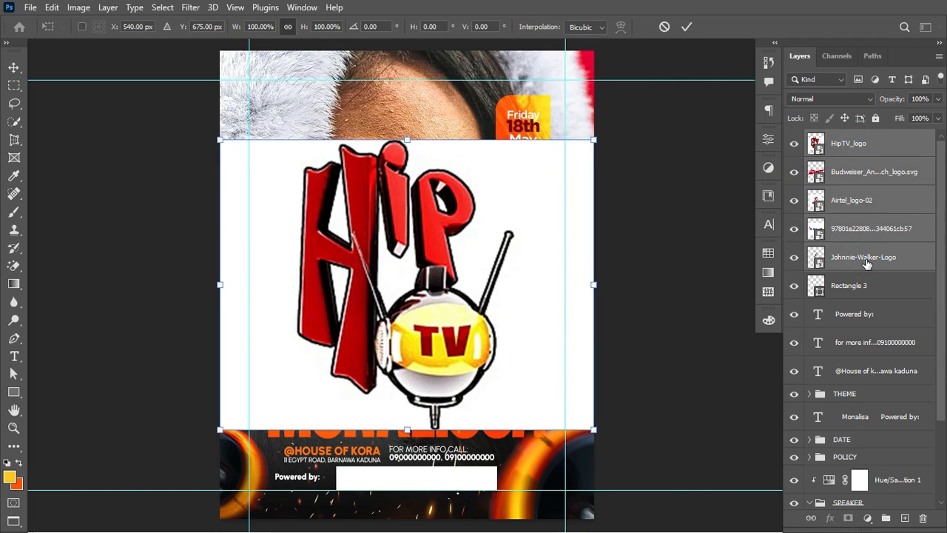
drag(599, 283, 405, 290)
key(Return)
click(467, 292)
click(452, 293)
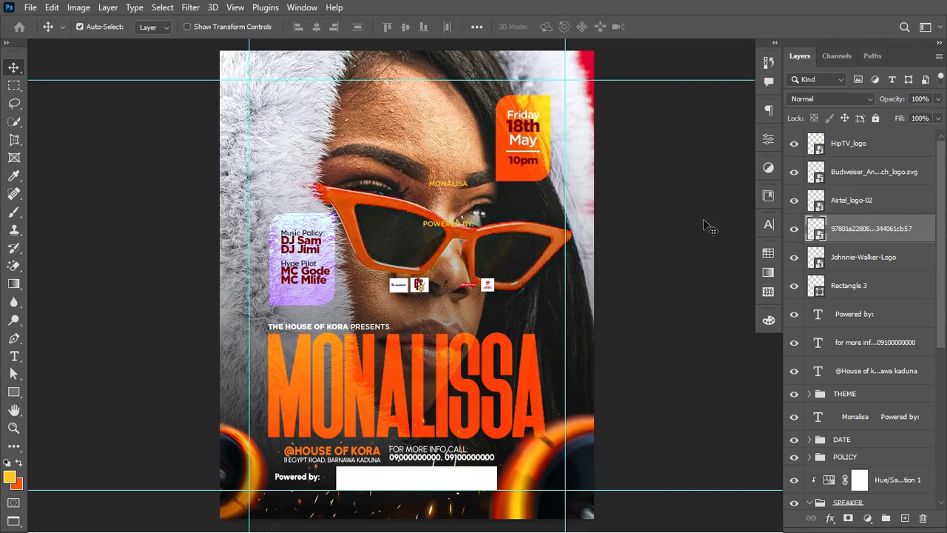
click(850, 143)
Step: Resize the five sponsor logos and set them onto the white bar beside Powered by:
shift+click(857, 259)
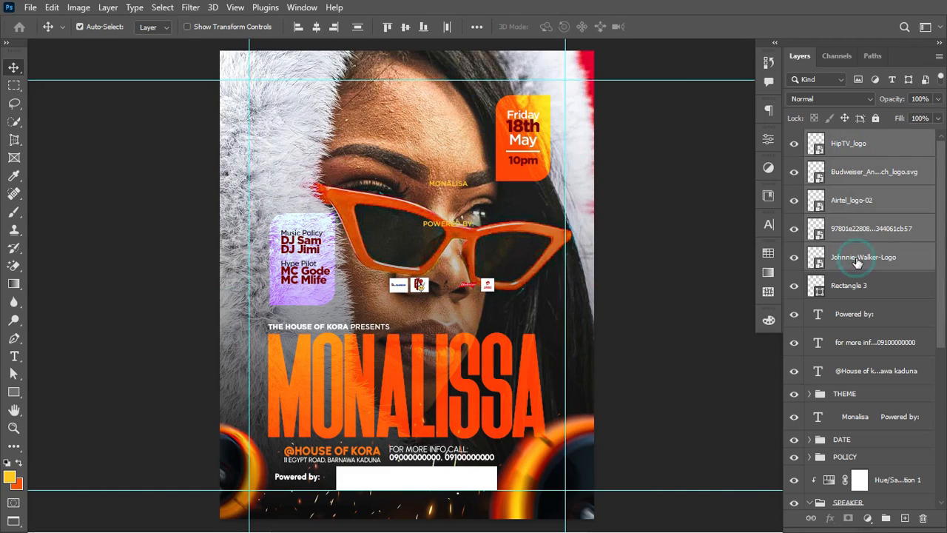
key(ctrl+t)
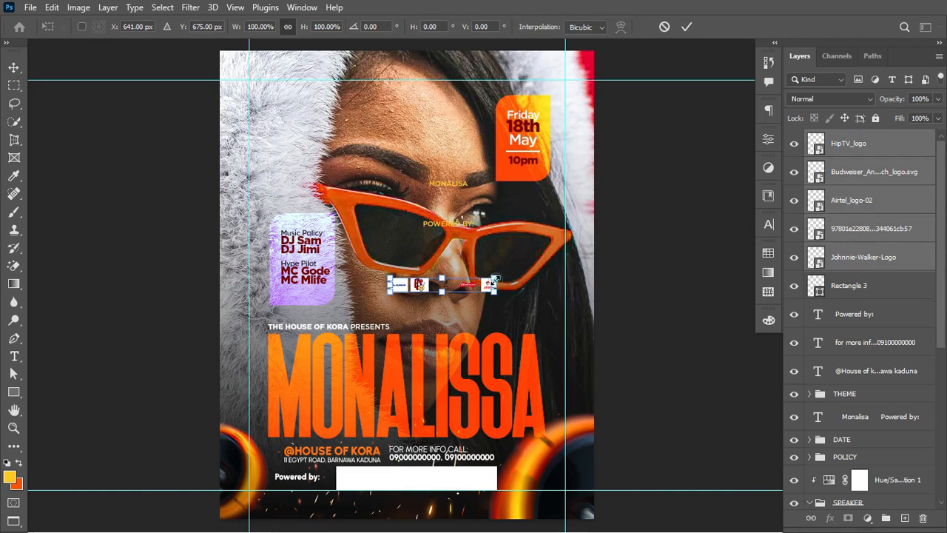
drag(494, 280, 469, 483)
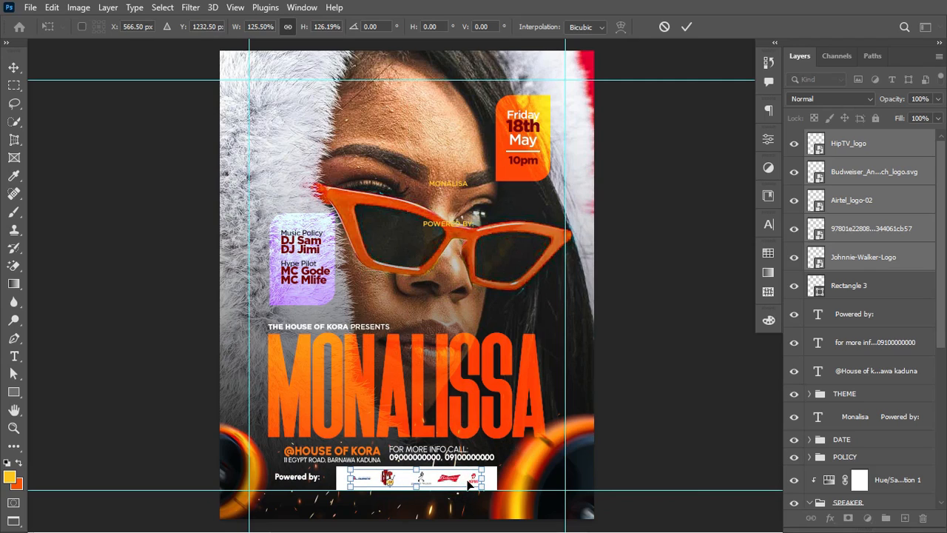
key(Return)
Step: Resize the white bar so it fits the logos with even spacing on both sides
click(490, 485)
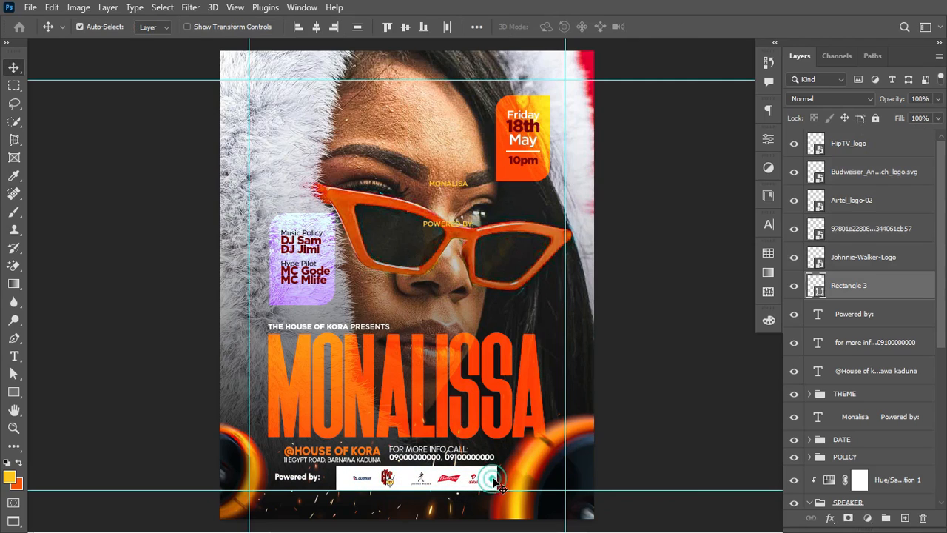
key(ctrl+t)
drag(494, 479, 484, 479)
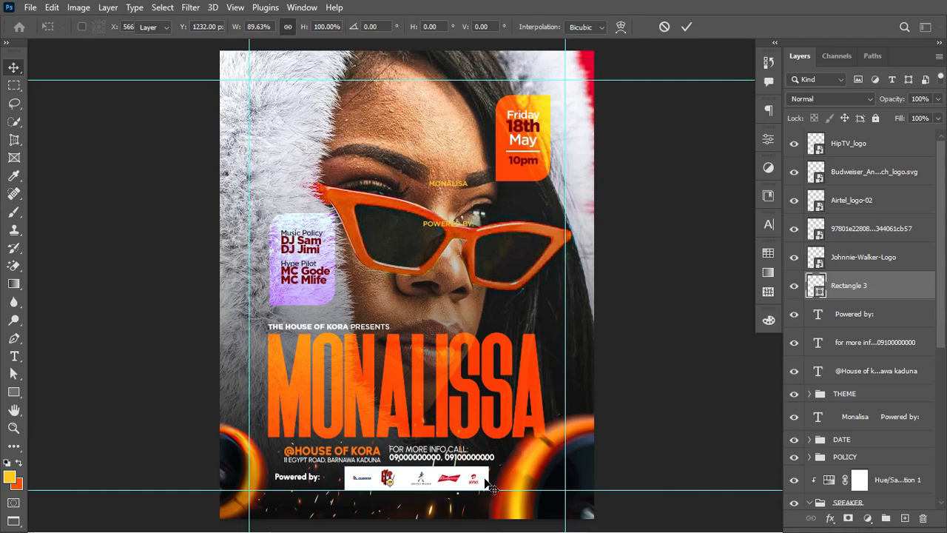
key(Return)
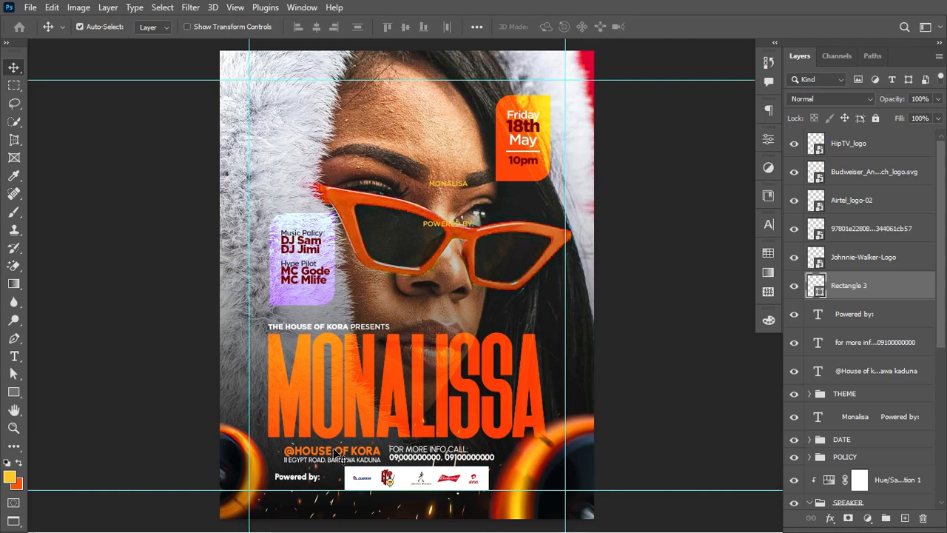
key(ctrl)
key(ctrl+plus)
key(ctrl+plus)
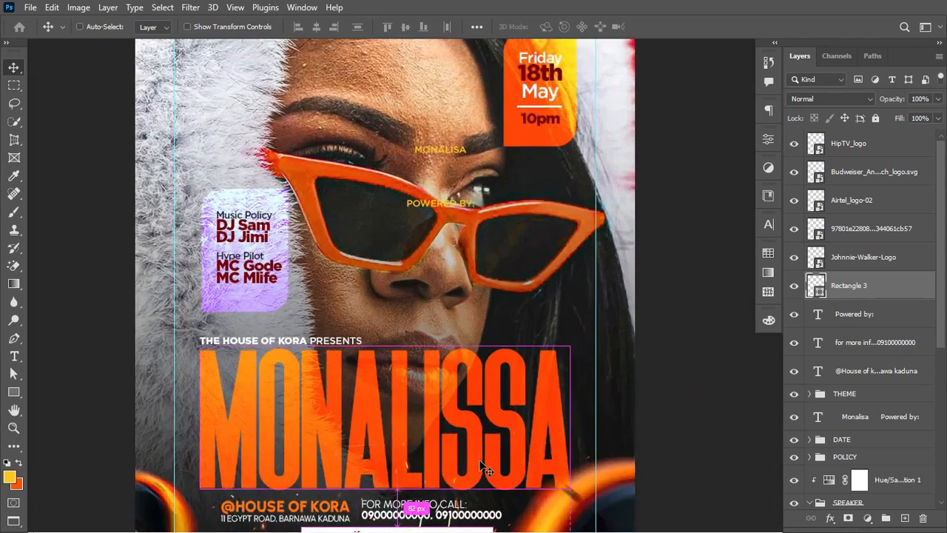
scroll(480, 460, down, 6)
scroll(479, 465, down, 1)
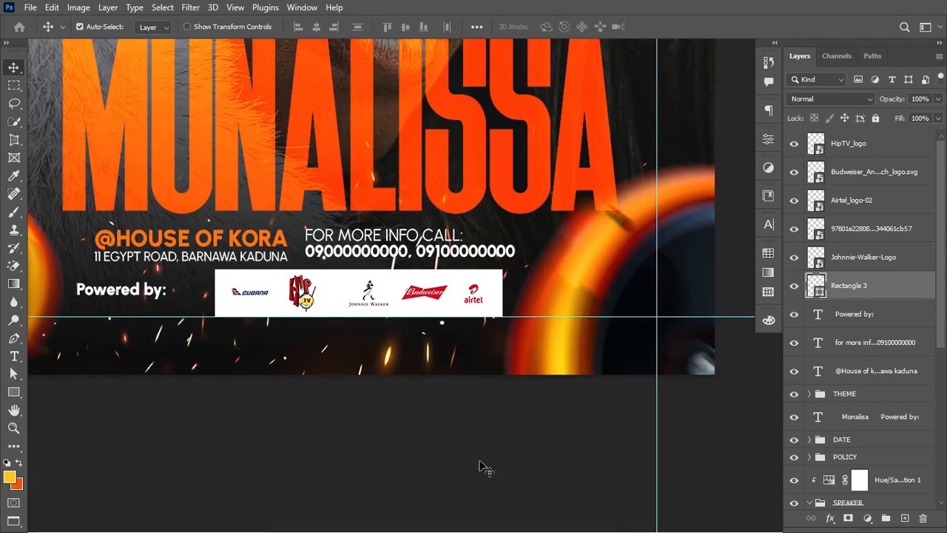
key(ctrl)
key(ctrl+t)
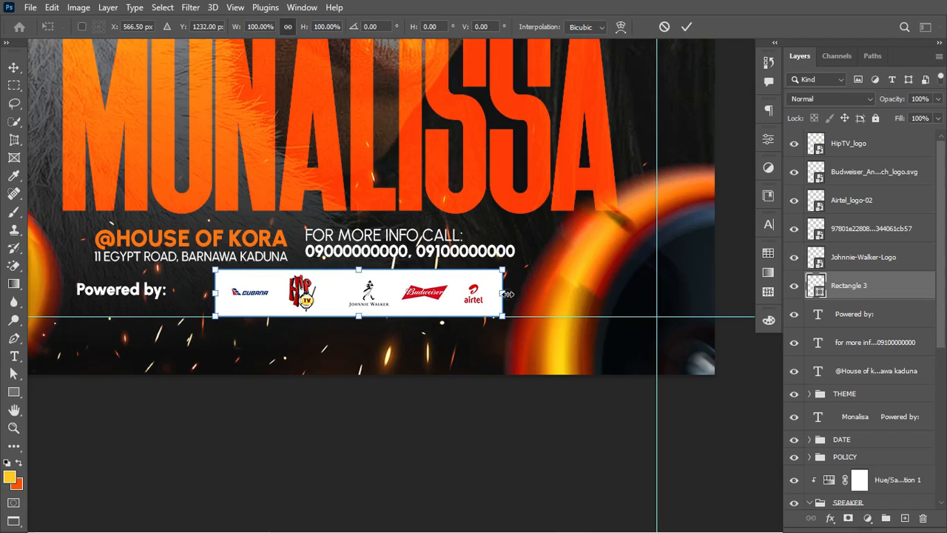
drag(506, 294, 516, 293)
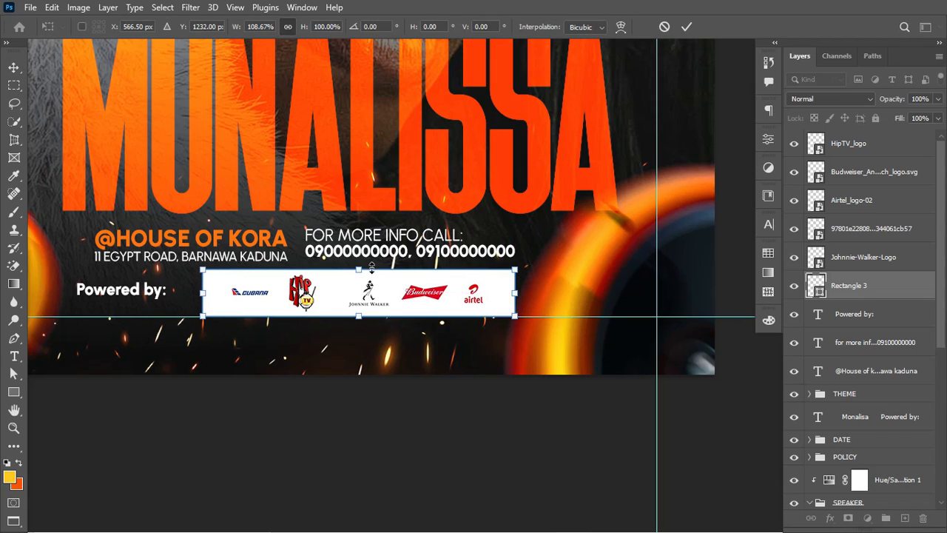
drag(356, 270, 361, 272)
key(Return)
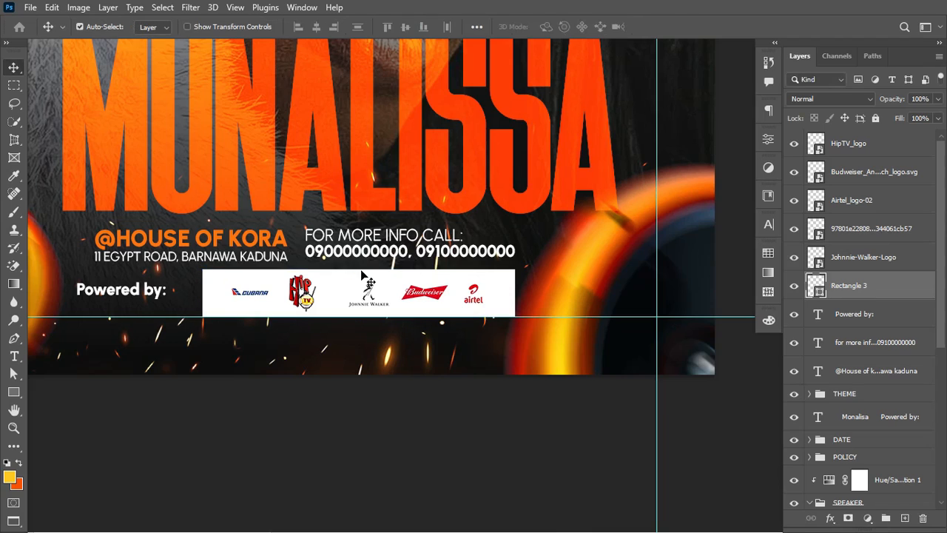
Step: Group the logos and white bar as 'logo', adding the Powered by label nudged slightly right
shift+click(897, 147)
key(ctrl+g)
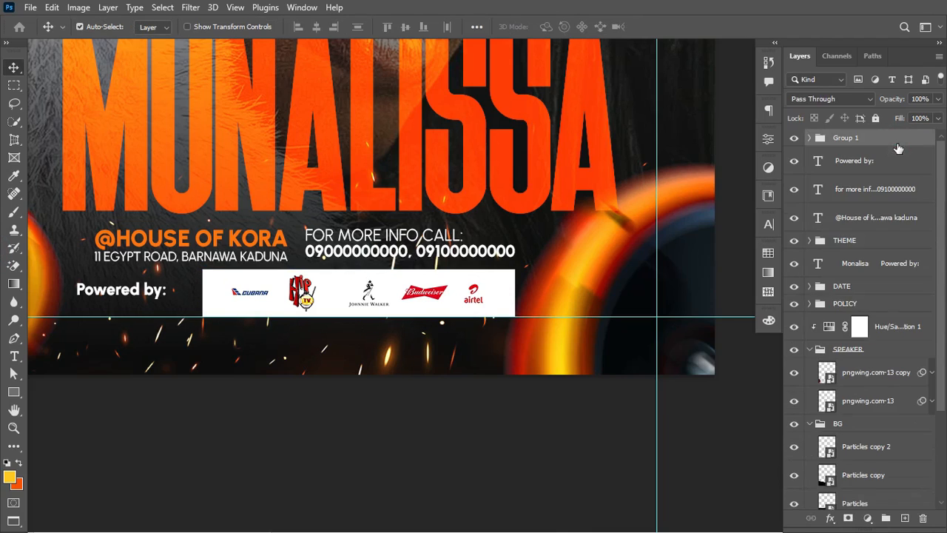
click(794, 139)
click(794, 139)
double_click(844, 138)
key(Return)
drag(856, 161, 853, 139)
key(Right)
key(Right)
key(Right)
key(Right)
key(Right)
key(Right)
key(Right)
key(Right)
key(Right)
key(Right)
key(Right)
key(Right)
key(Right)
key(Right)
key(Right)
key(Right)
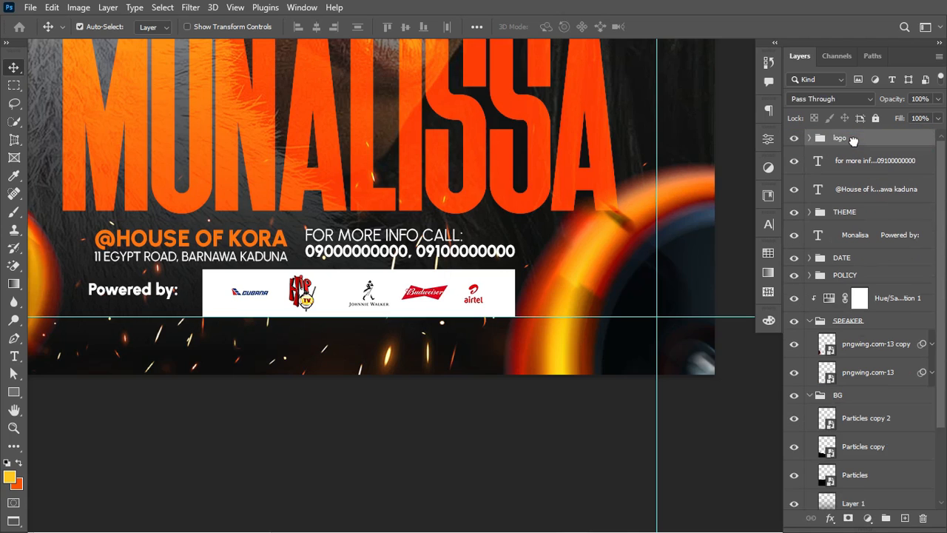
key(ctrl+0)
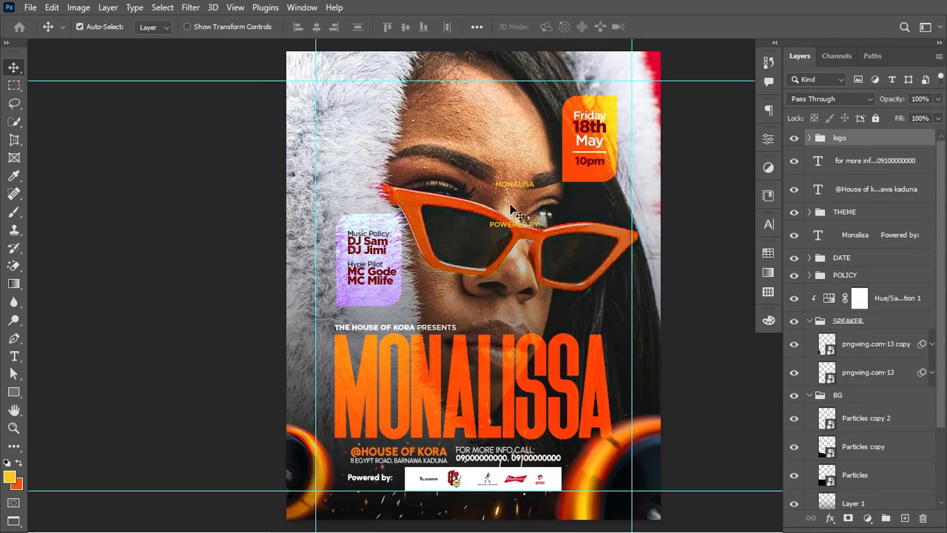
Step: Delete the stray Monalisa Powered by text and group the address and contact layers as 'LOCATION'
click(517, 186)
key(Delete)
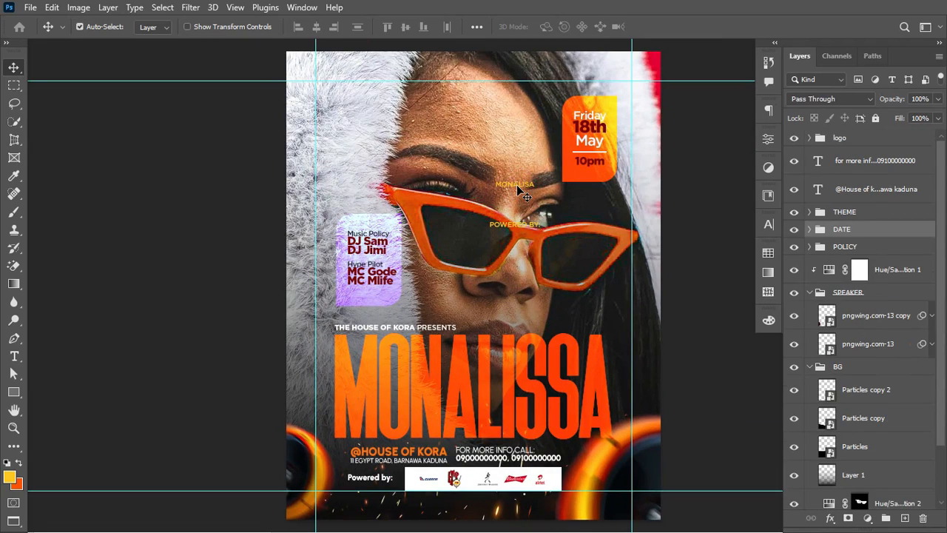
click(899, 162)
shift+click(910, 190)
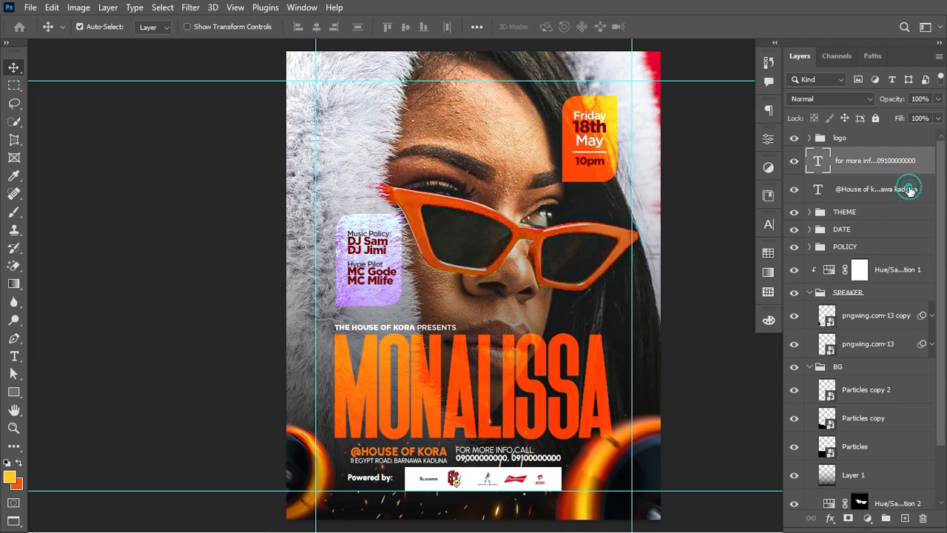
key(ctrl+g)
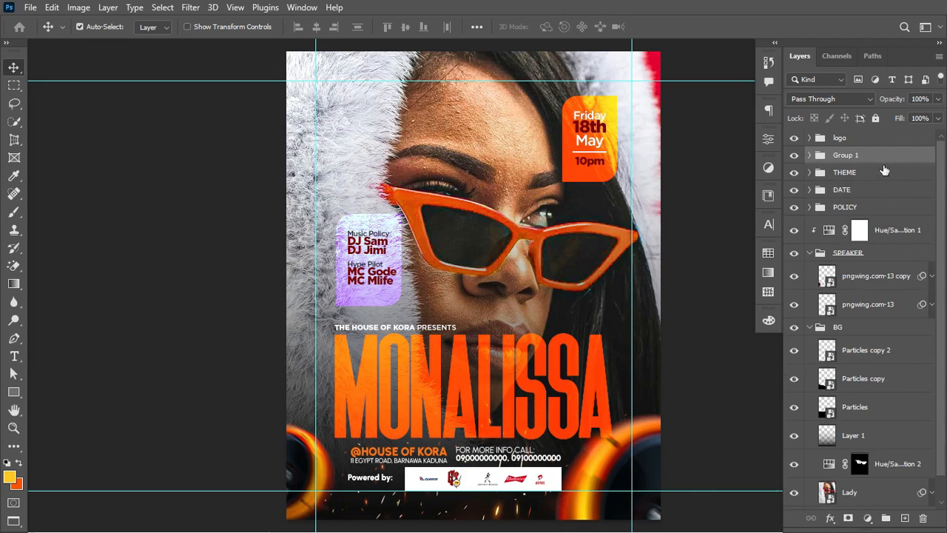
double_click(847, 157)
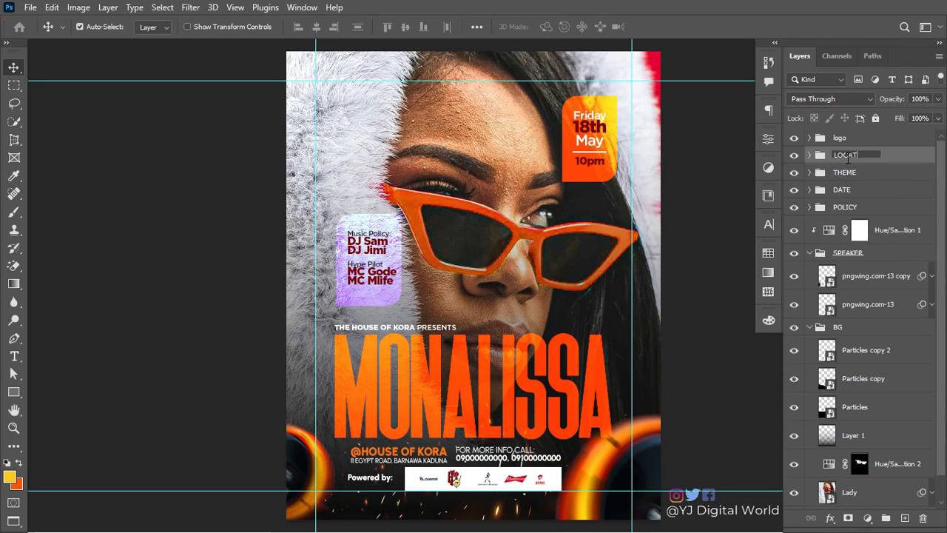
text(LOCATI)
text(ON)
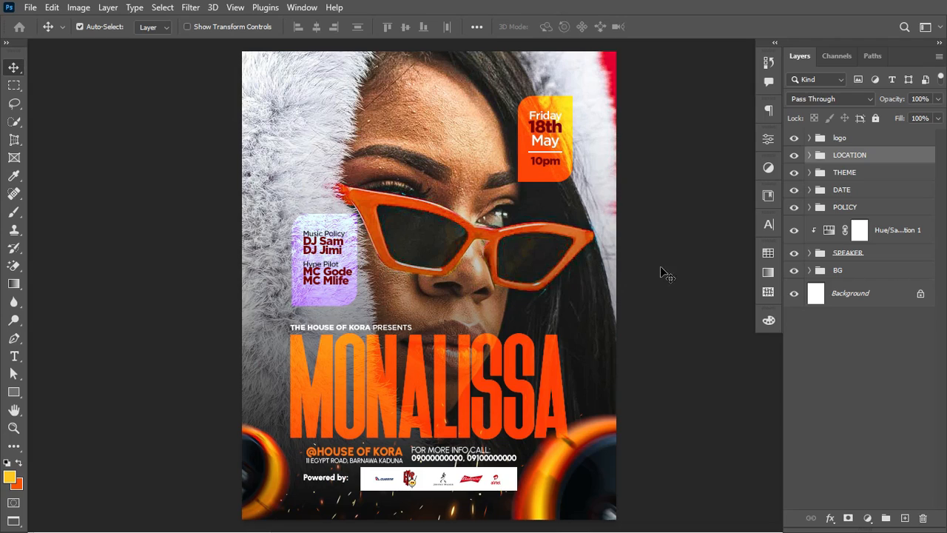
scroll(554, 280, left, 3)
scroll(554, 279, right, 1)
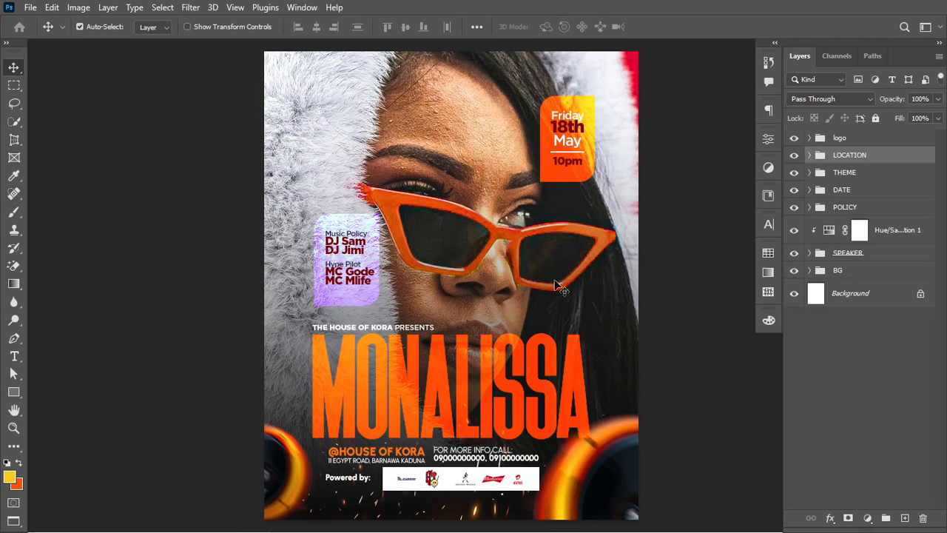
scroll(554, 281, right, 1)
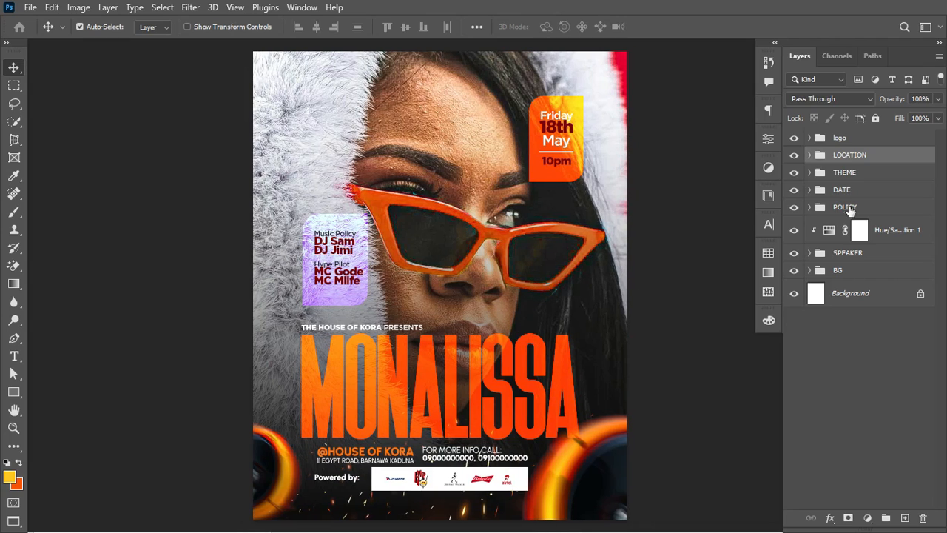
Step: Scale the logo group to about 87% and move it lower near the flyer's bottom
click(852, 137)
key(ctrl+t)
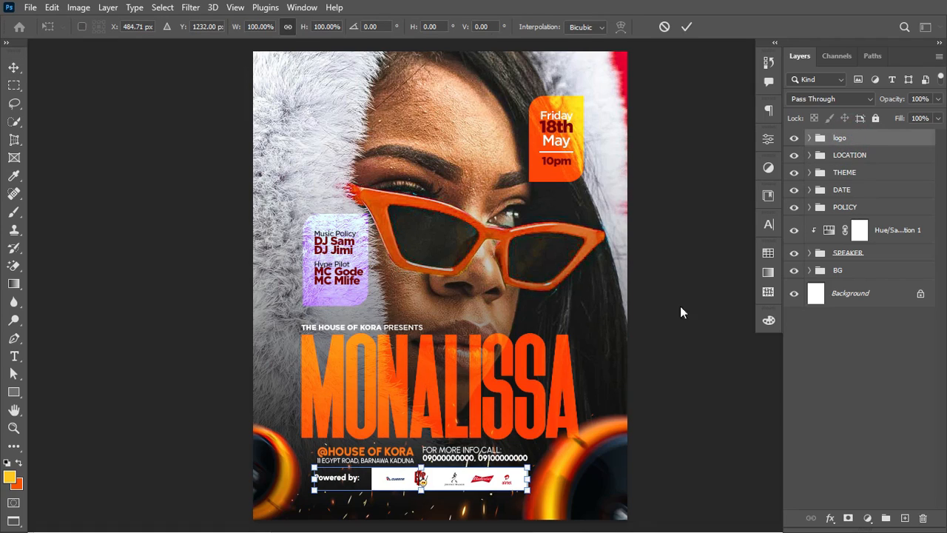
drag(523, 471, 511, 473)
key(Down)
key(Down)
key(Down)
key(Down)
key(Down)
key(Down)
key(Down)
key(Down)
key(Down)
key(Down)
key(Down)
key(Down)
key(Down)
key(Down)
key(Down)
key(Down)
key(Down)
key(Down)
key(Down)
key(Down)
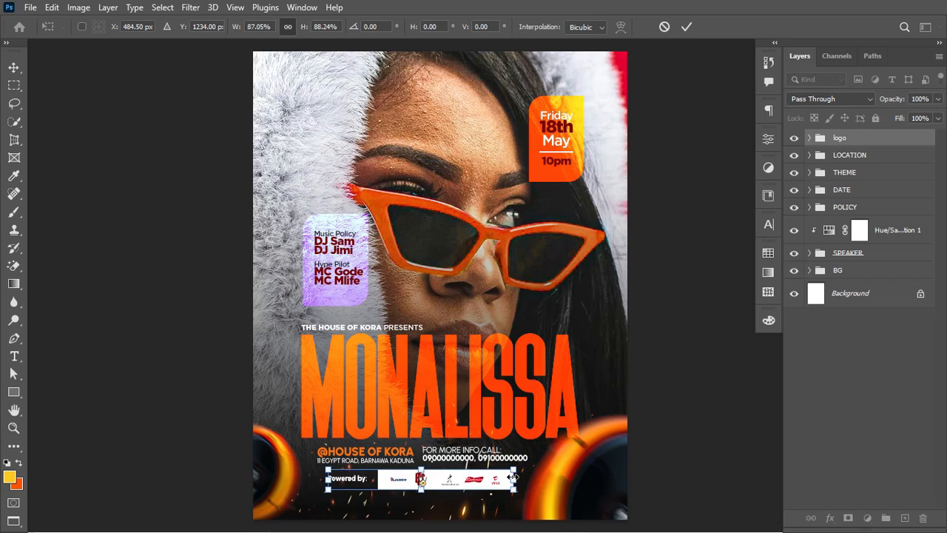
drag(510, 477, 513, 482)
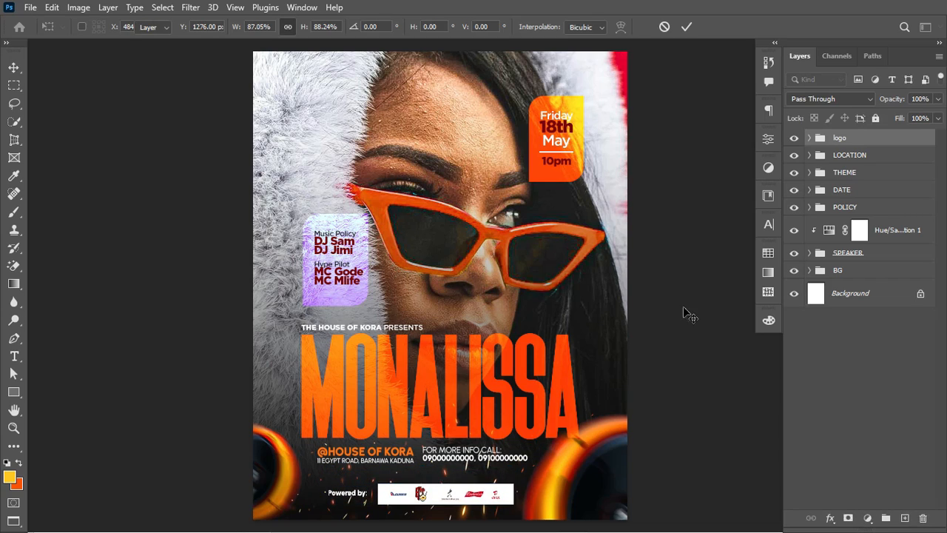
key(Return)
Step: Nudge the THEME and LOCATION groups together into place with the arrow keys
ctrl+click(878, 155)
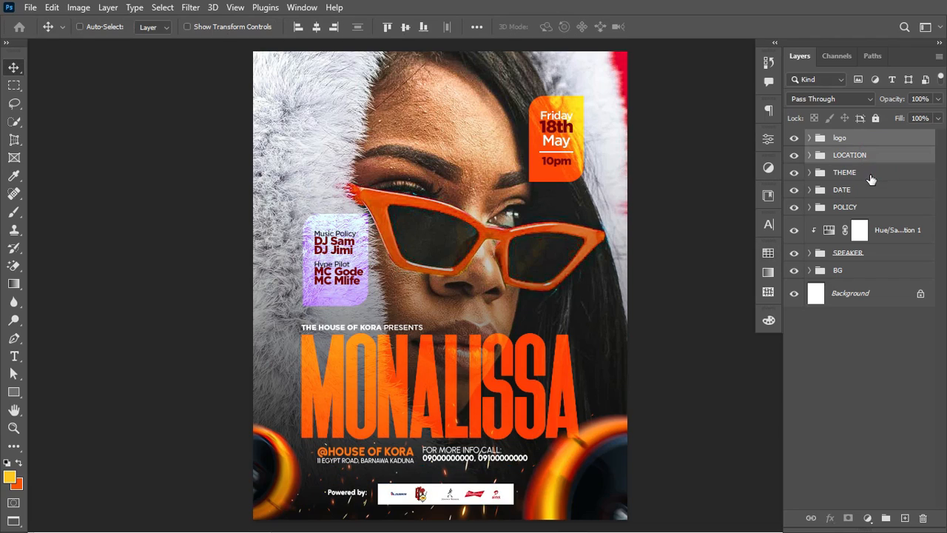
ctrl+click(870, 175)
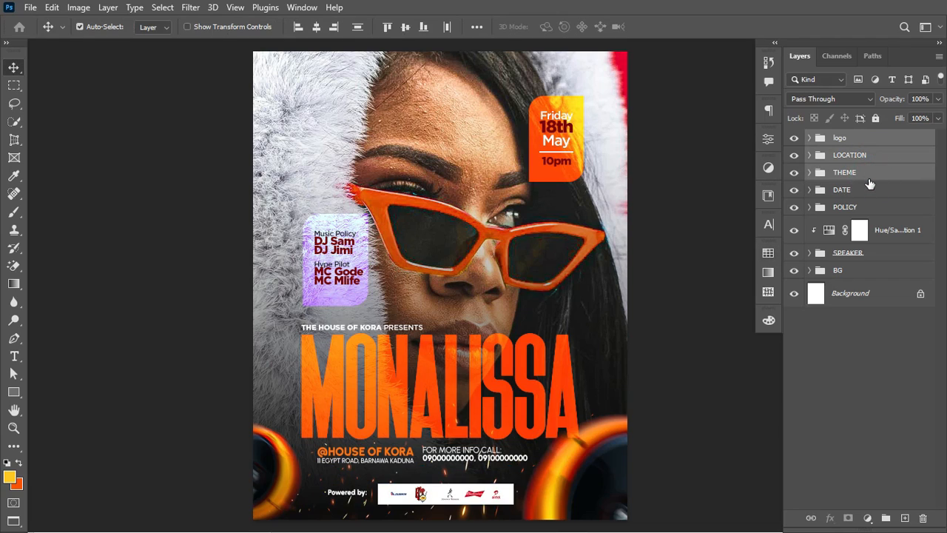
key(Down)
key(Down)
key(Down)
key(Down)
key(Down)
key(Down)
key(Down)
key(Down)
key(ctrl+z)
click(871, 179)
click(880, 154)
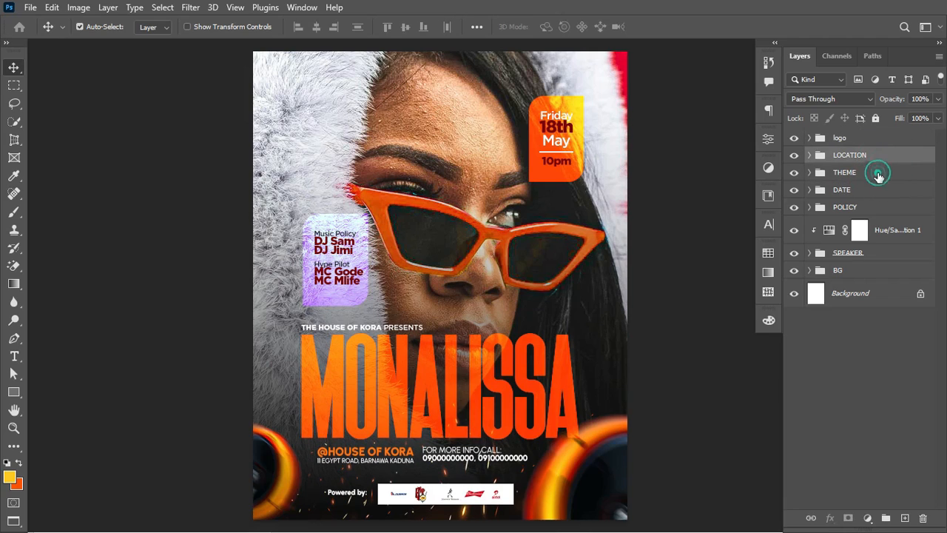
shift+click(879, 173)
key(Down)
key(Down)
key(Down)
key(Down)
key(Down)
key(Down)
key(Down)
key(Down)
key(Down)
key(Down)
key(Down)
key(Down)
key(Down)
key(Down)
key(Down)
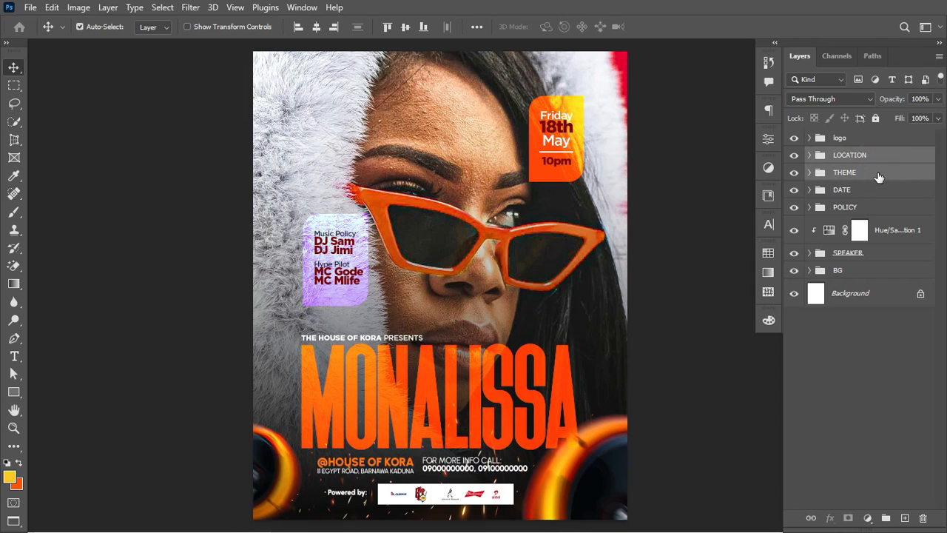
key(Up)
key(Up)
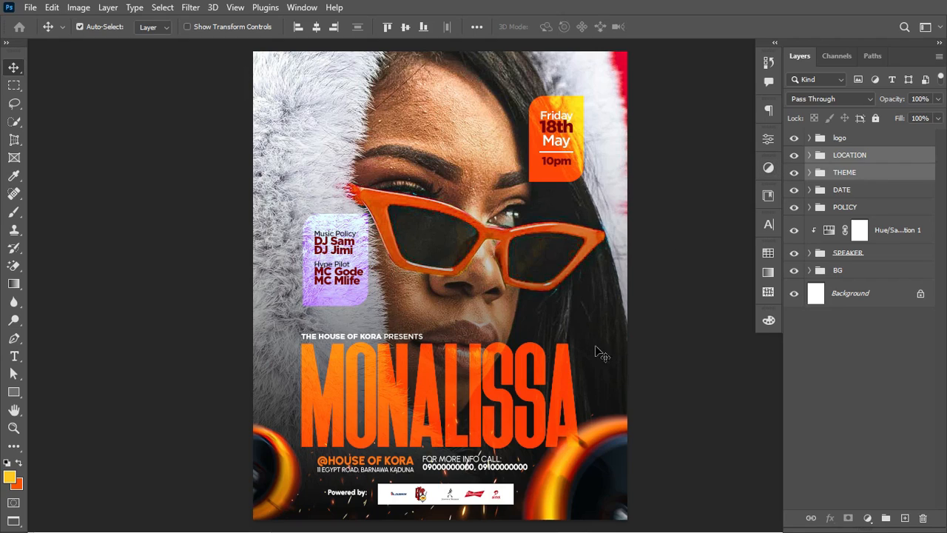
Step: Move the POLICY group down slightly and scale it to about 87%
click(877, 191)
click(875, 207)
key(Down)
key(Down)
key(Down)
key(Down)
key(Down)
key(Down)
key(Down)
key(Down)
key(Down)
key(Down)
key(Down)
key(Down)
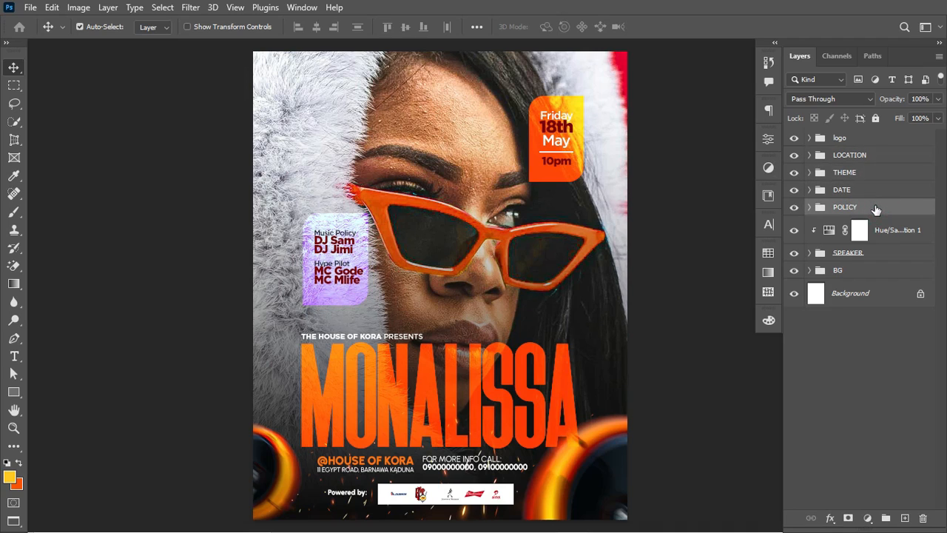
key(Down)
key(Down)
key(Down)
key(Down)
key(Down)
key(Down)
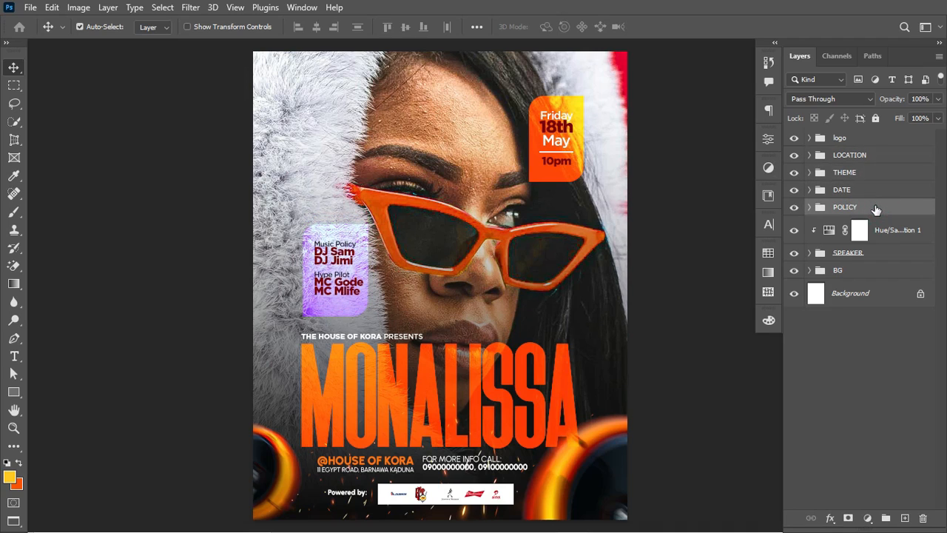
key(ctrl+t)
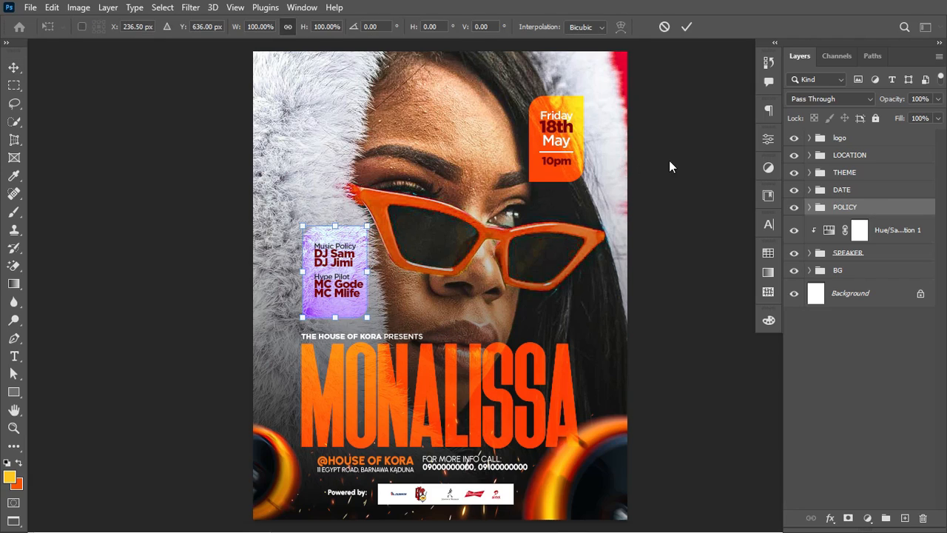
drag(367, 226, 364, 239)
key(Return)
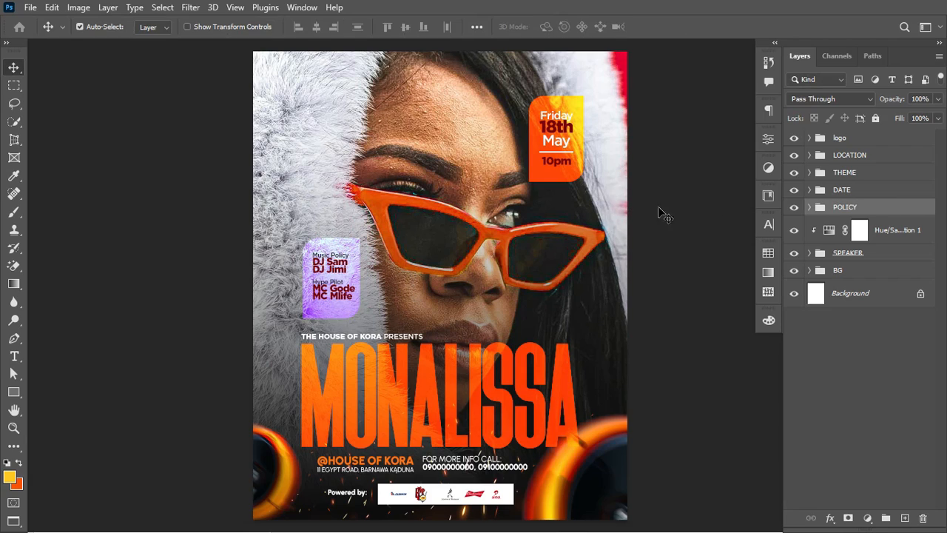
Step: Set the 3dphAhVP fire layer to Overlay, widen it to about 36.65% and lower it to cover the flyer
click(881, 143)
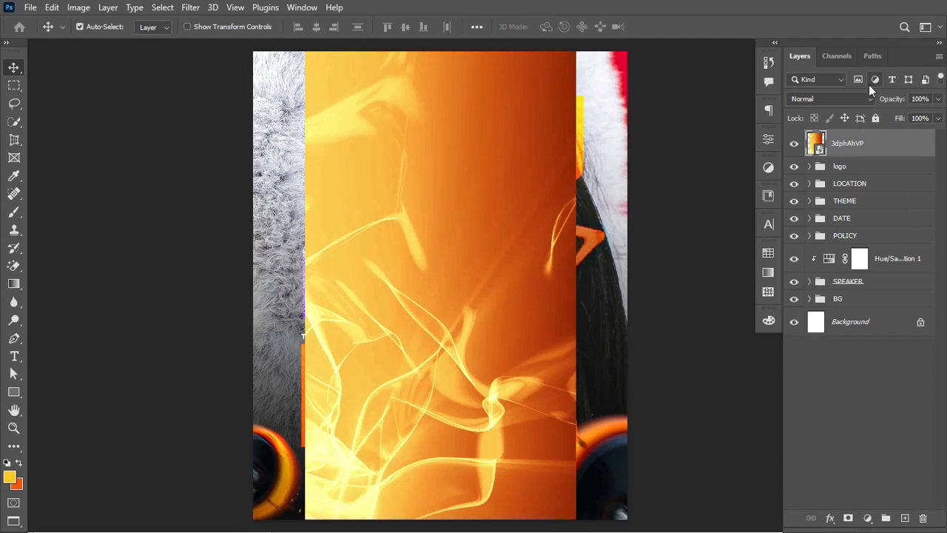
click(848, 100)
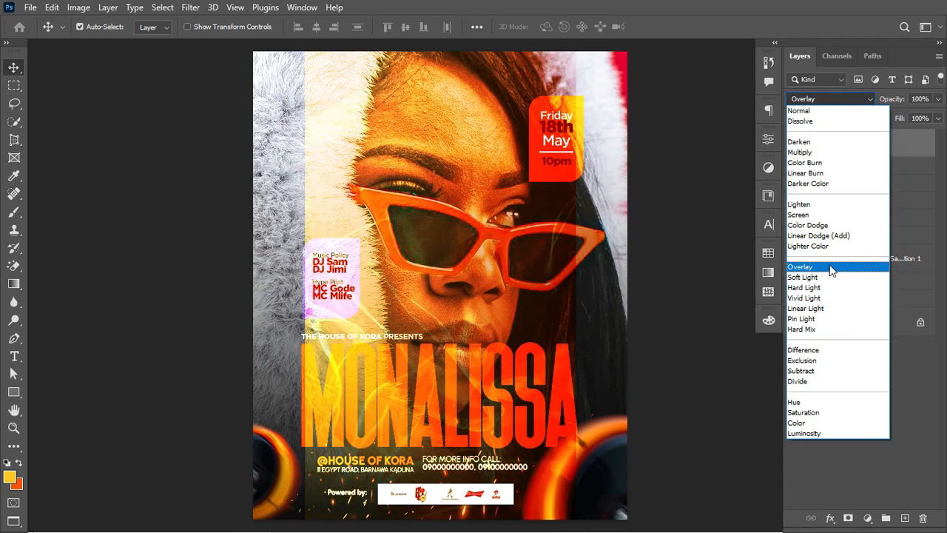
click(832, 268)
key(ctrl+t)
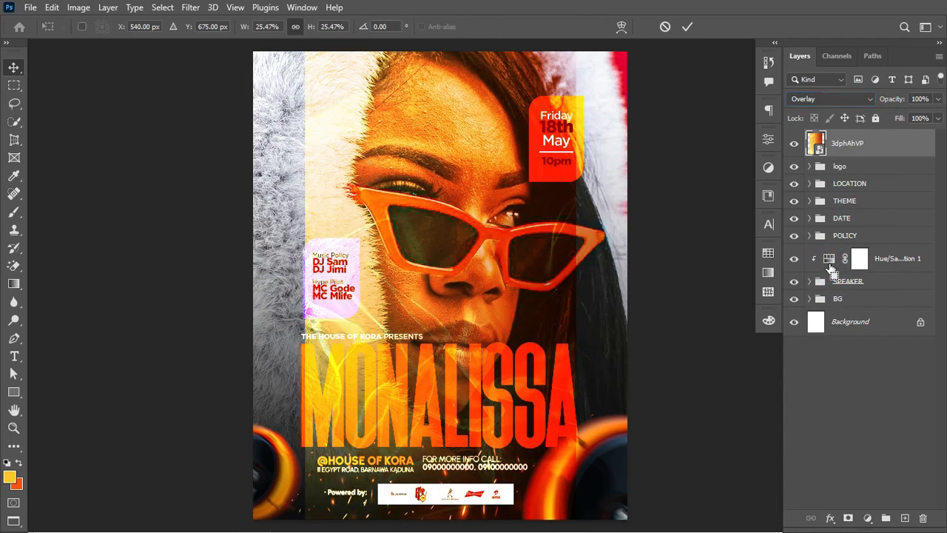
drag(577, 287, 635, 294)
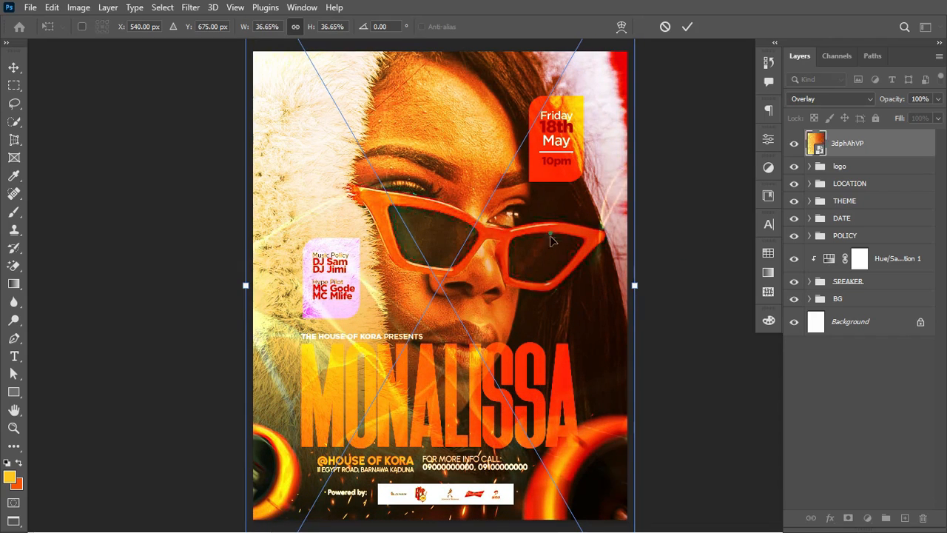
drag(552, 231, 551, 200)
key(Return)
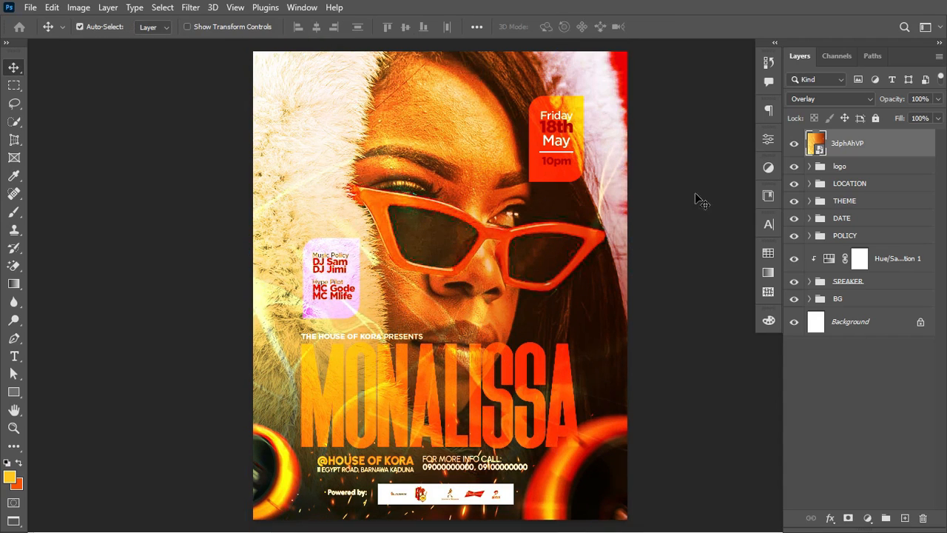
Step: Add a layer mask to the fire layer and ready a soft black brush on the mask
click(849, 517)
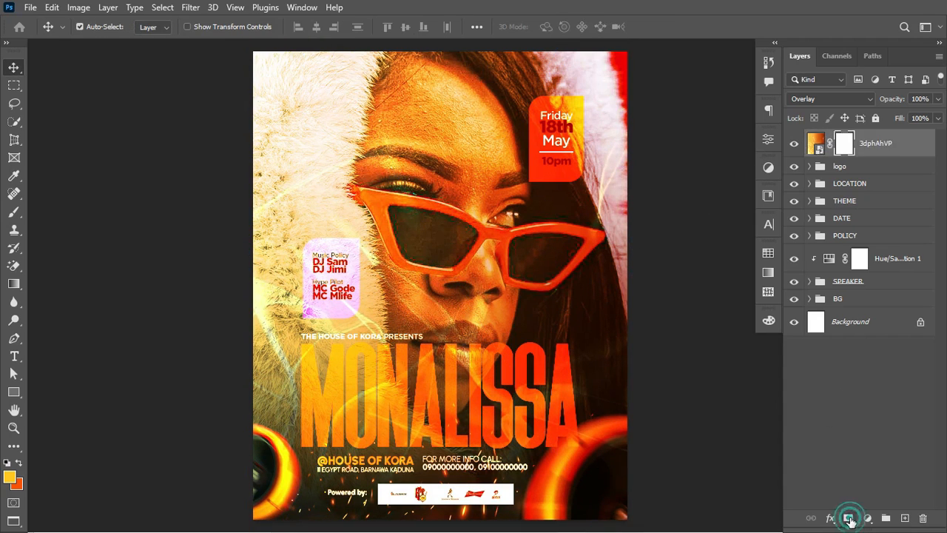
click(14, 211)
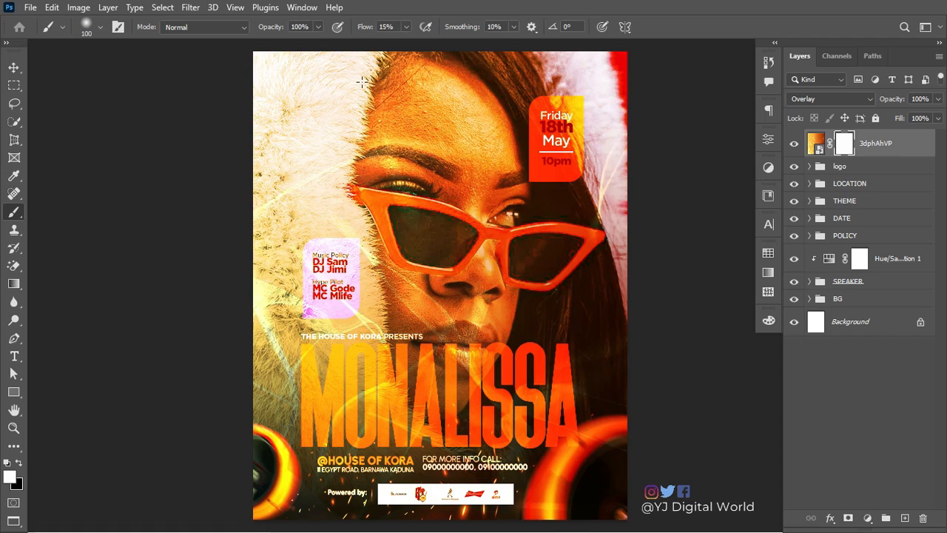
right_click(398, 196)
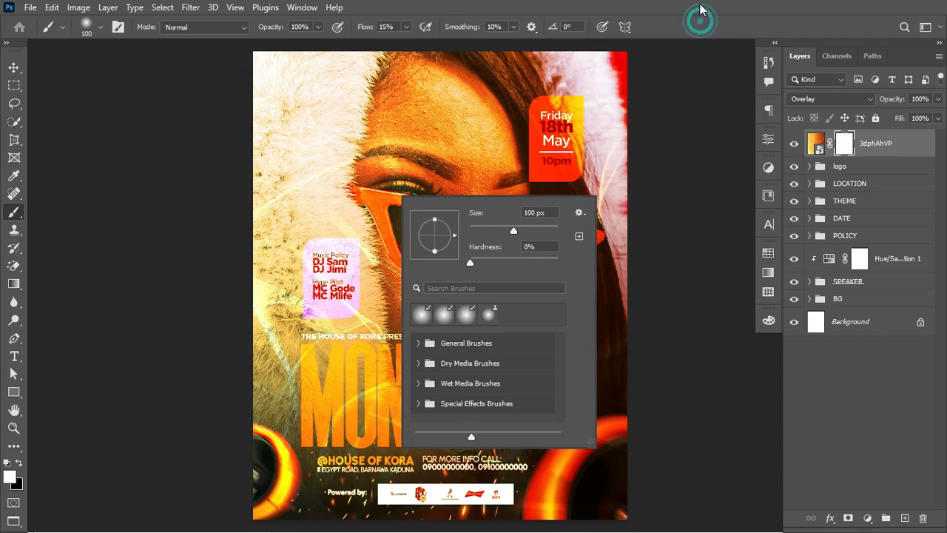
click(844, 151)
click(845, 148)
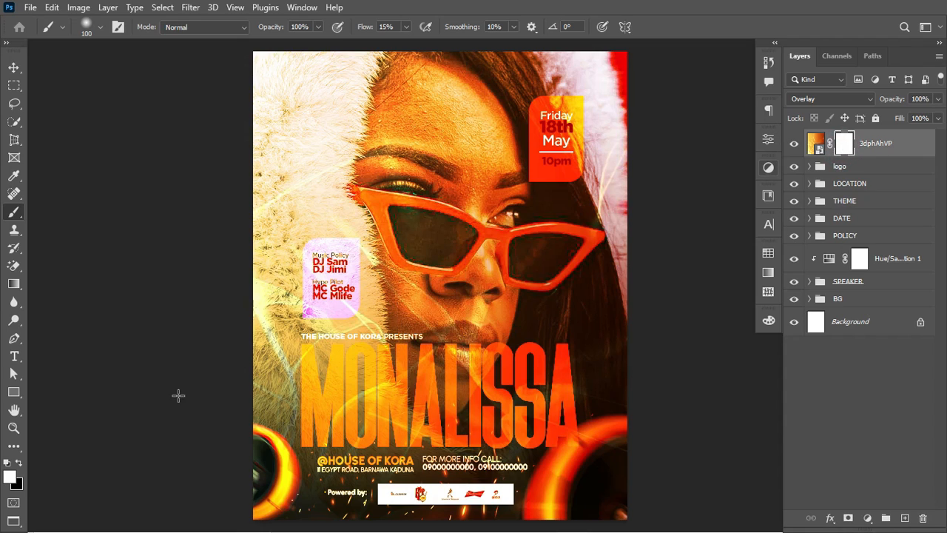
click(20, 462)
Step: Paint out the glow over the forehead, then at size 600 over the fur and policy box
mouse_move(320, 188)
mouse_down()
mouse_move(370, 98)
mouse_move(439, 93)
mouse_move(160, 164)
mouse_move(375, 72)
mouse_move(272, 88)
mouse_up()
key(bracketright)
key(bracketright)
key(bracketright)
key(bracketright)
key(bracketright)
key(bracketright)
key(bracketright)
key(bracketright)
key(bracketright)
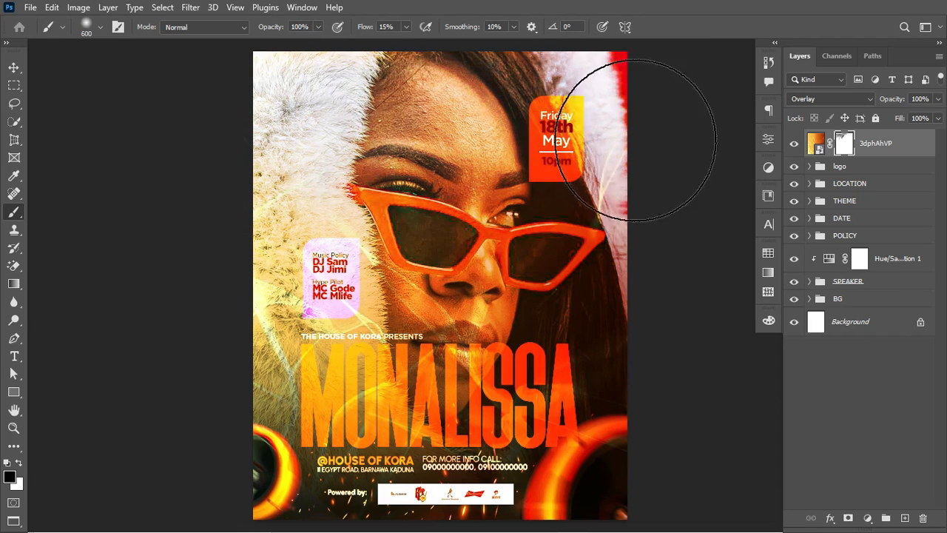
mouse_move(618, 316)
mouse_down()
mouse_move(492, 257)
mouse_move(276, 249)
mouse_move(138, 293)
mouse_move(370, 311)
mouse_move(420, 324)
mouse_move(251, 305)
mouse_move(564, 288)
mouse_move(333, 317)
mouse_move(739, 371)
mouse_move(365, 340)
mouse_move(303, 325)
mouse_move(588, 361)
mouse_move(626, 392)
mouse_move(574, 357)
mouse_move(296, 342)
mouse_move(304, 334)
mouse_move(498, 331)
mouse_move(655, 288)
mouse_move(671, 316)
mouse_up()
click(795, 143)
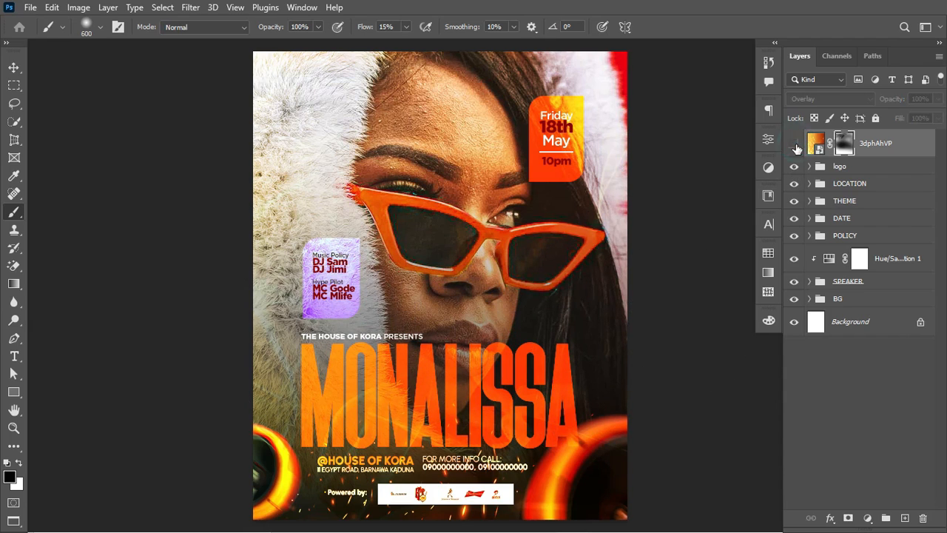
click(794, 143)
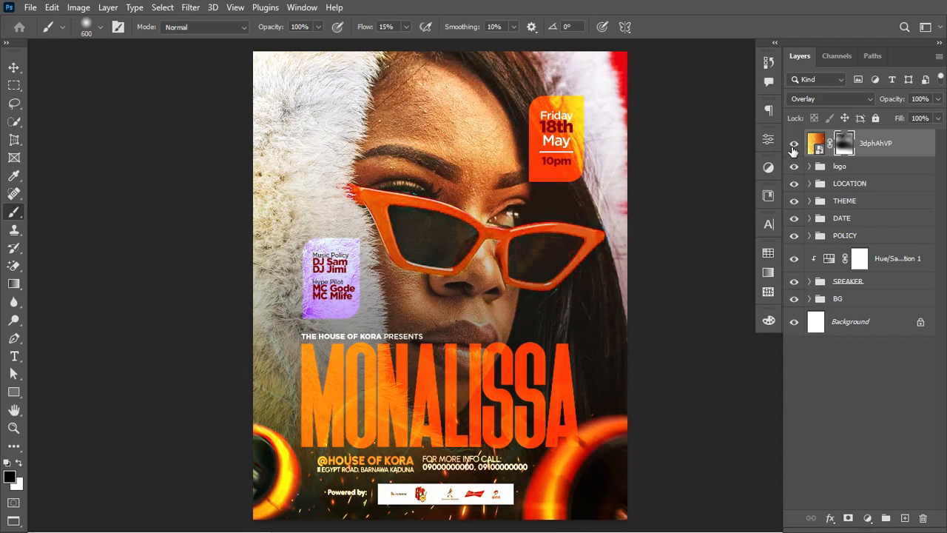
click(793, 144)
click(794, 145)
Step: Add a Color Lookup adjustment layer loaded with the DropBlues.3DL 3D LUT
click(868, 517)
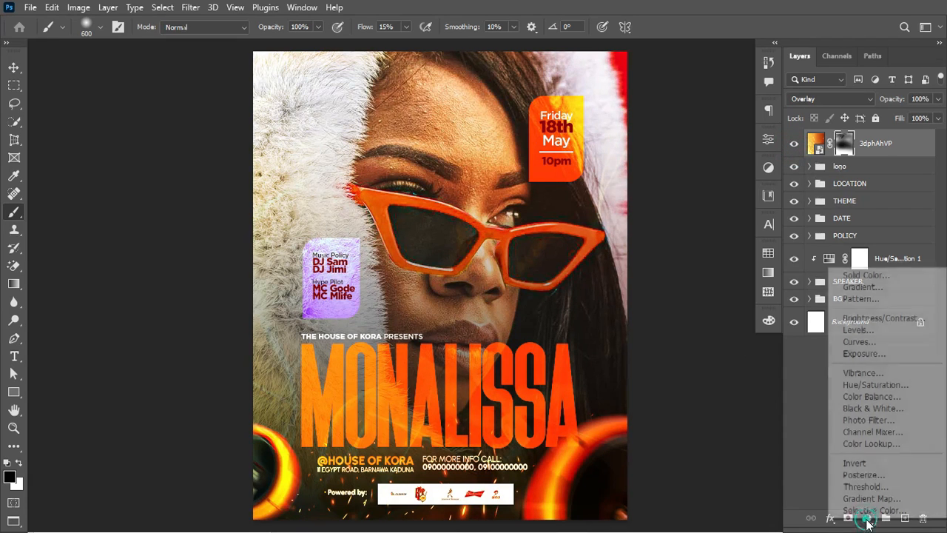
click(872, 440)
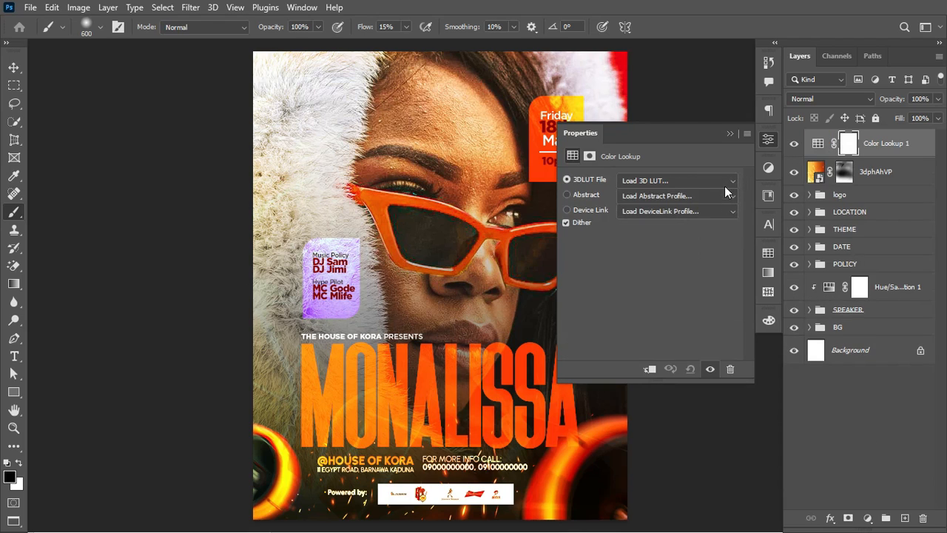
click(725, 181)
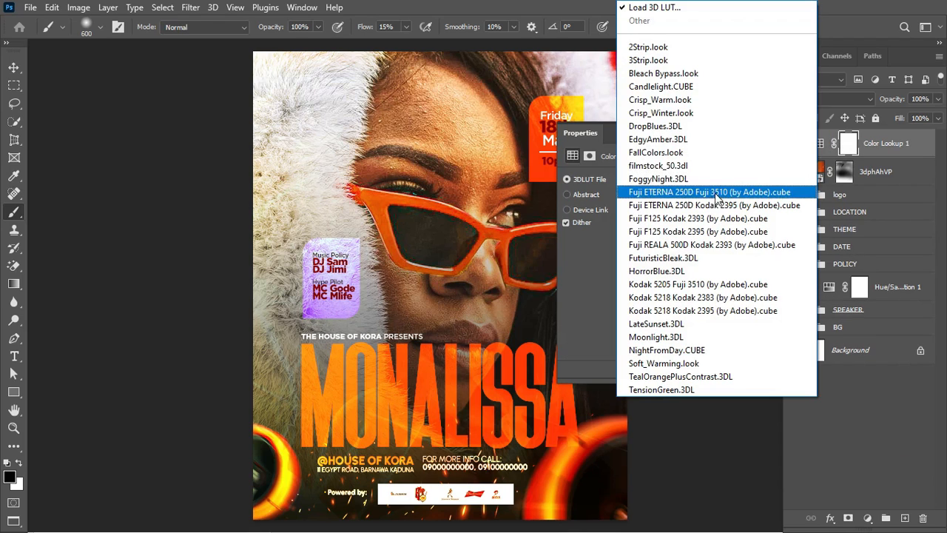
click(729, 131)
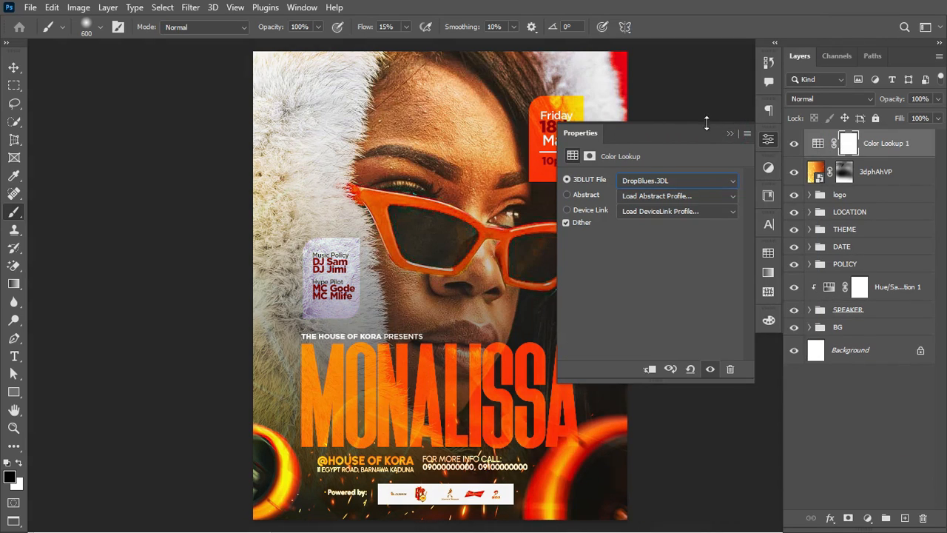
click(730, 134)
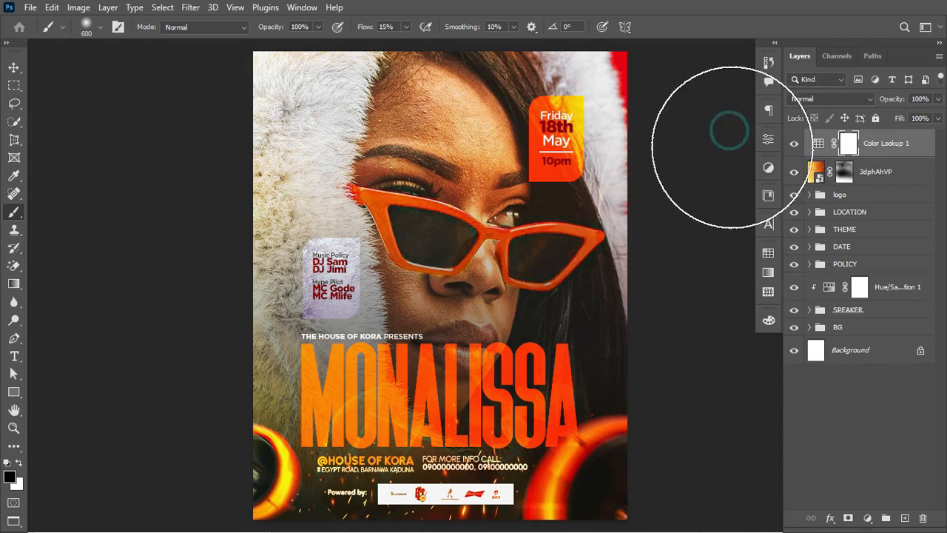
Step: Toggle the colour lookup and fire overlay visibility to compare the grade, leaving both on
click(792, 145)
click(793, 145)
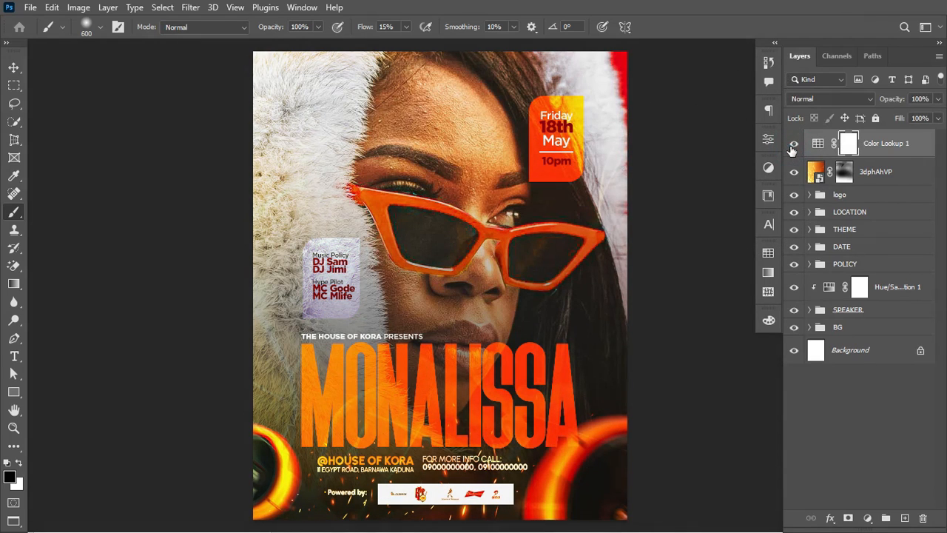
click(792, 145)
click(793, 171)
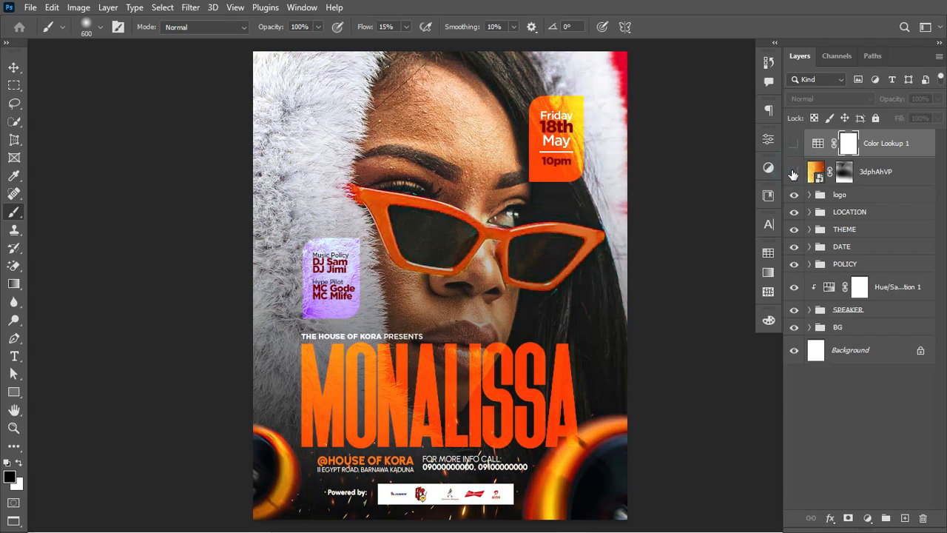
click(794, 172)
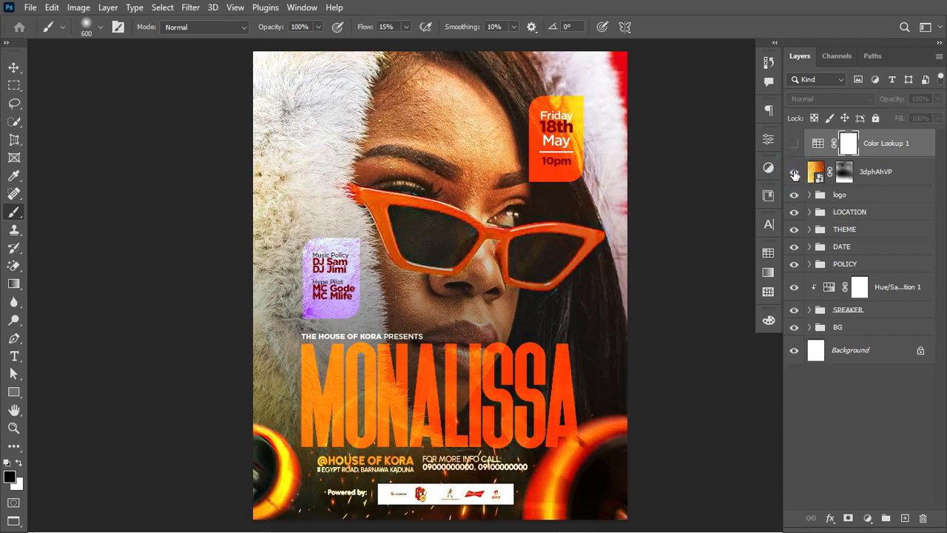
click(794, 147)
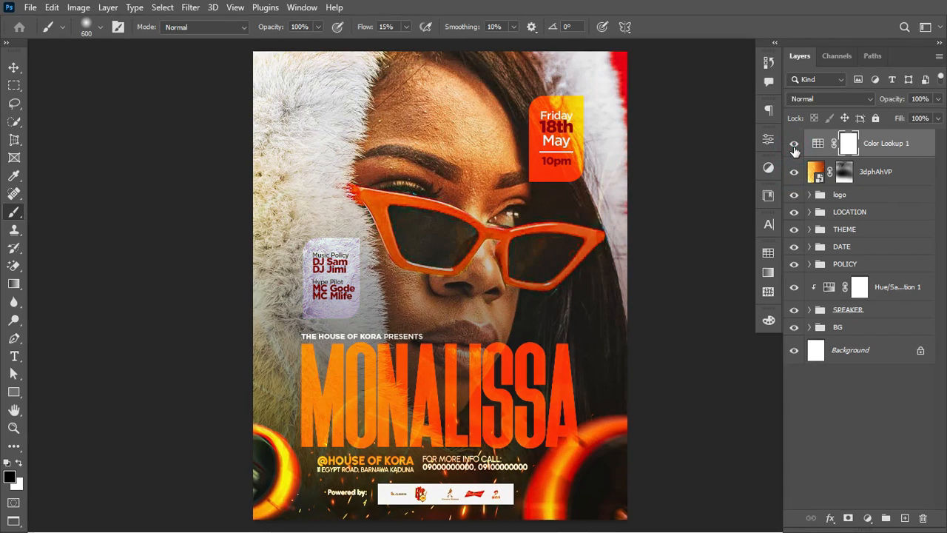